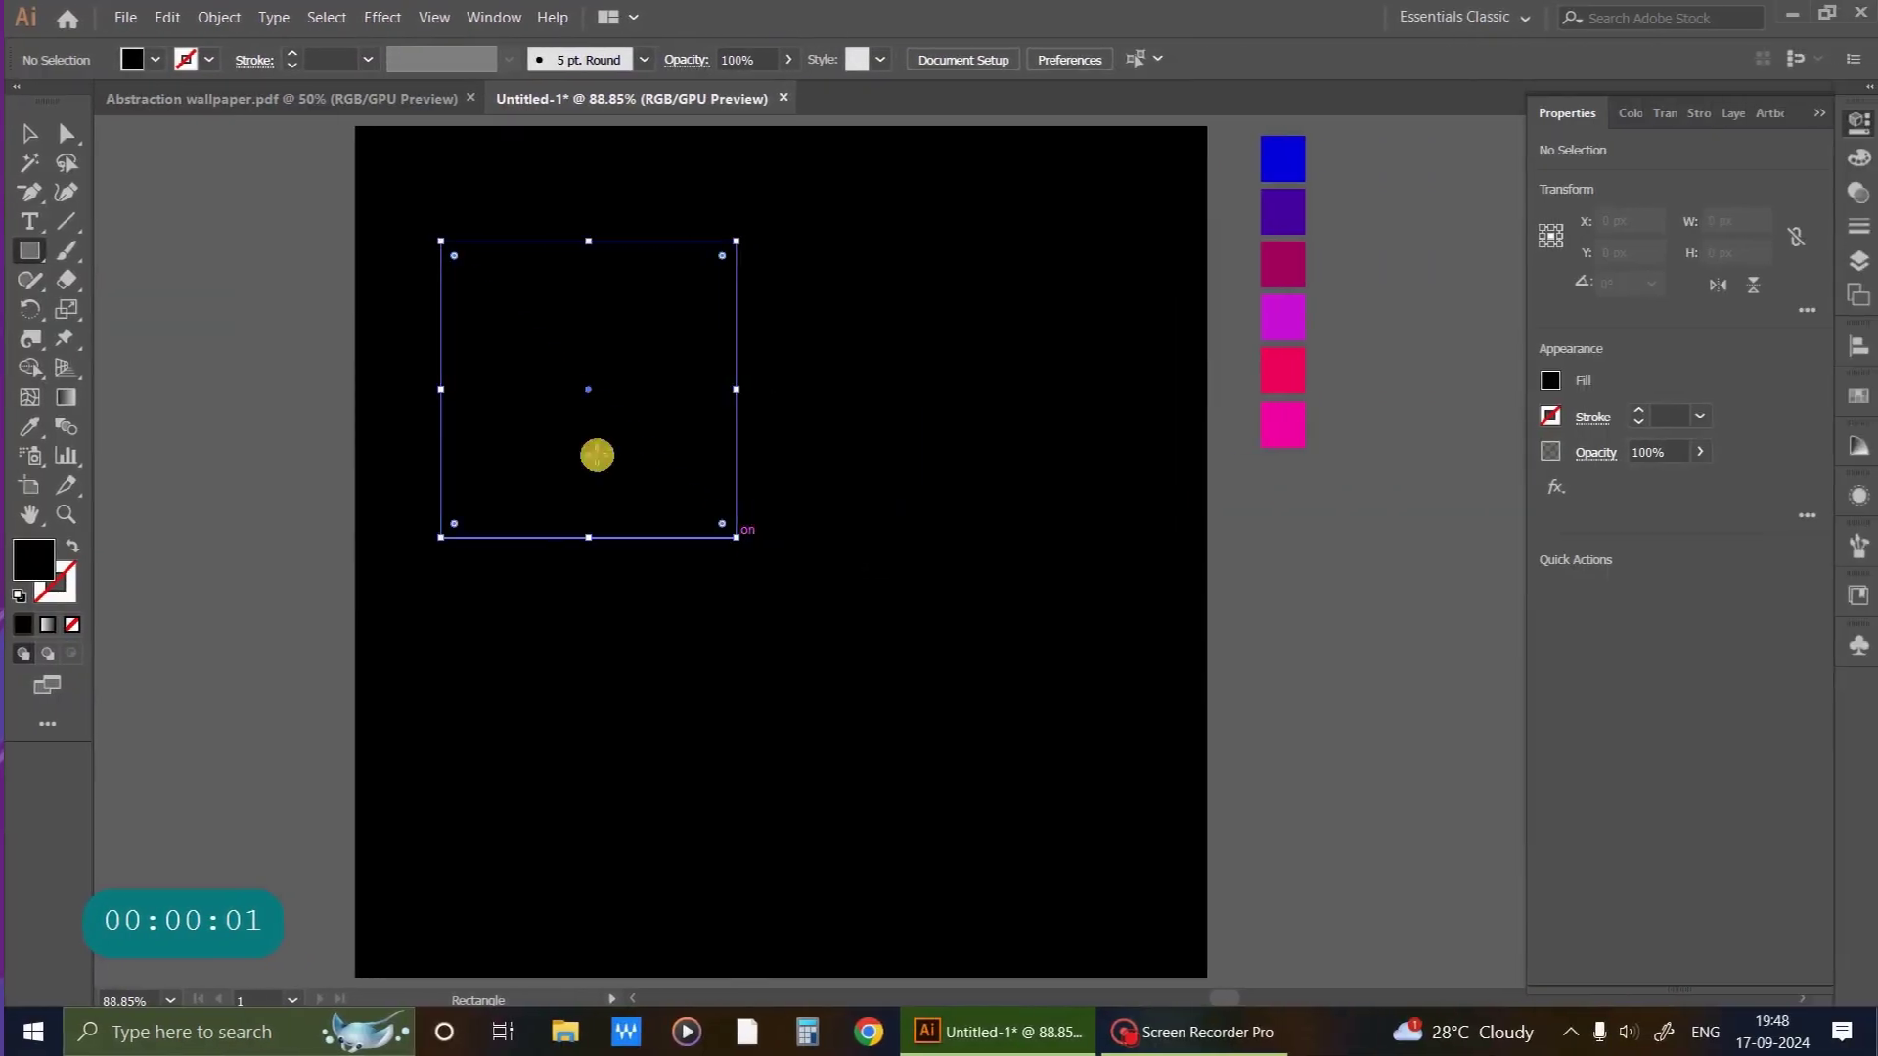
Fill the newly drawn square with blue sampled from the top swatch.
click(26, 132)
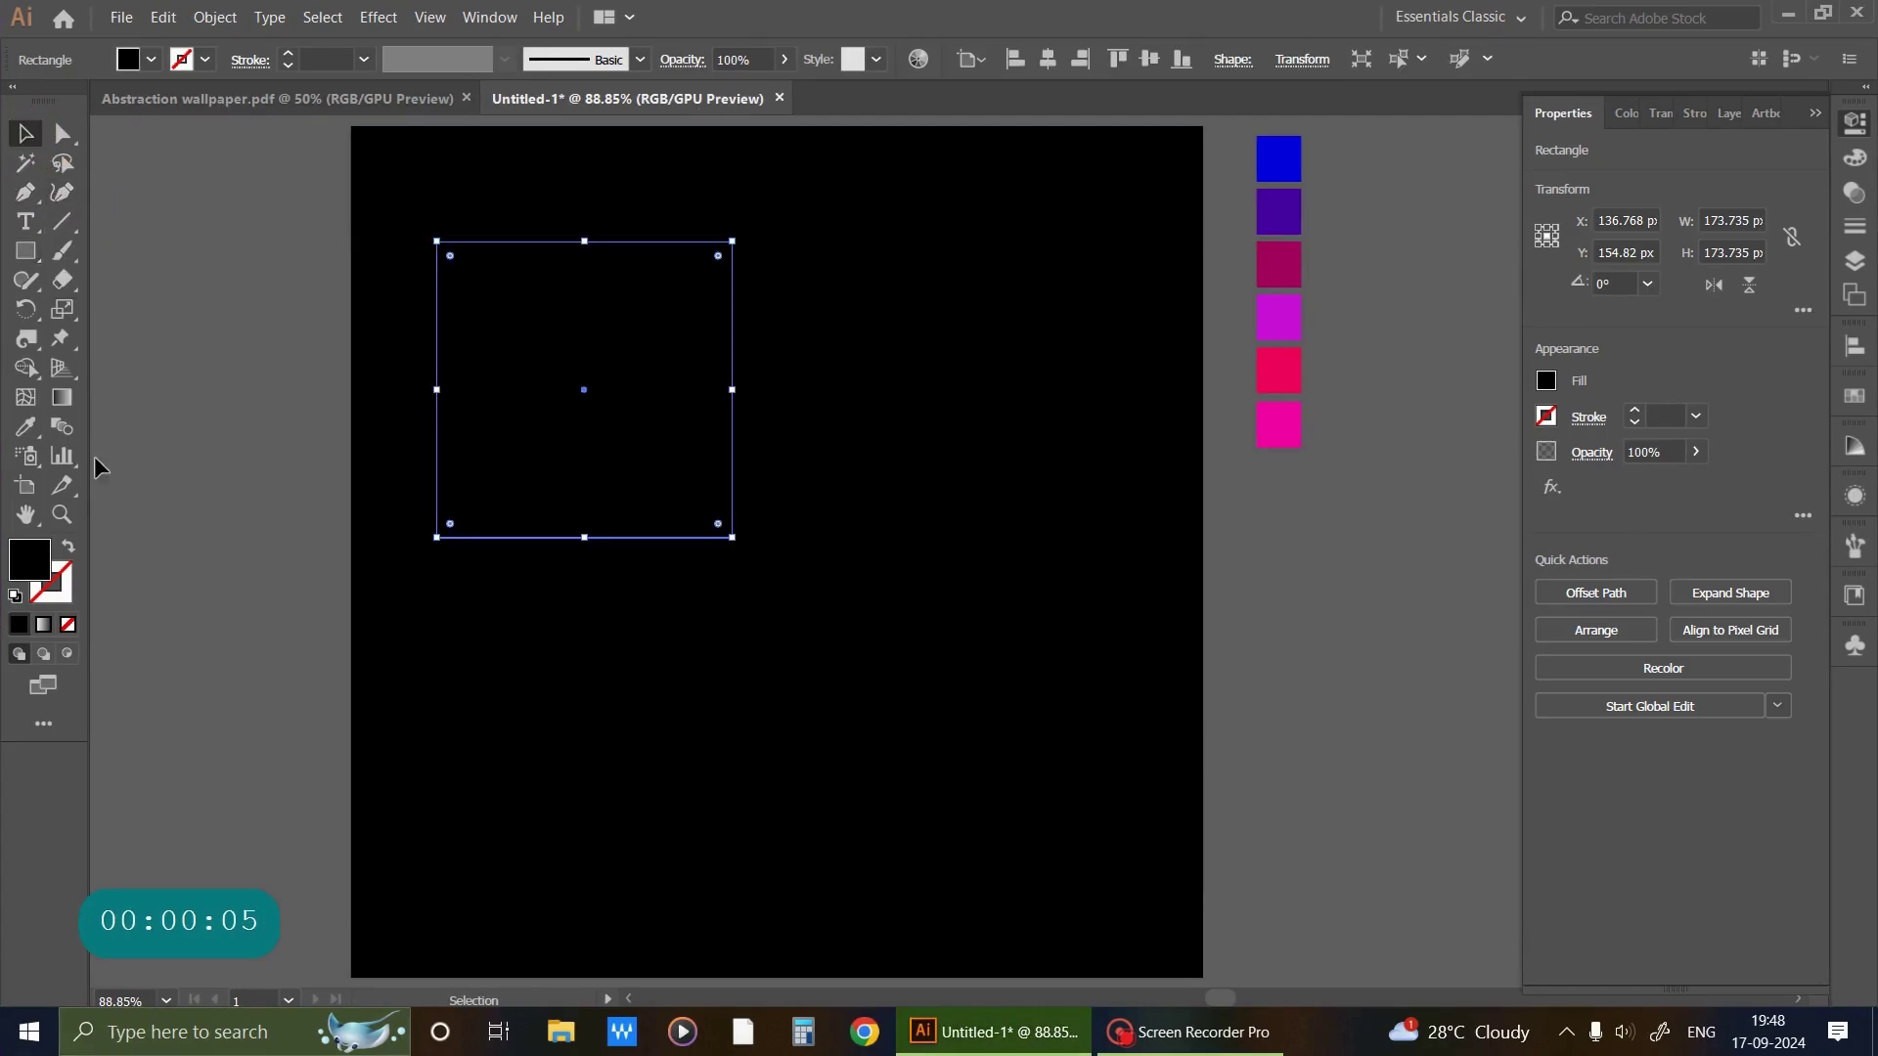
click(25, 425)
click(1278, 157)
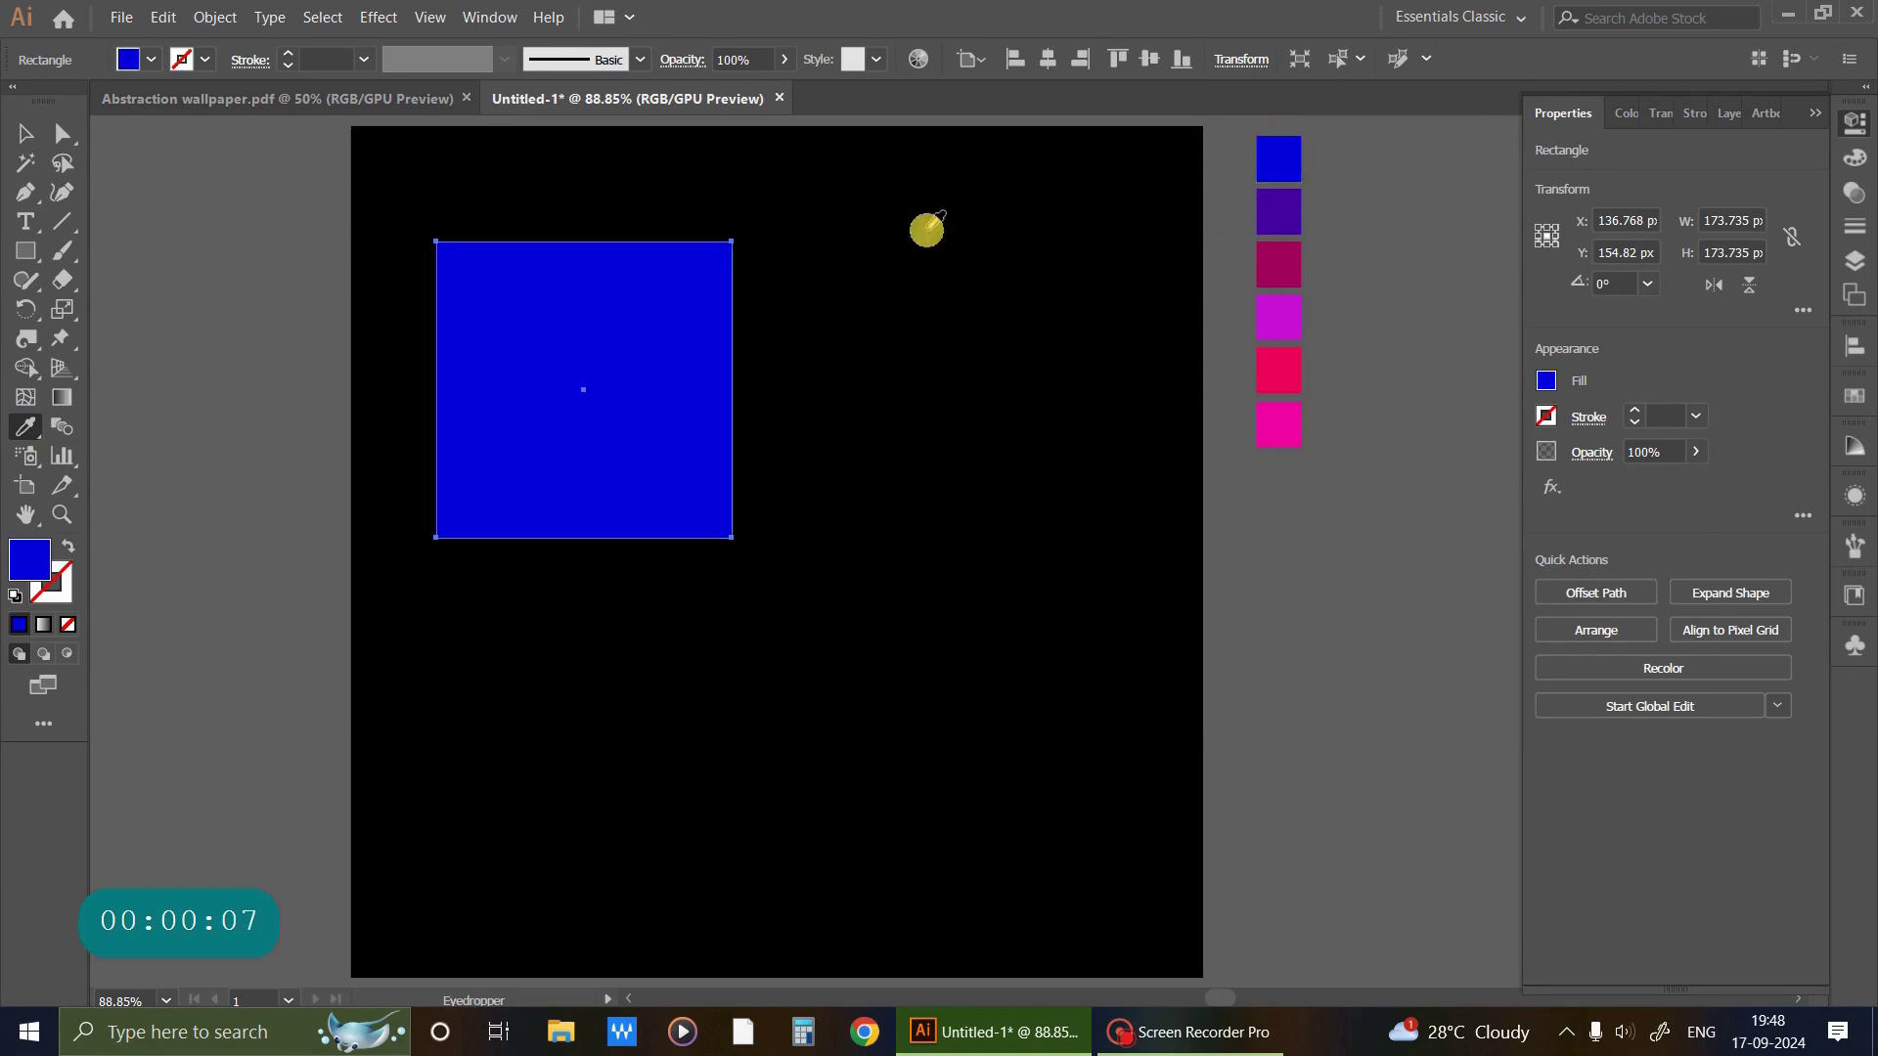
click(23, 132)
click(55, 140)
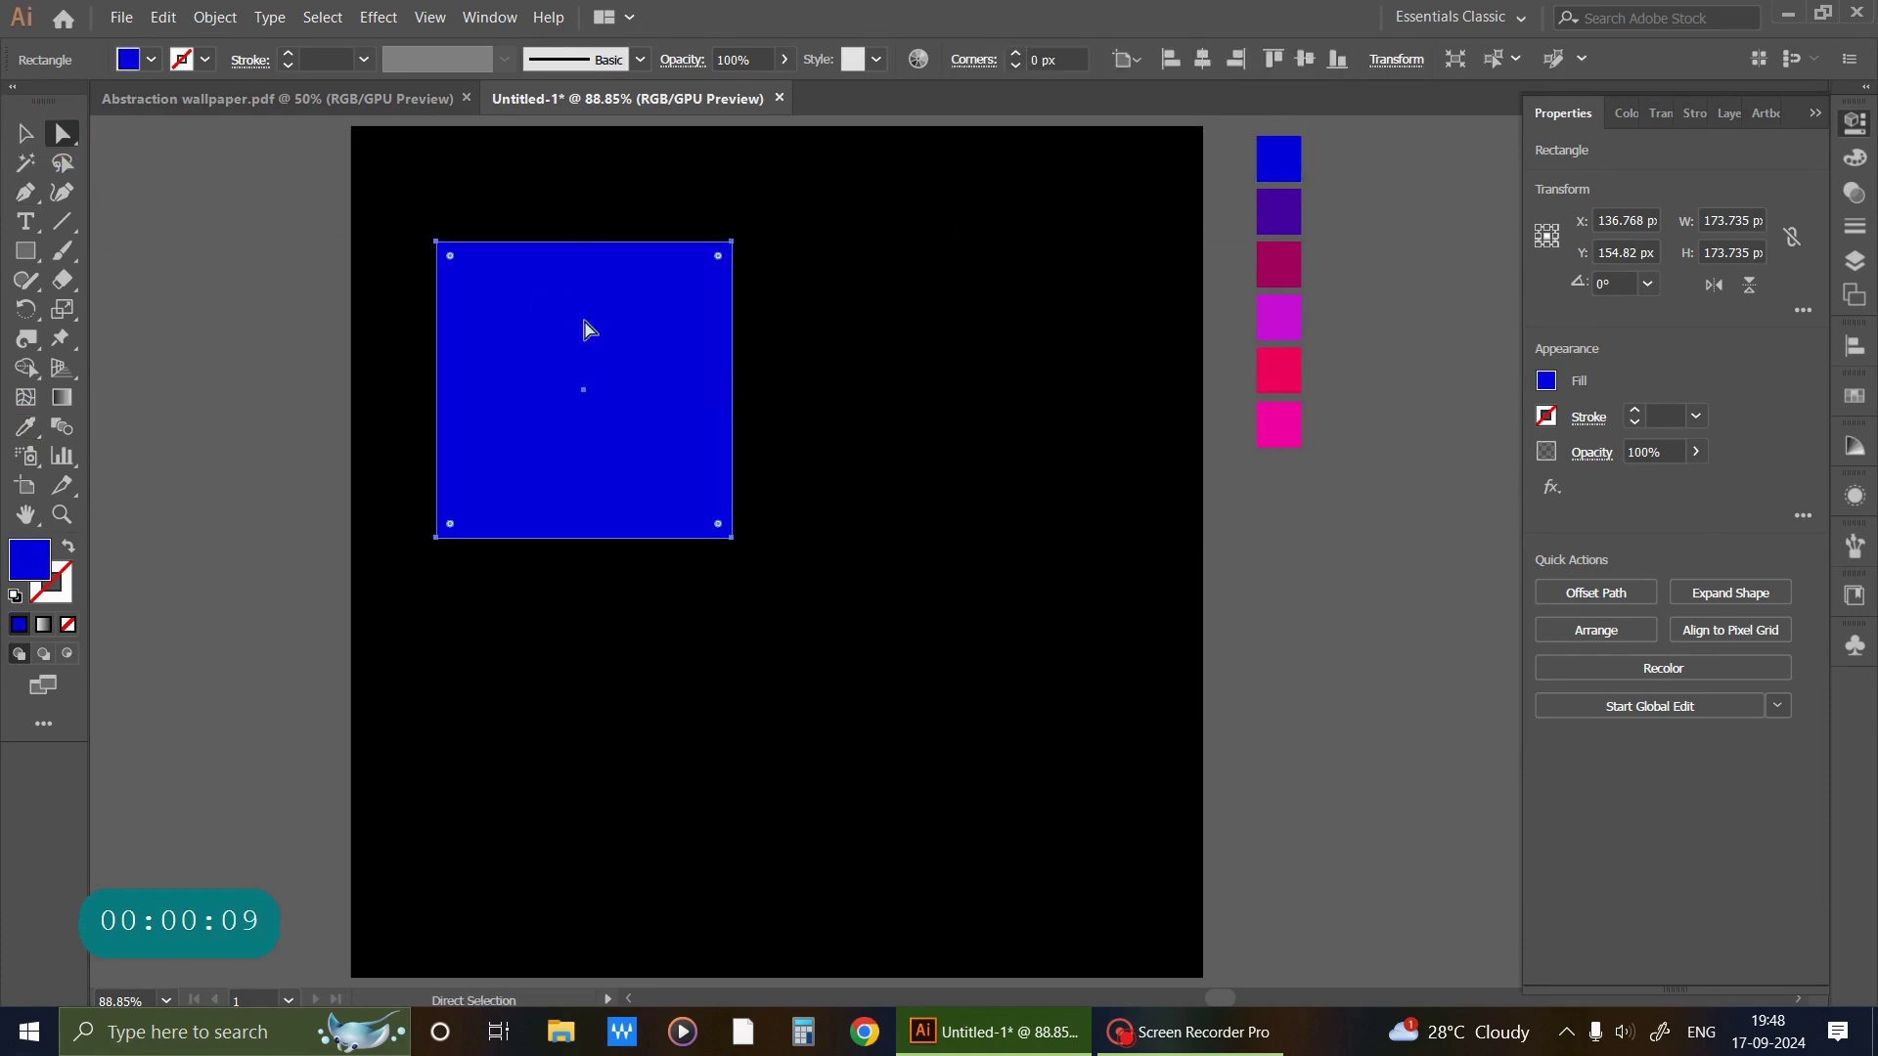
Round the square's top-left and bottom-right corners into a leaf shape.
click(439, 251)
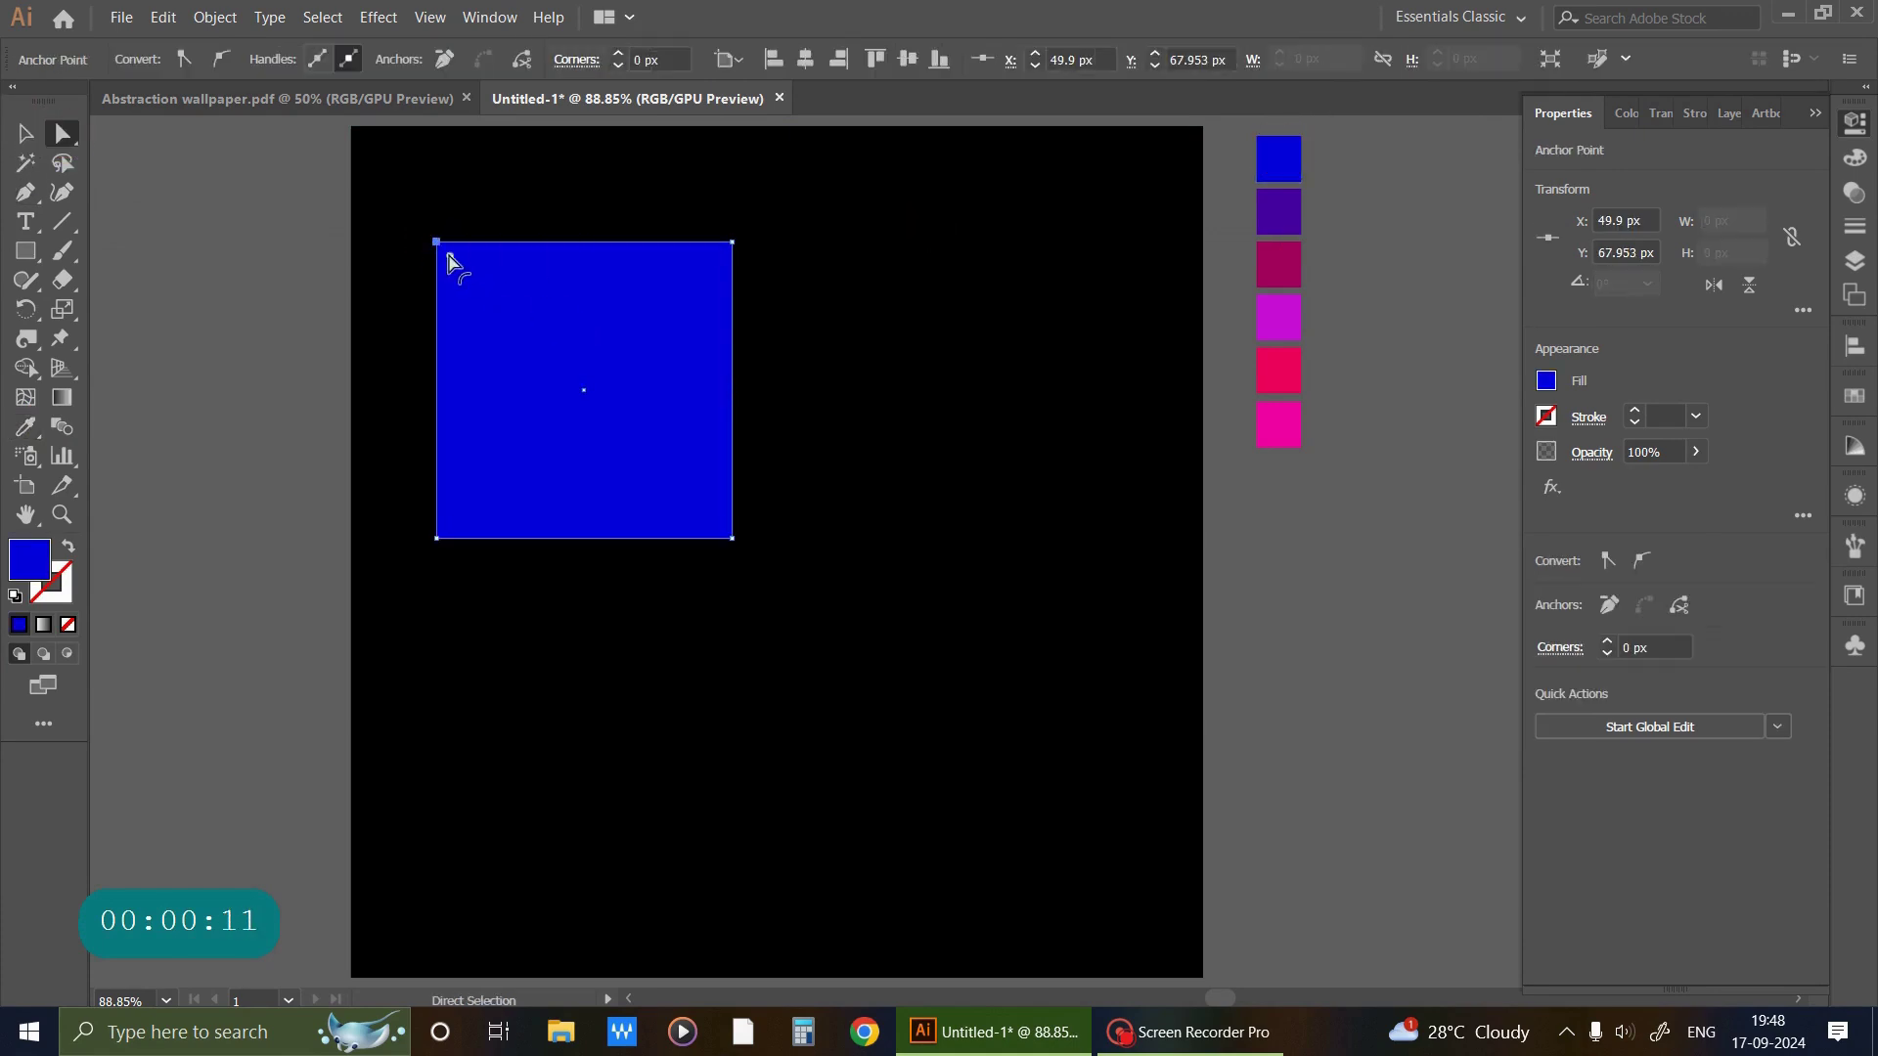
drag(450, 254, 572, 428)
click(729, 536)
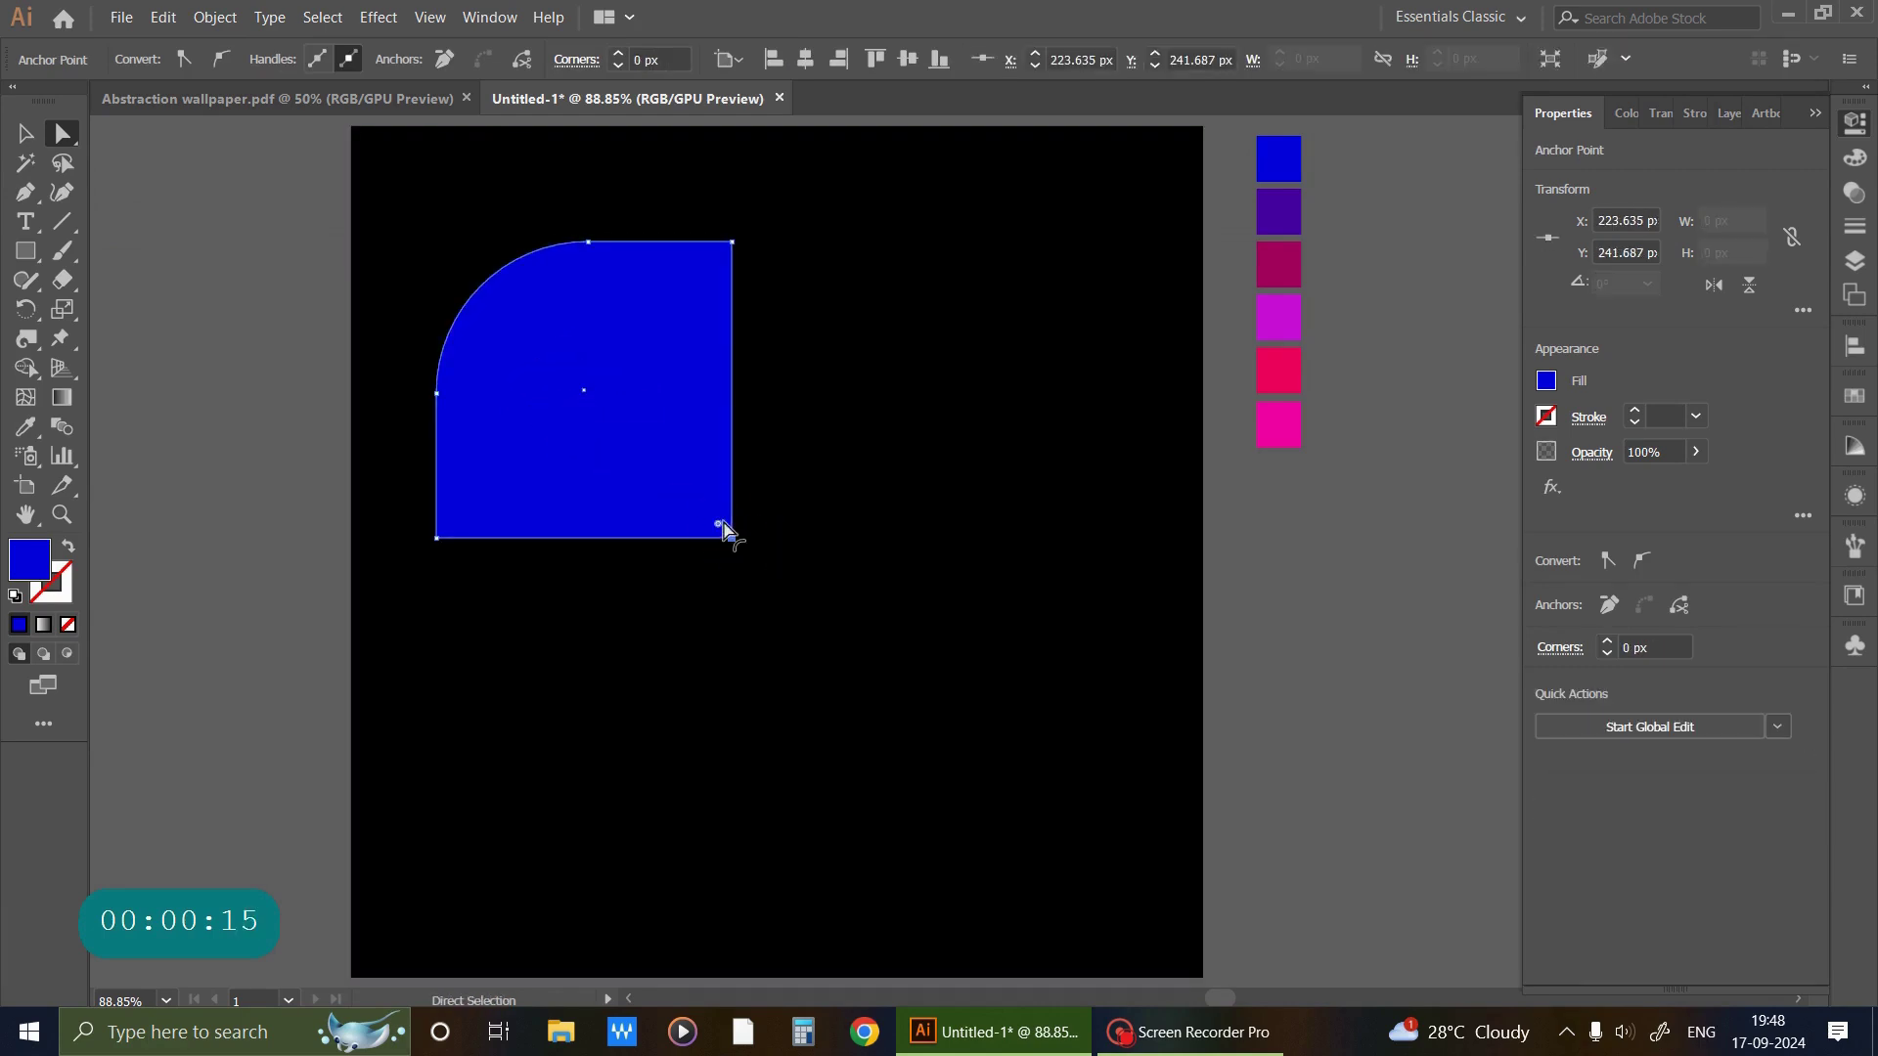
mouse_move(724, 528)
mouse_down()
mouse_move(584, 396)
mouse_move(788, 436)
mouse_up()
Duplicate the leaf, reflect it horizontally and place it beside the original.
click(26, 133)
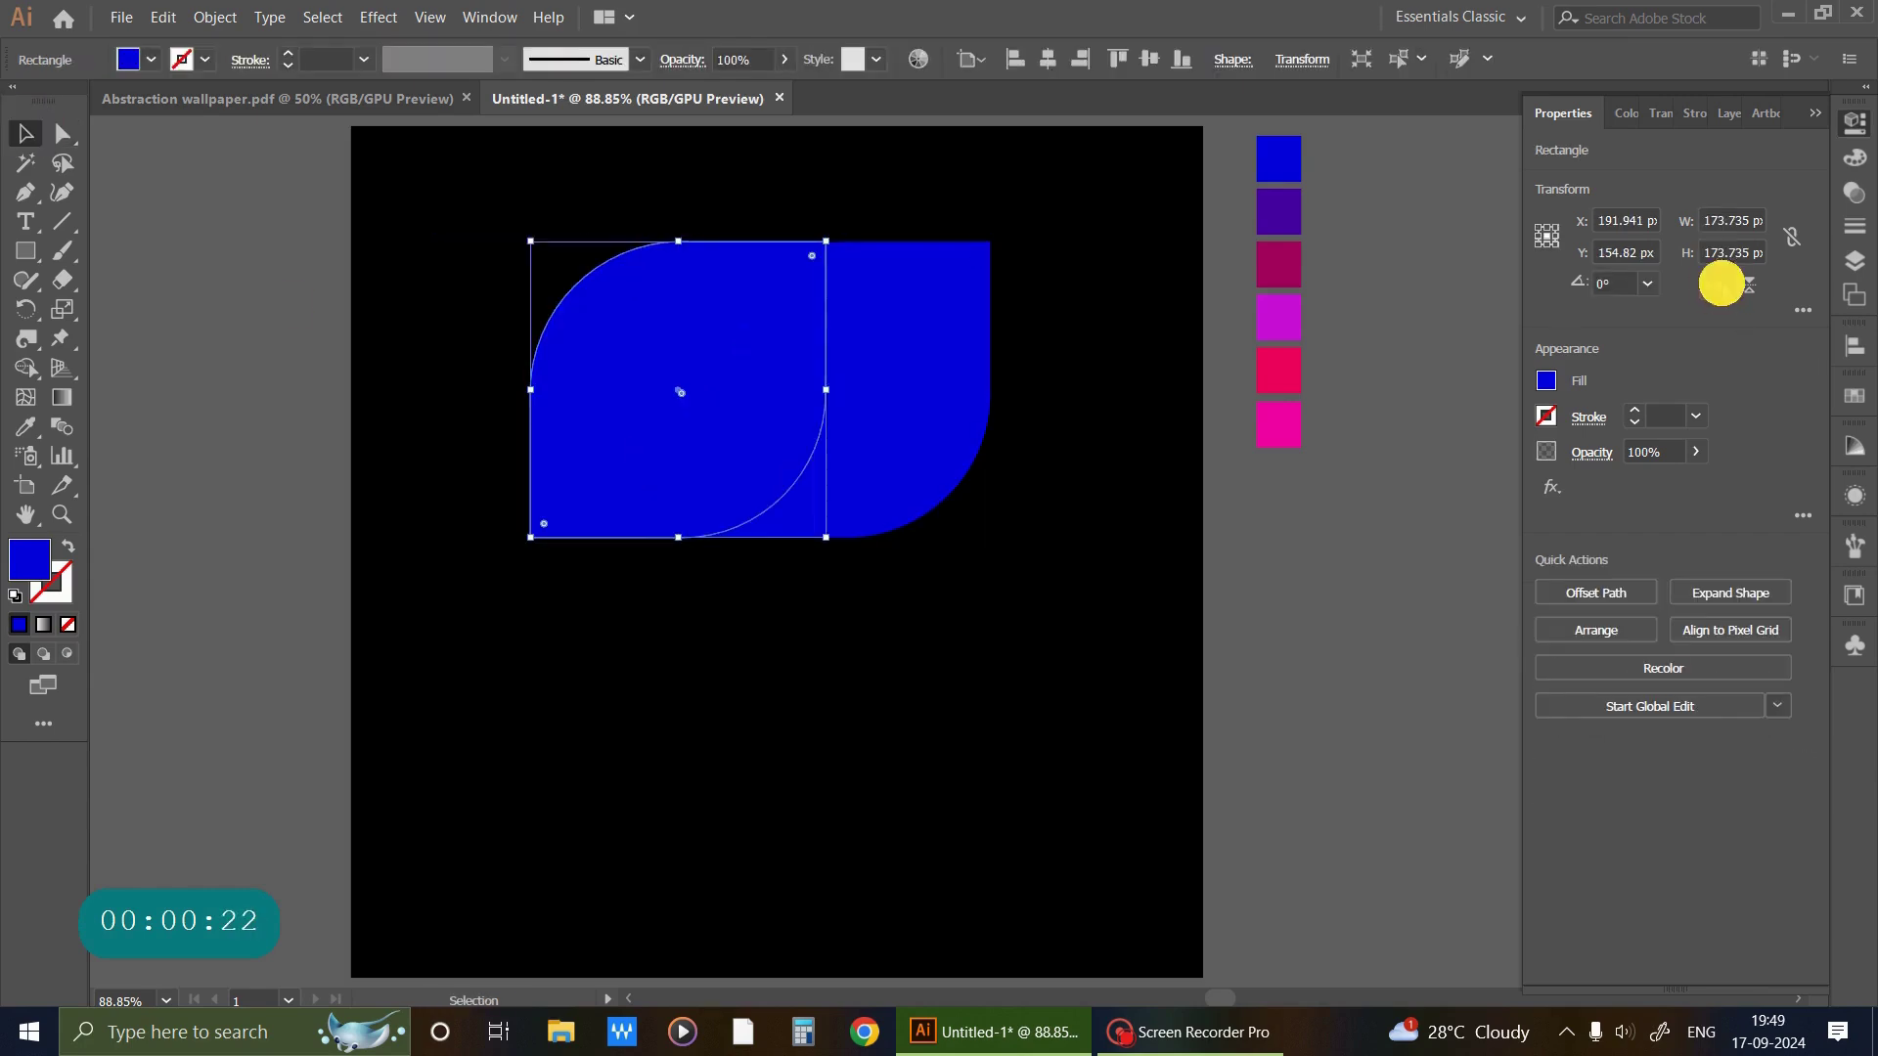
click(1717, 285)
mouse_move(706, 443)
mouse_down()
mouse_move(532, 431)
mouse_move(569, 437)
mouse_up()
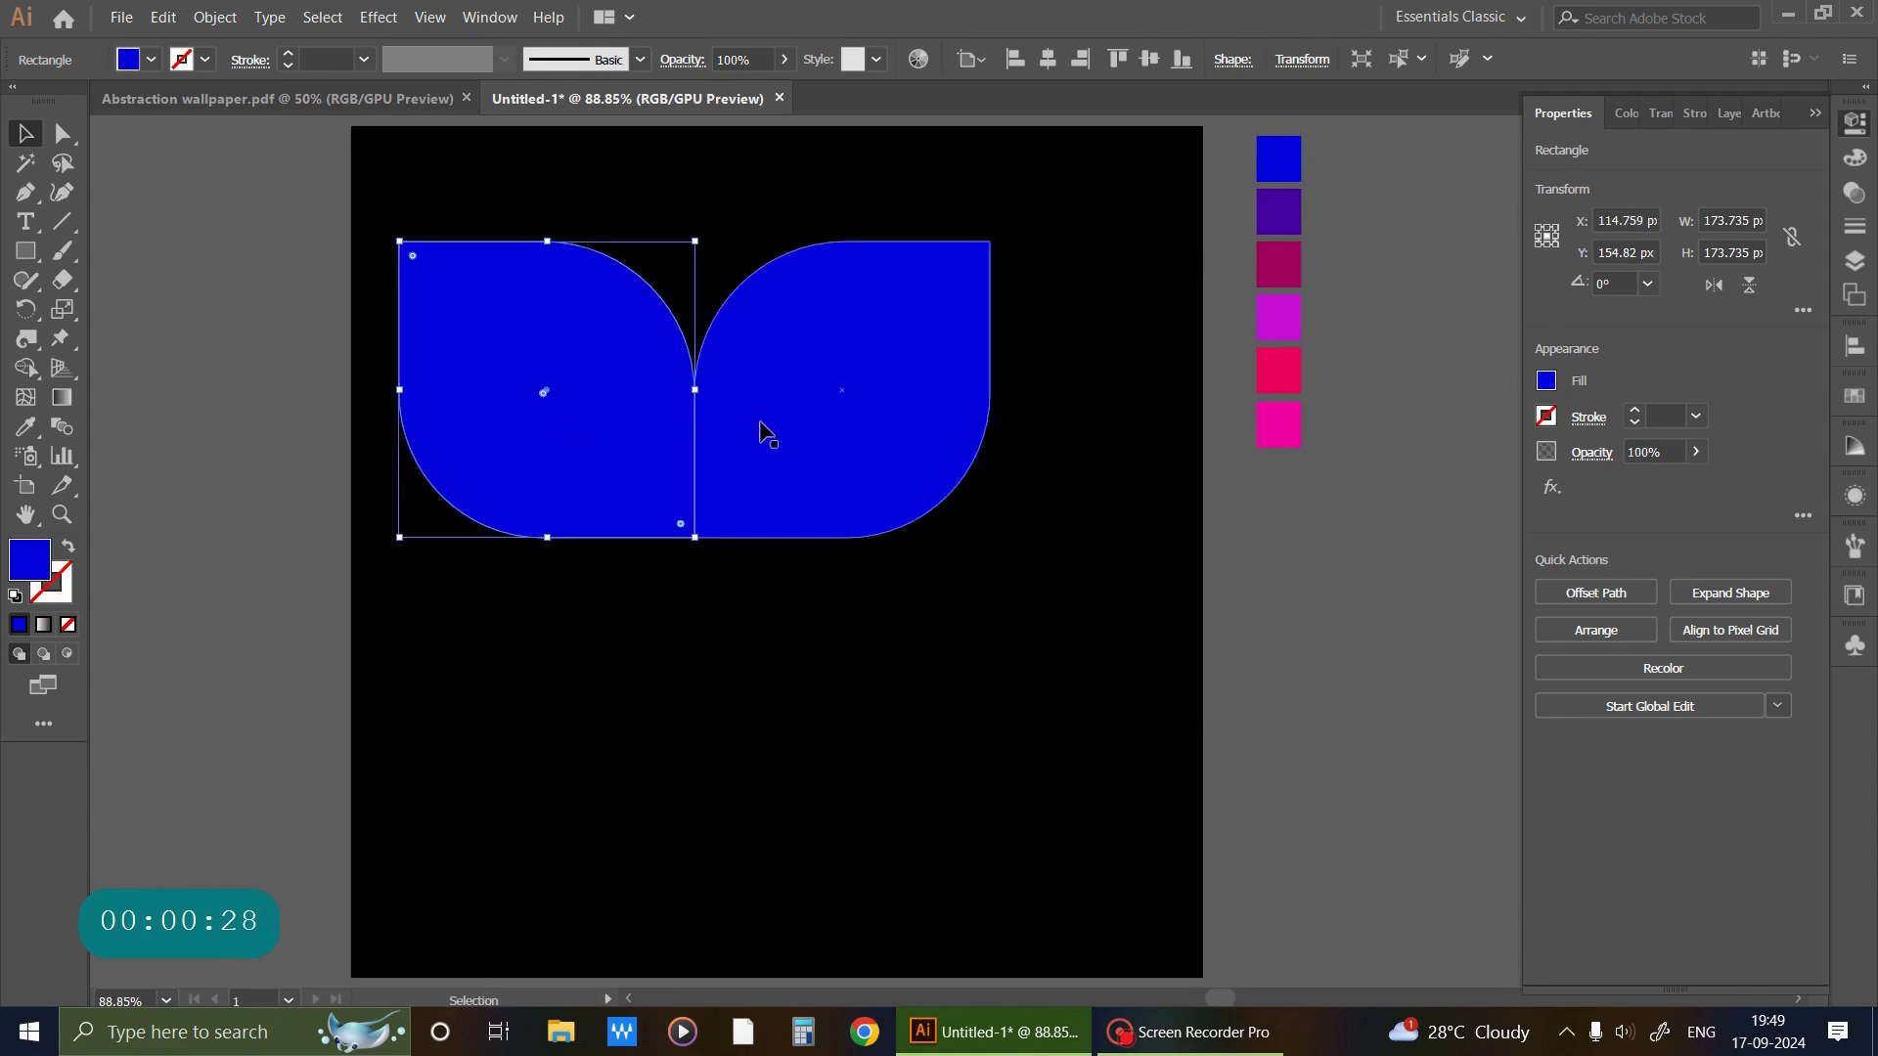
Copy the leaf pair below, flip it vertically, and select all four leaves.
shift+click(792, 438)
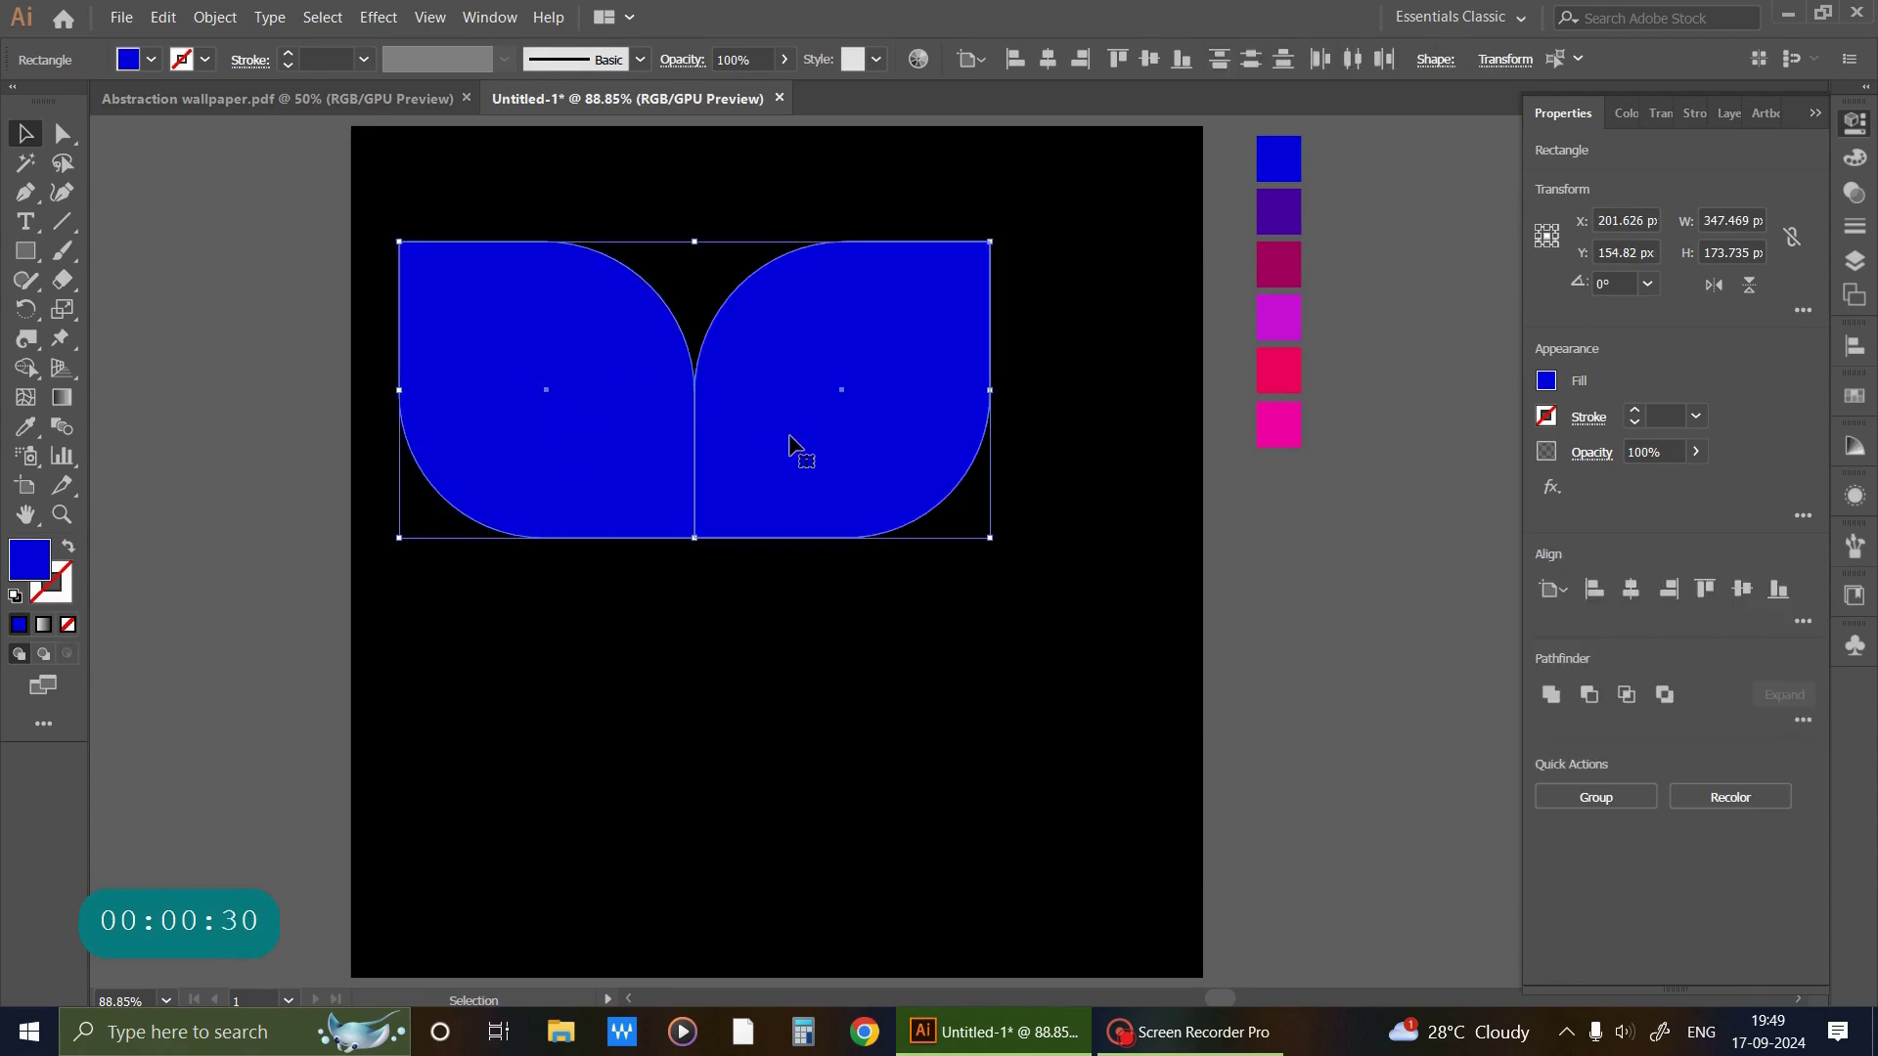
mouse_move(790, 436)
alt+mouse_down()
mouse_move(786, 769)
mouse_move(732, 719)
alt+mouse_up()
click(1751, 285)
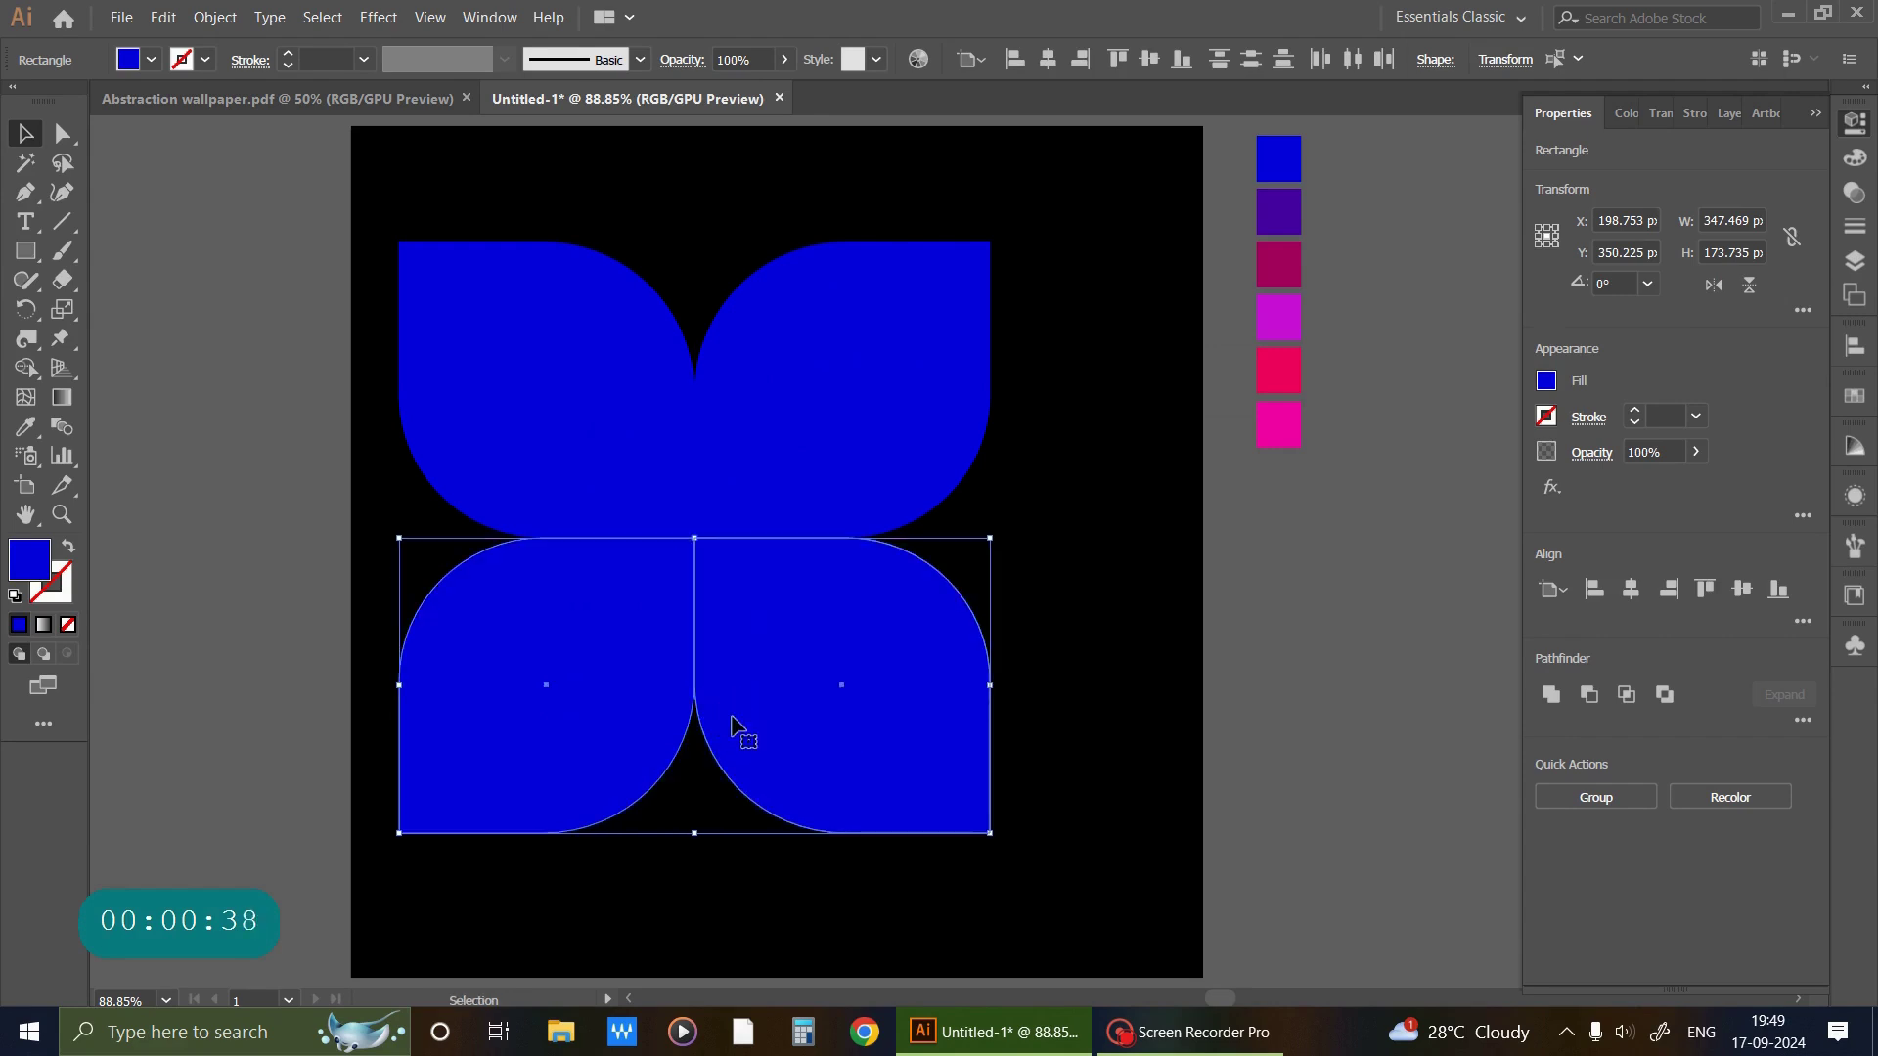
shift+click(753, 518)
shift+click(641, 489)
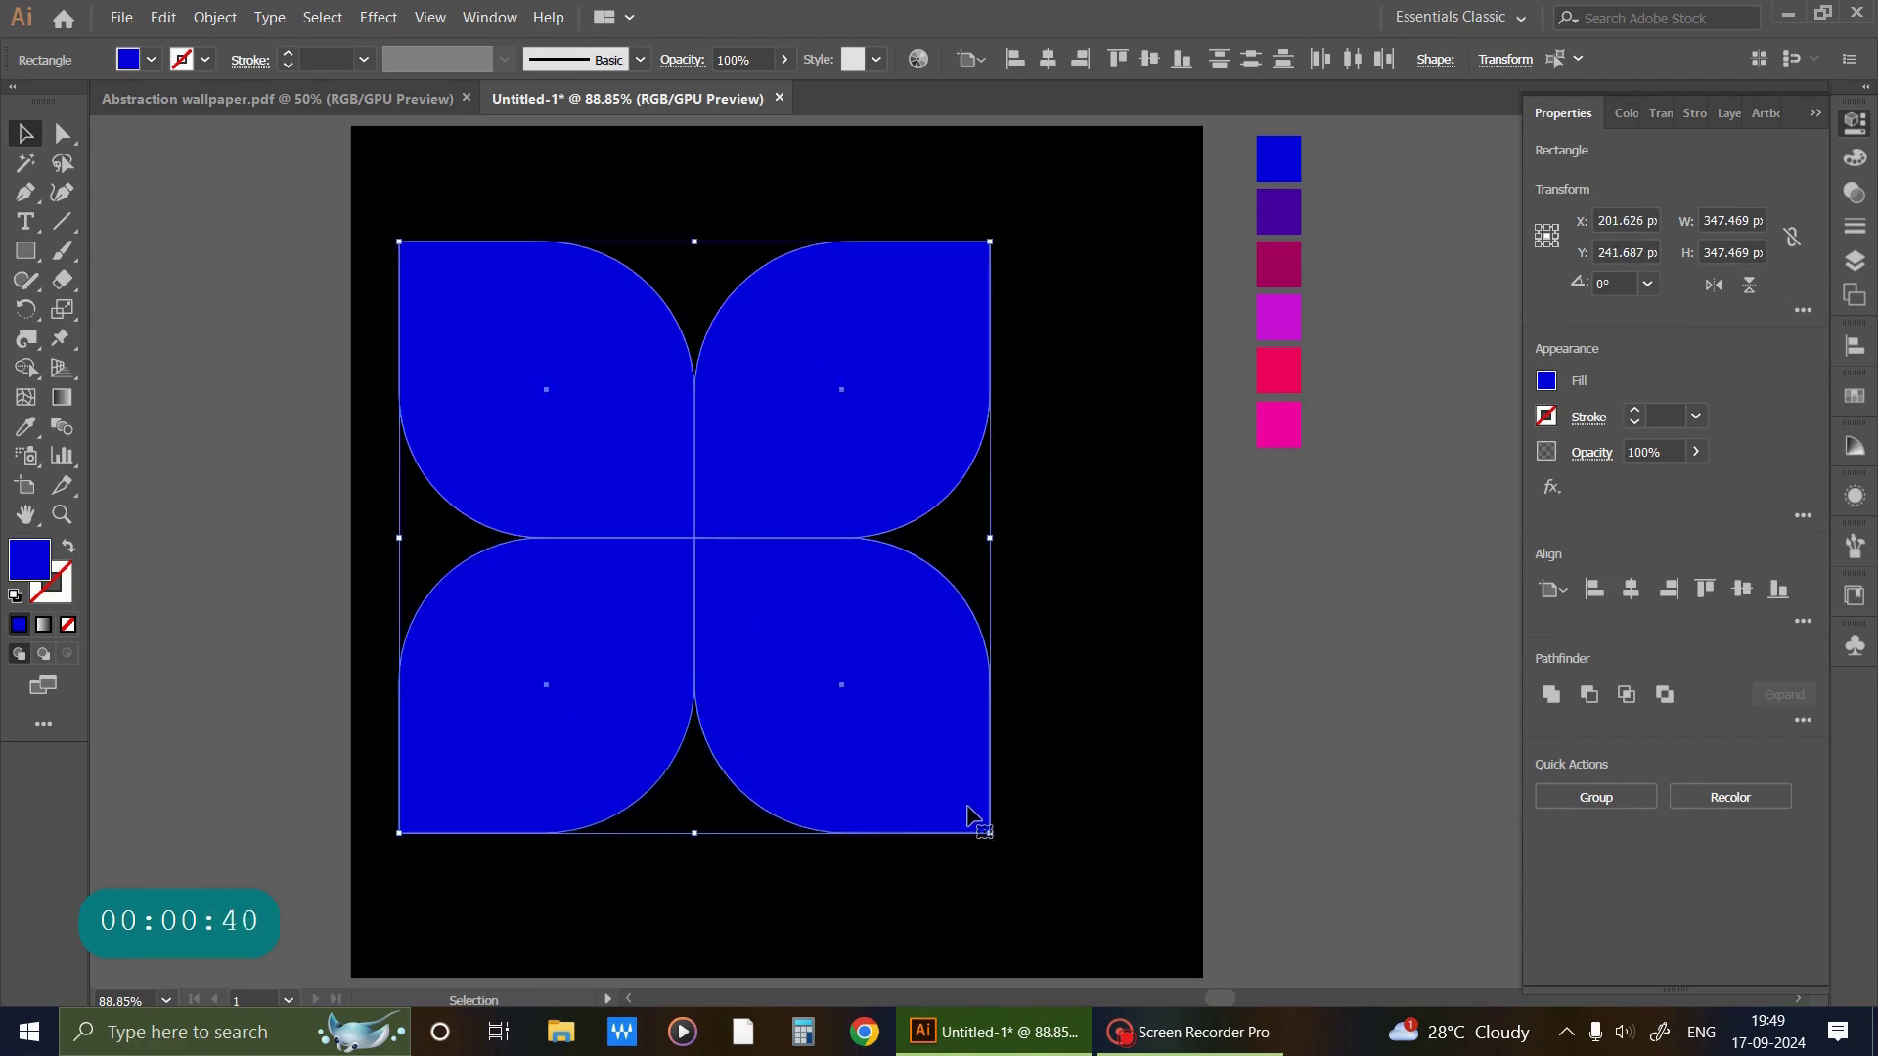
Shrink the four-leaf pattern and nudge it slightly upward.
drag(987, 832, 884, 711)
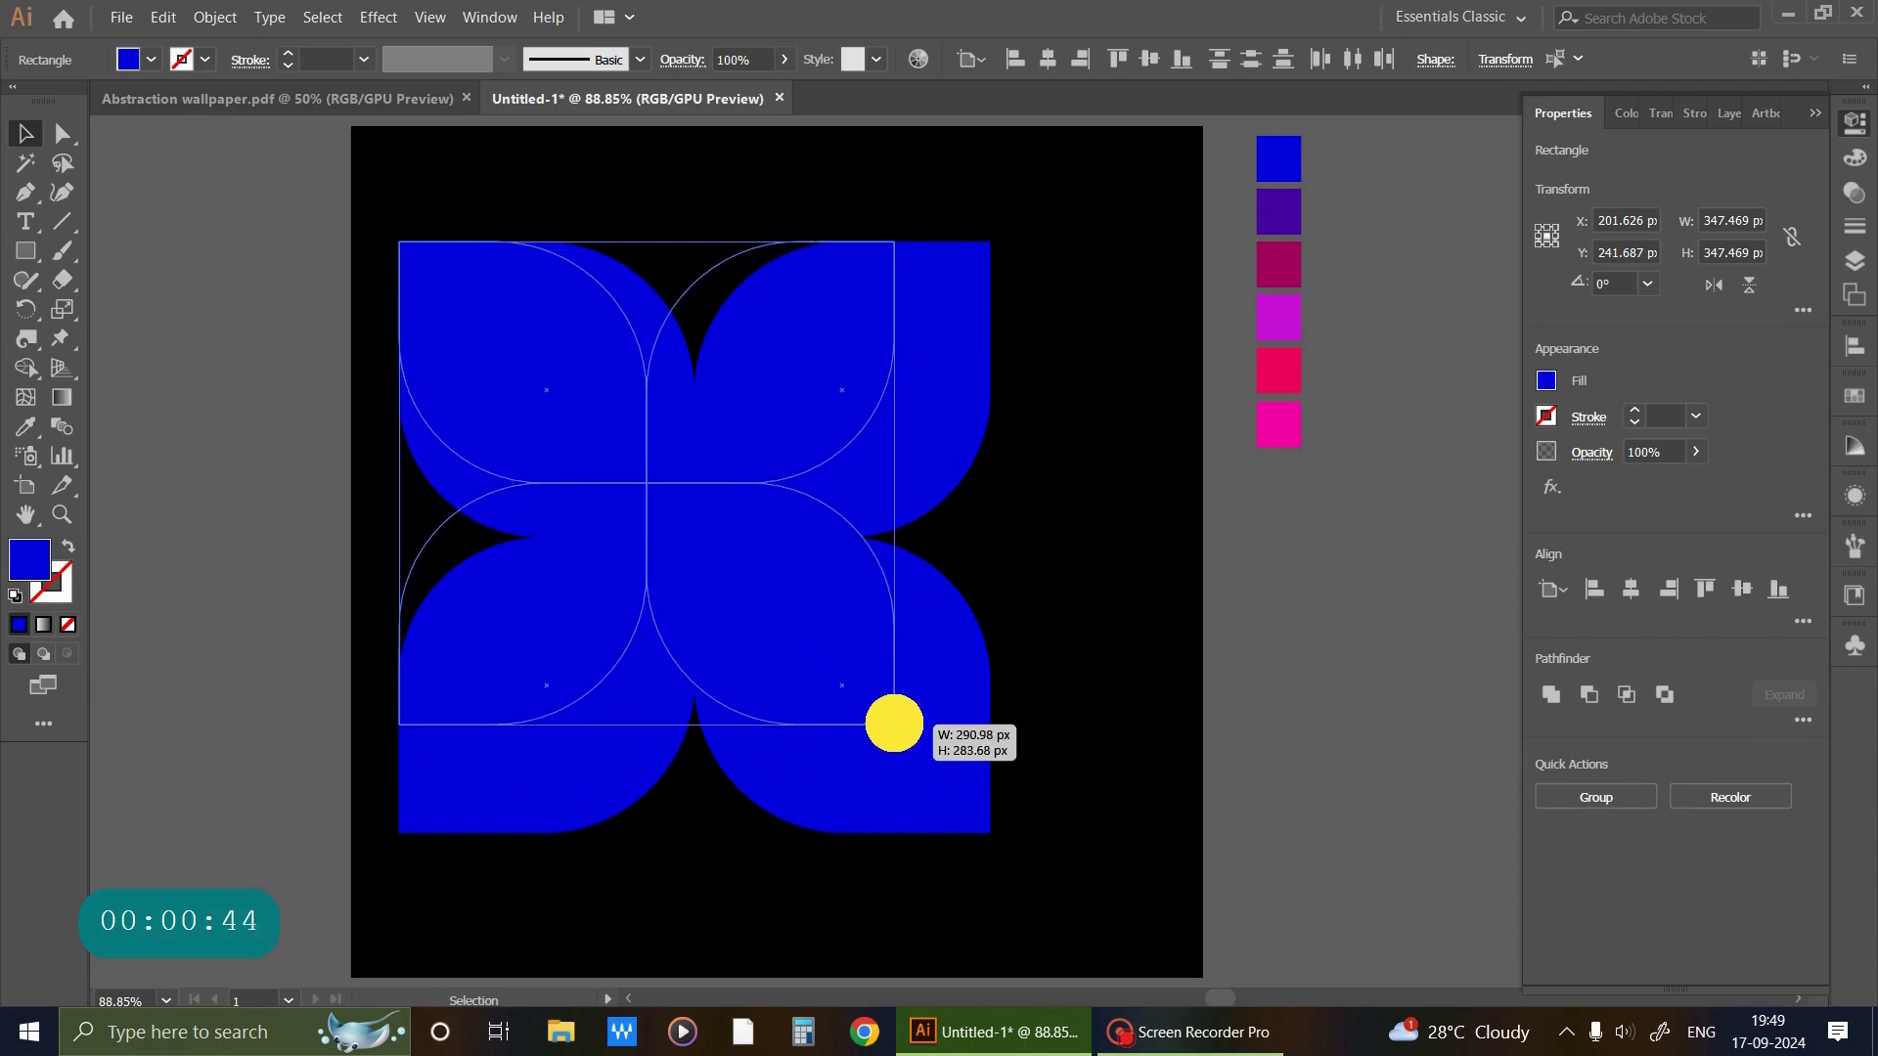
drag(884, 711, 860, 679)
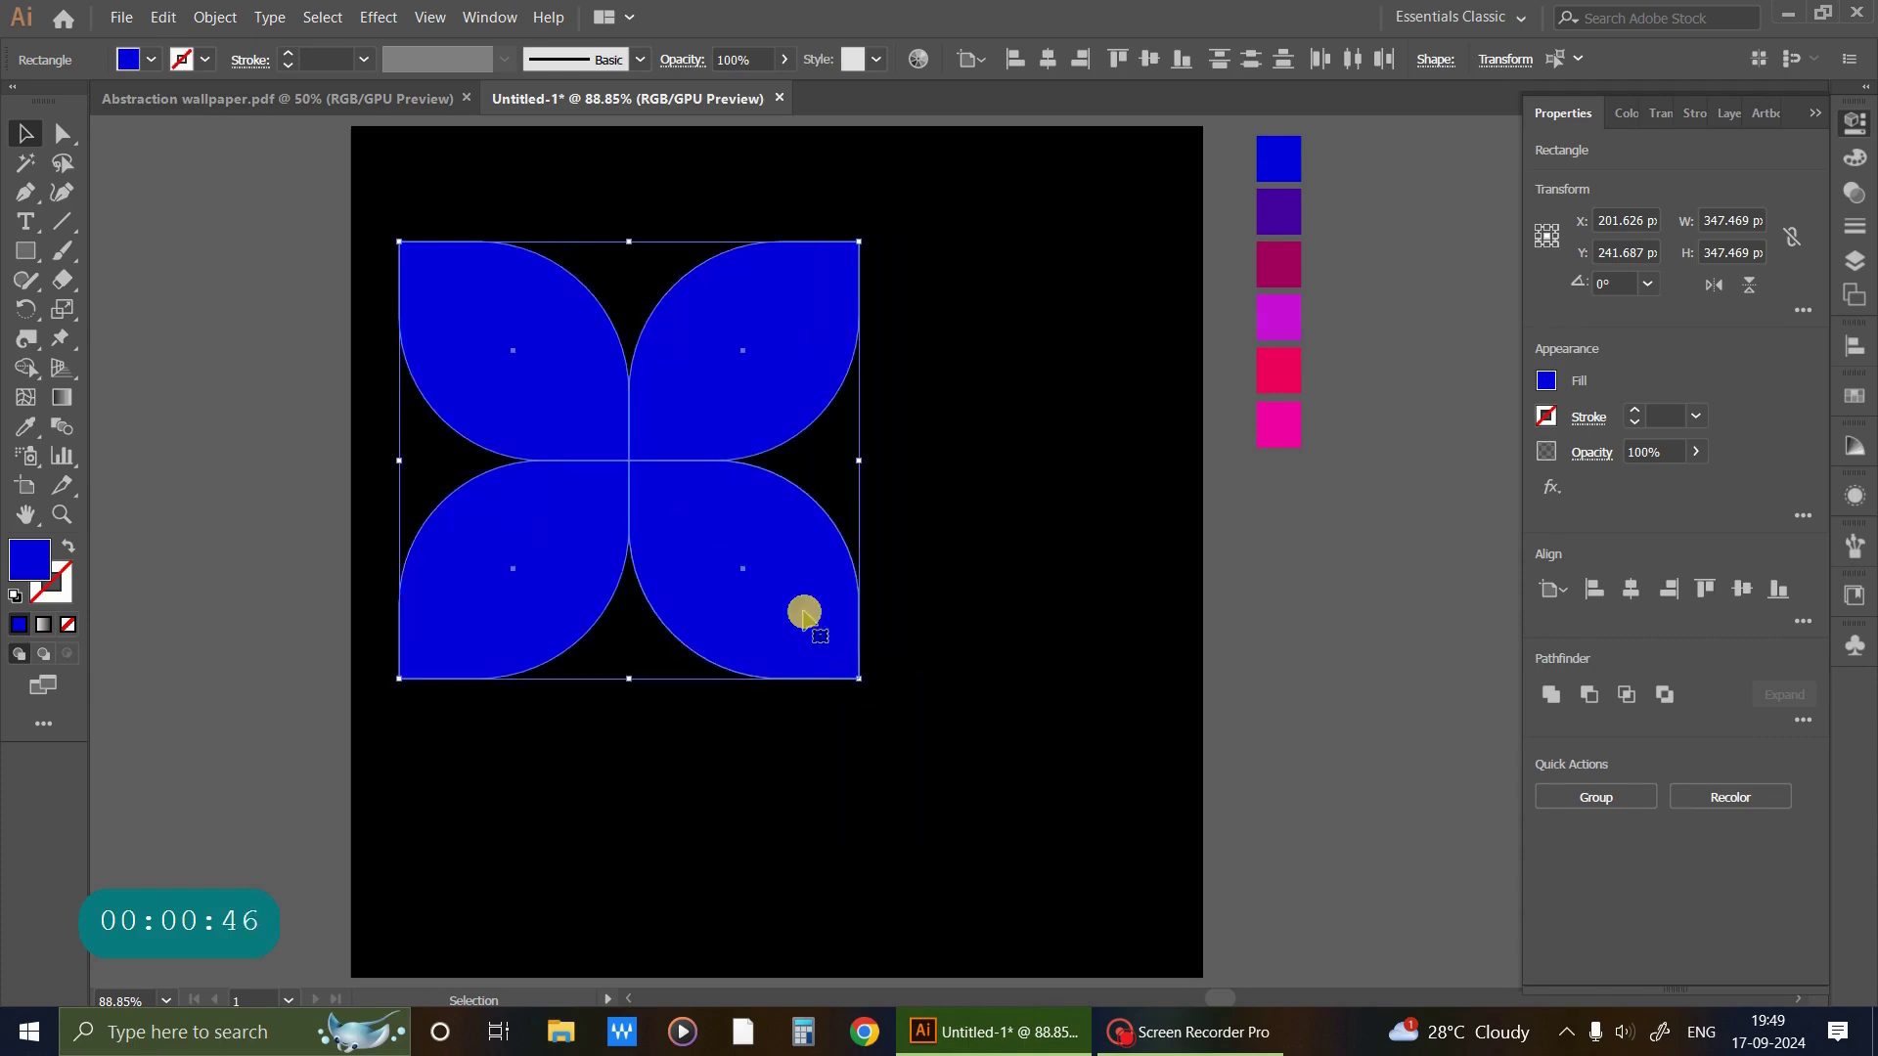
drag(691, 519, 695, 487)
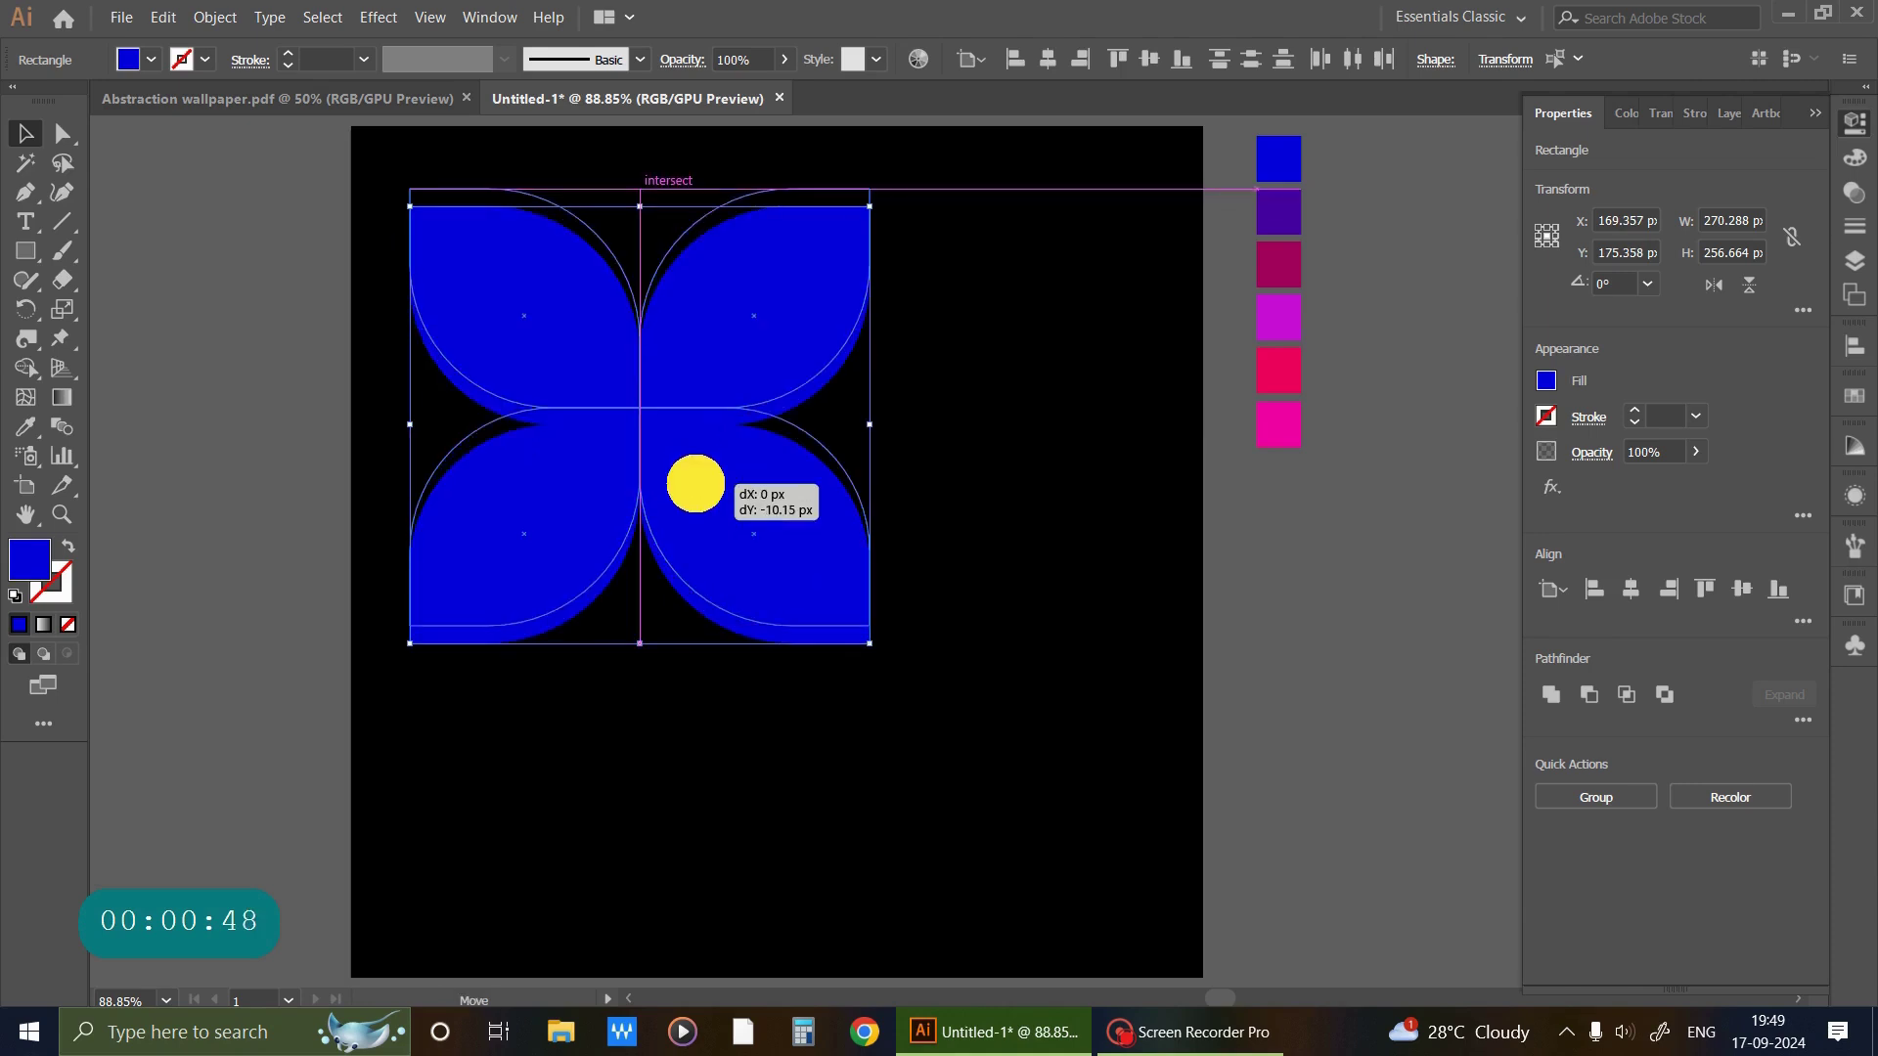
Recolour the top-right and bottom-left leaves red-pink from the swatches.
click(1282, 649)
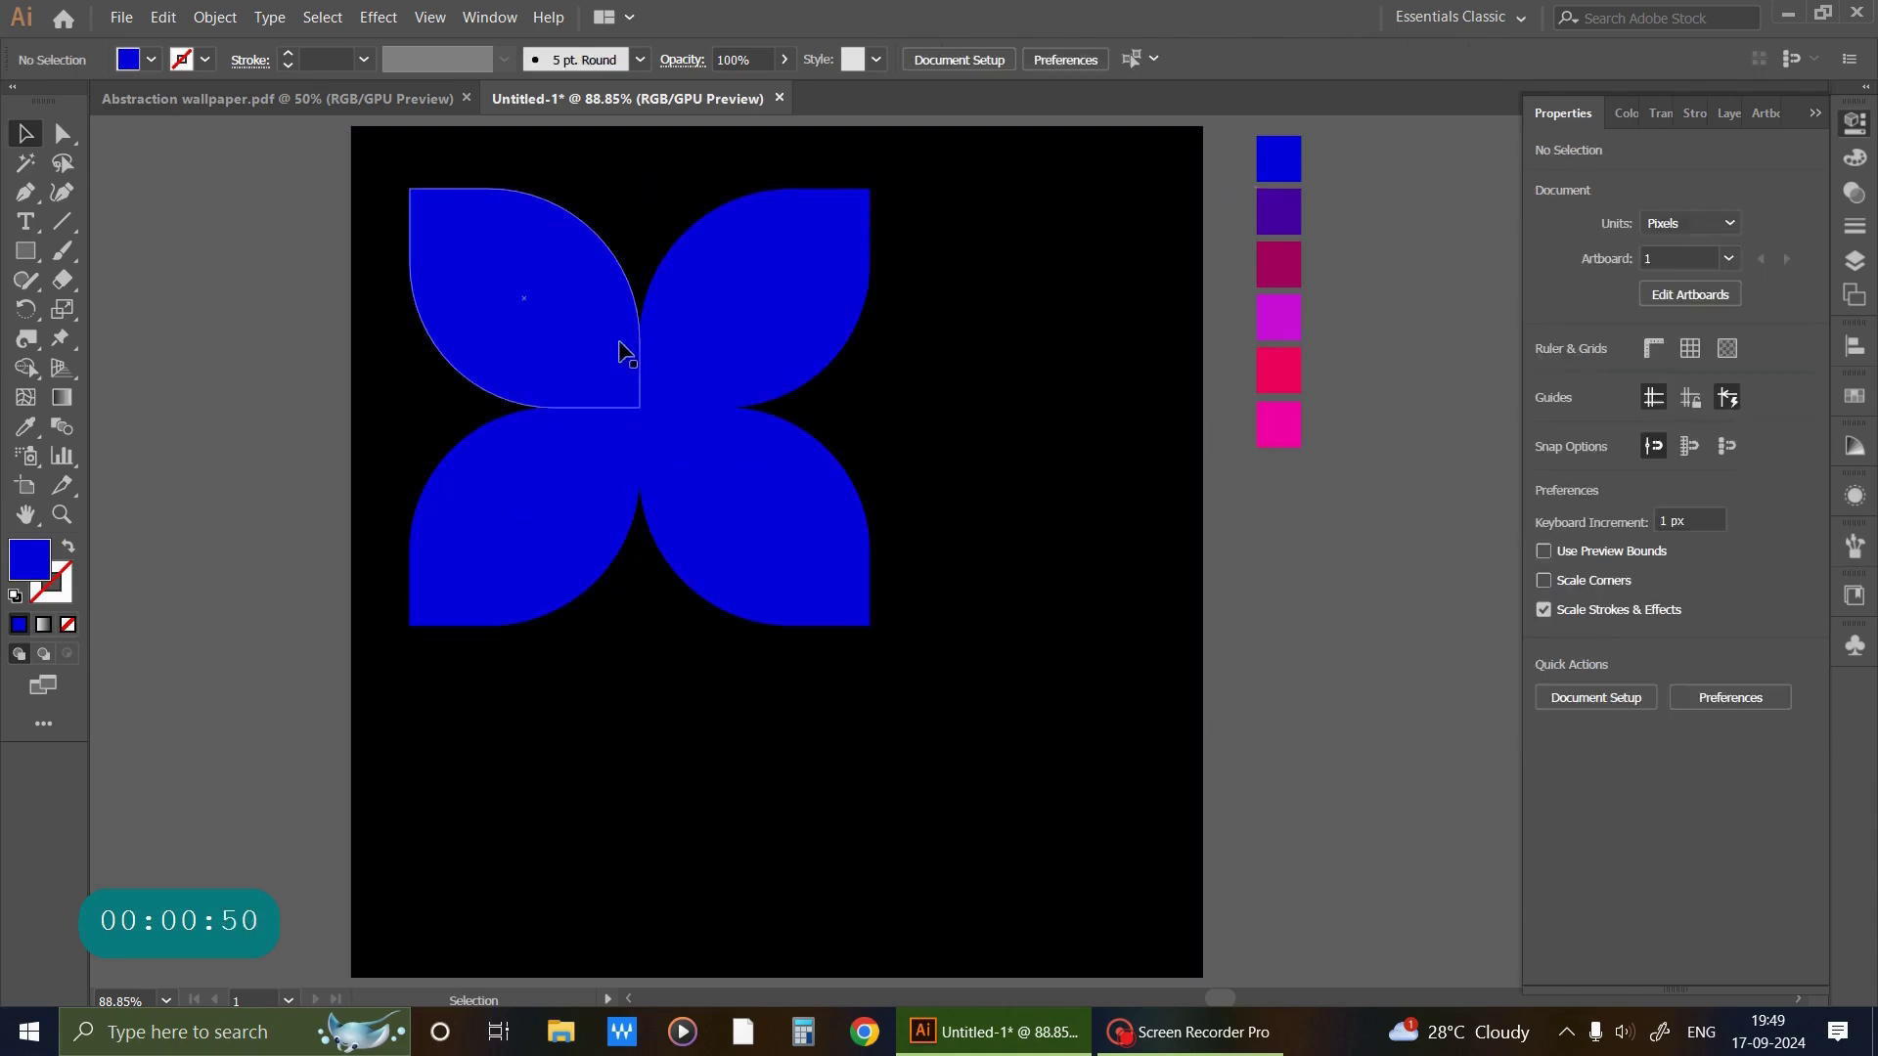
click(743, 320)
shift+click(577, 505)
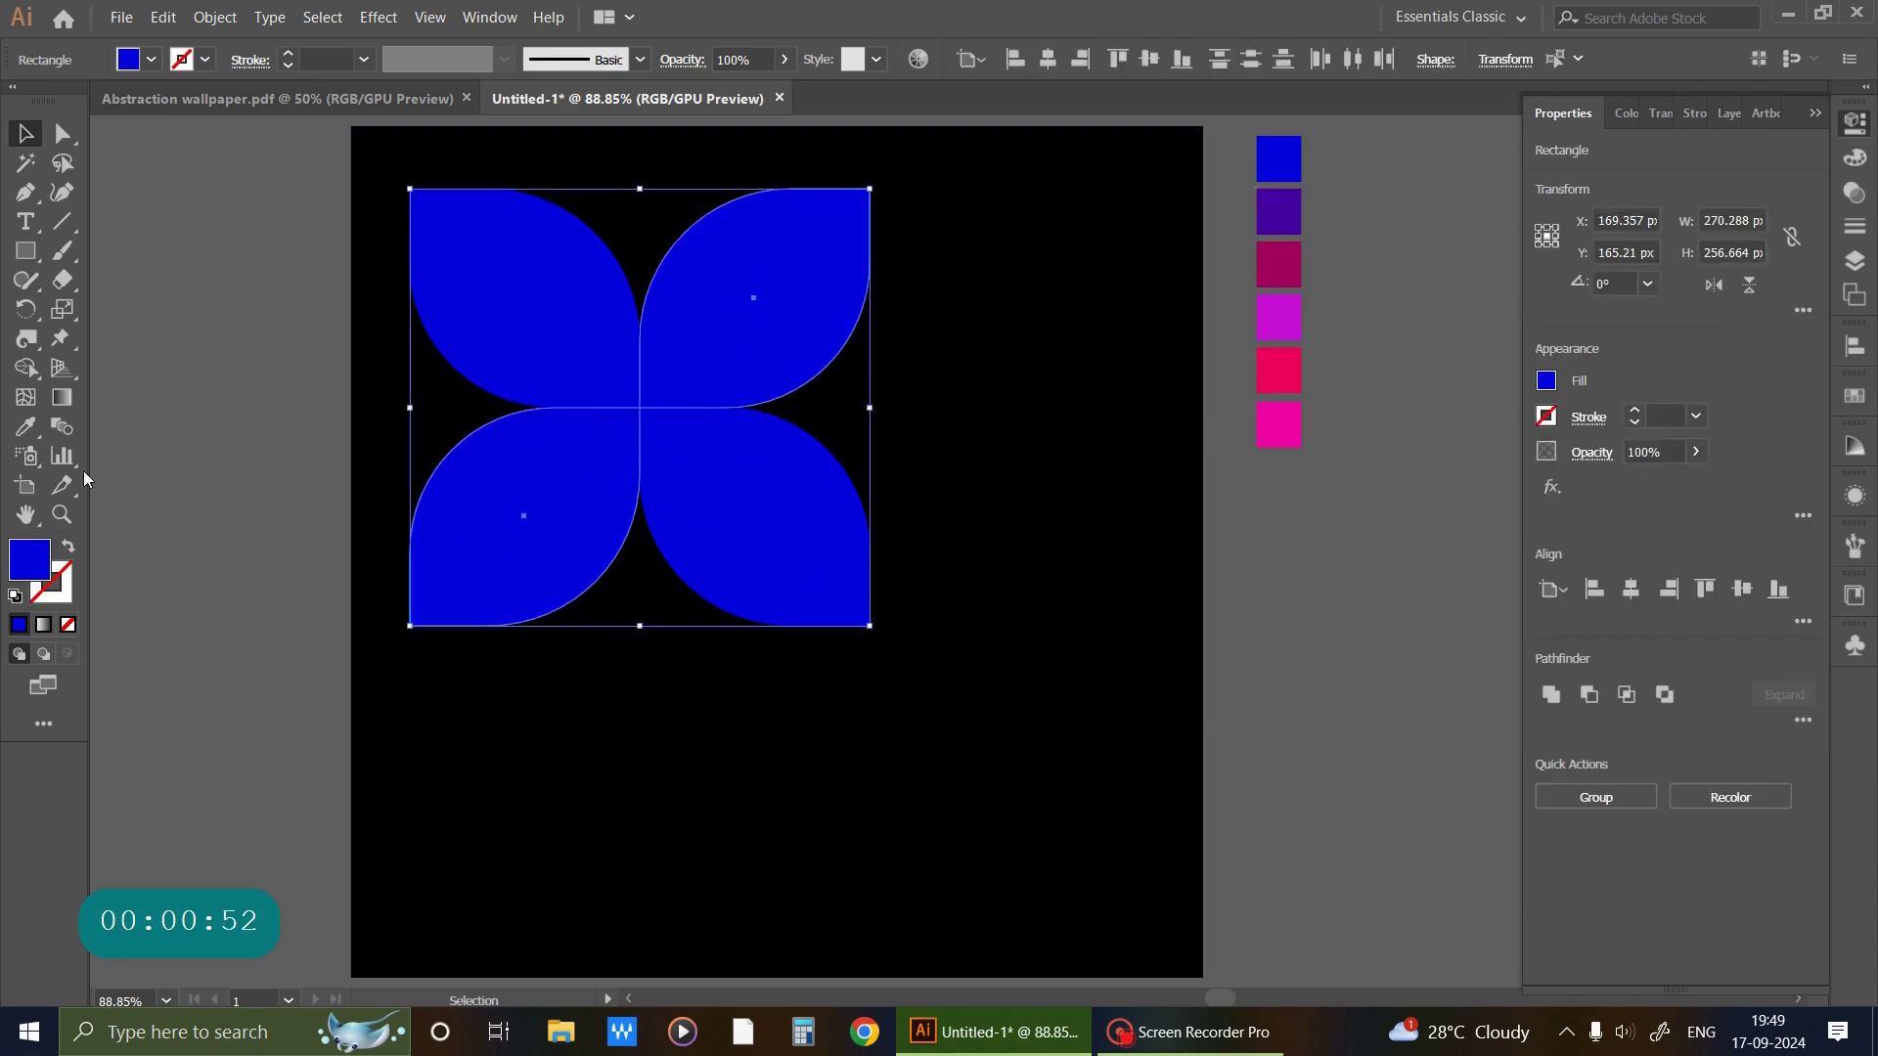
click(34, 431)
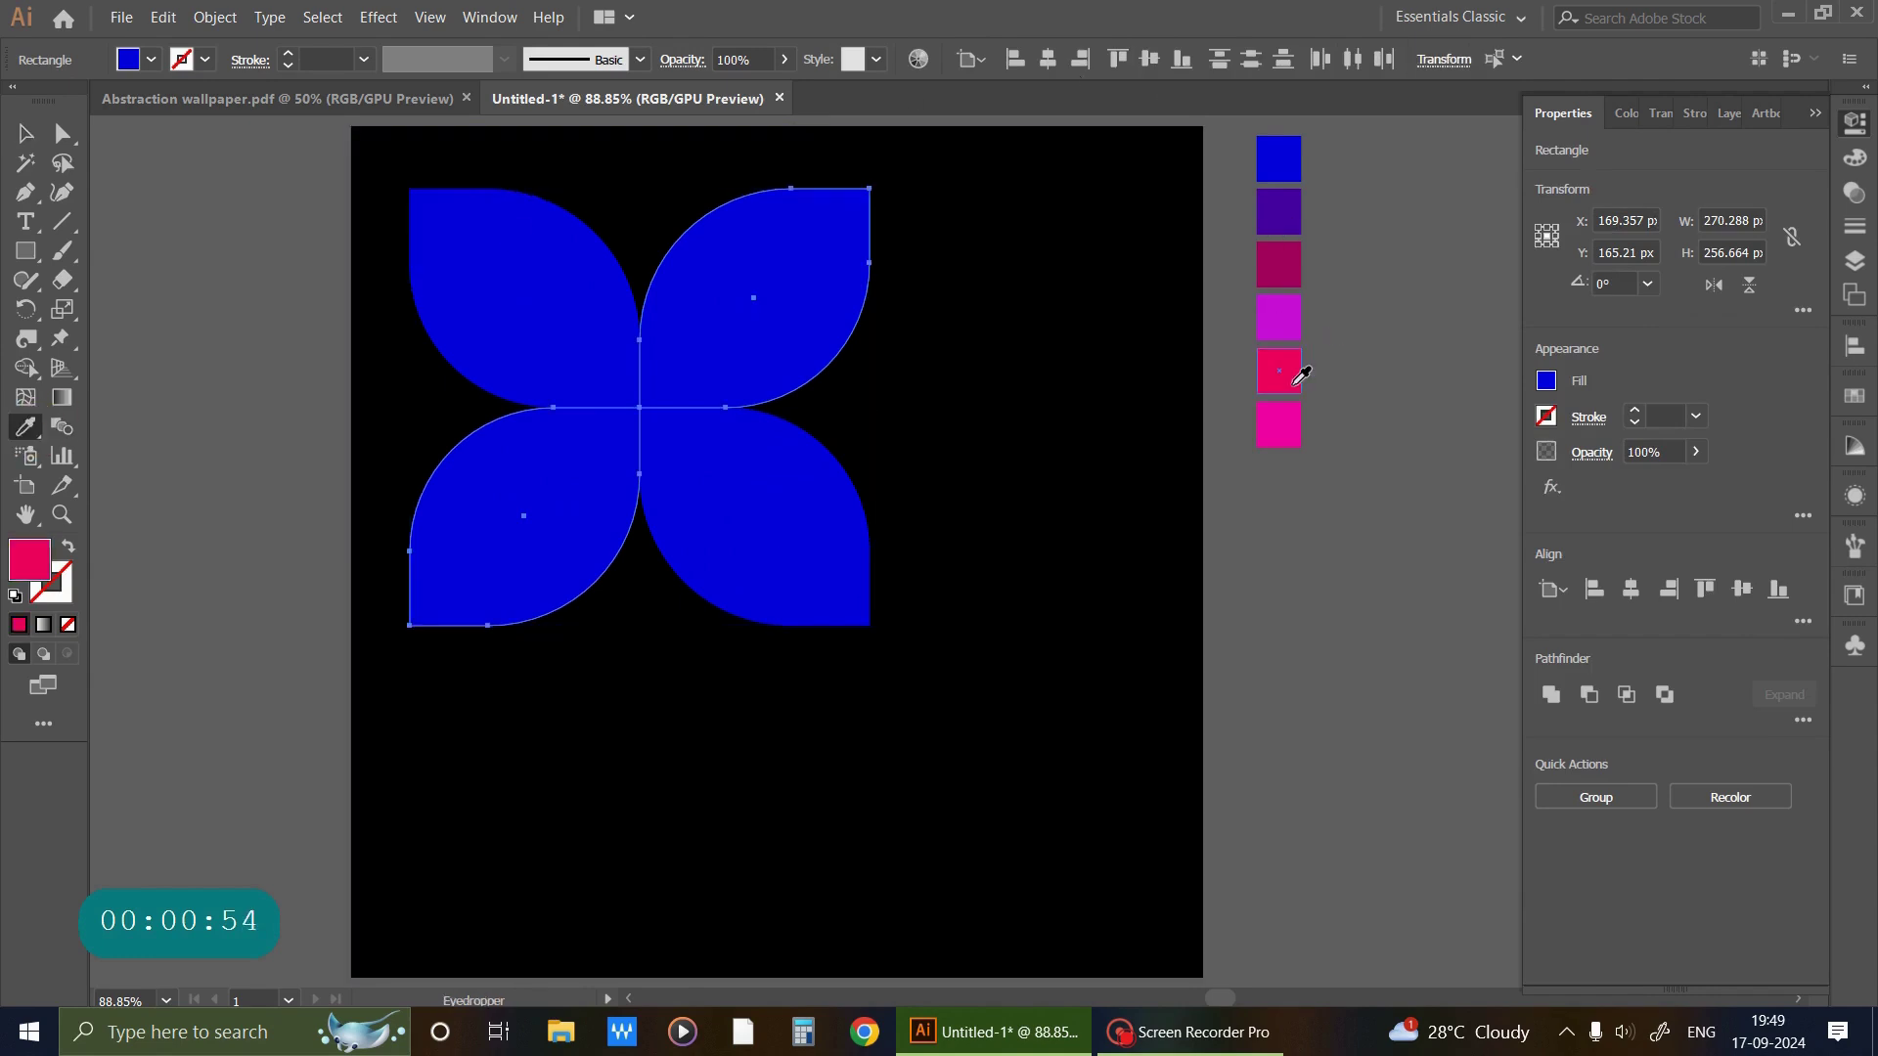
click(1295, 382)
Reselect all four leaves of the pattern.
click(26, 133)
click(186, 227)
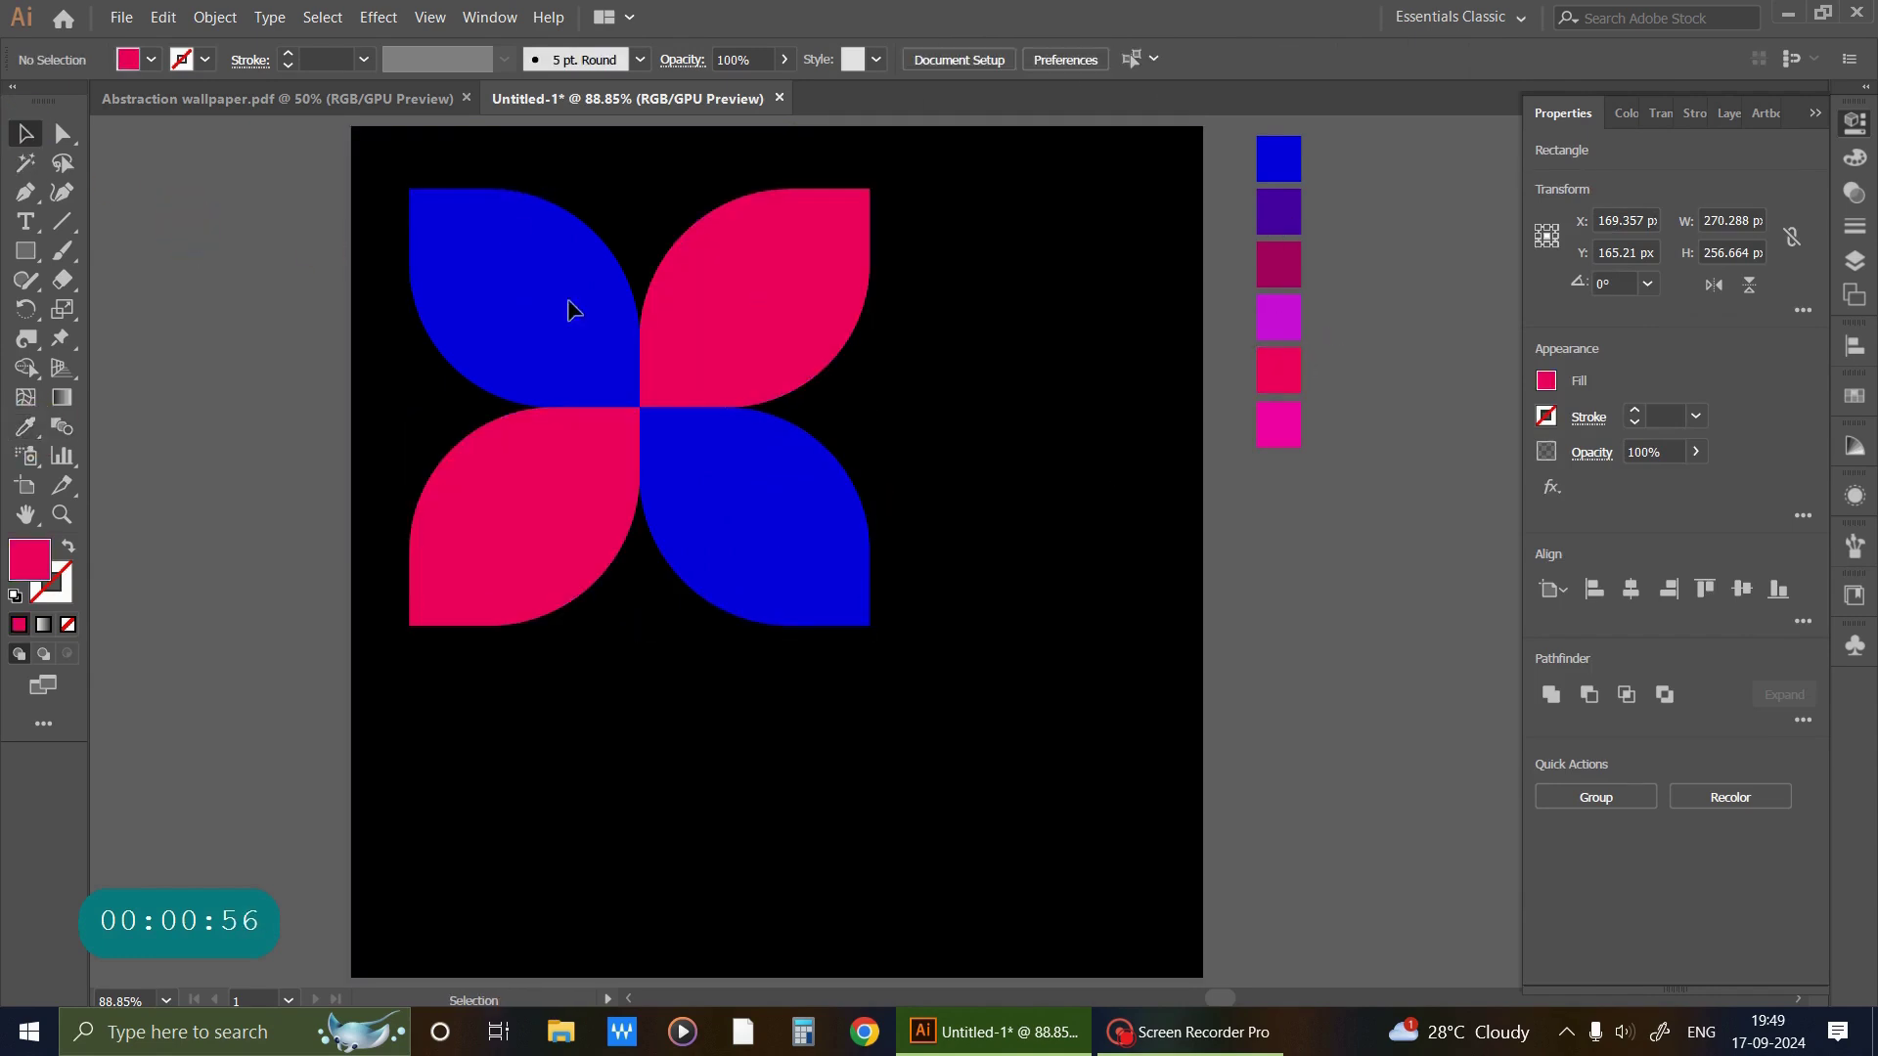
click(597, 314)
shift+click(755, 326)
shift+click(519, 519)
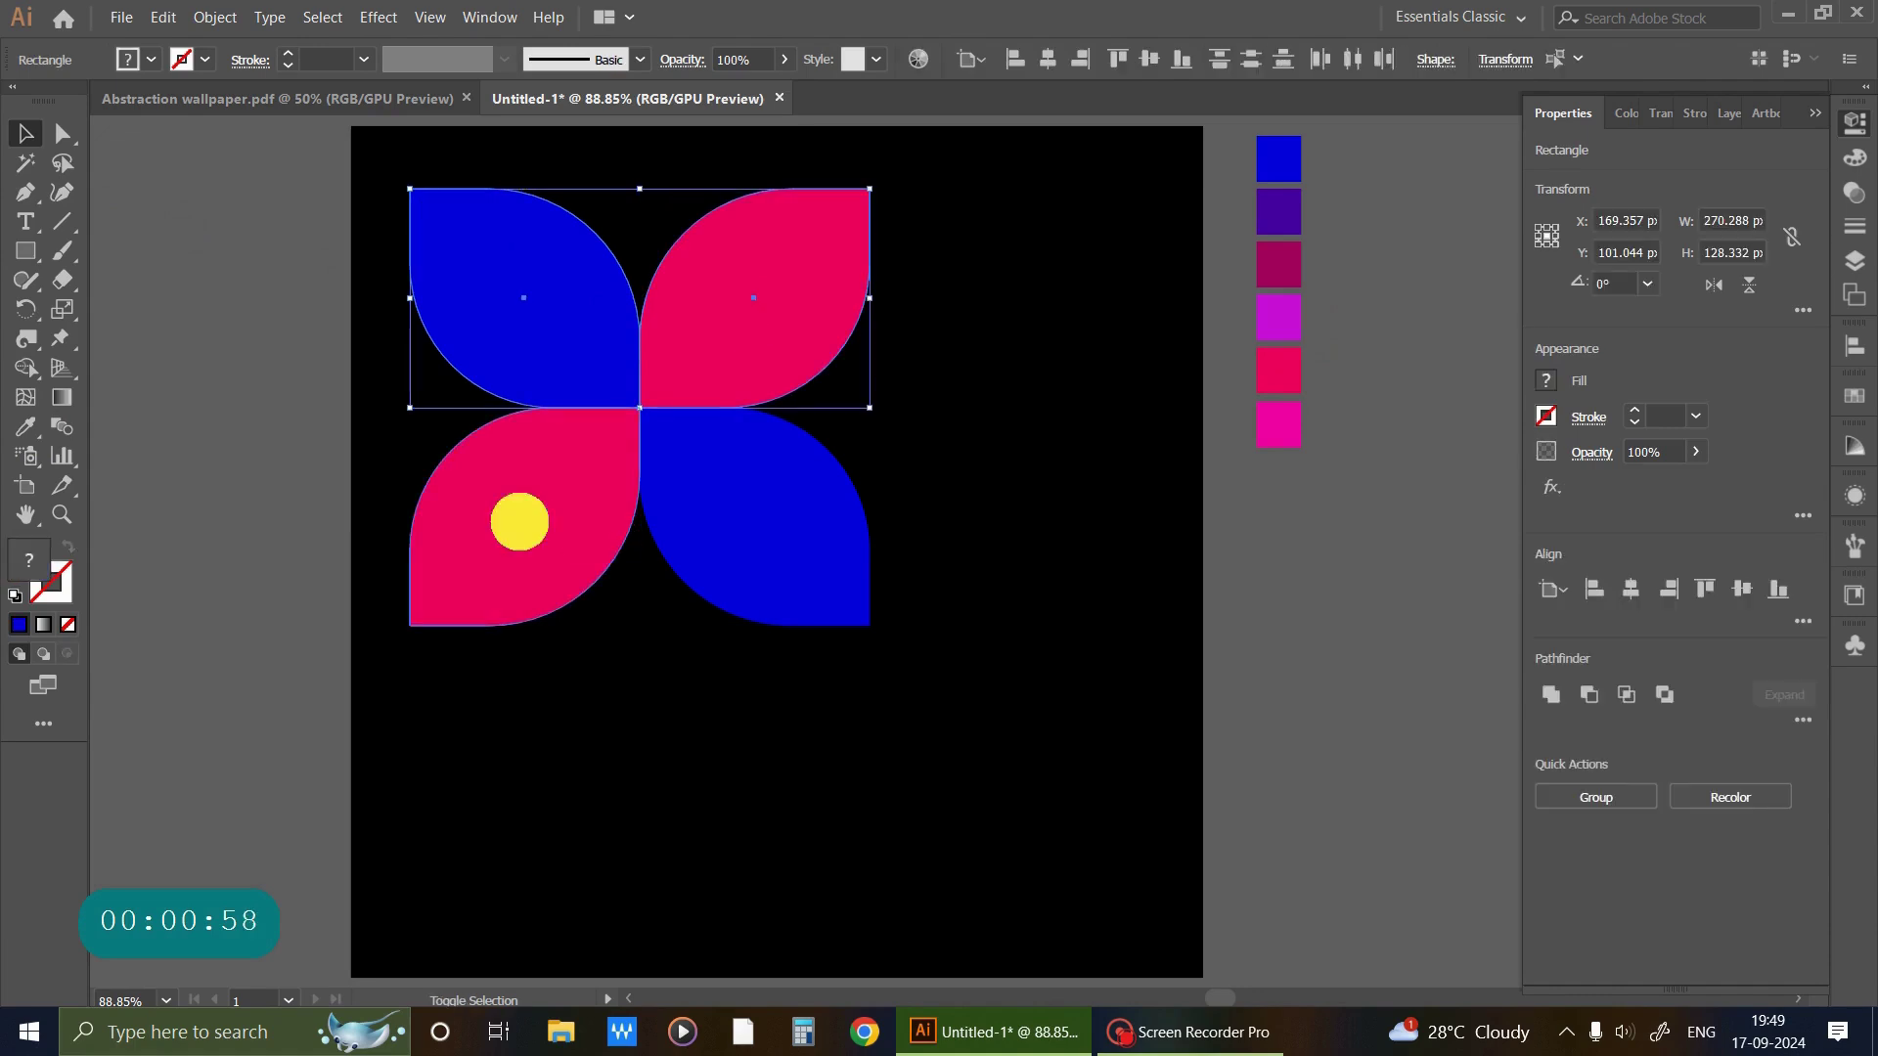
shift+click(701, 509)
Duplicate the four leaves, enlarge the copy and place it lower right.
drag(701, 510, 862, 675)
drag(1032, 783, 1100, 857)
mouse_move(929, 694)
mouse_down()
mouse_move(985, 645)
mouse_move(987, 502)
mouse_up()
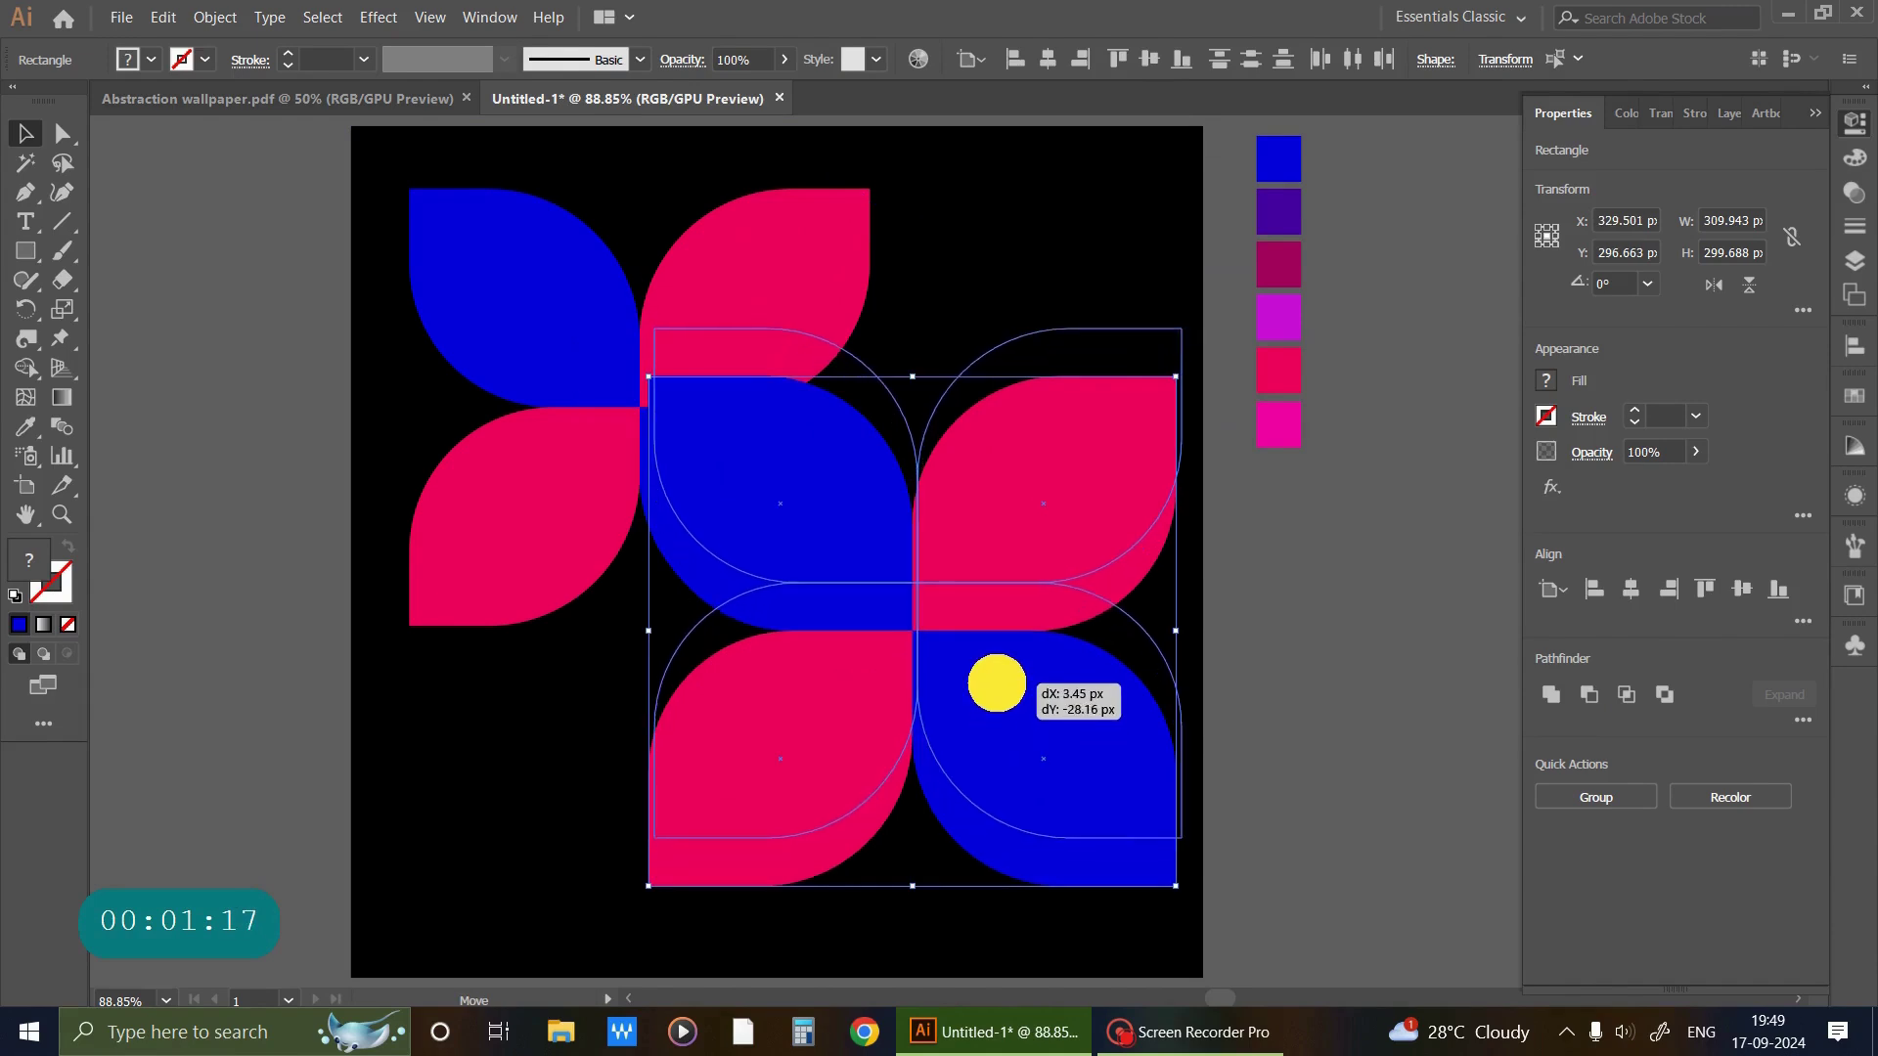
drag(987, 502, 996, 682)
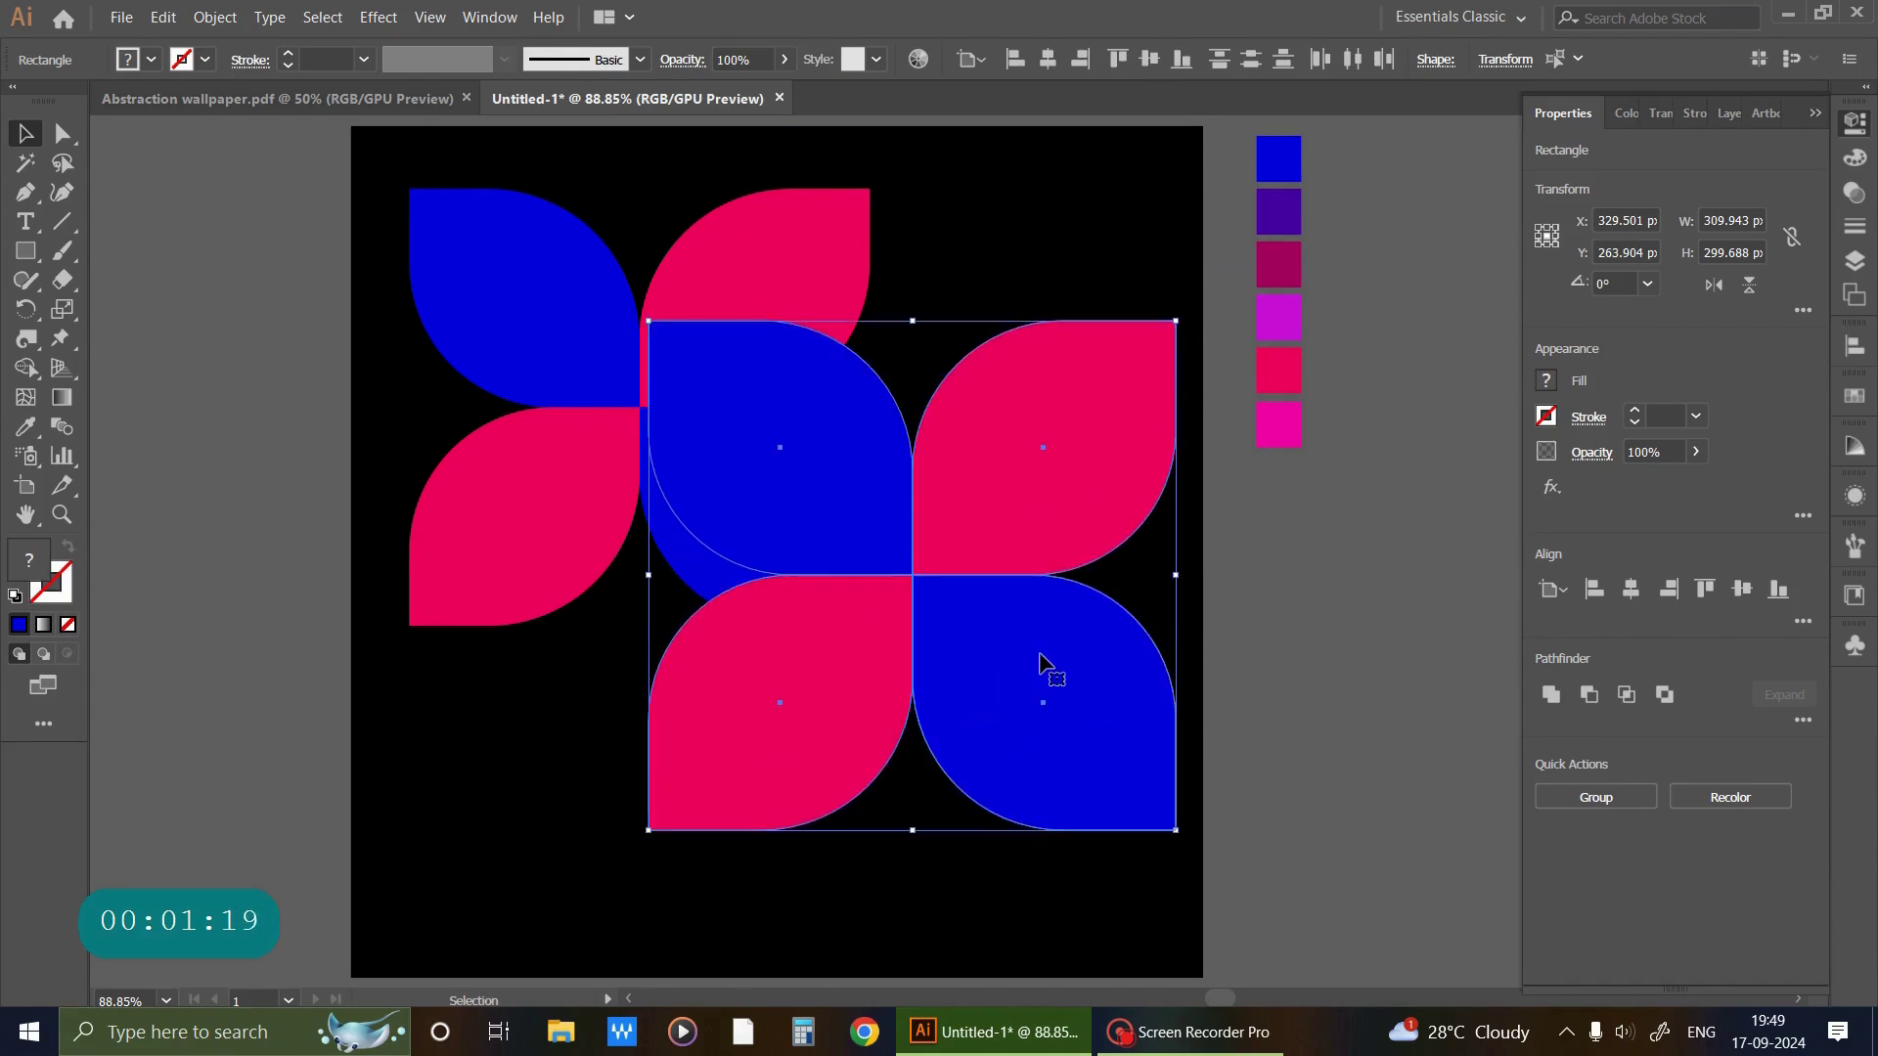
Recolour the copy's top-left and bottom-right blue leaves bright purple.
click(1200, 599)
click(834, 499)
shift+click(1031, 659)
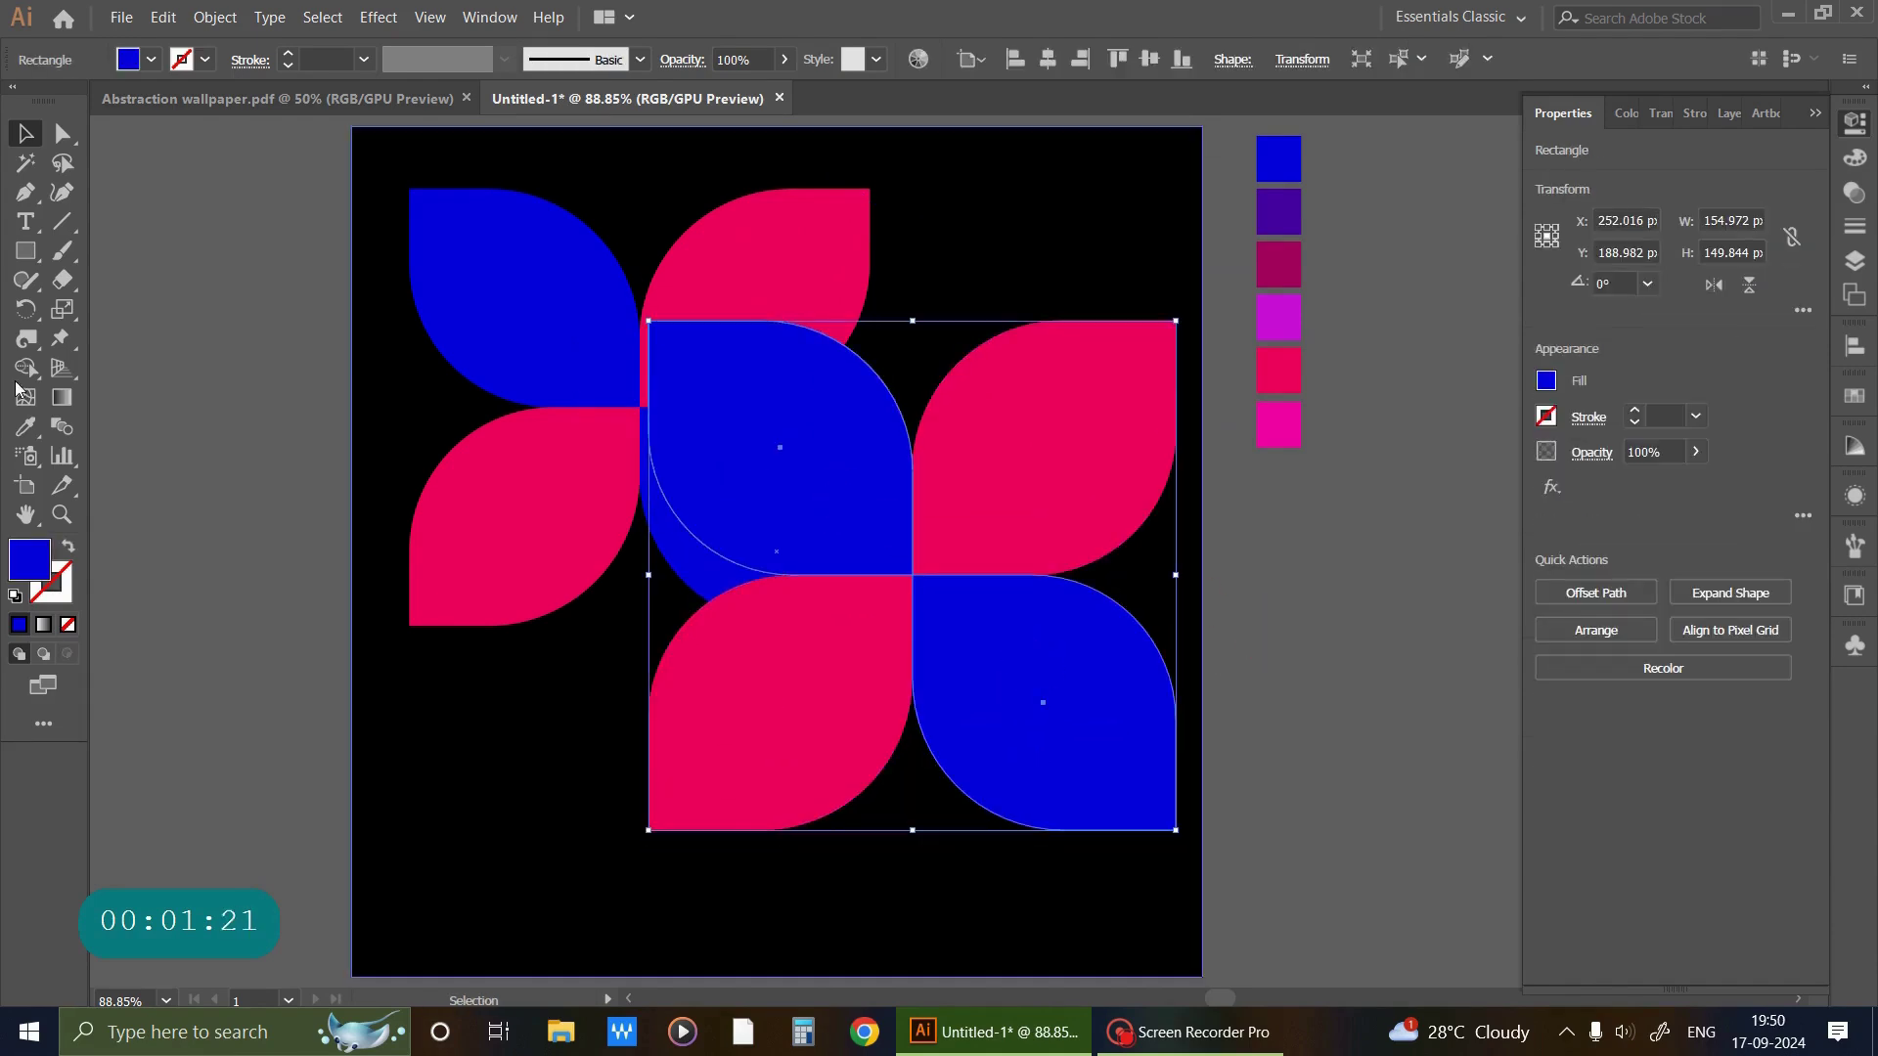
click(26, 427)
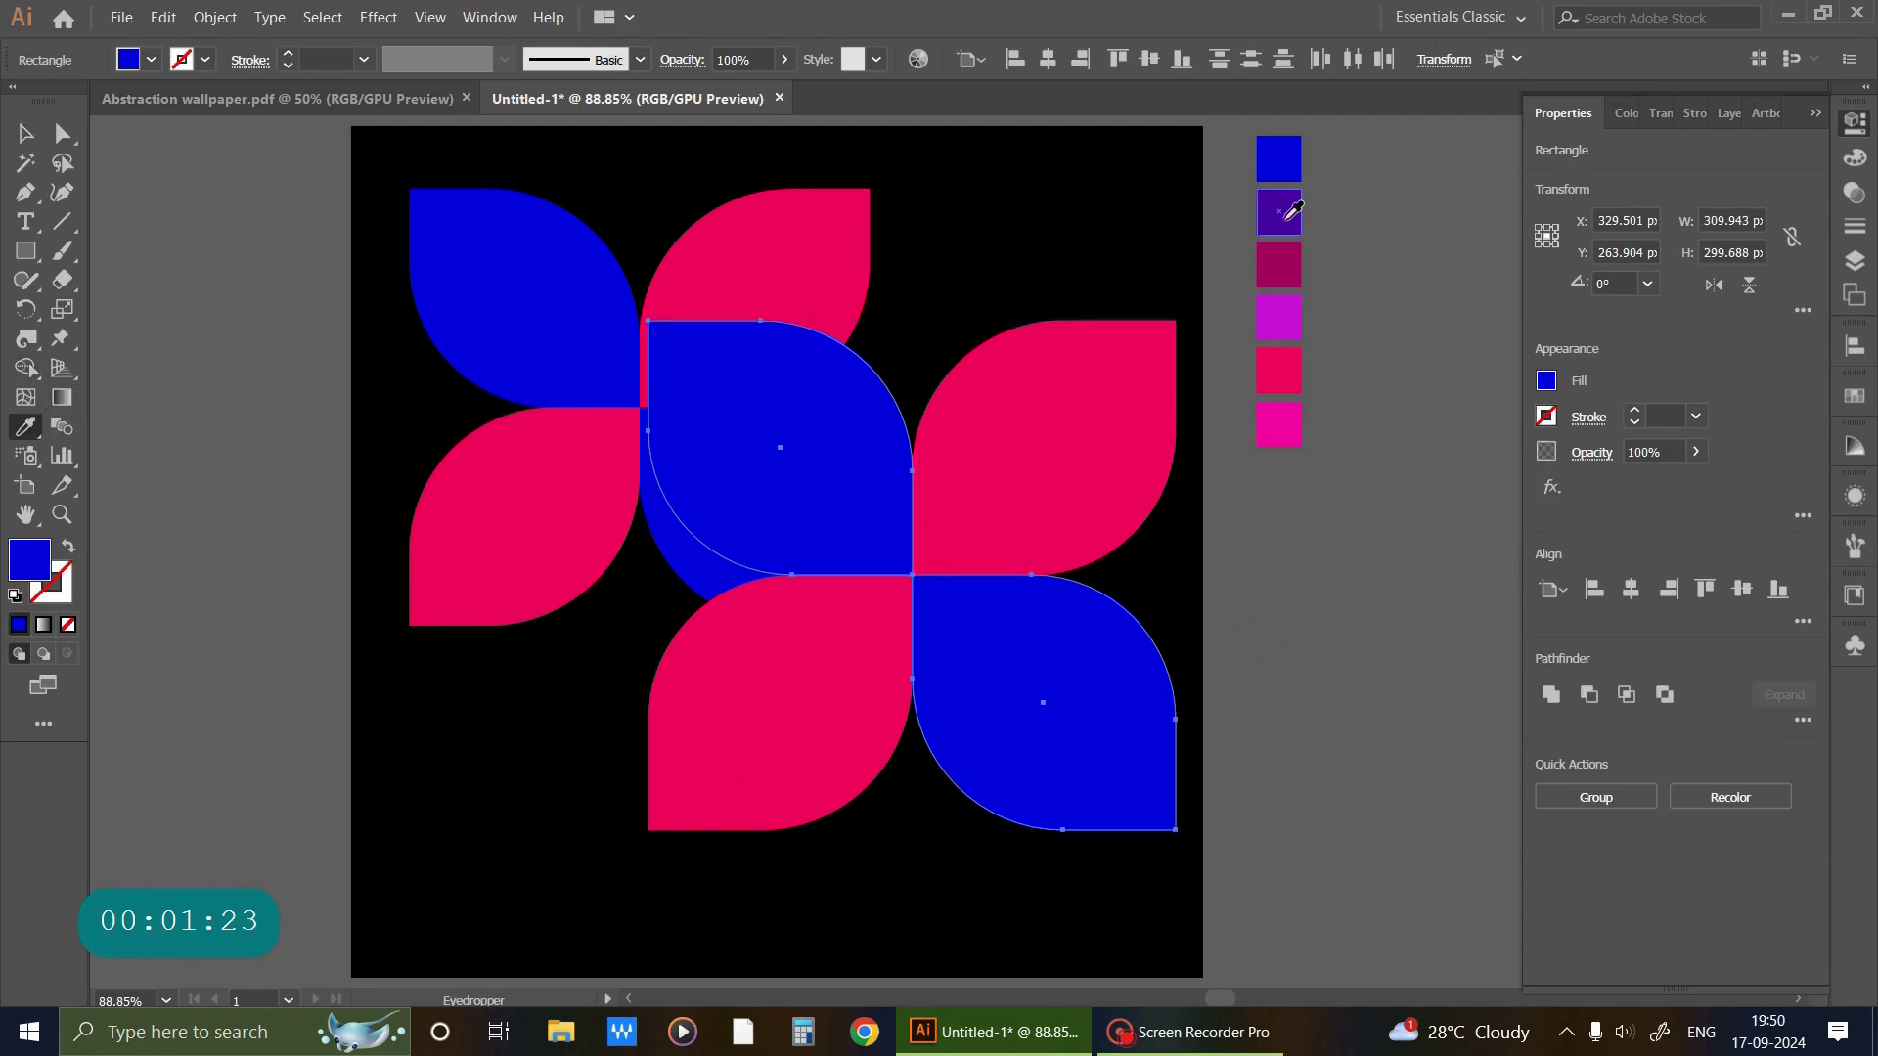
click(1282, 273)
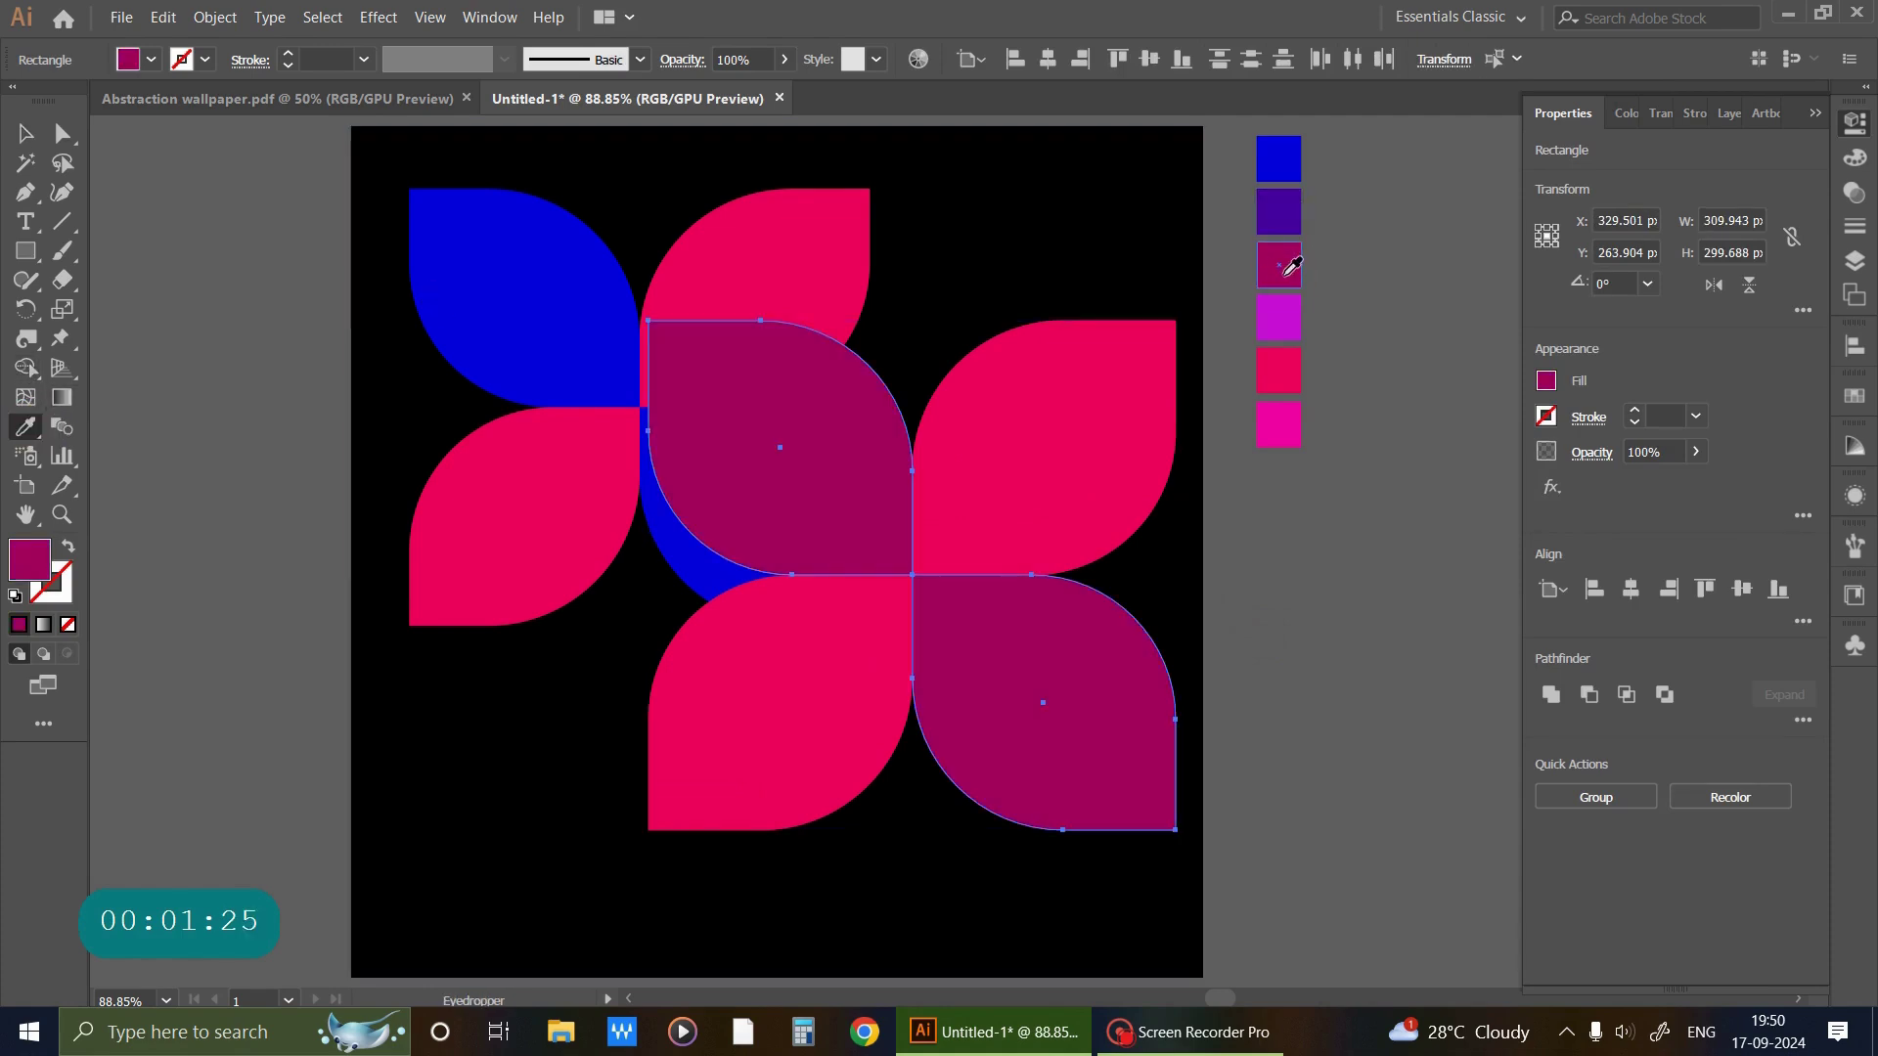
click(1289, 318)
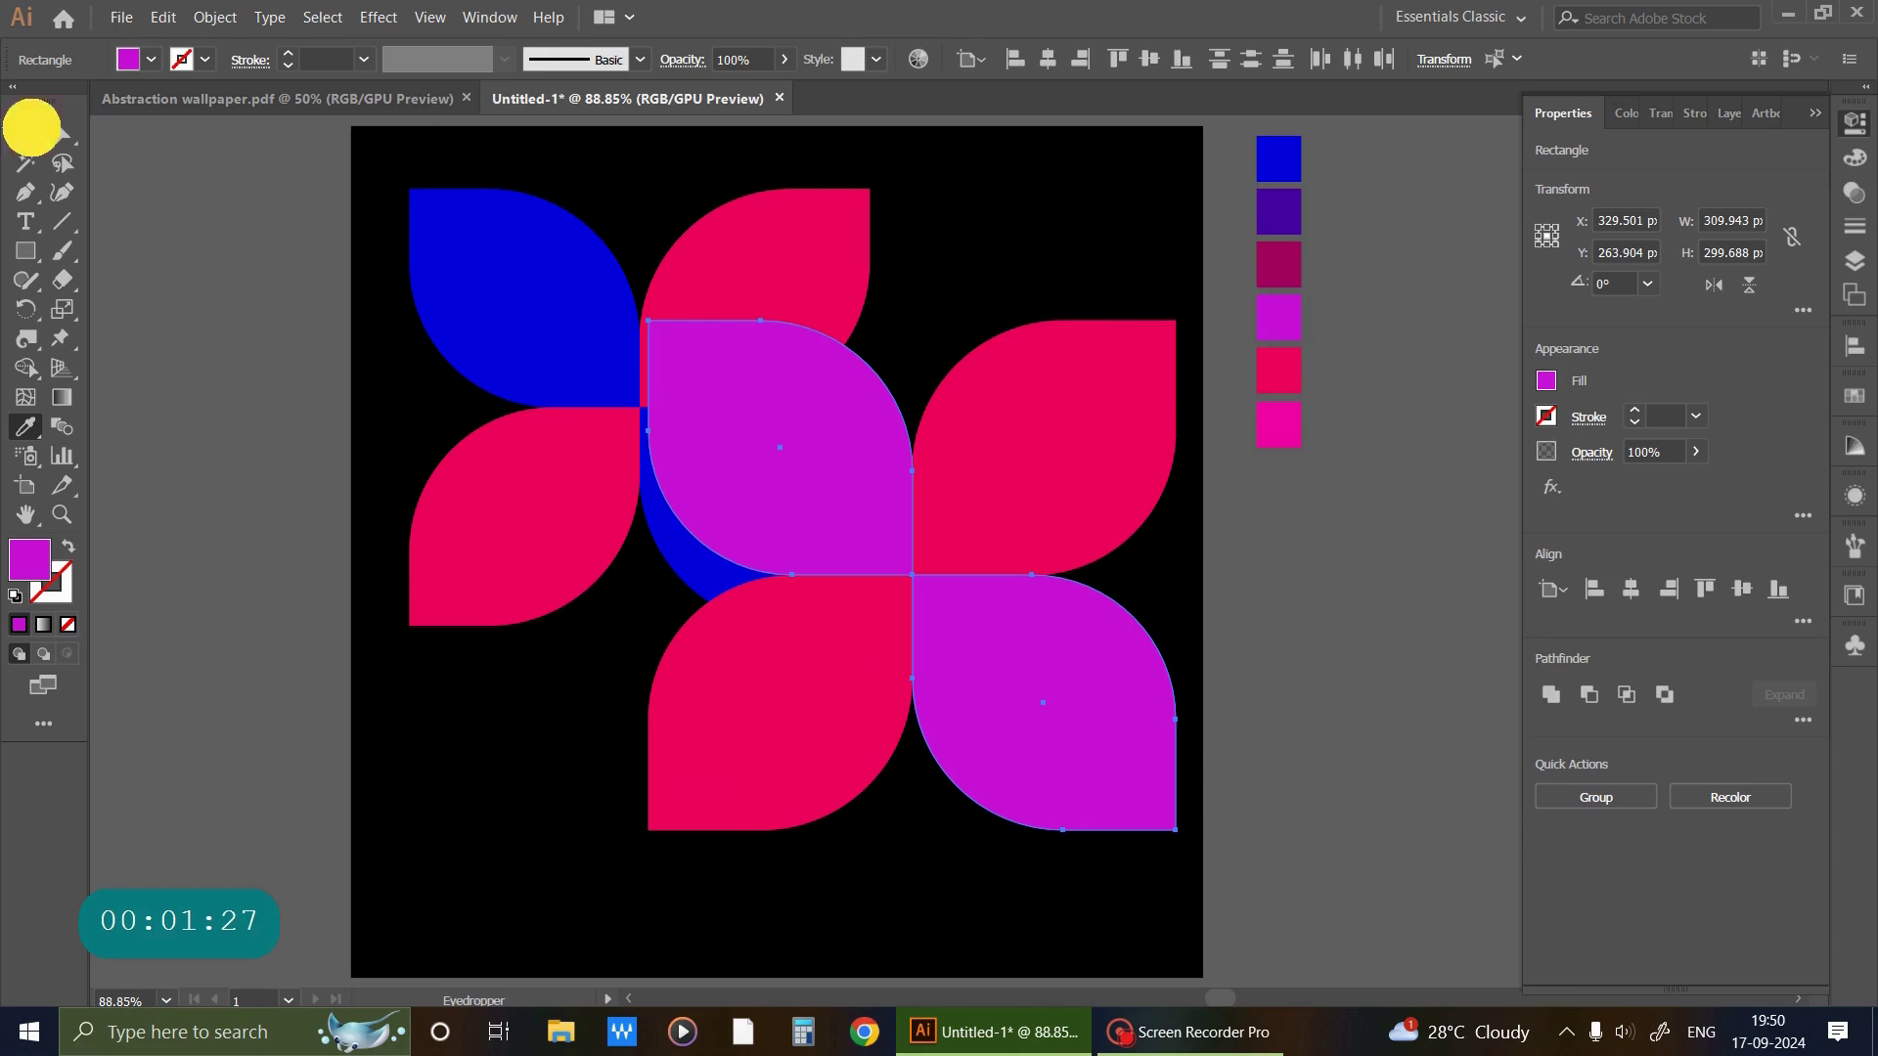
Recolour the copy's two pink leaves dark magenta.
click(32, 127)
click(827, 667)
shift+click(1008, 528)
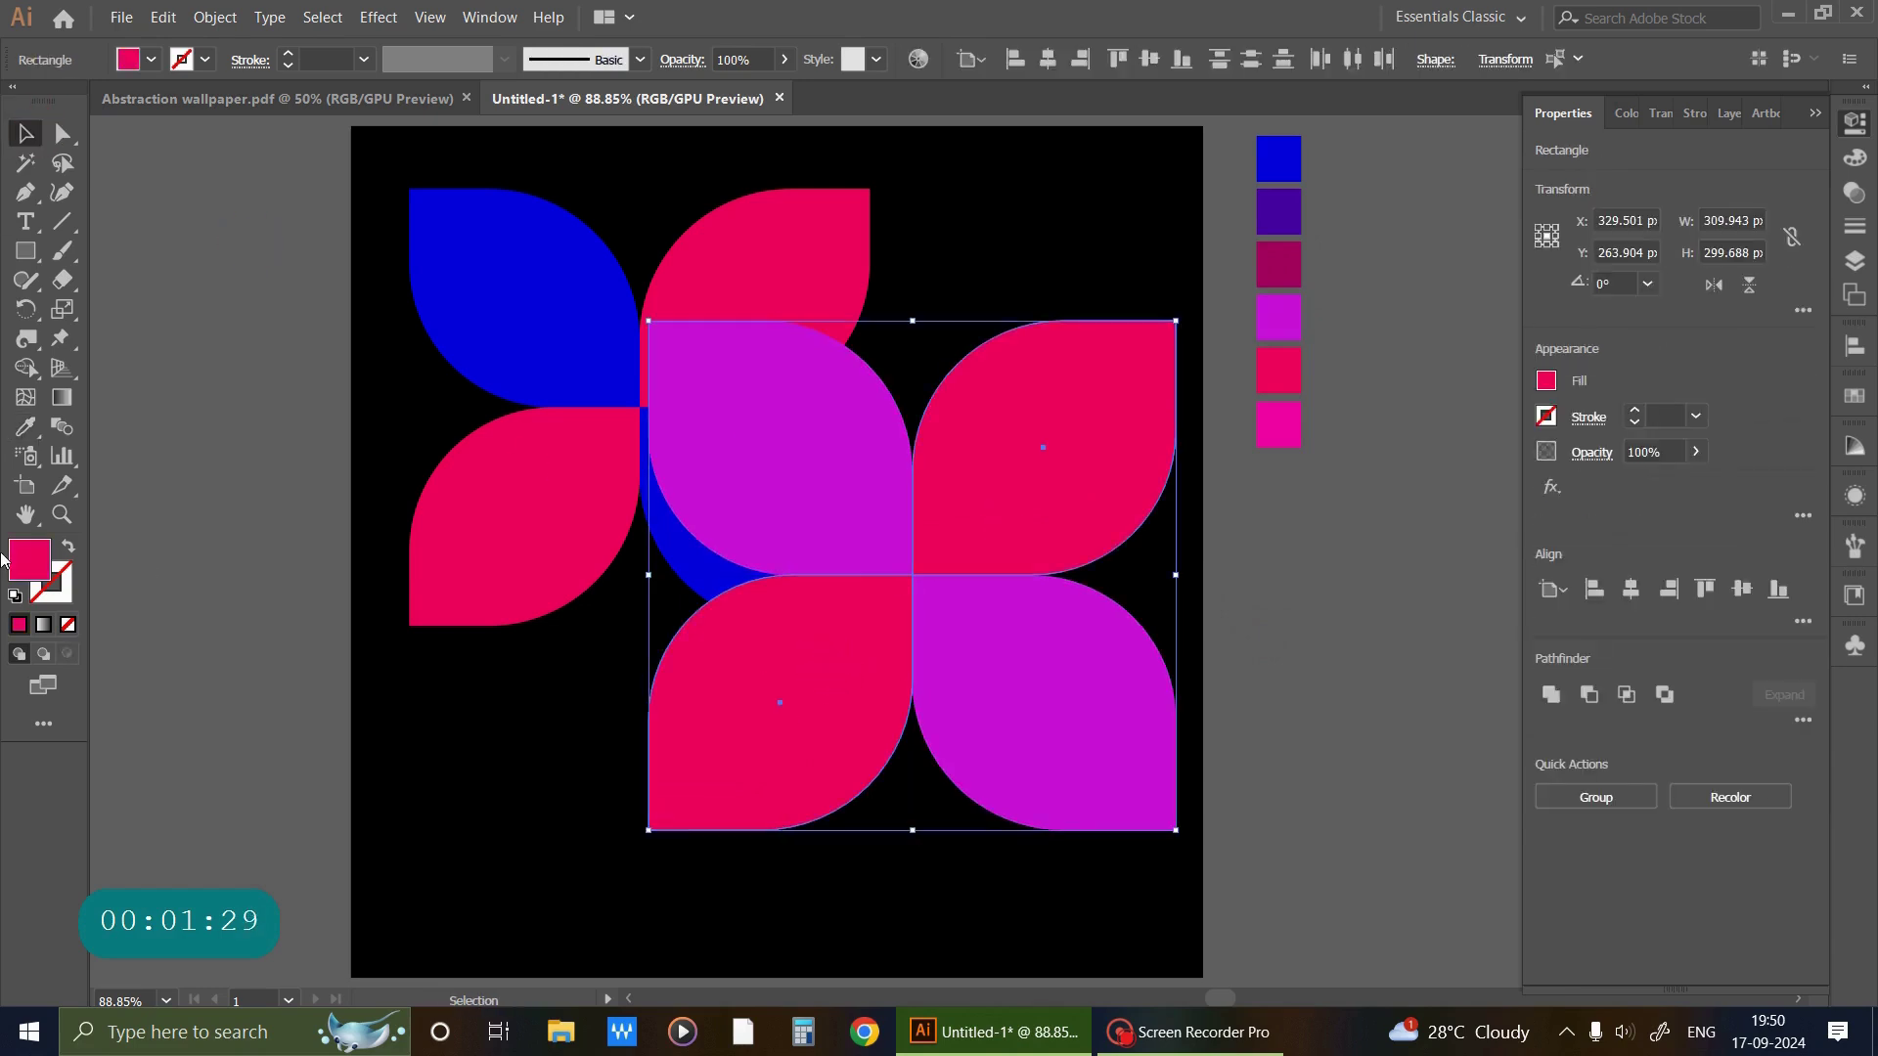
click(26, 428)
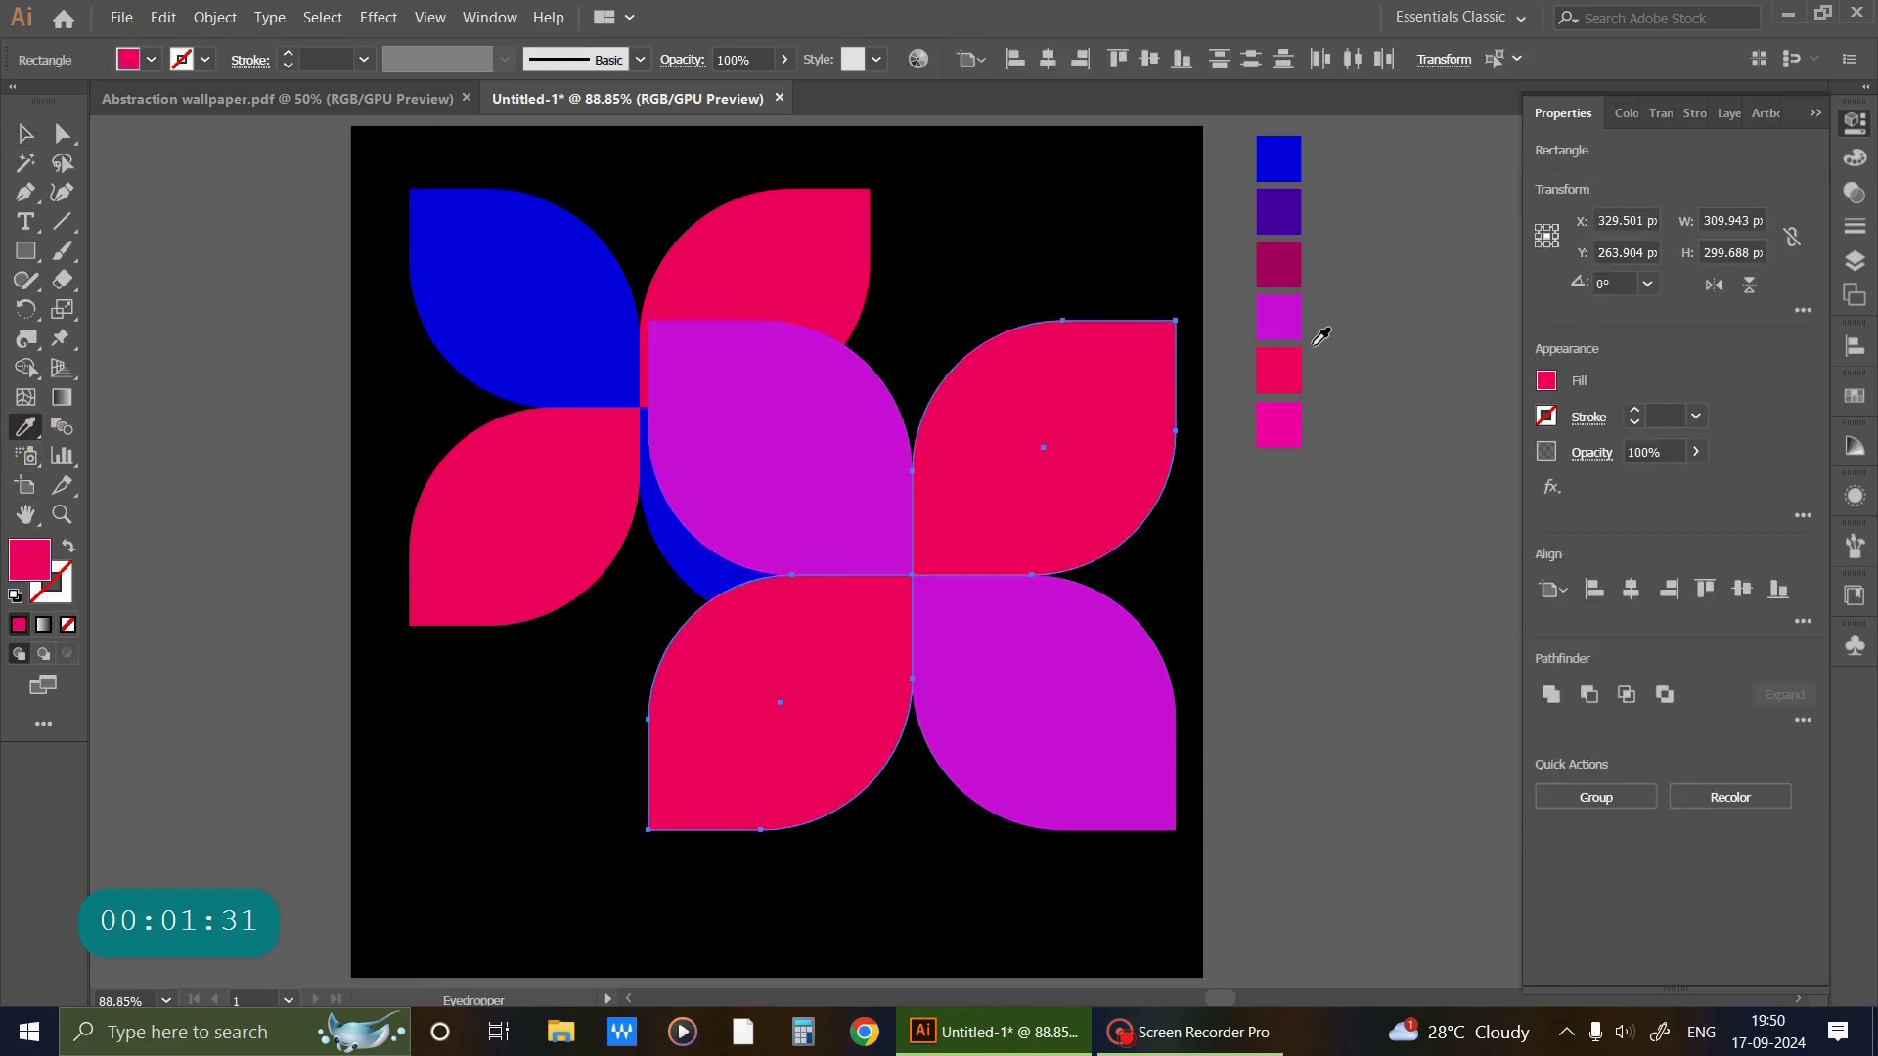
click(1289, 264)
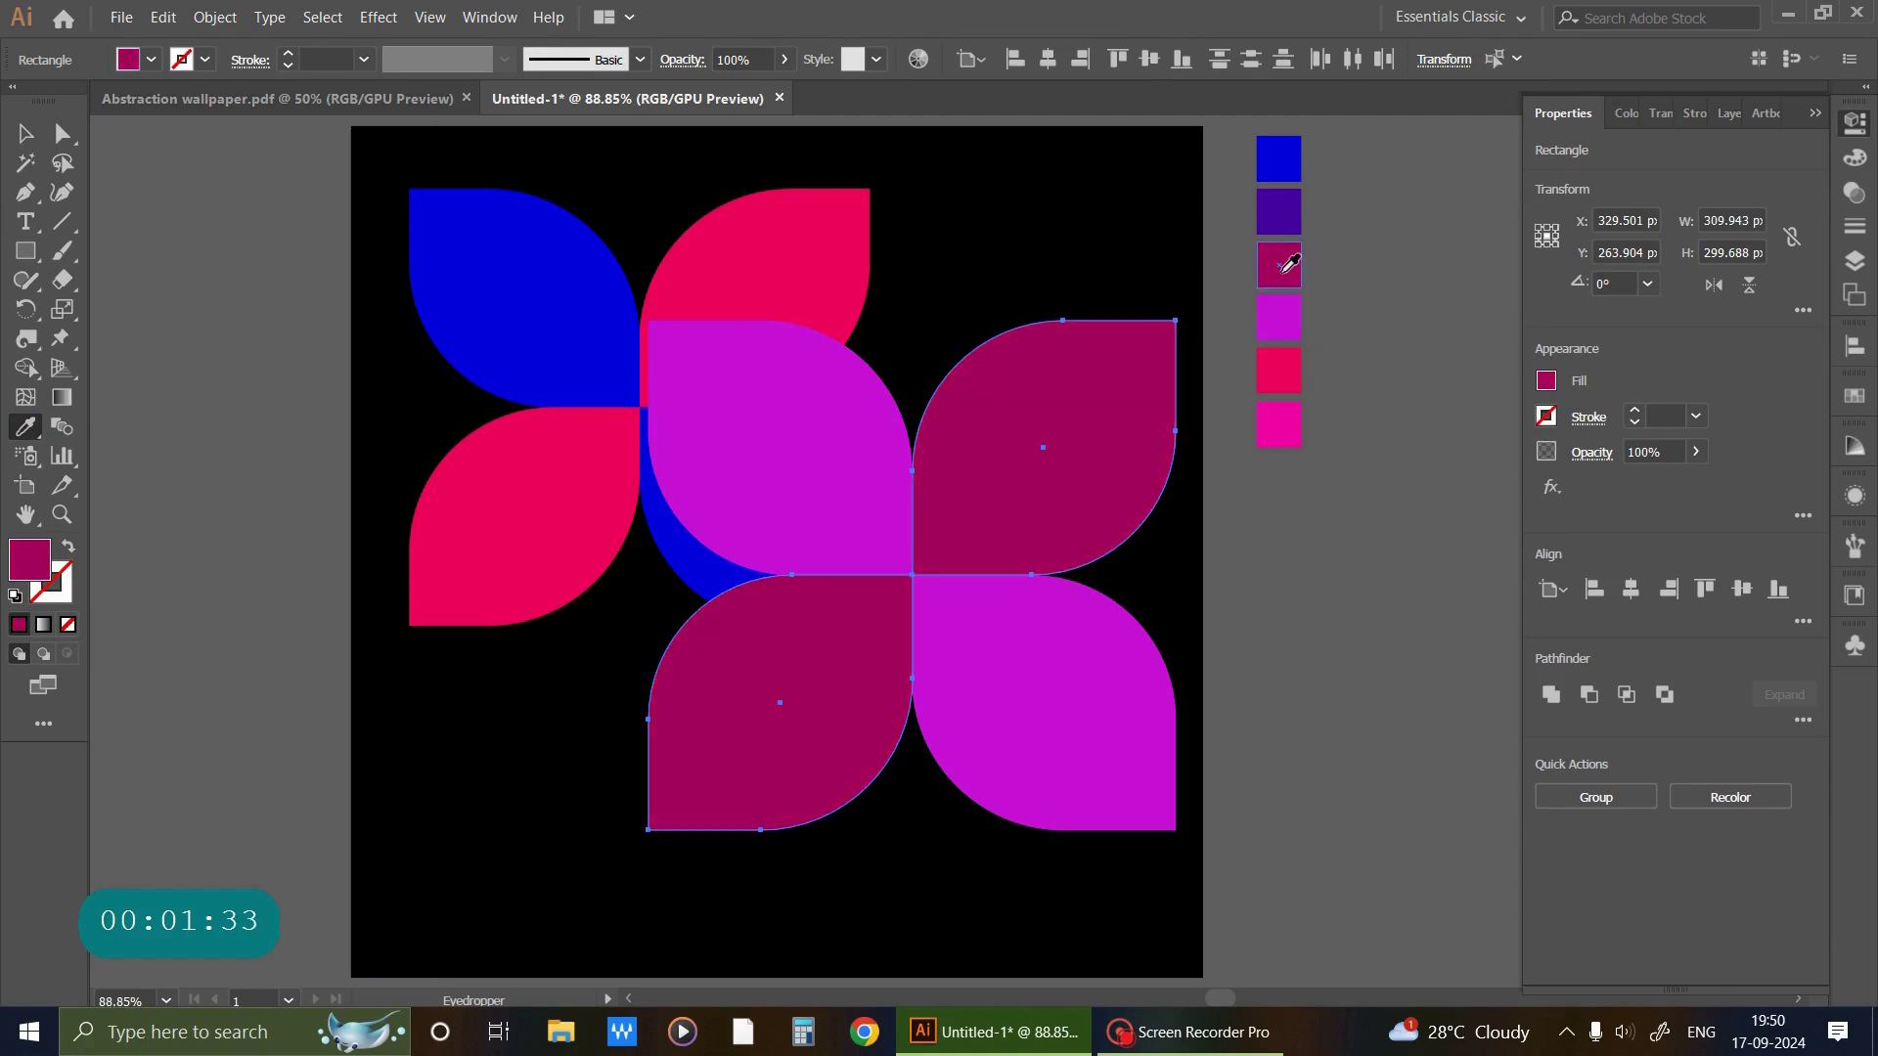
click(26, 137)
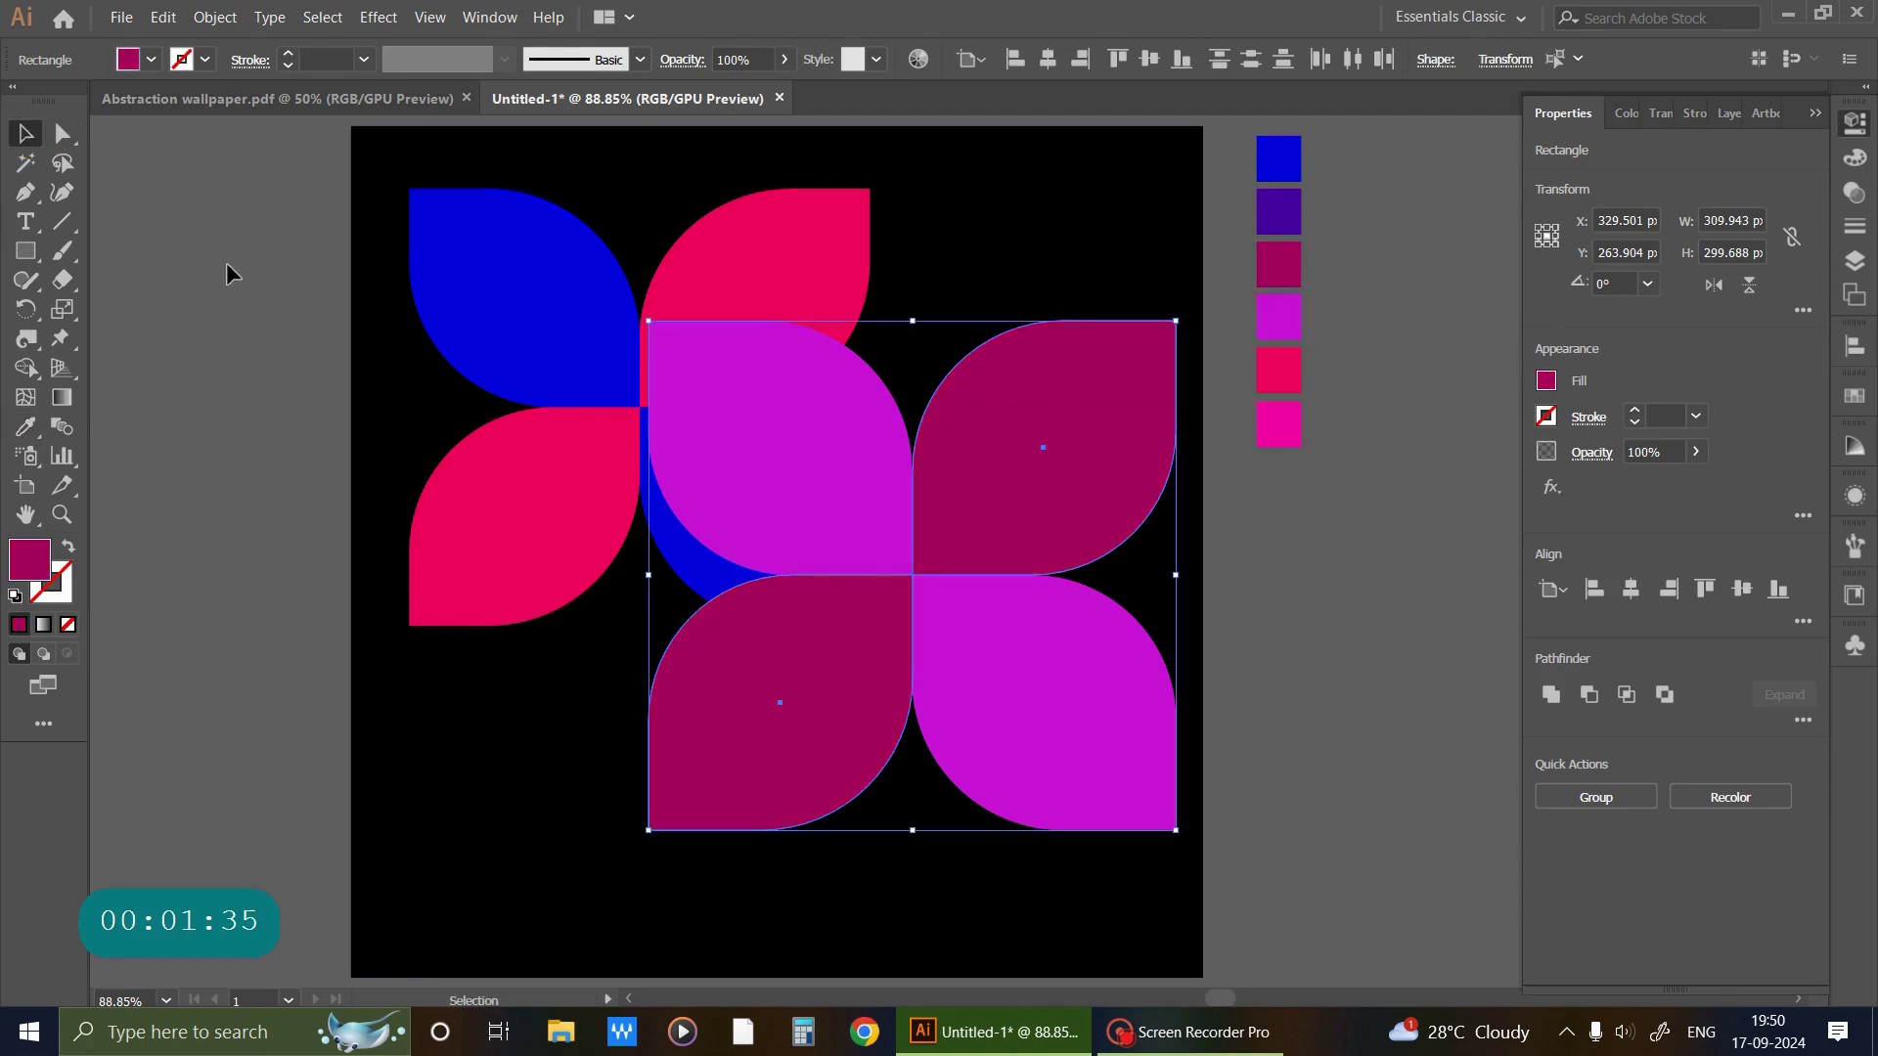
click(858, 558)
Duplicate the purple cluster, shrink the copy and move it lower right.
shift+click(999, 690)
shift+click(853, 694)
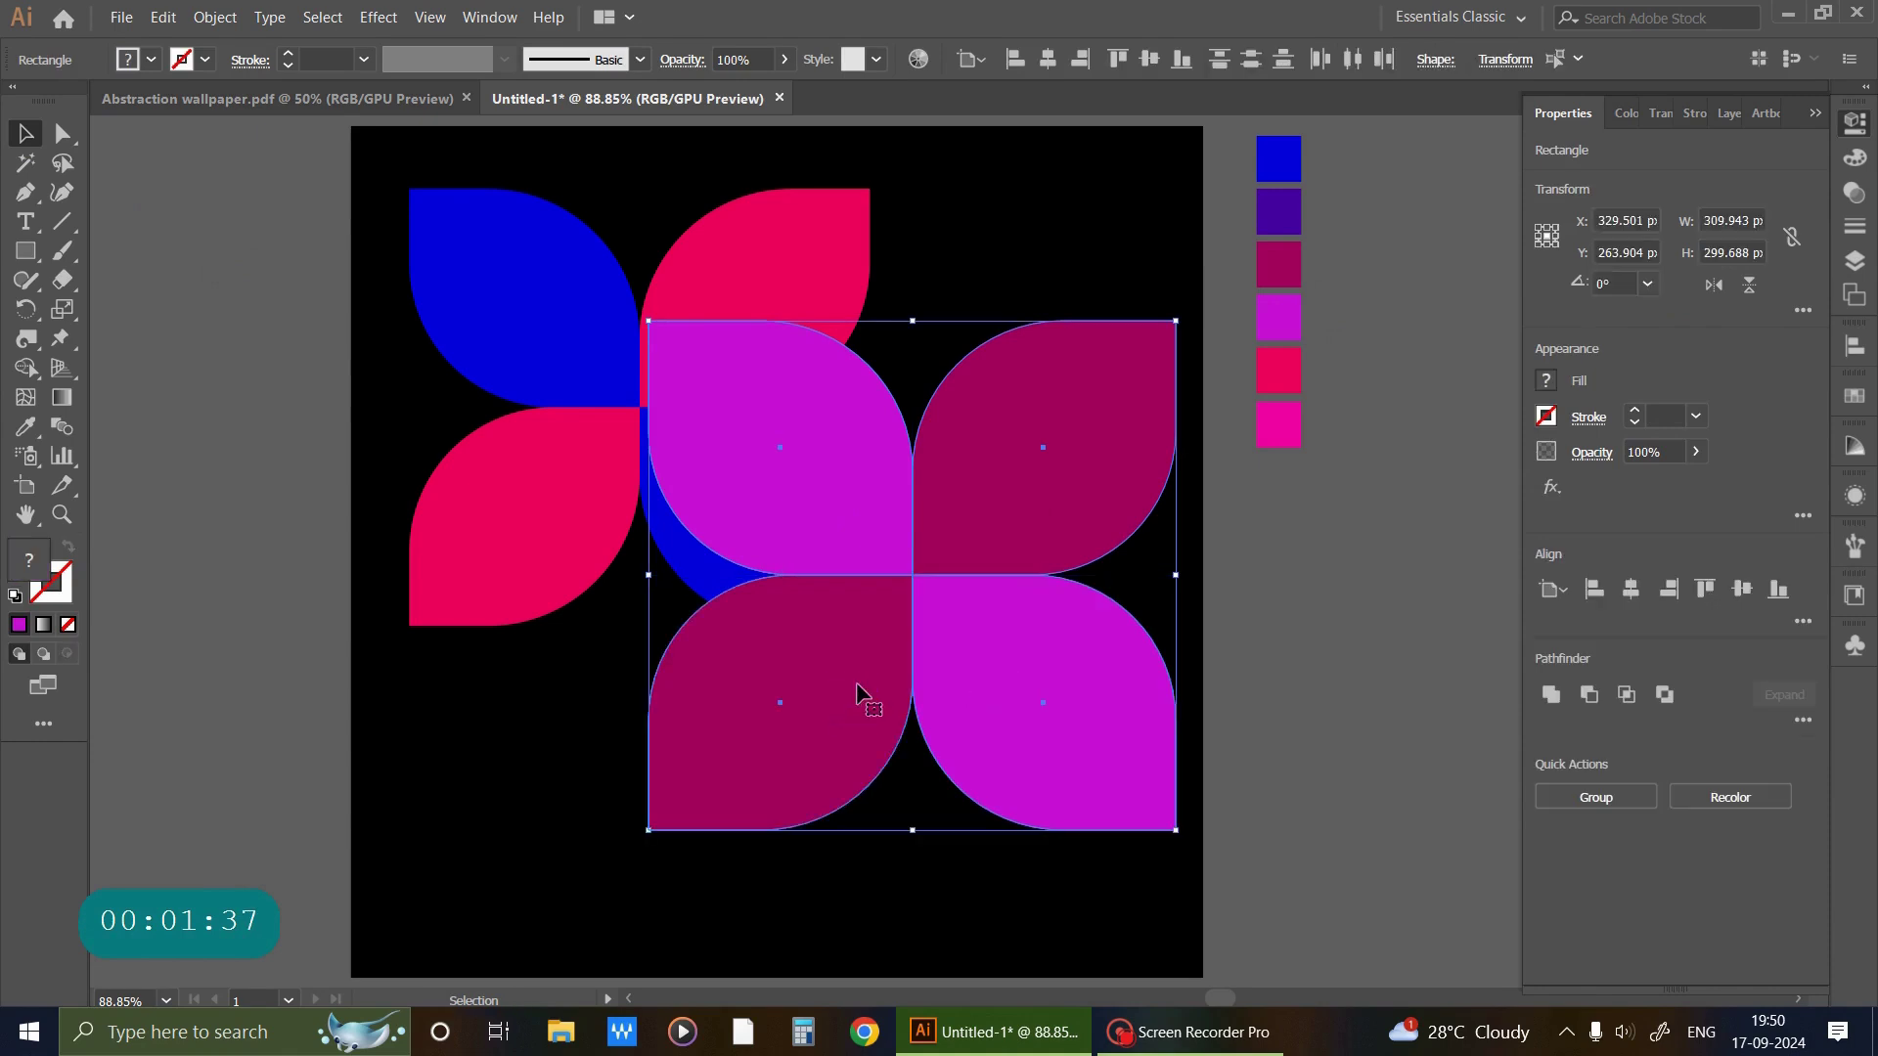
drag(858, 684, 627, 814)
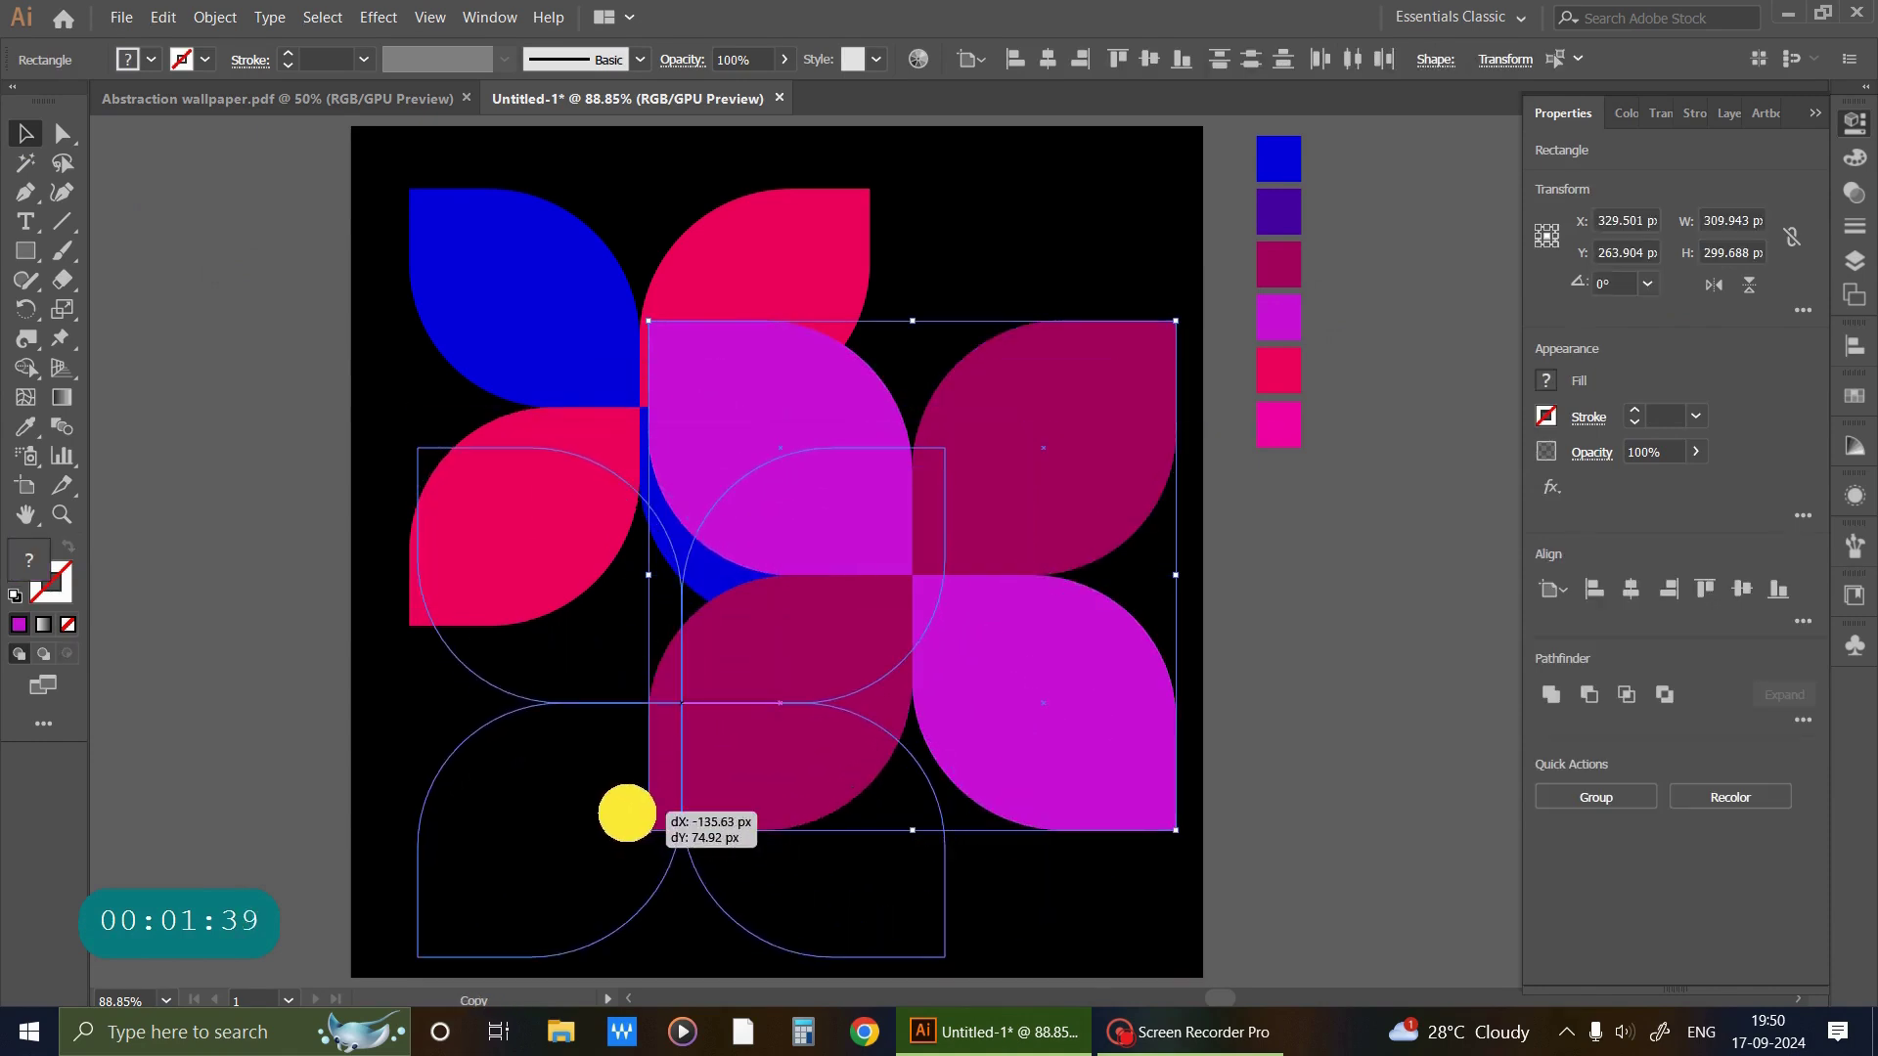
drag(627, 815, 708, 802)
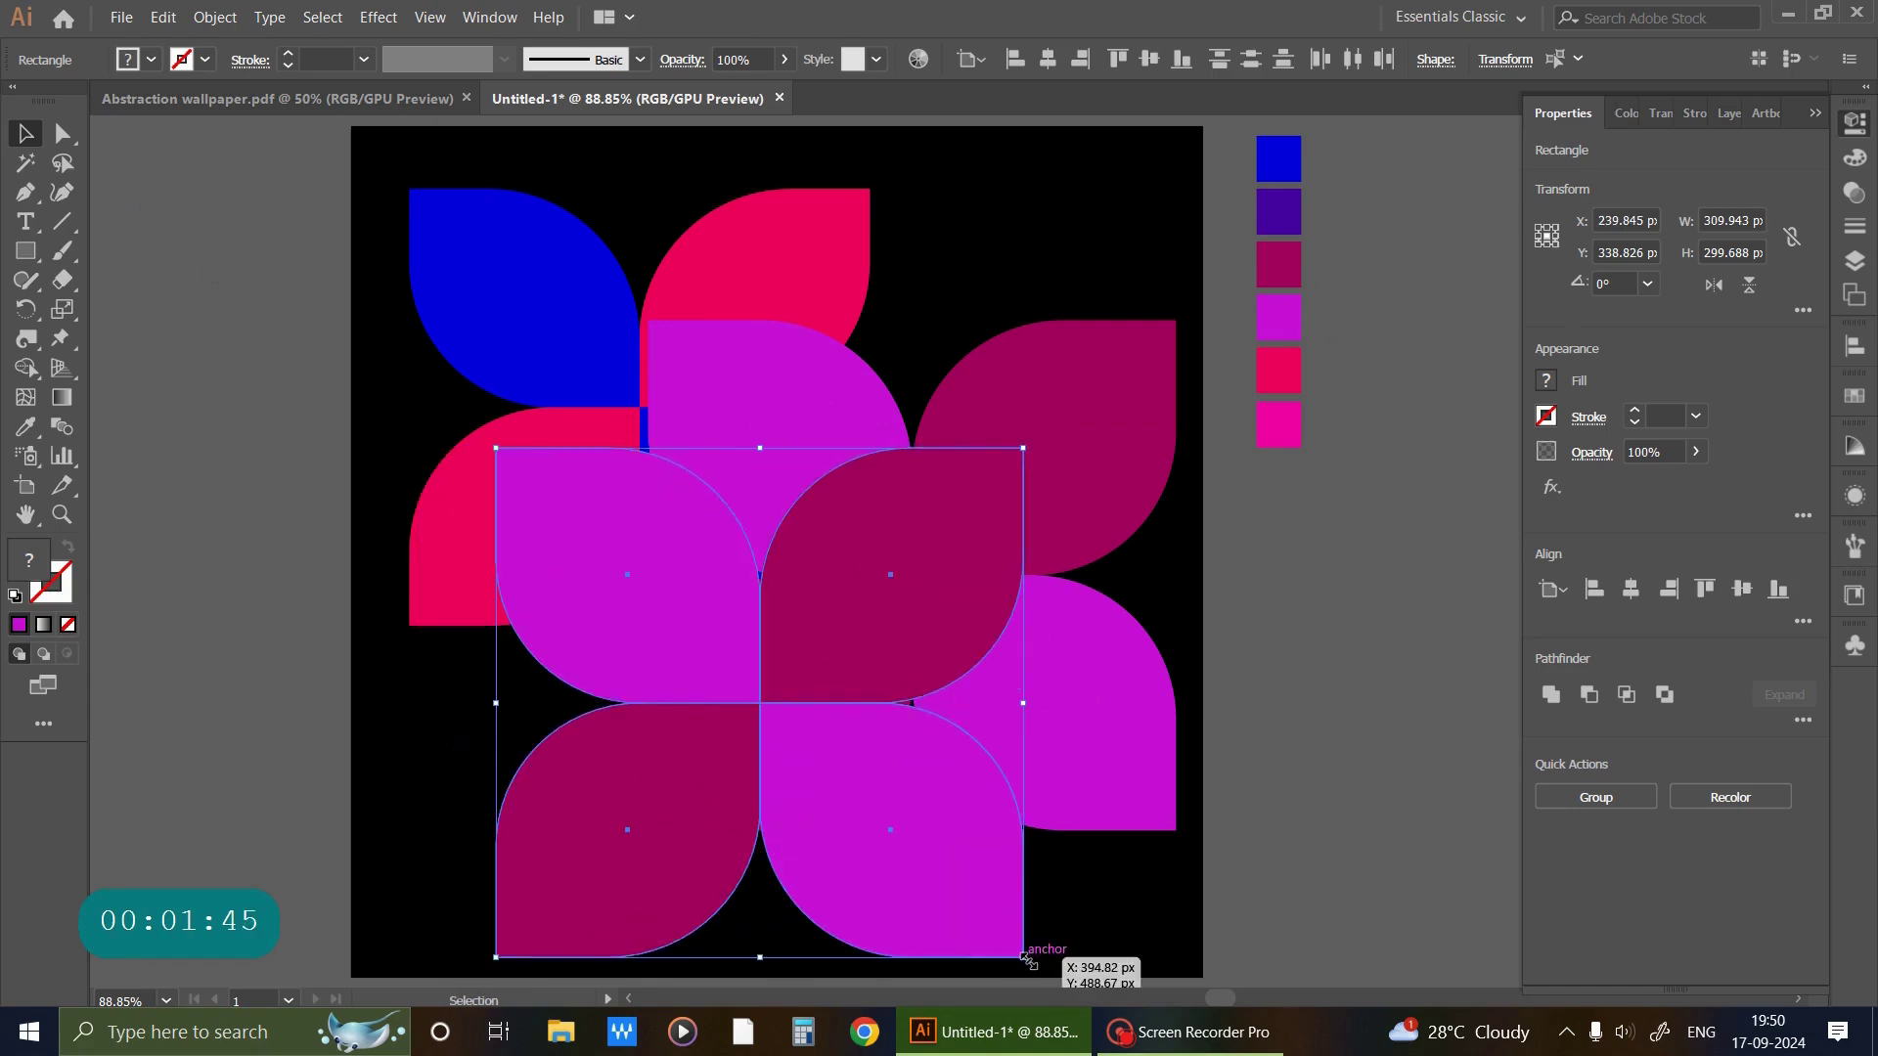
drag(1024, 957, 911, 849)
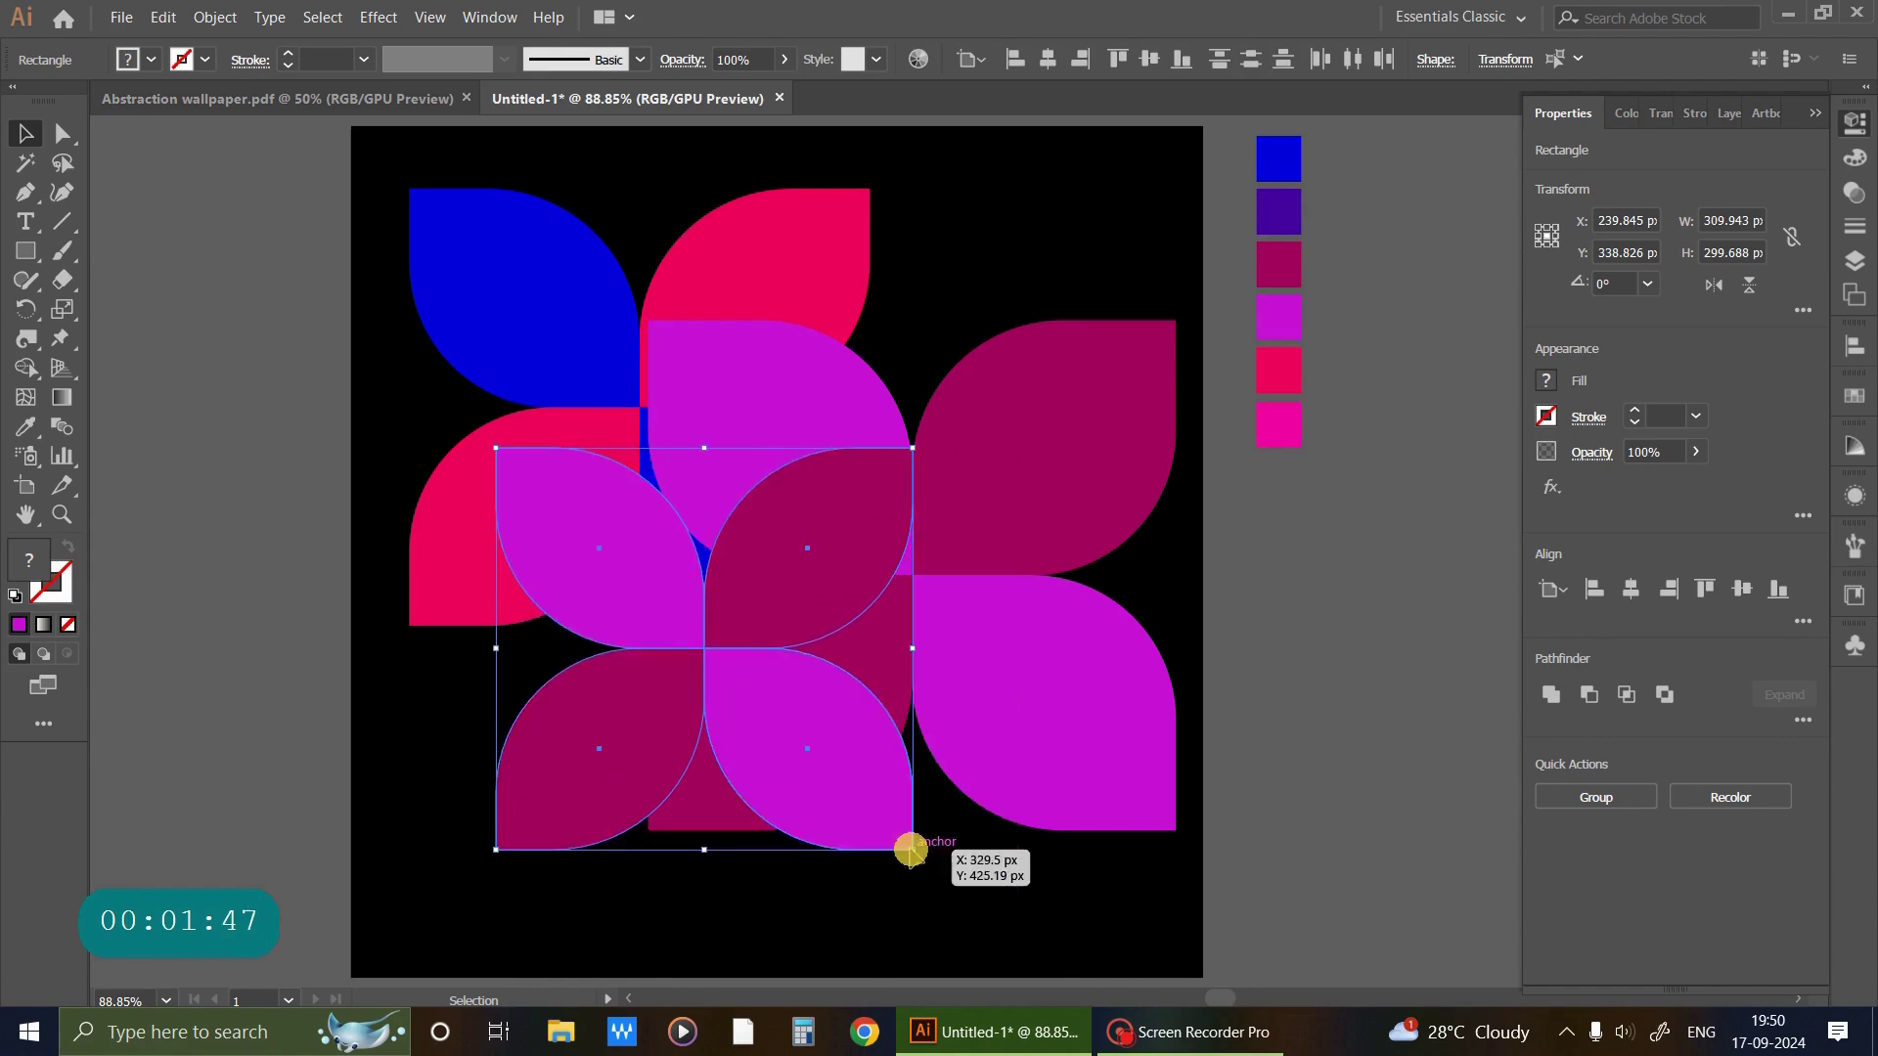
mouse_move(763, 700)
mouse_down()
mouse_move(807, 812)
mouse_move(941, 815)
mouse_up()
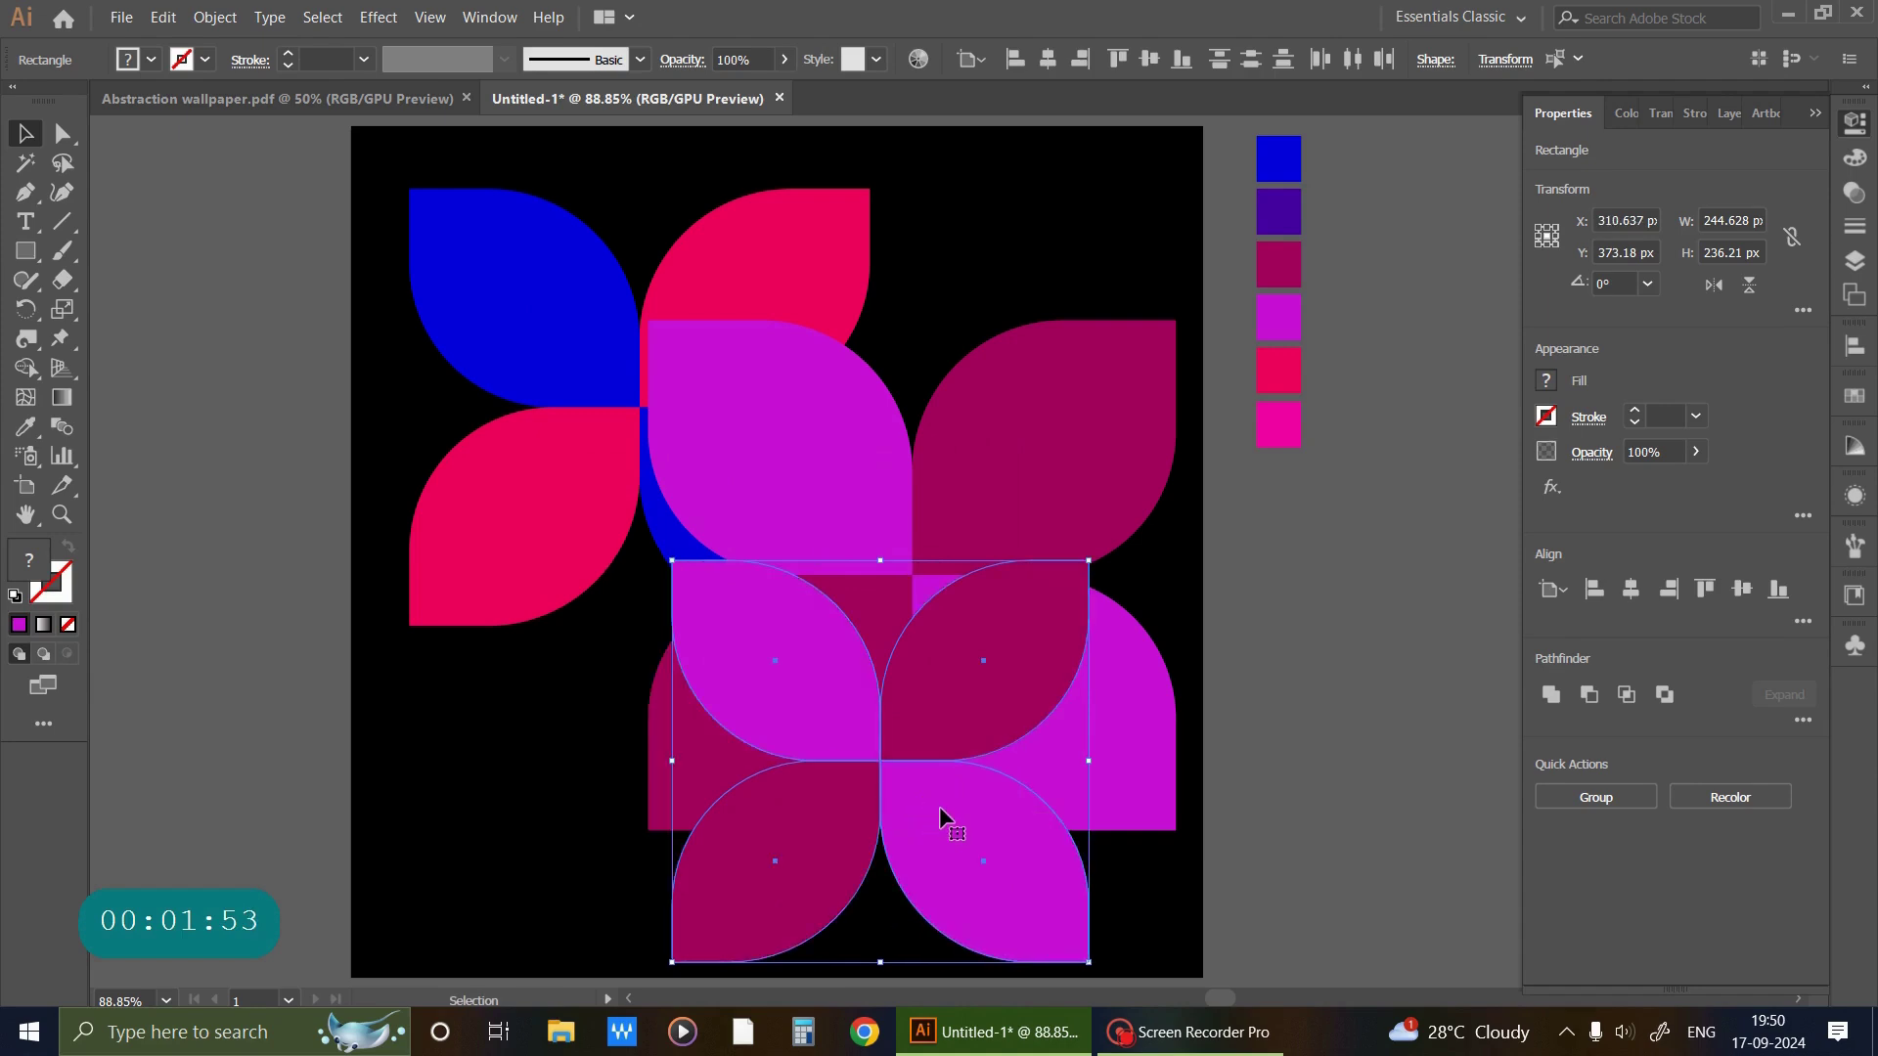
Recolour two diagonal leaves of the small cluster hot pink.
click(1264, 759)
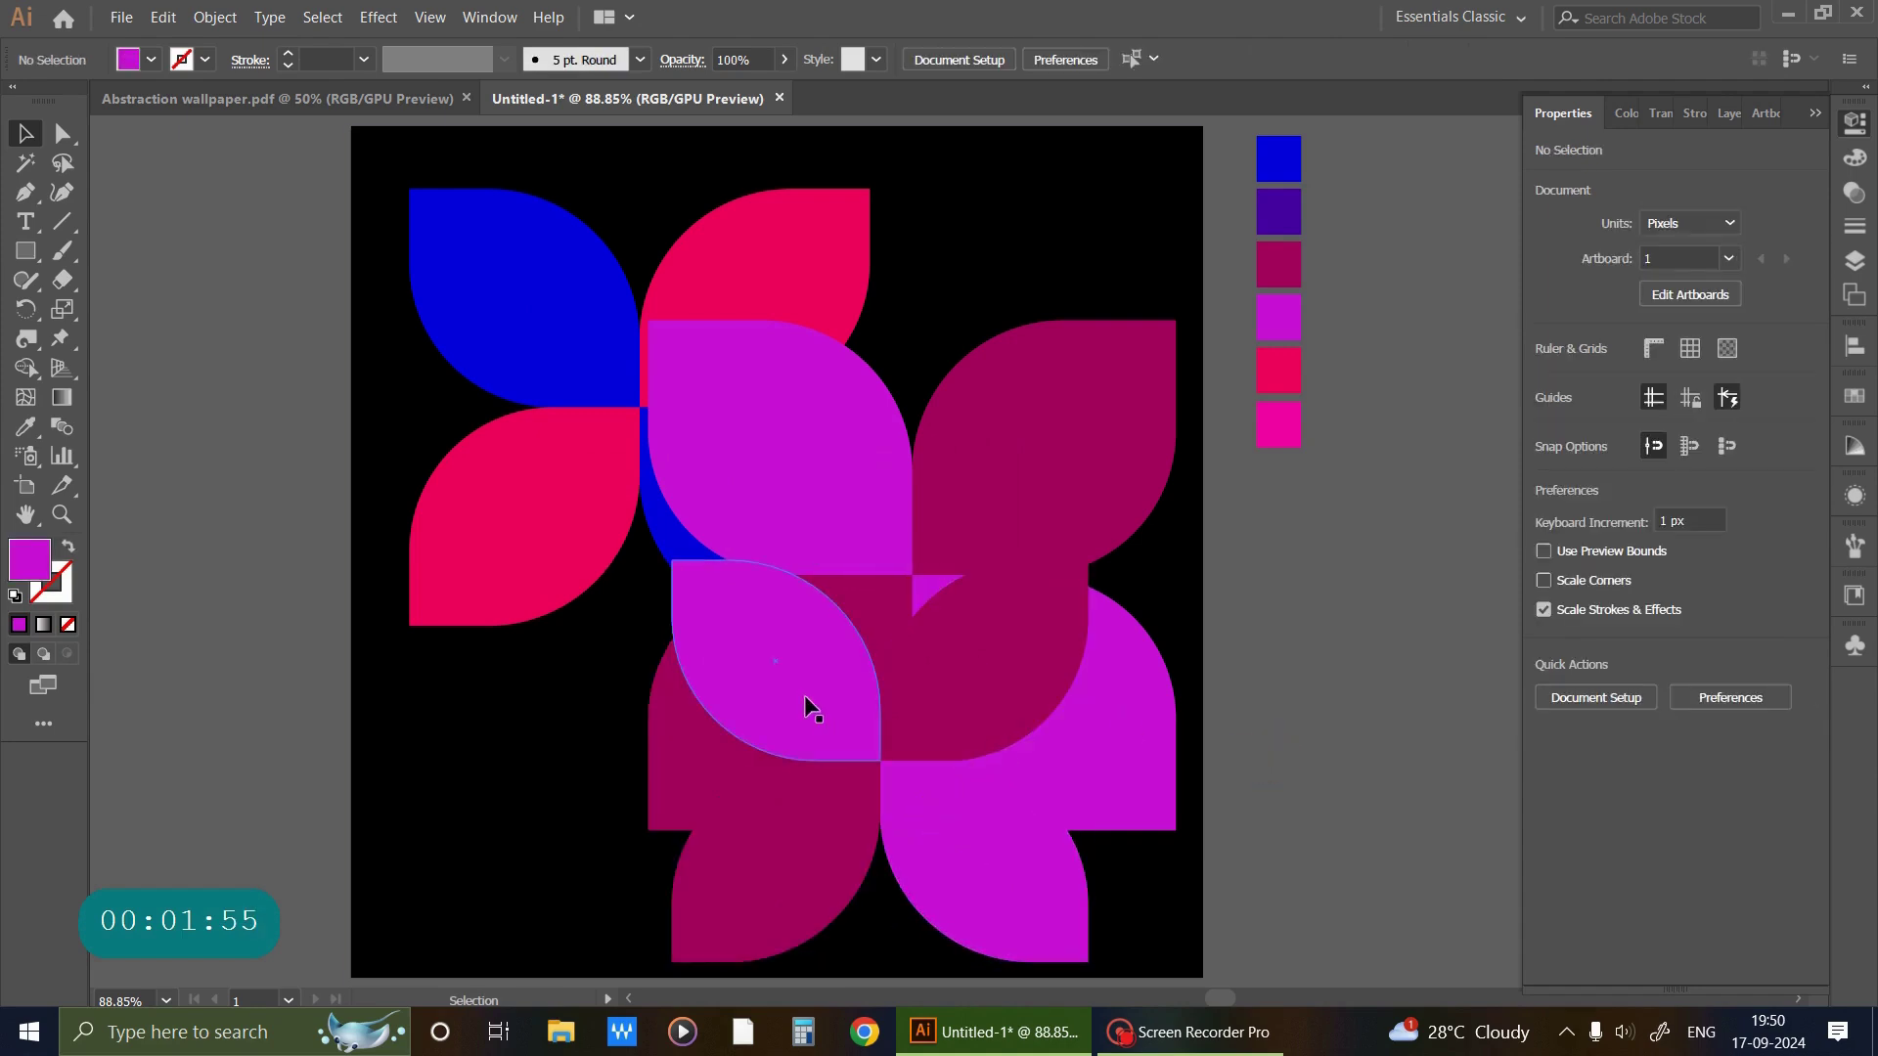
shift+click(983, 881)
click(25, 426)
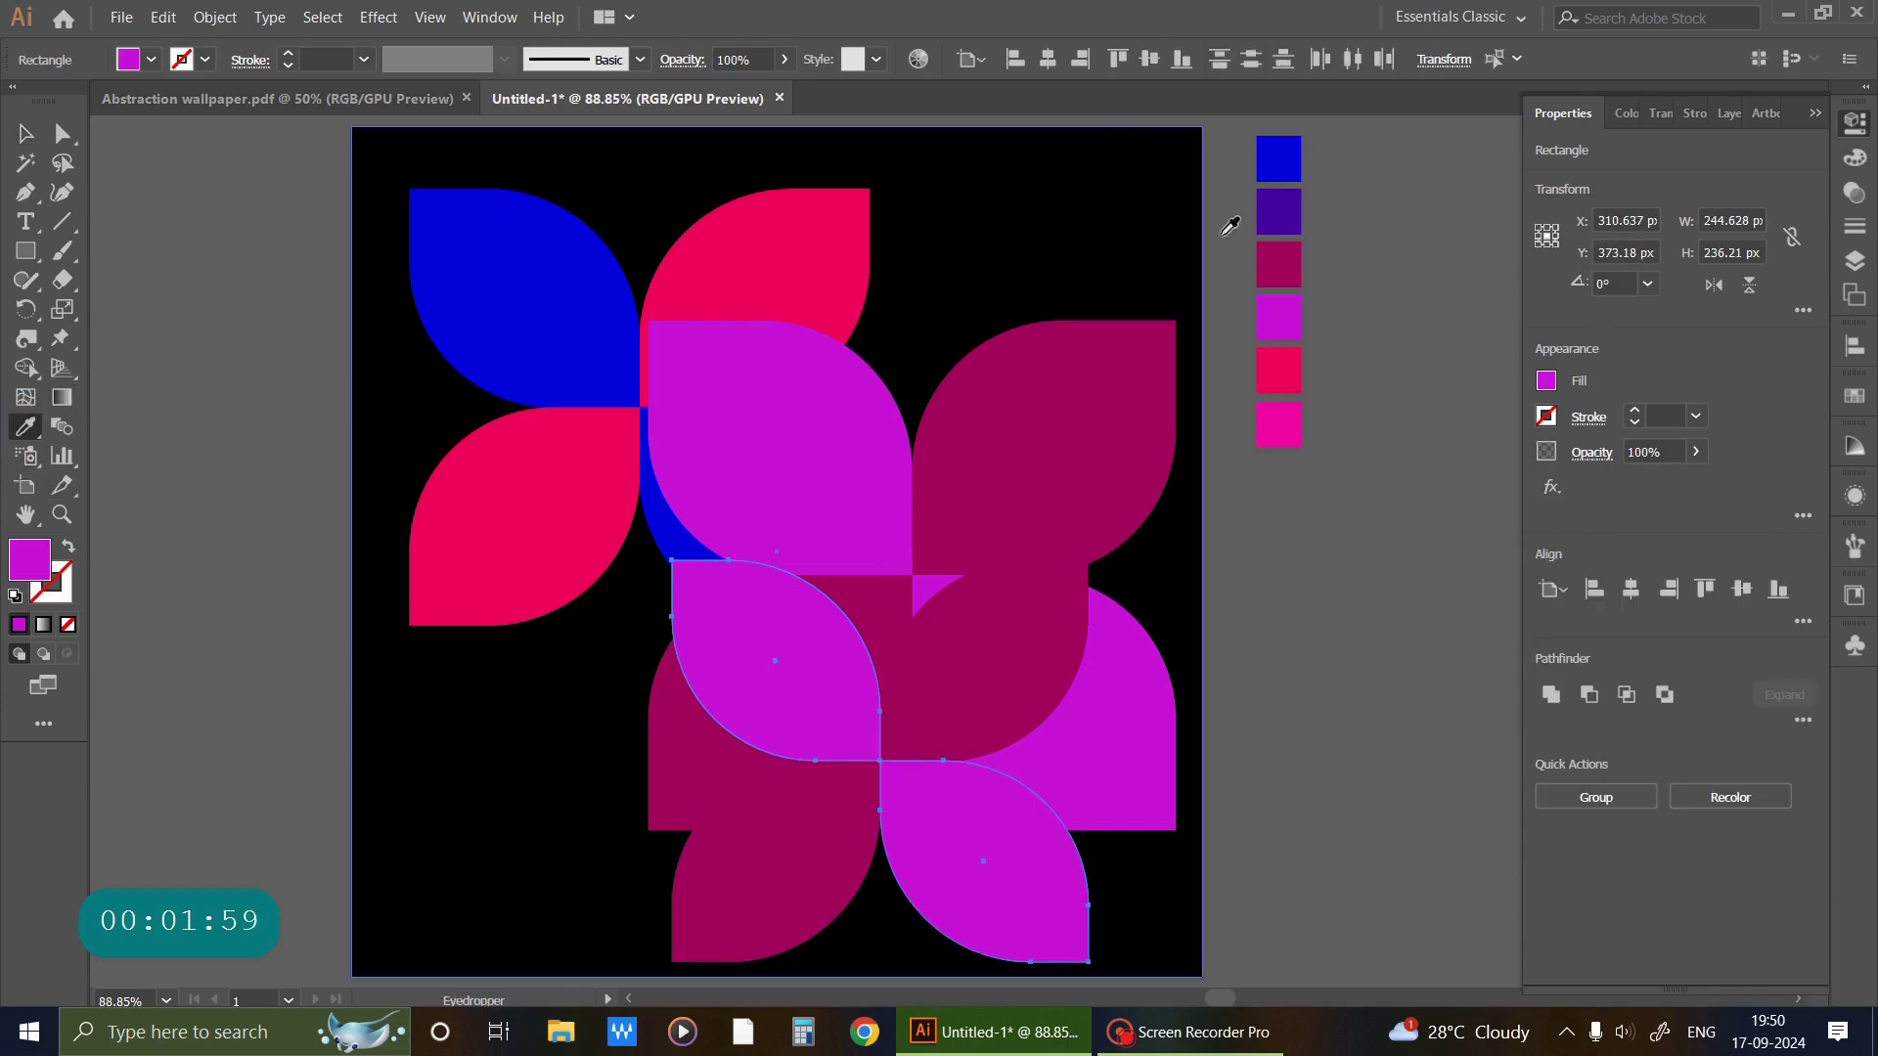
click(1284, 207)
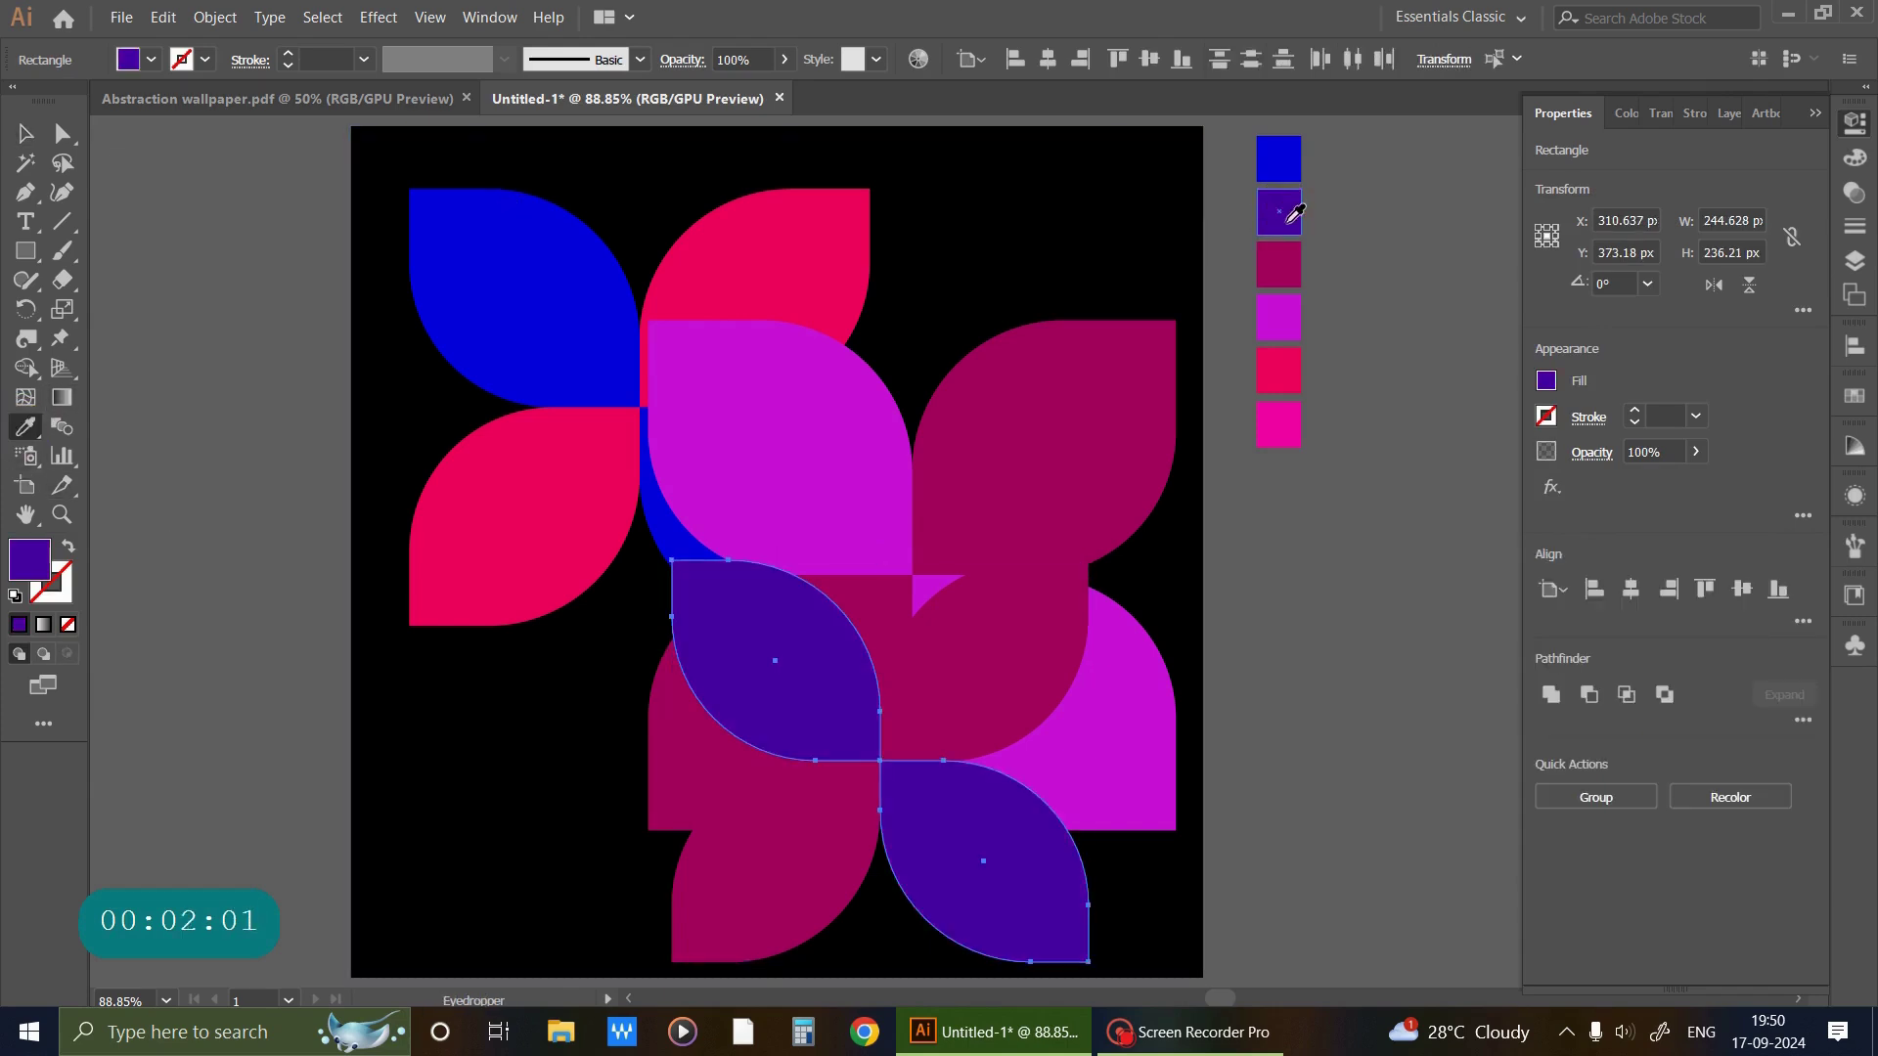
click(1289, 421)
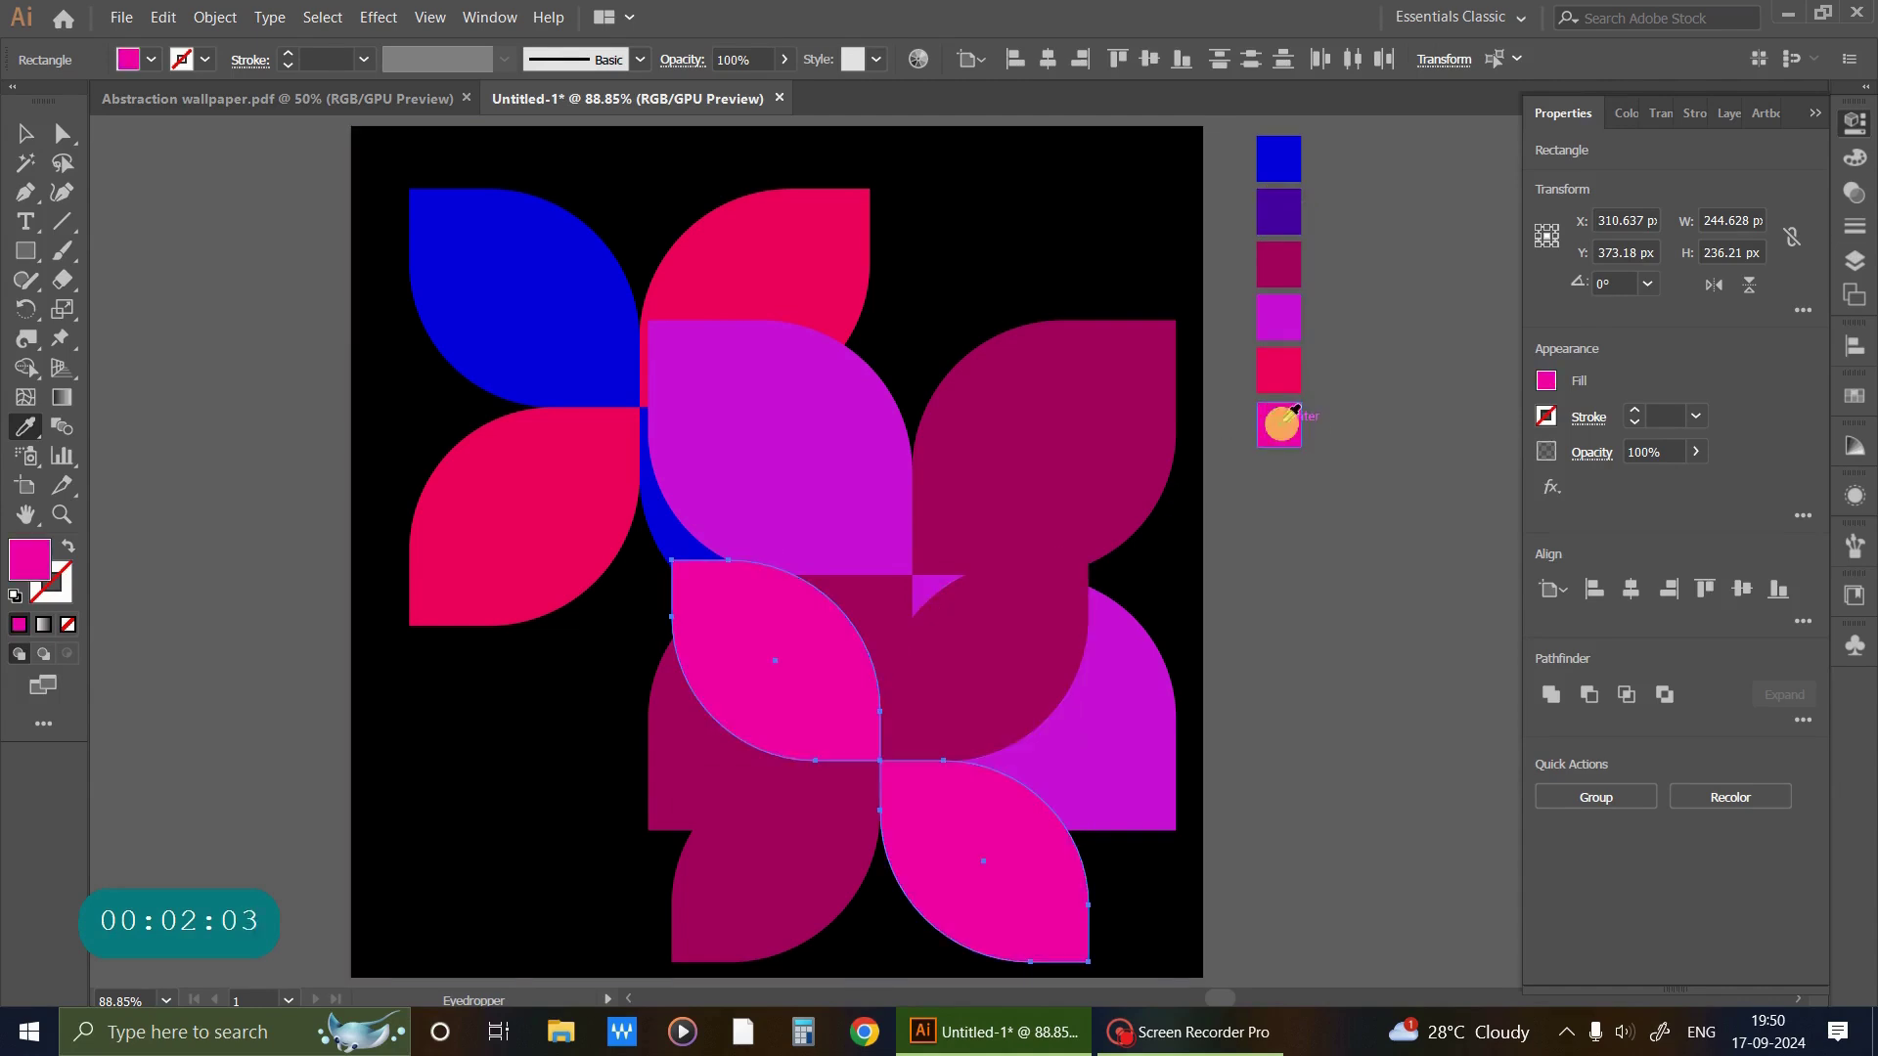
click(25, 137)
Fill the small cluster's other two leaves with deep purple.
click(302, 328)
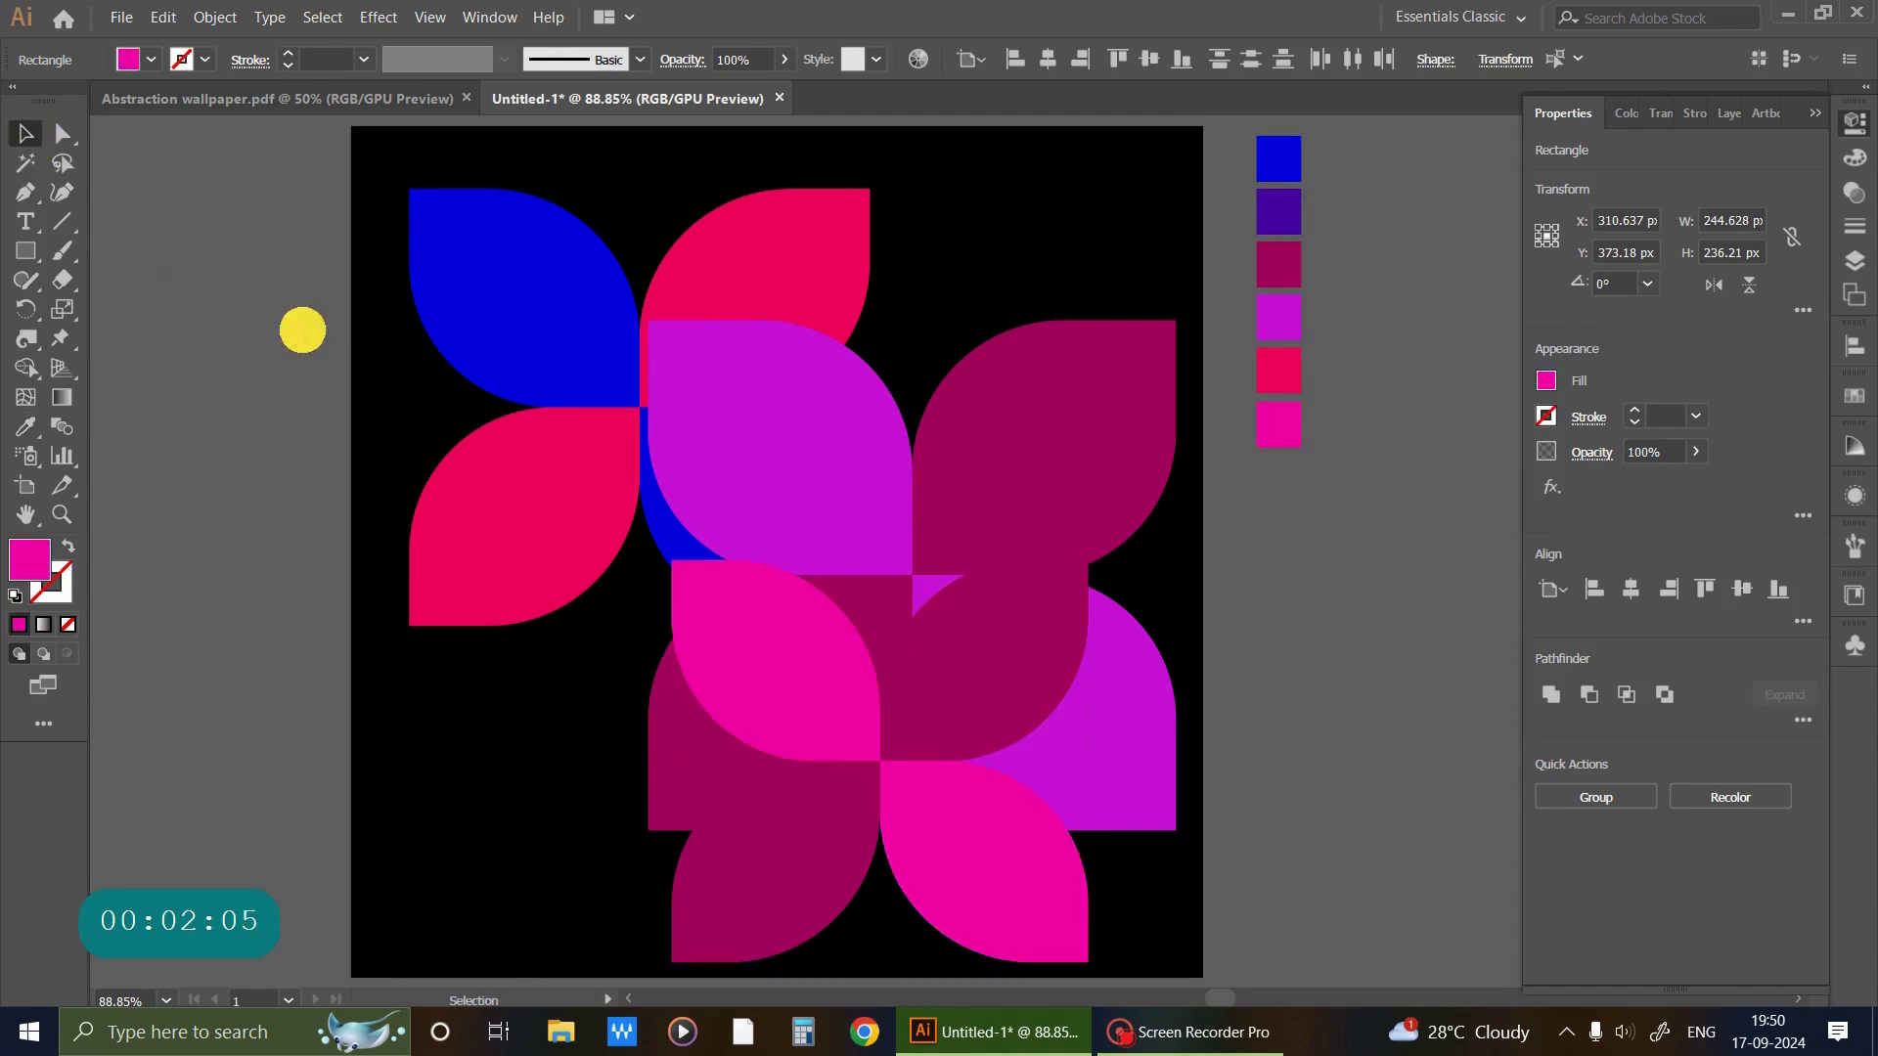
click(754, 836)
shift+click(947, 684)
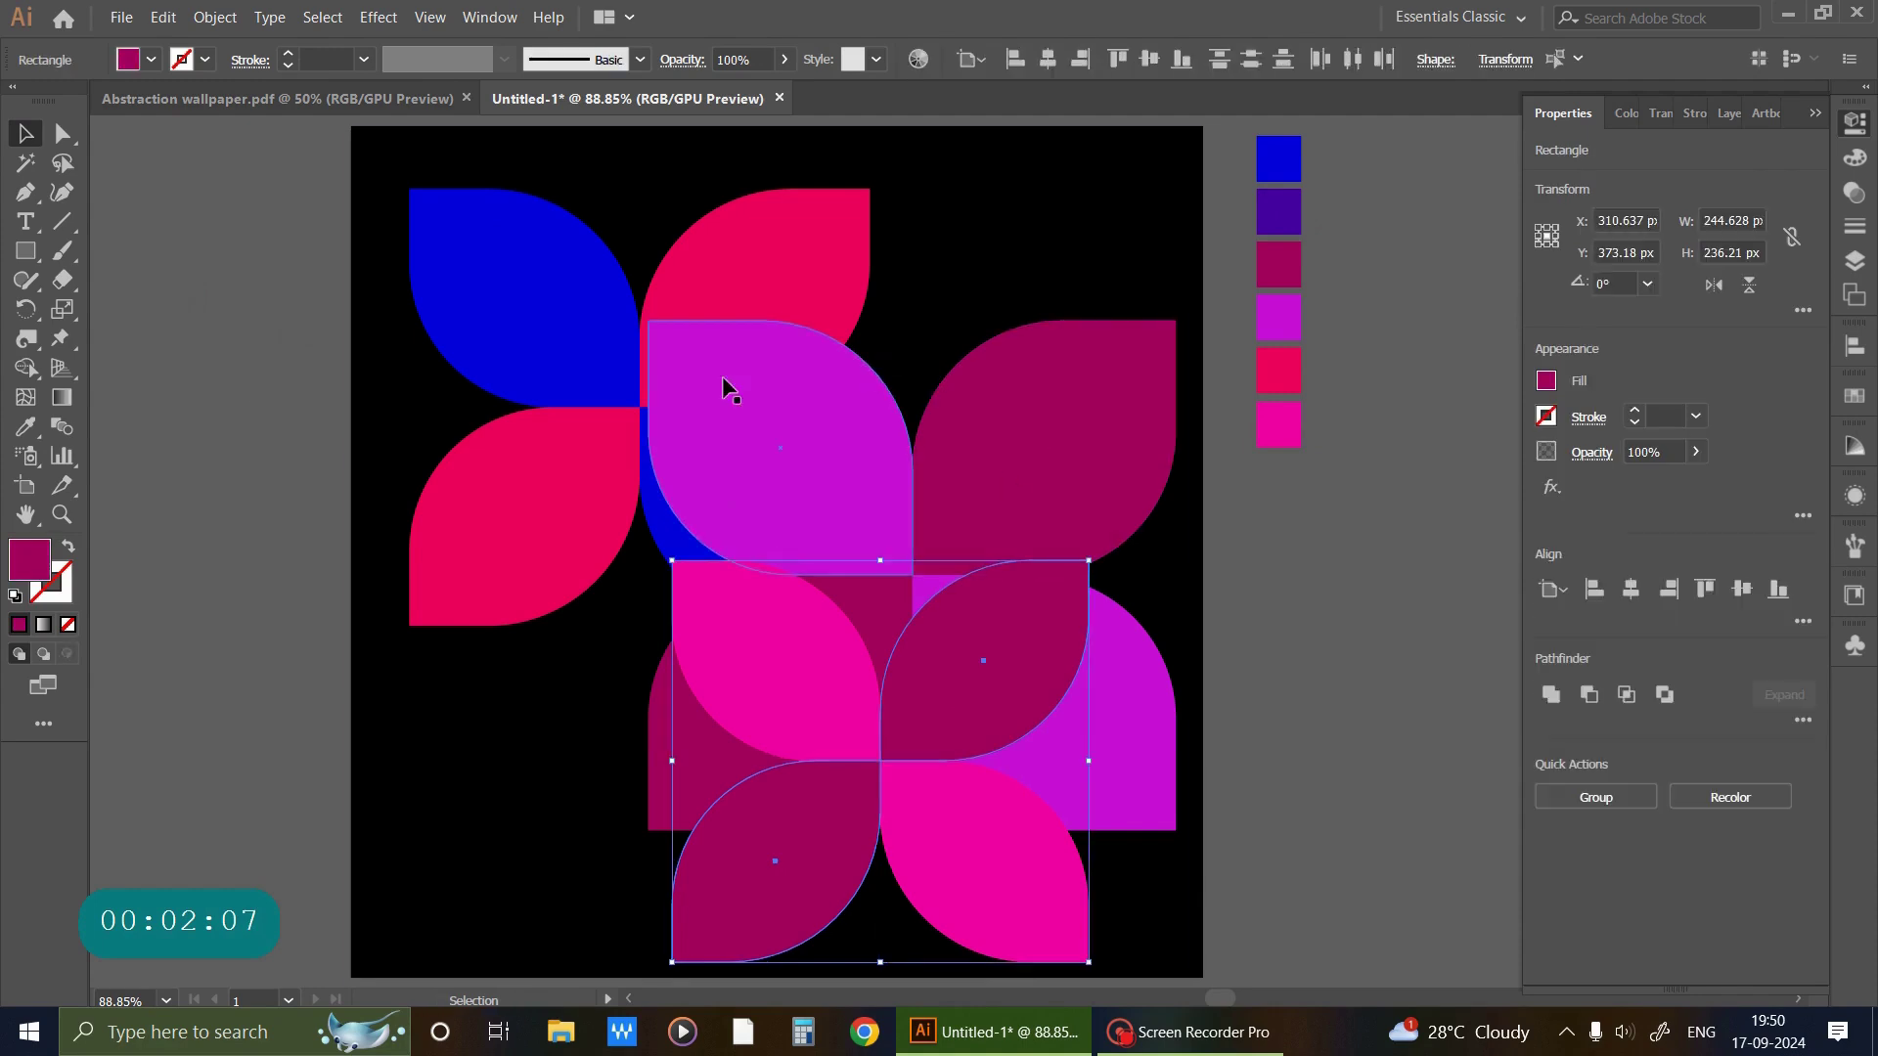
click(21, 430)
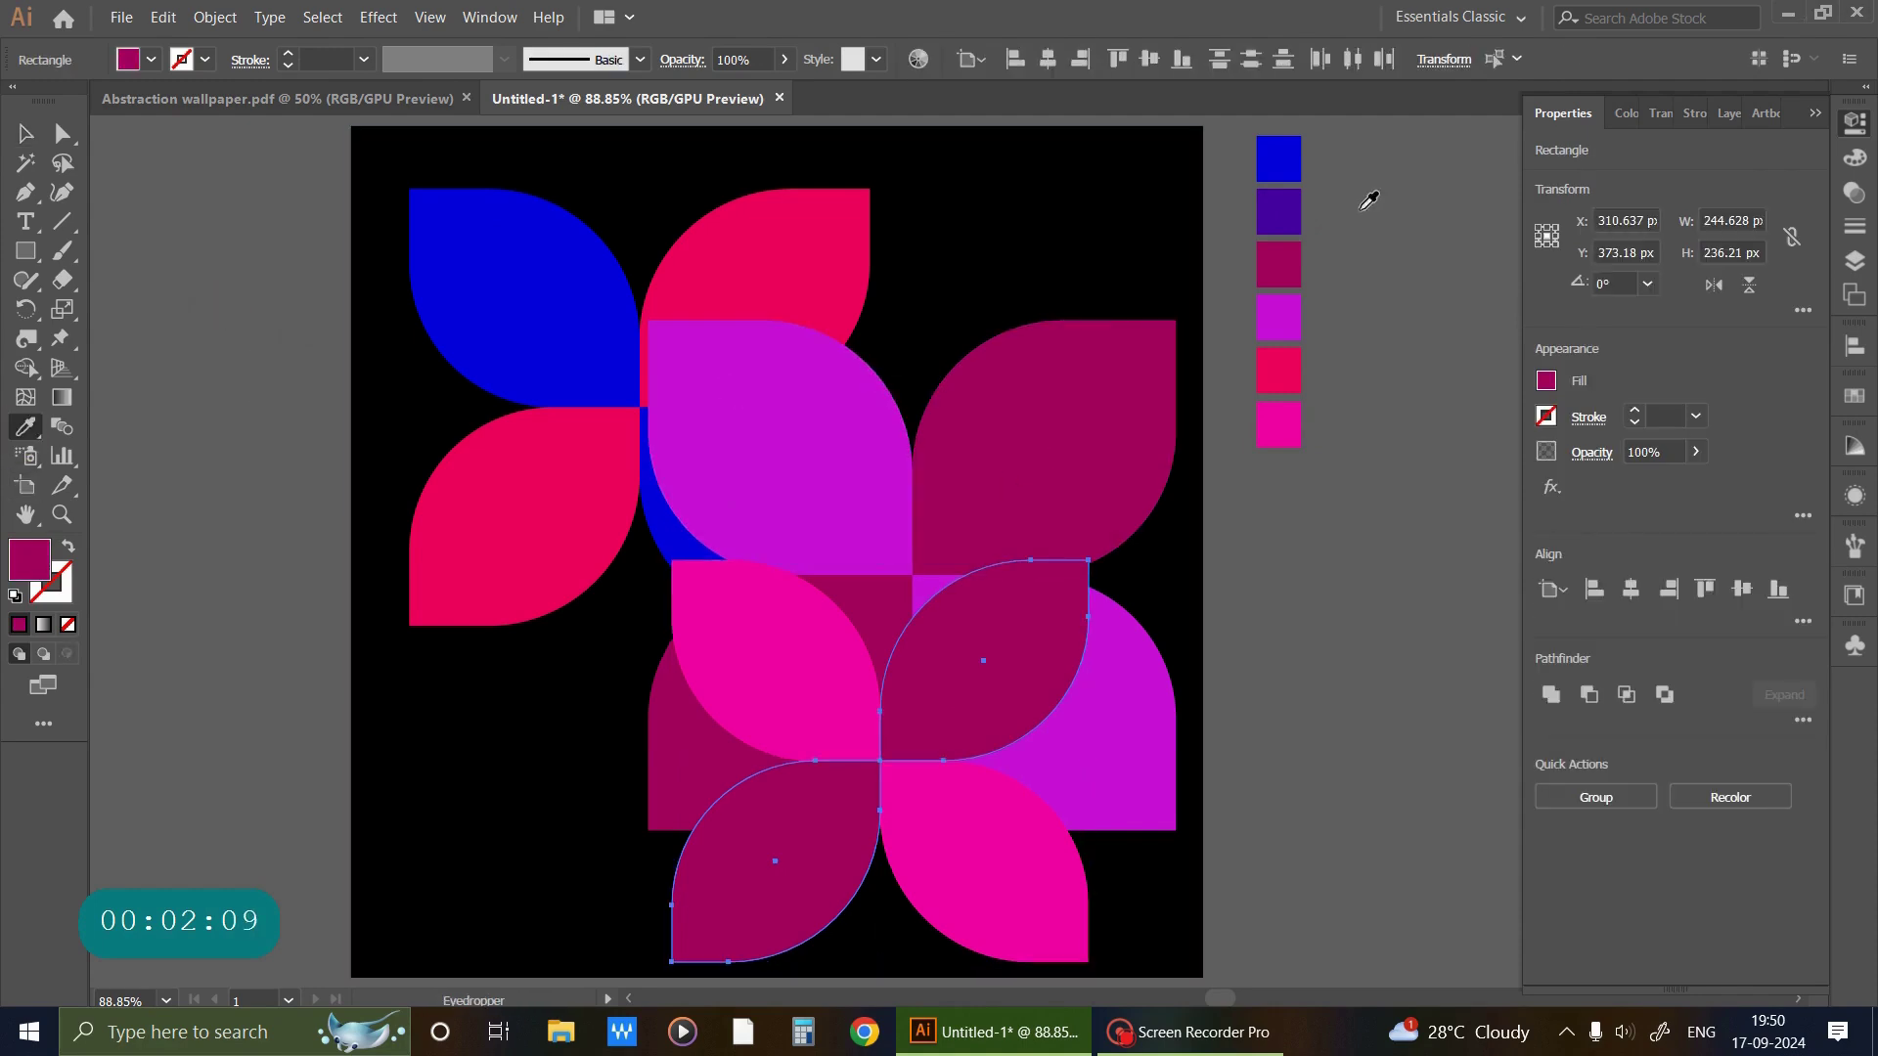
click(1287, 222)
click(26, 134)
click(176, 234)
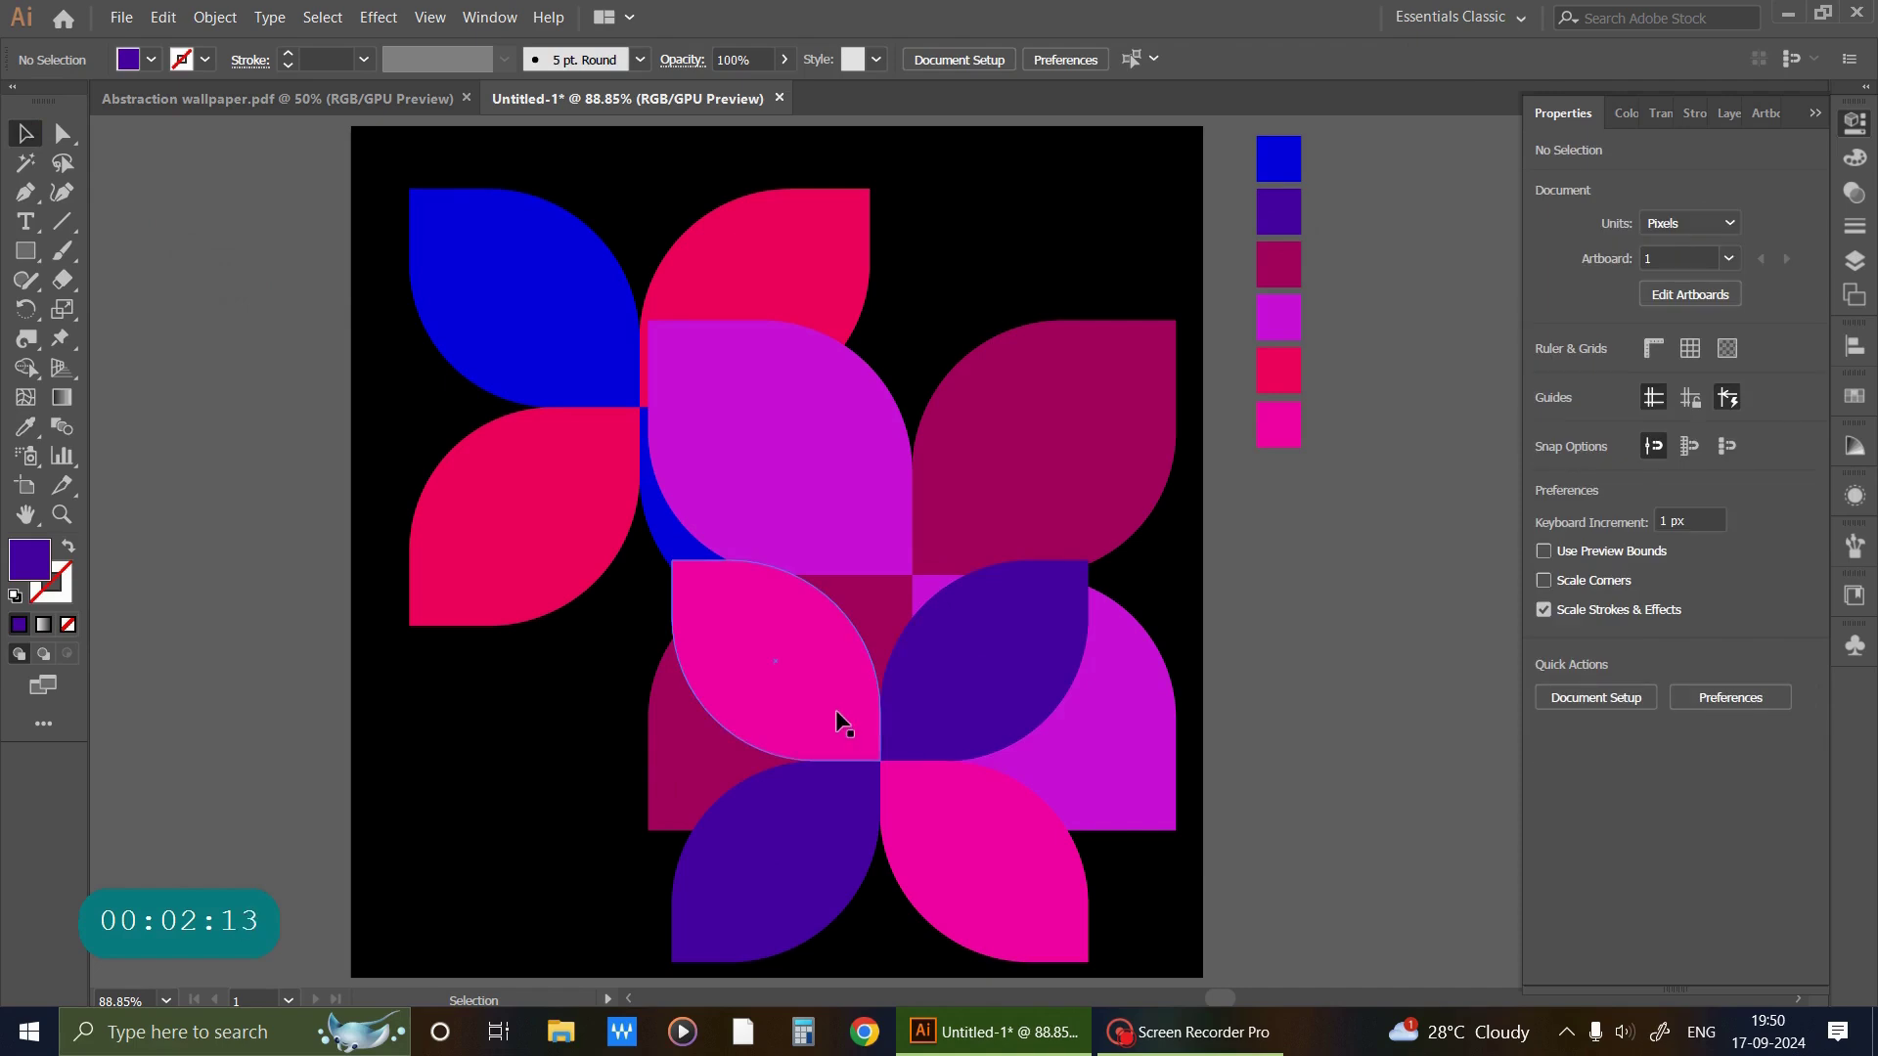
click(746, 293)
Move the blue-red cluster up and left and enlarge it.
shift+click(505, 308)
shift+click(534, 501)
shift+click(676, 539)
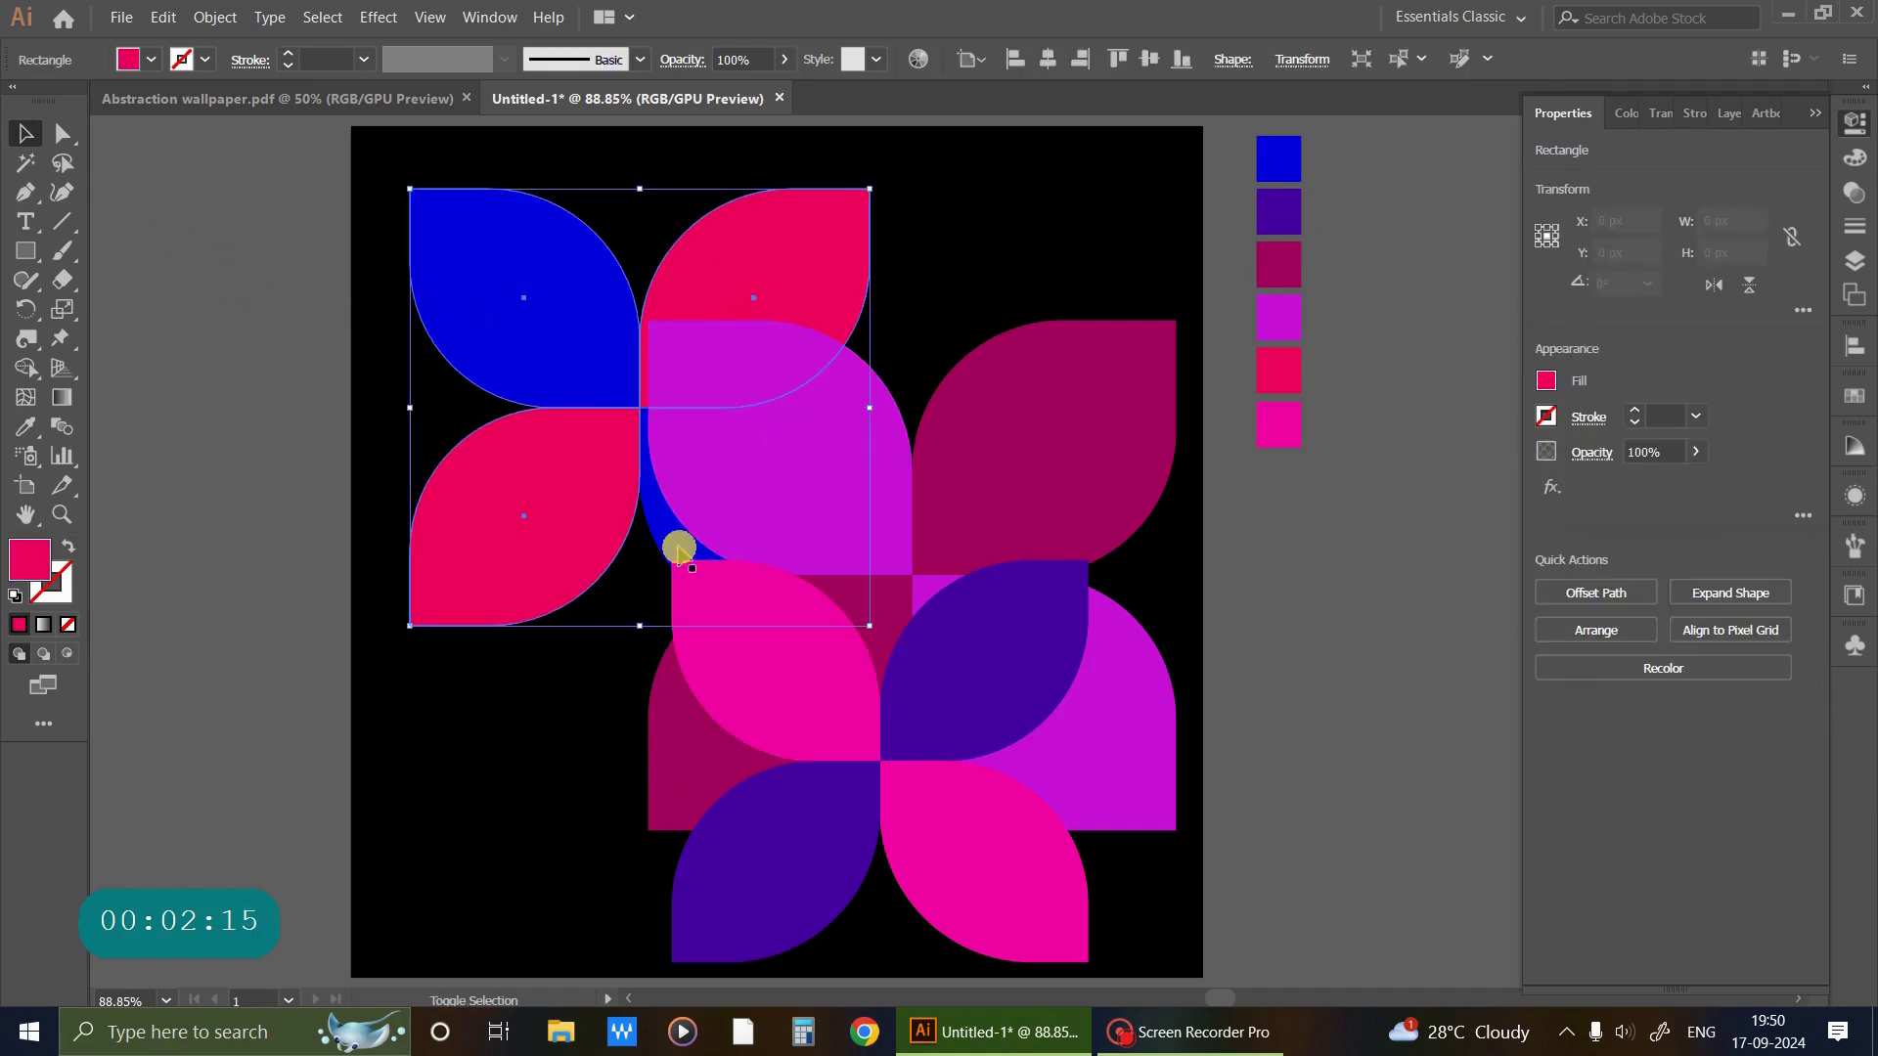
drag(672, 535, 629, 482)
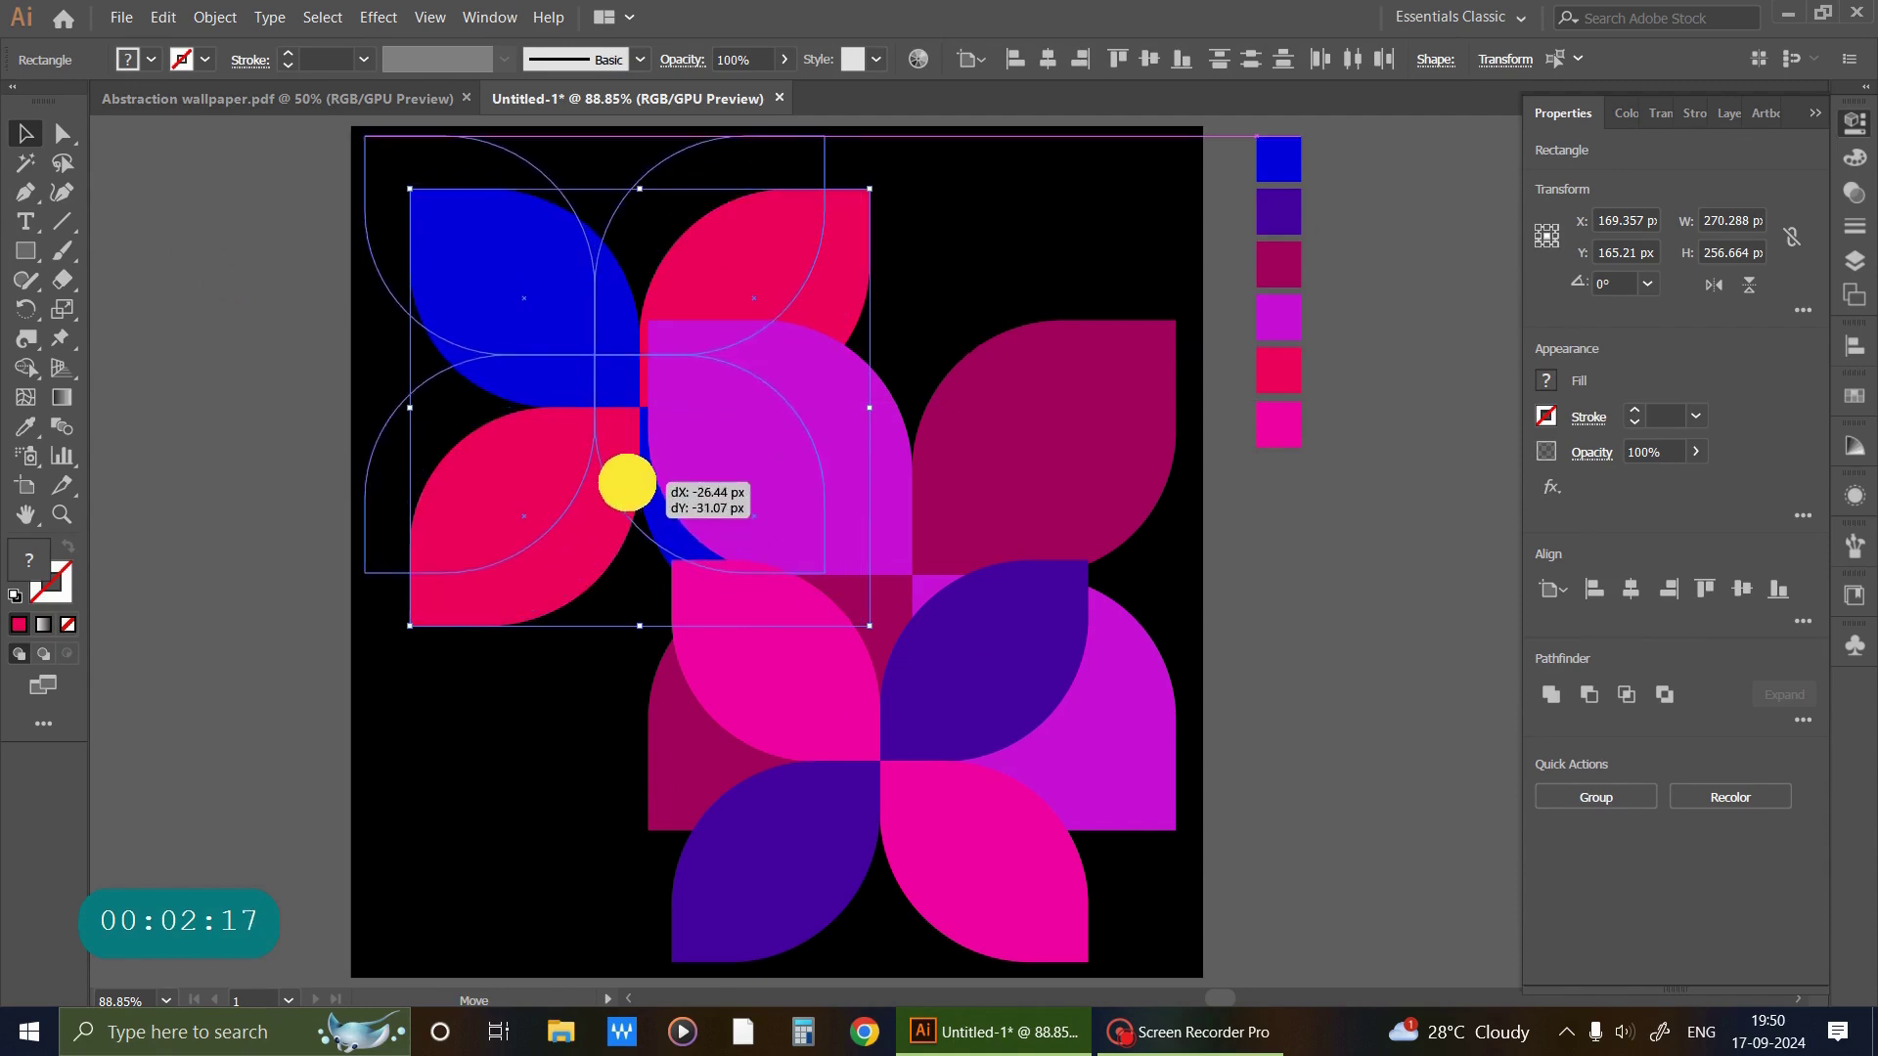
drag(843, 579, 940, 693)
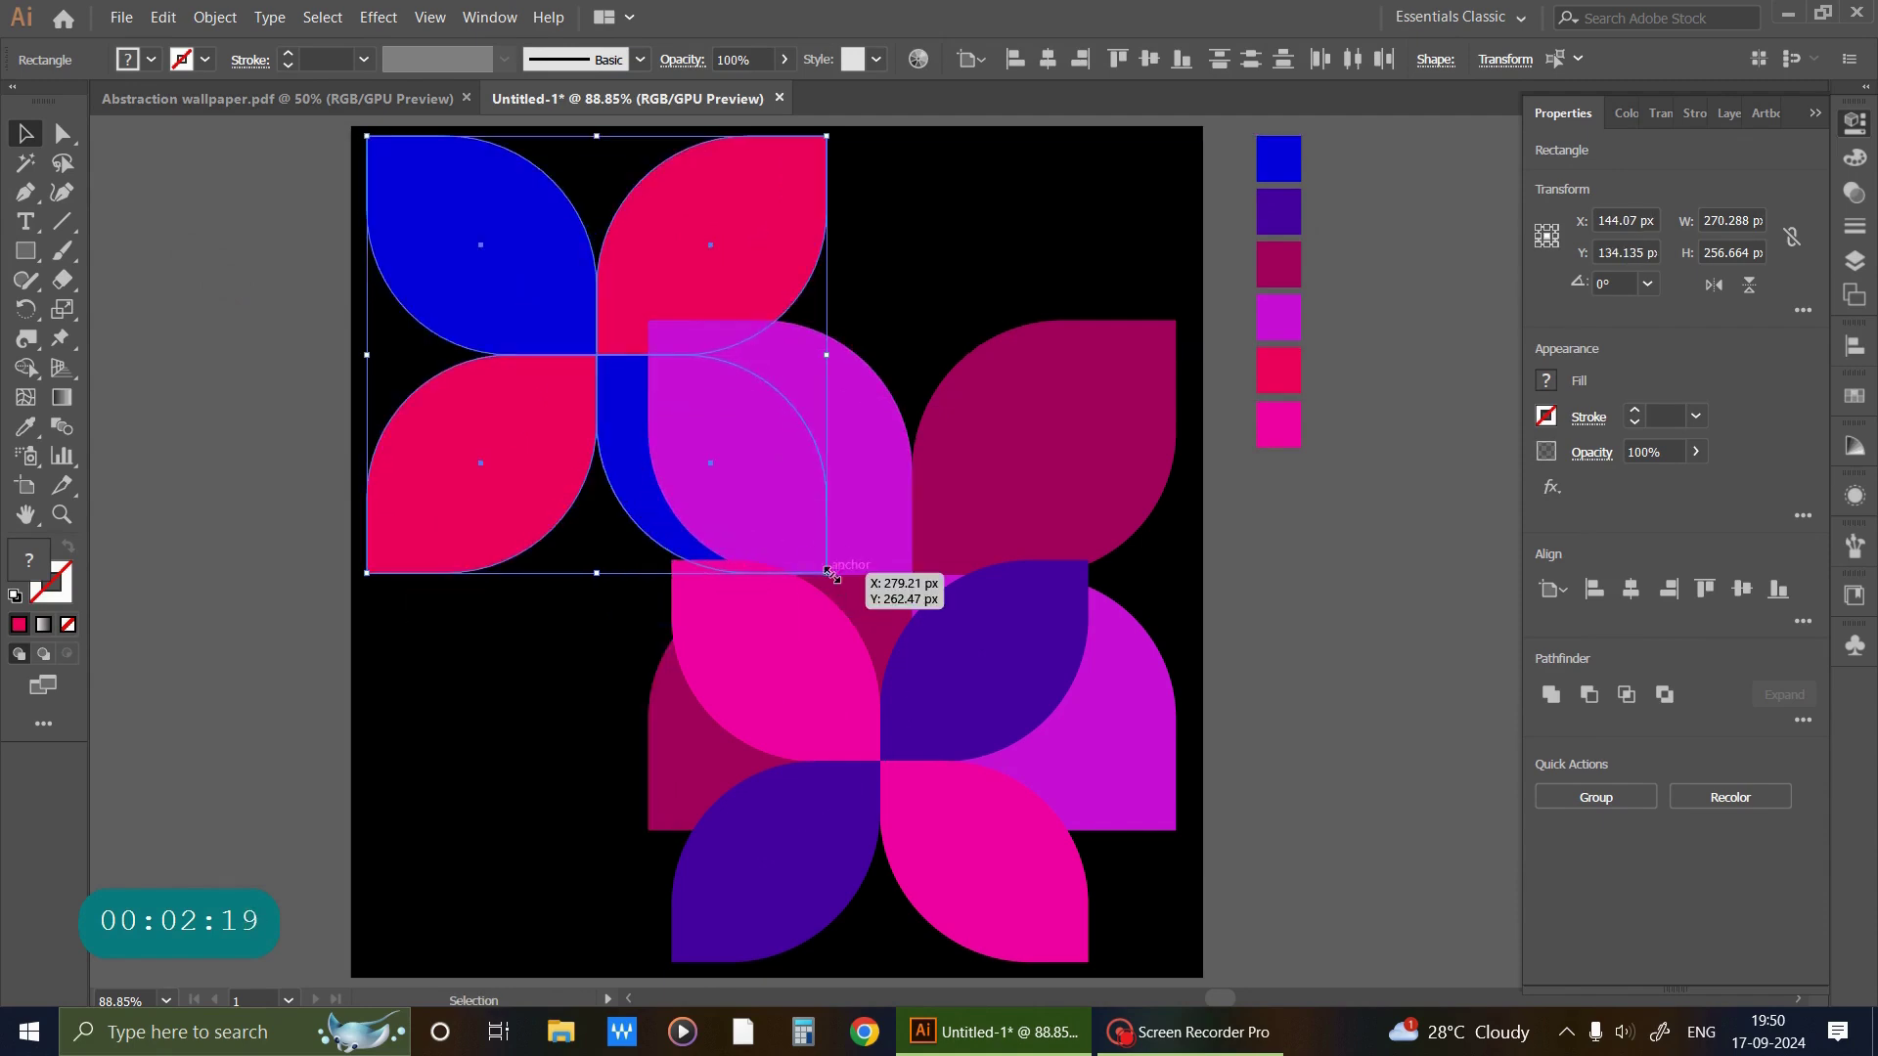
Shift the purple and dark magenta cluster to the left.
click(1320, 772)
click(825, 524)
shift+click(1002, 503)
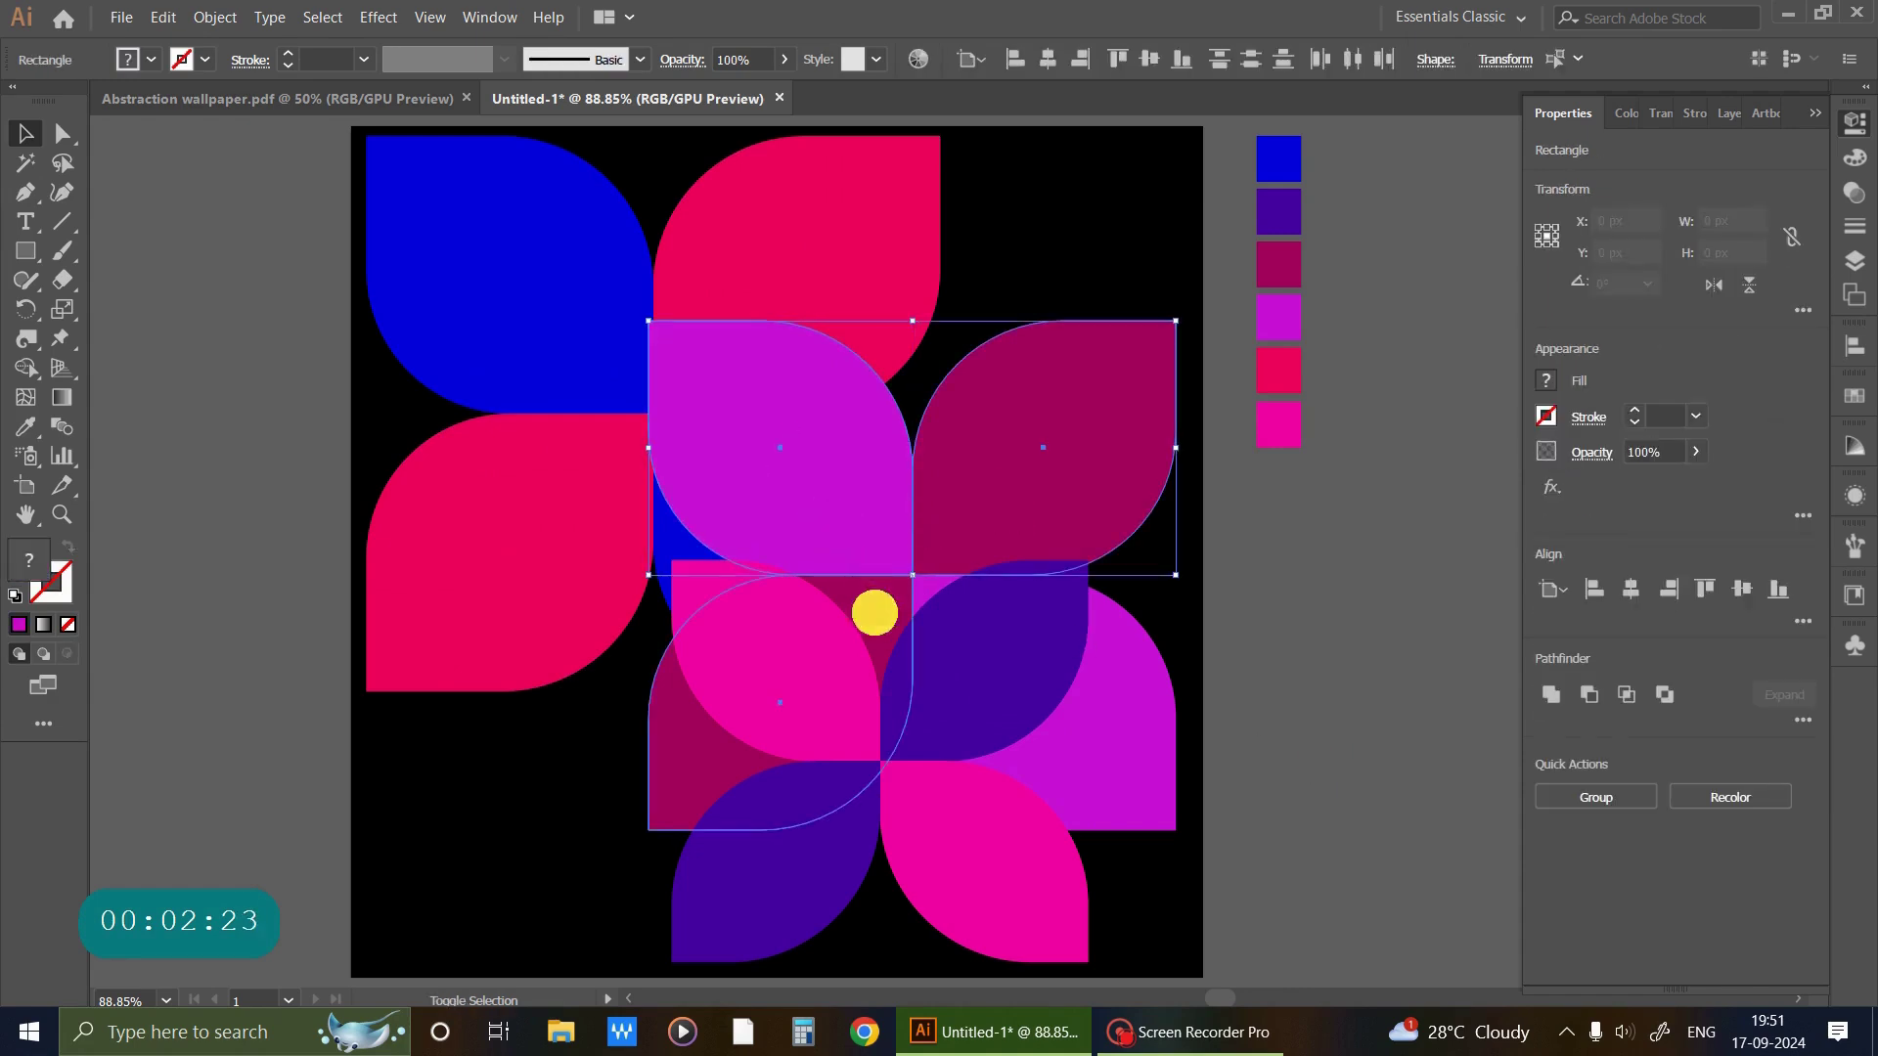
shift+click(875, 612)
shift+click(1064, 714)
drag(1115, 778, 1035, 776)
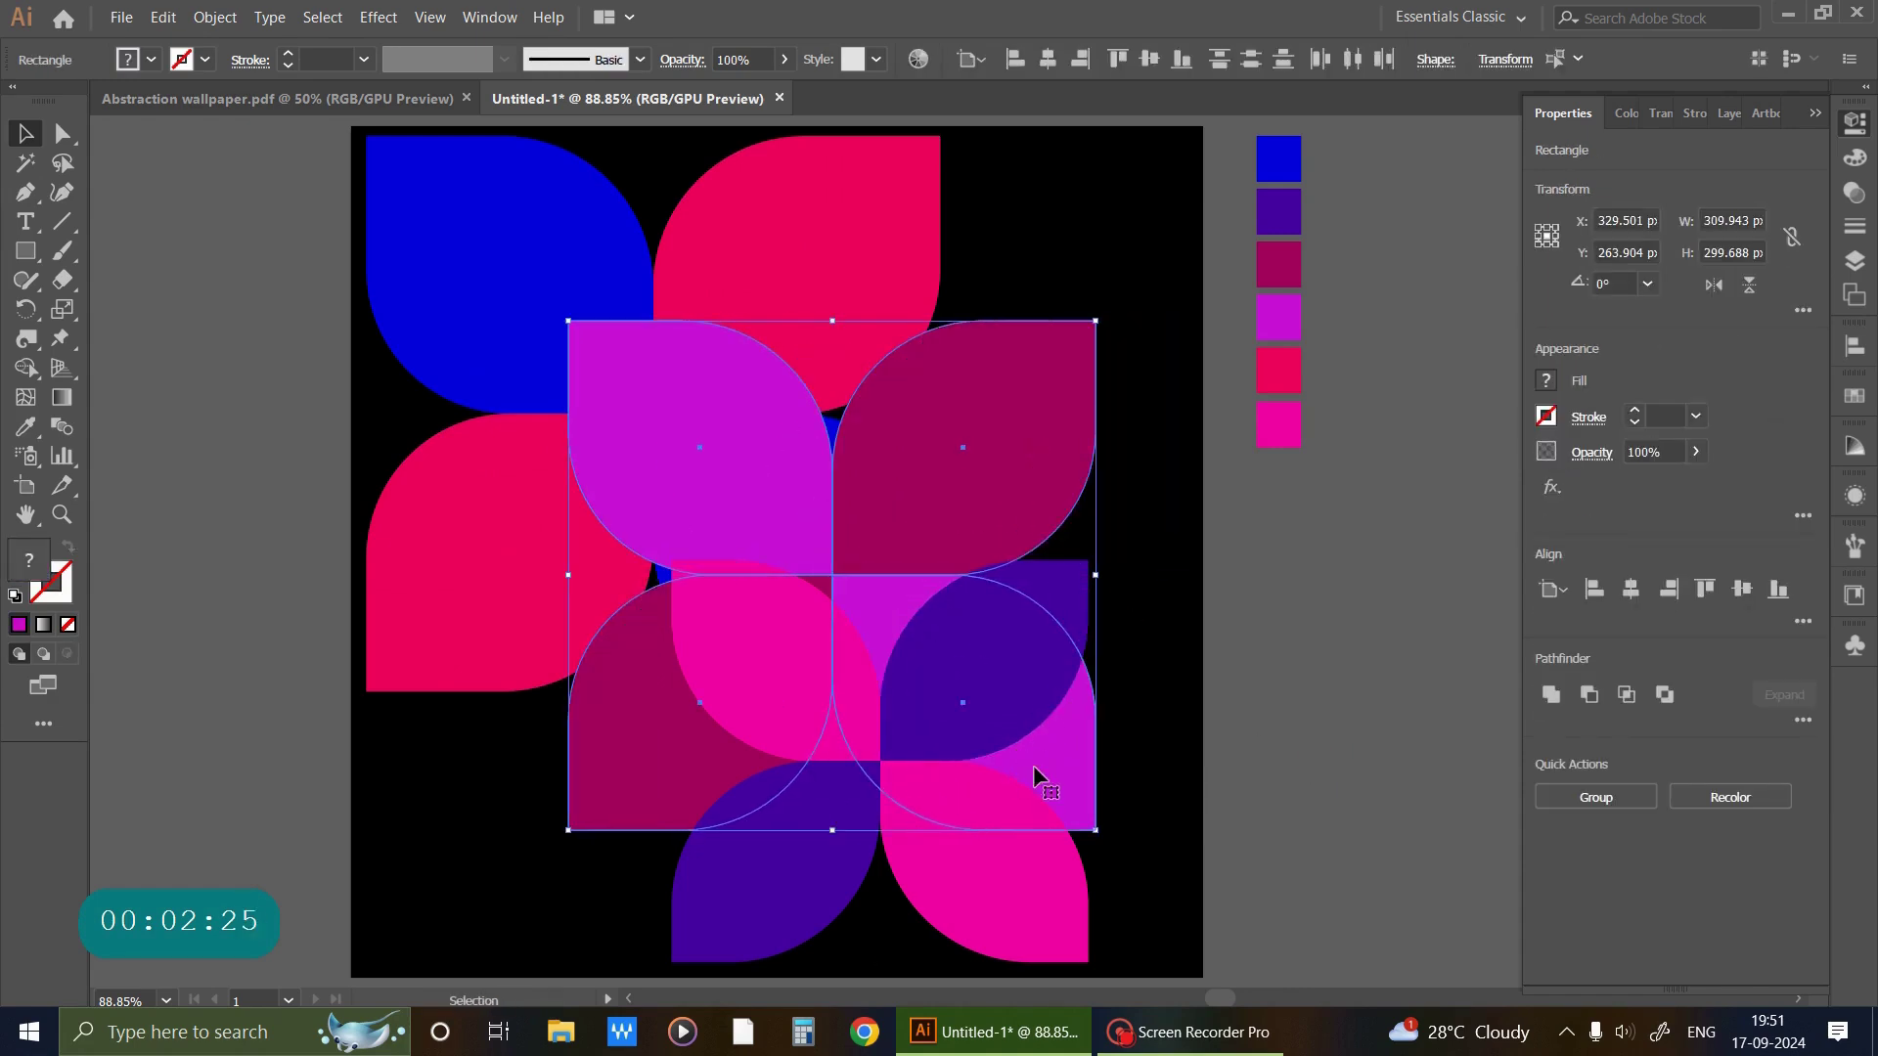
Shift the small pink-purple cluster to the right.
click(1330, 736)
click(929, 714)
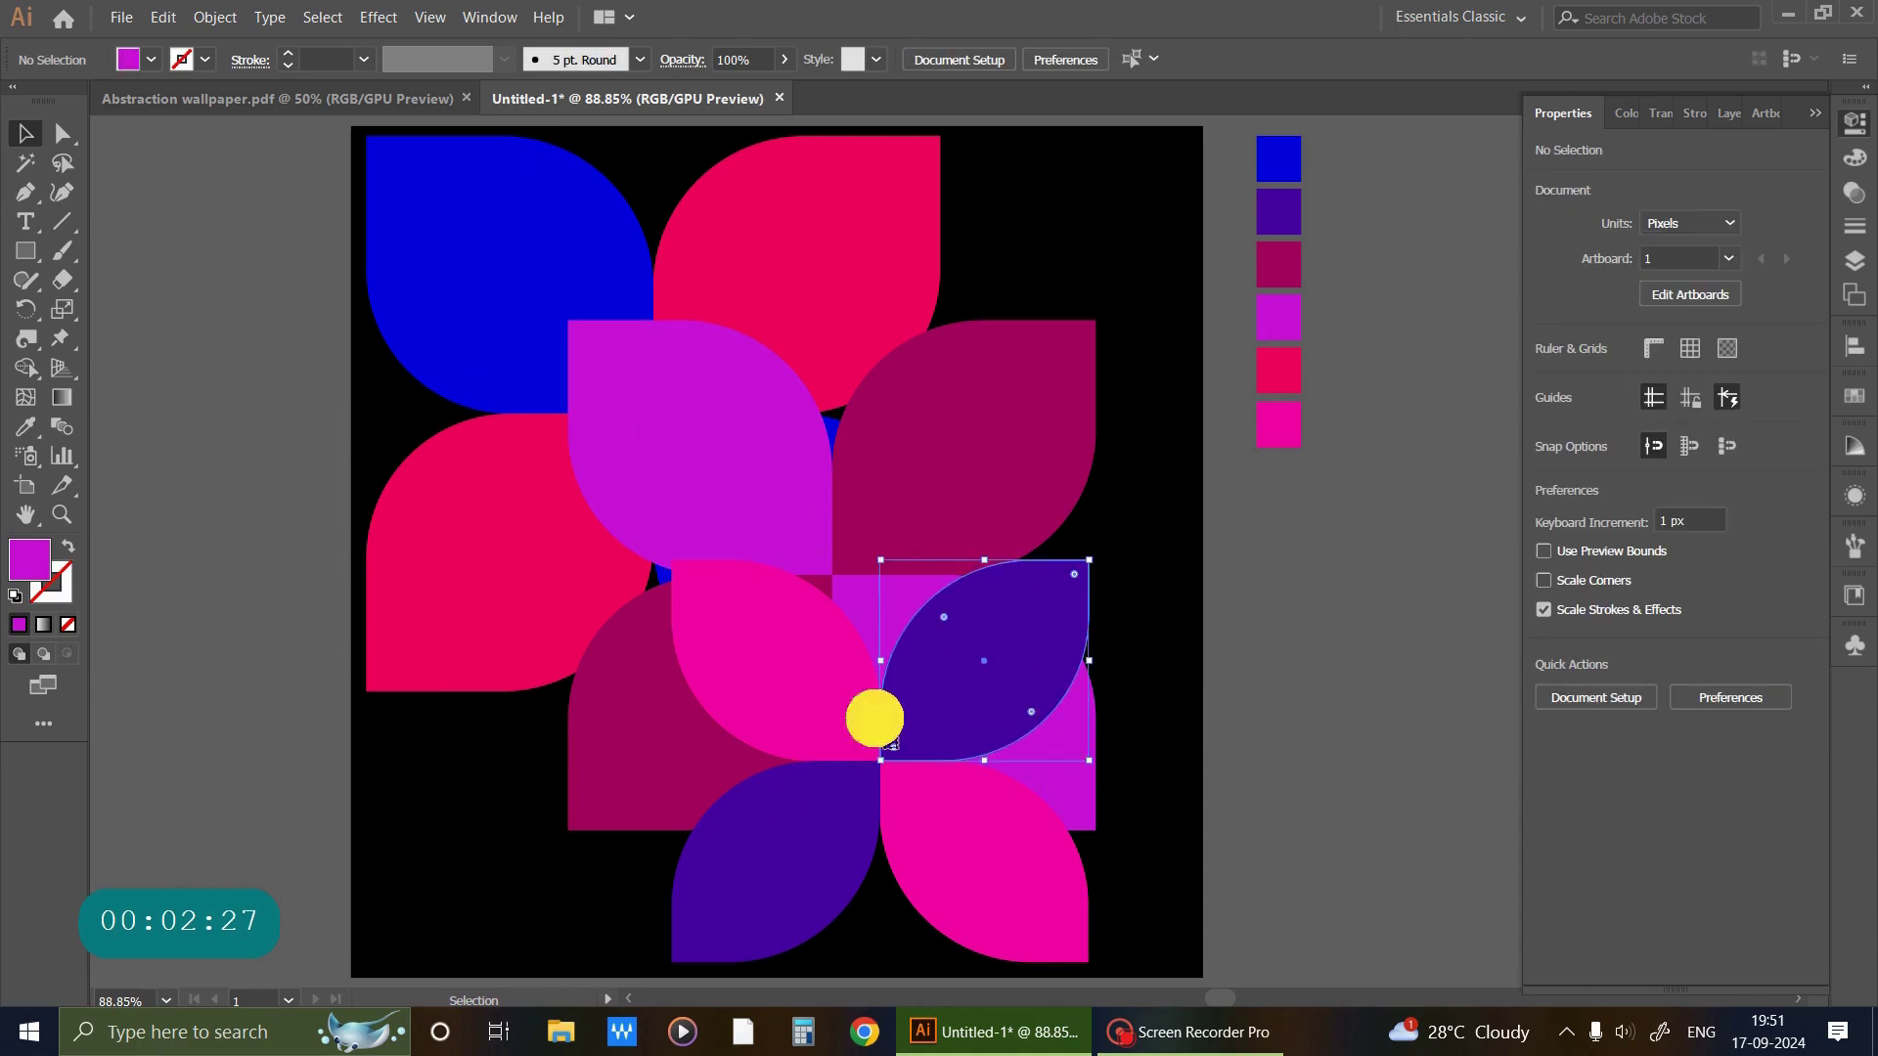
shift+click(871, 721)
shift+click(804, 853)
shift+click(968, 878)
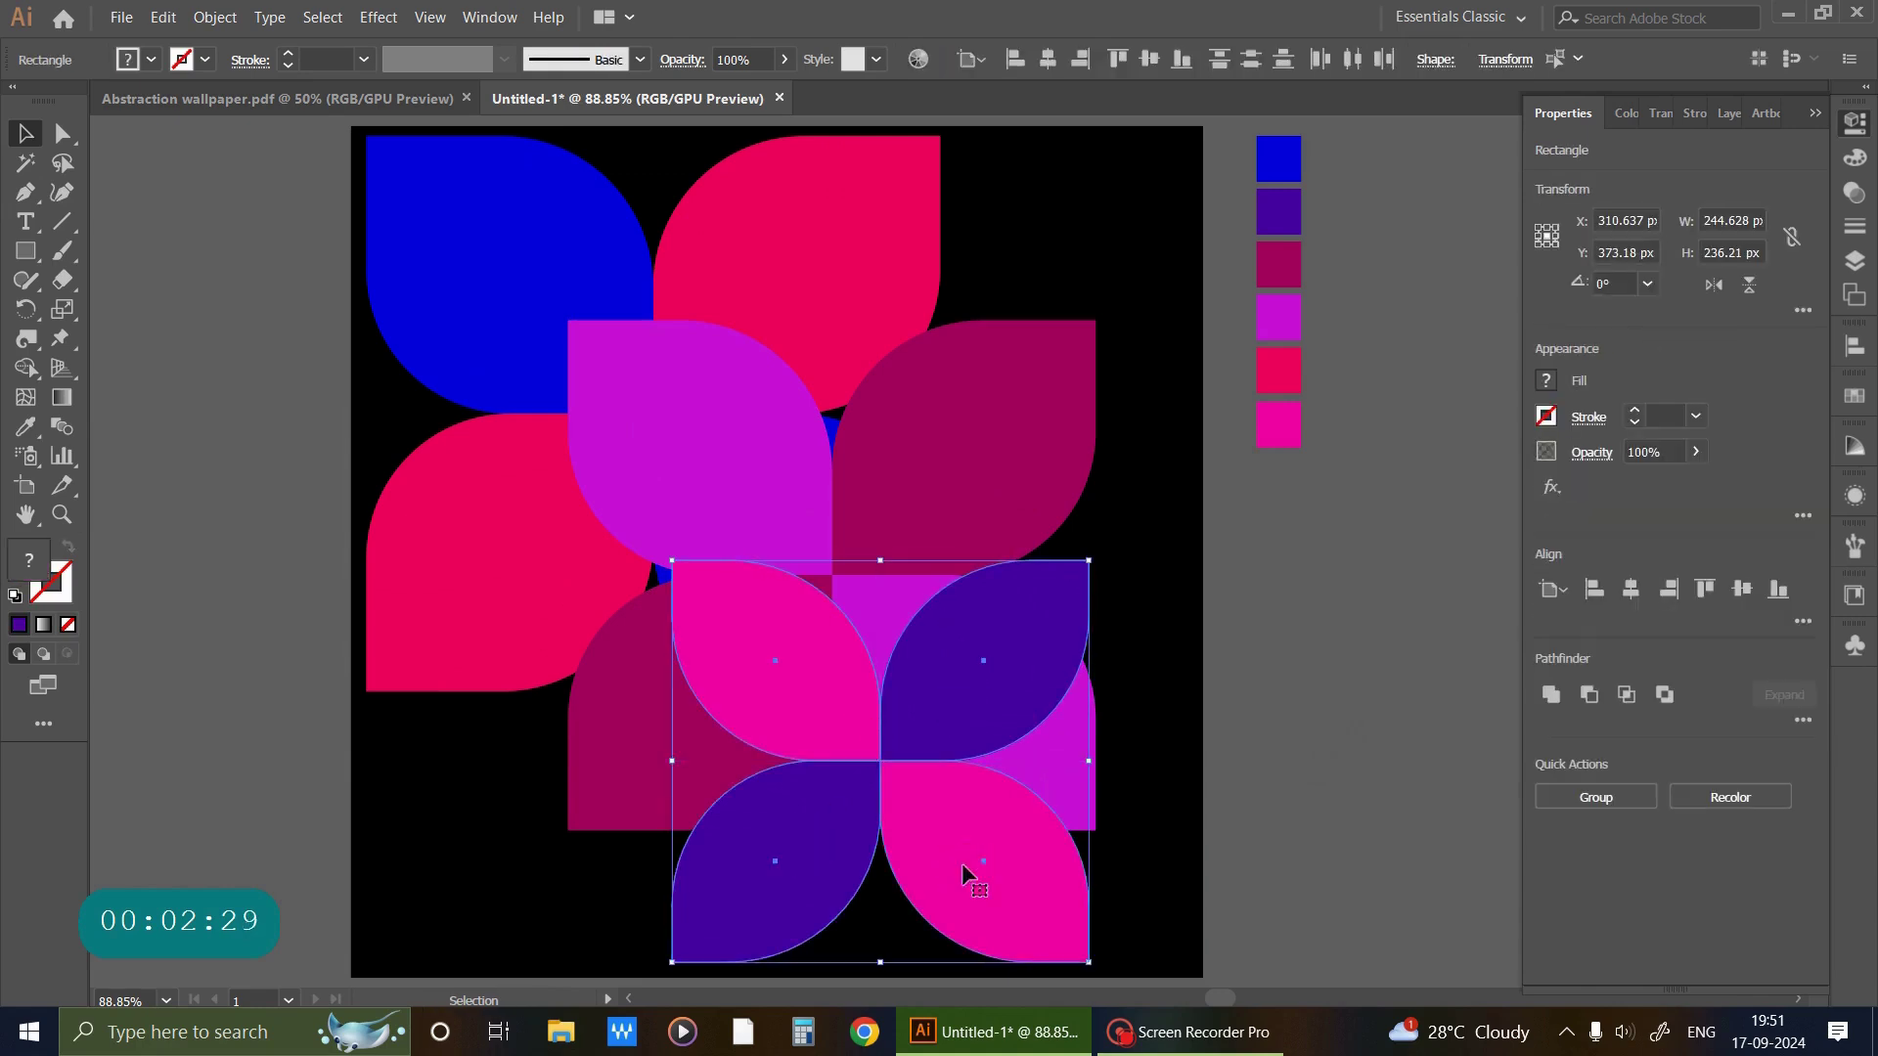
drag(963, 873, 1047, 865)
click(1303, 818)
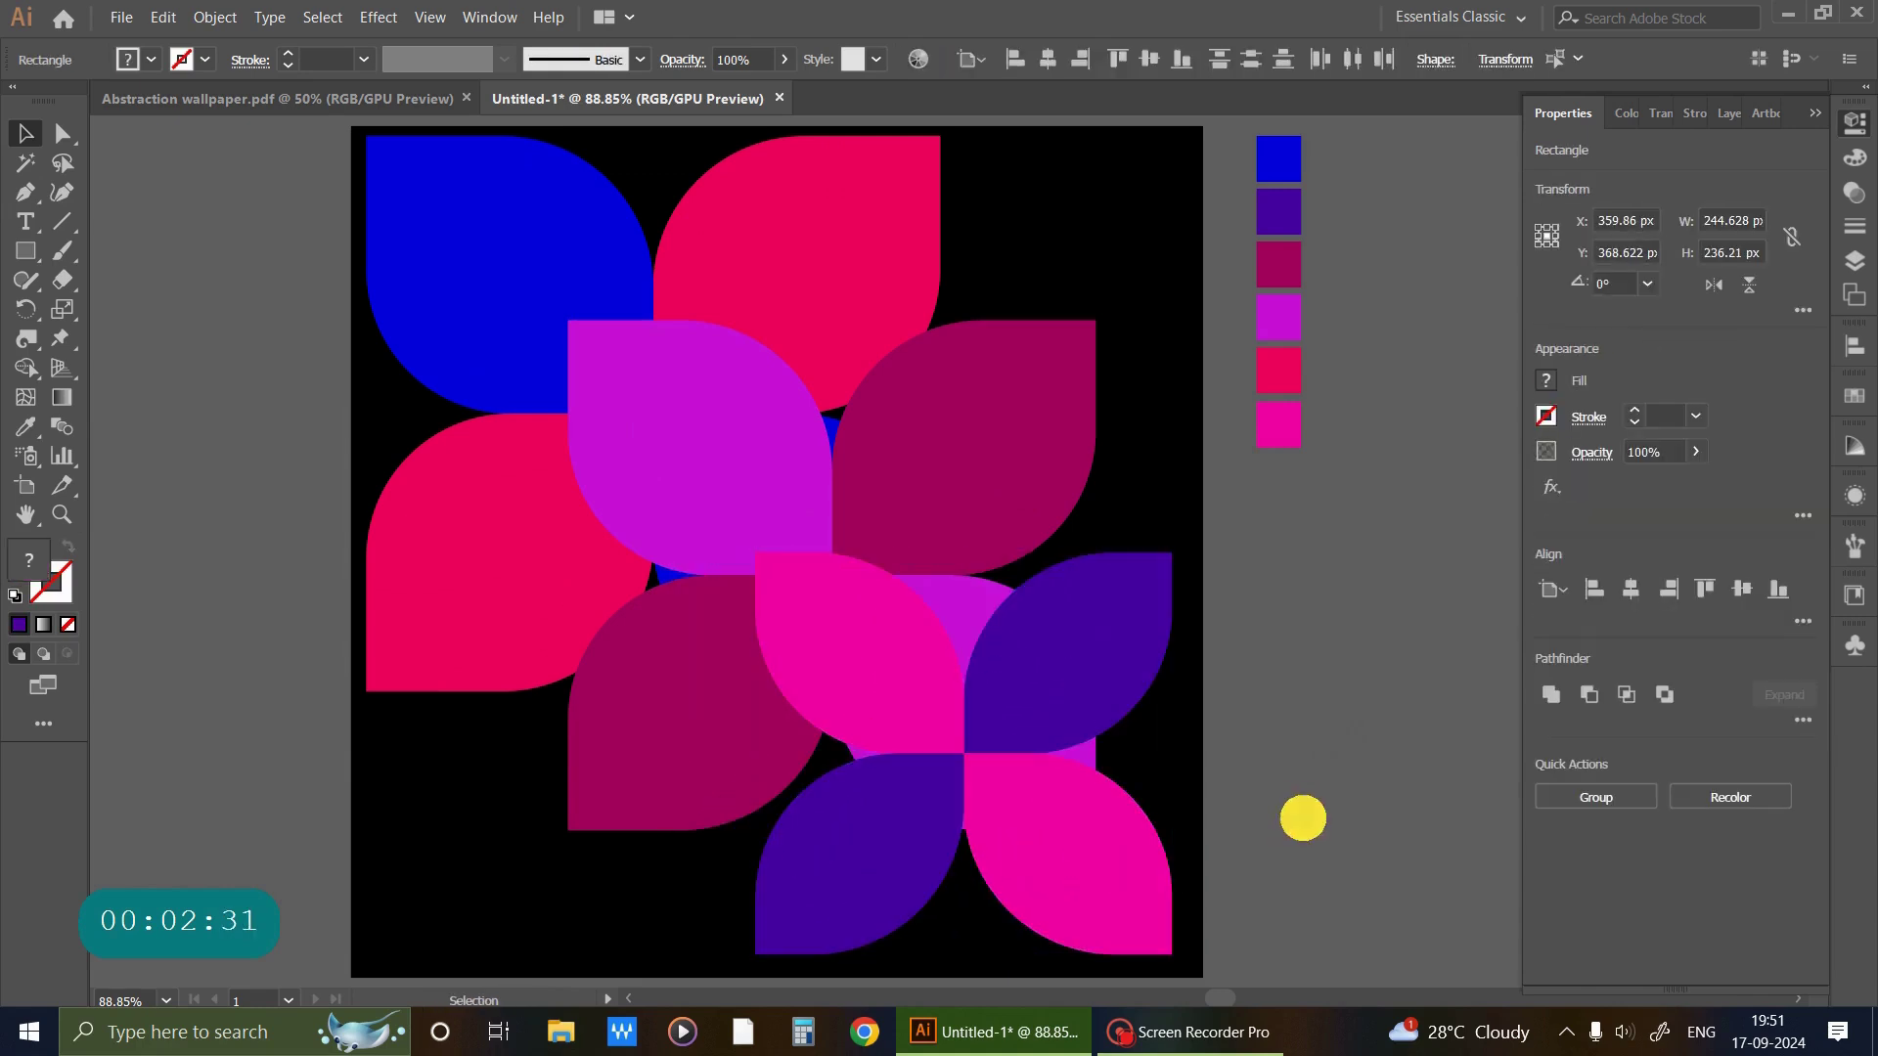
click(508, 318)
shift+click(679, 352)
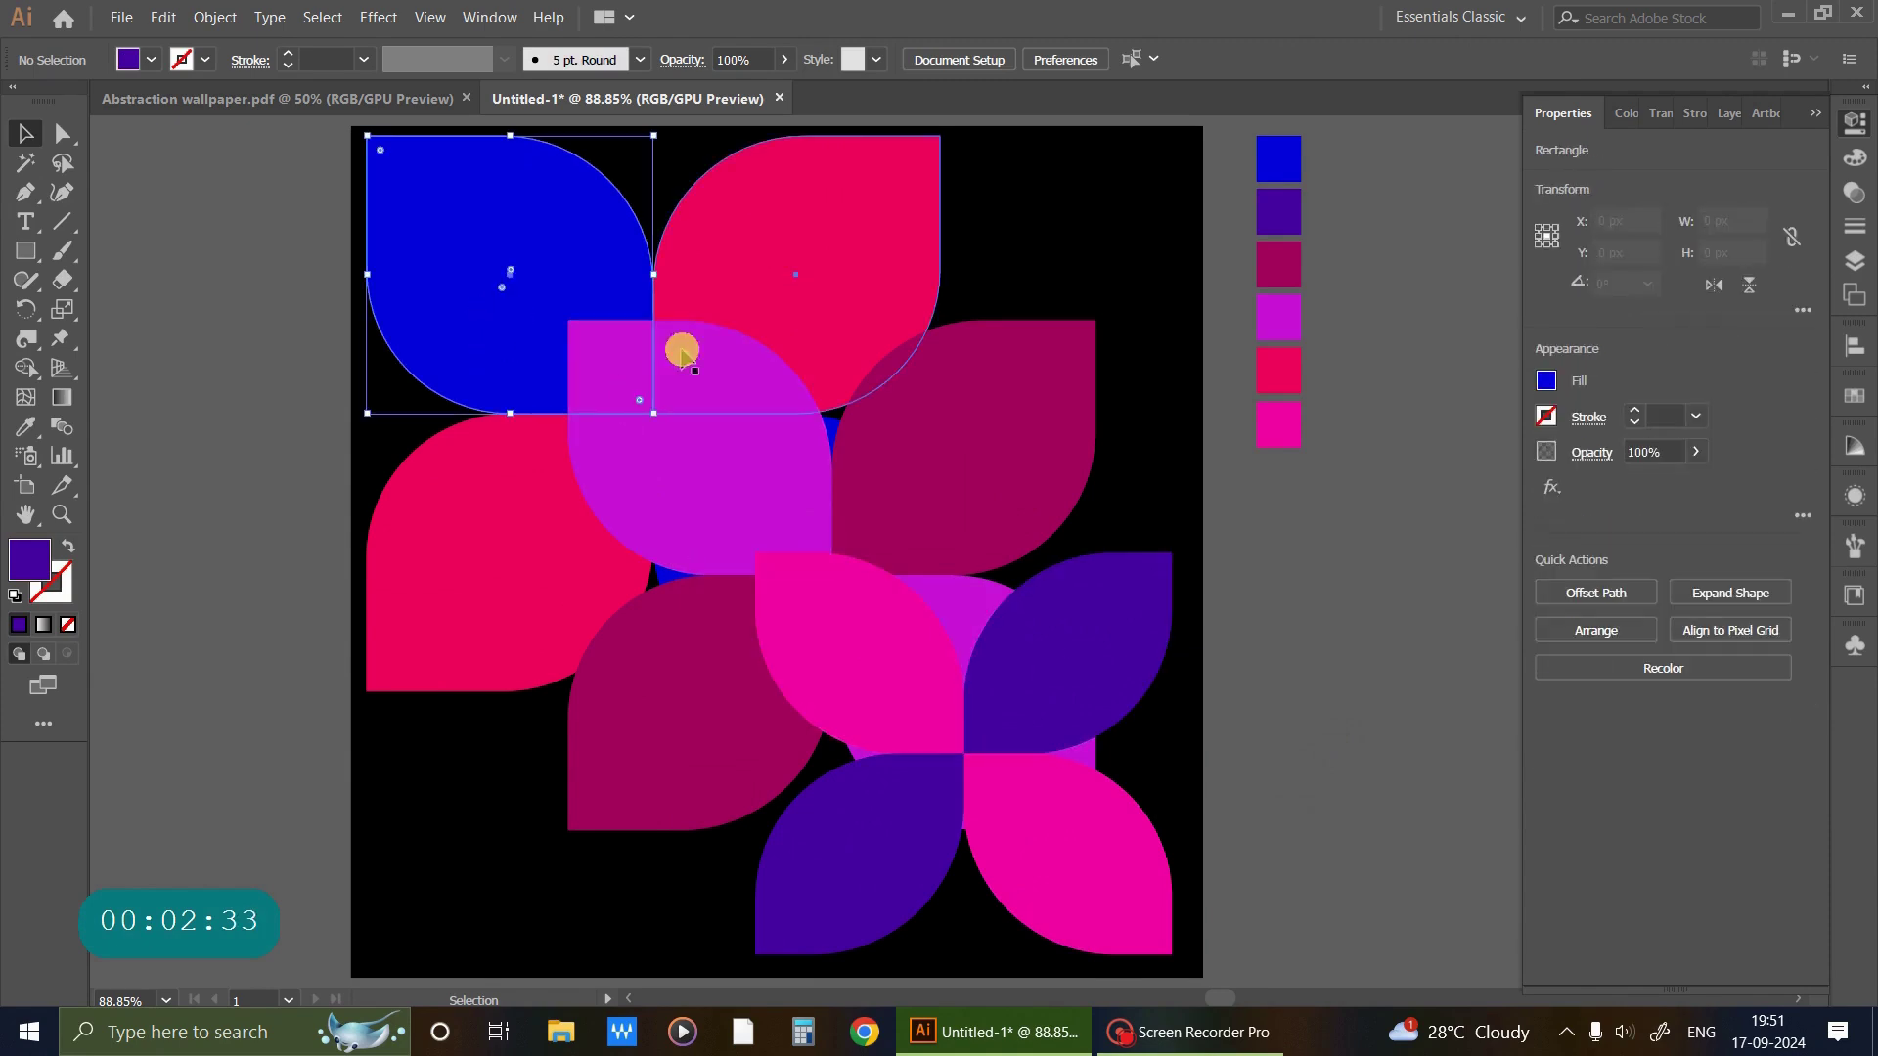
shift+click(649, 489)
Resize and shift all the petal shapes, then reflect the set and nudge it into place.
key(ctrl+a)
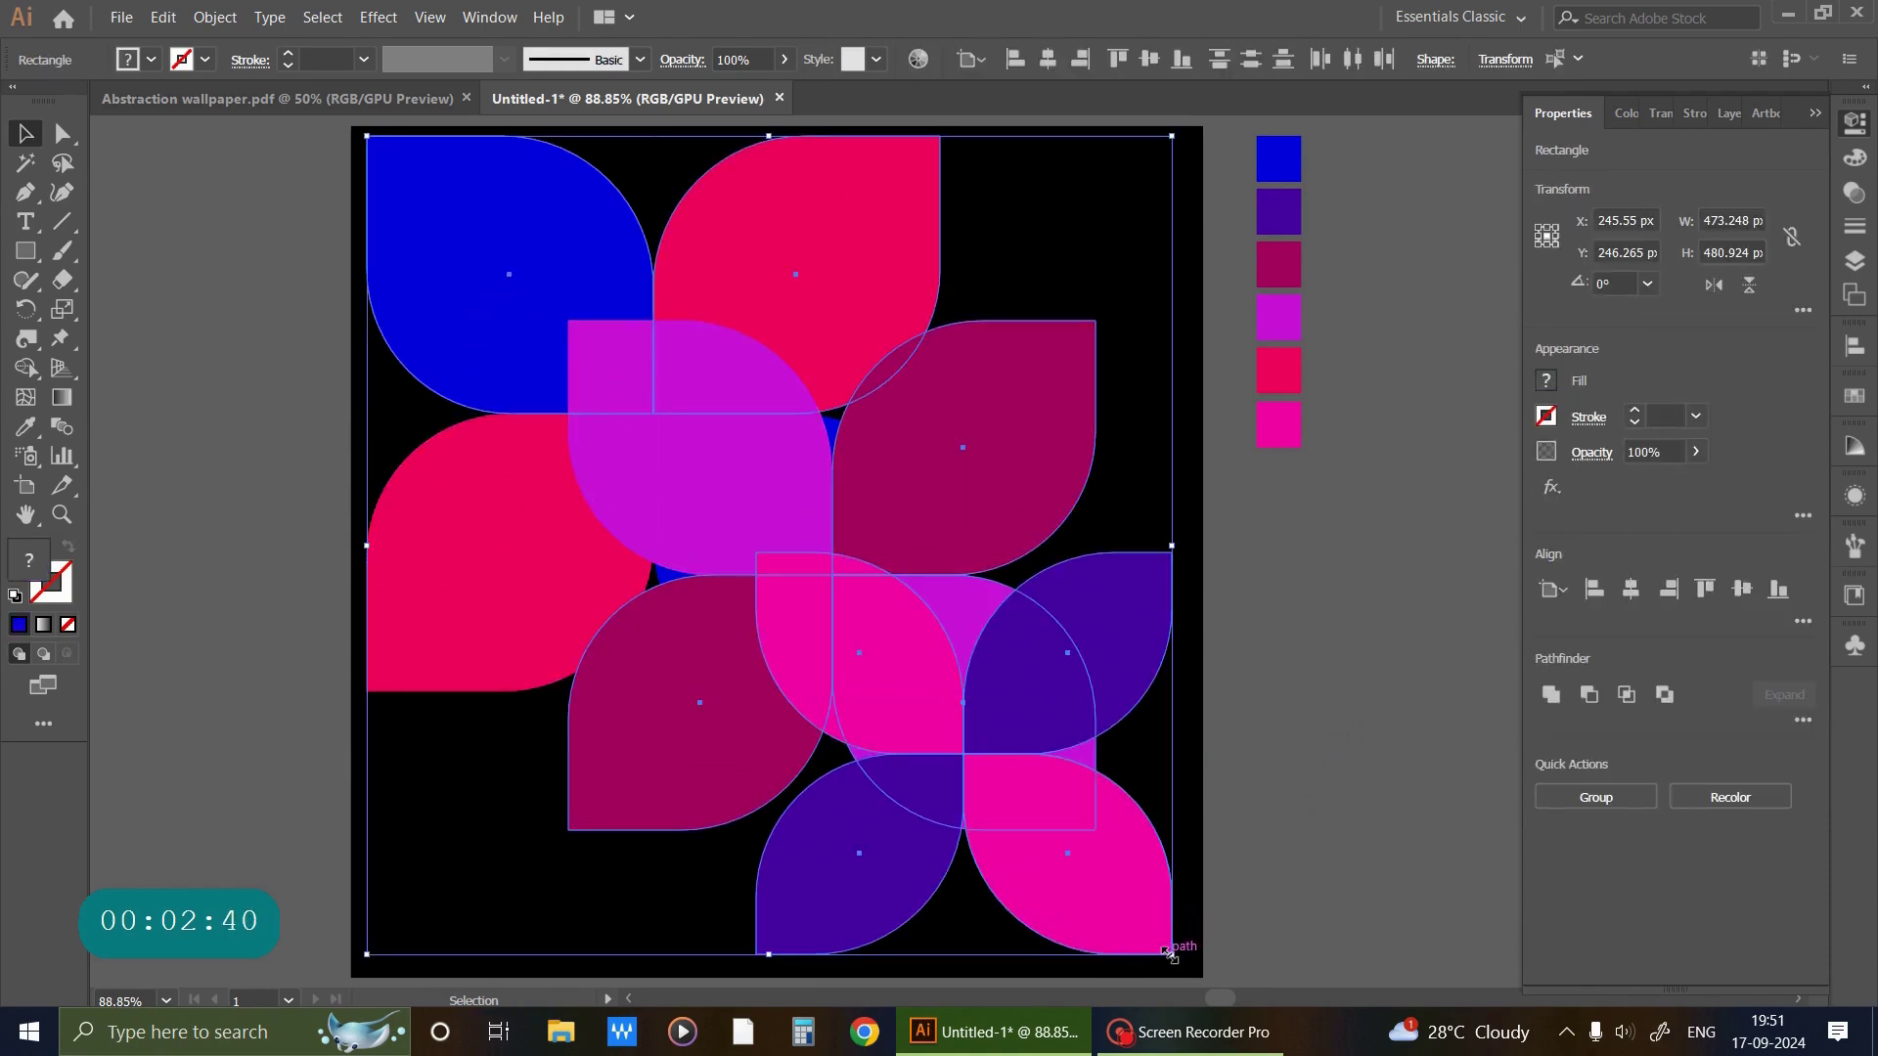
mouse_move(1169, 952)
mouse_down()
mouse_move(1200, 976)
mouse_move(1183, 984)
mouse_move(1169, 955)
mouse_up()
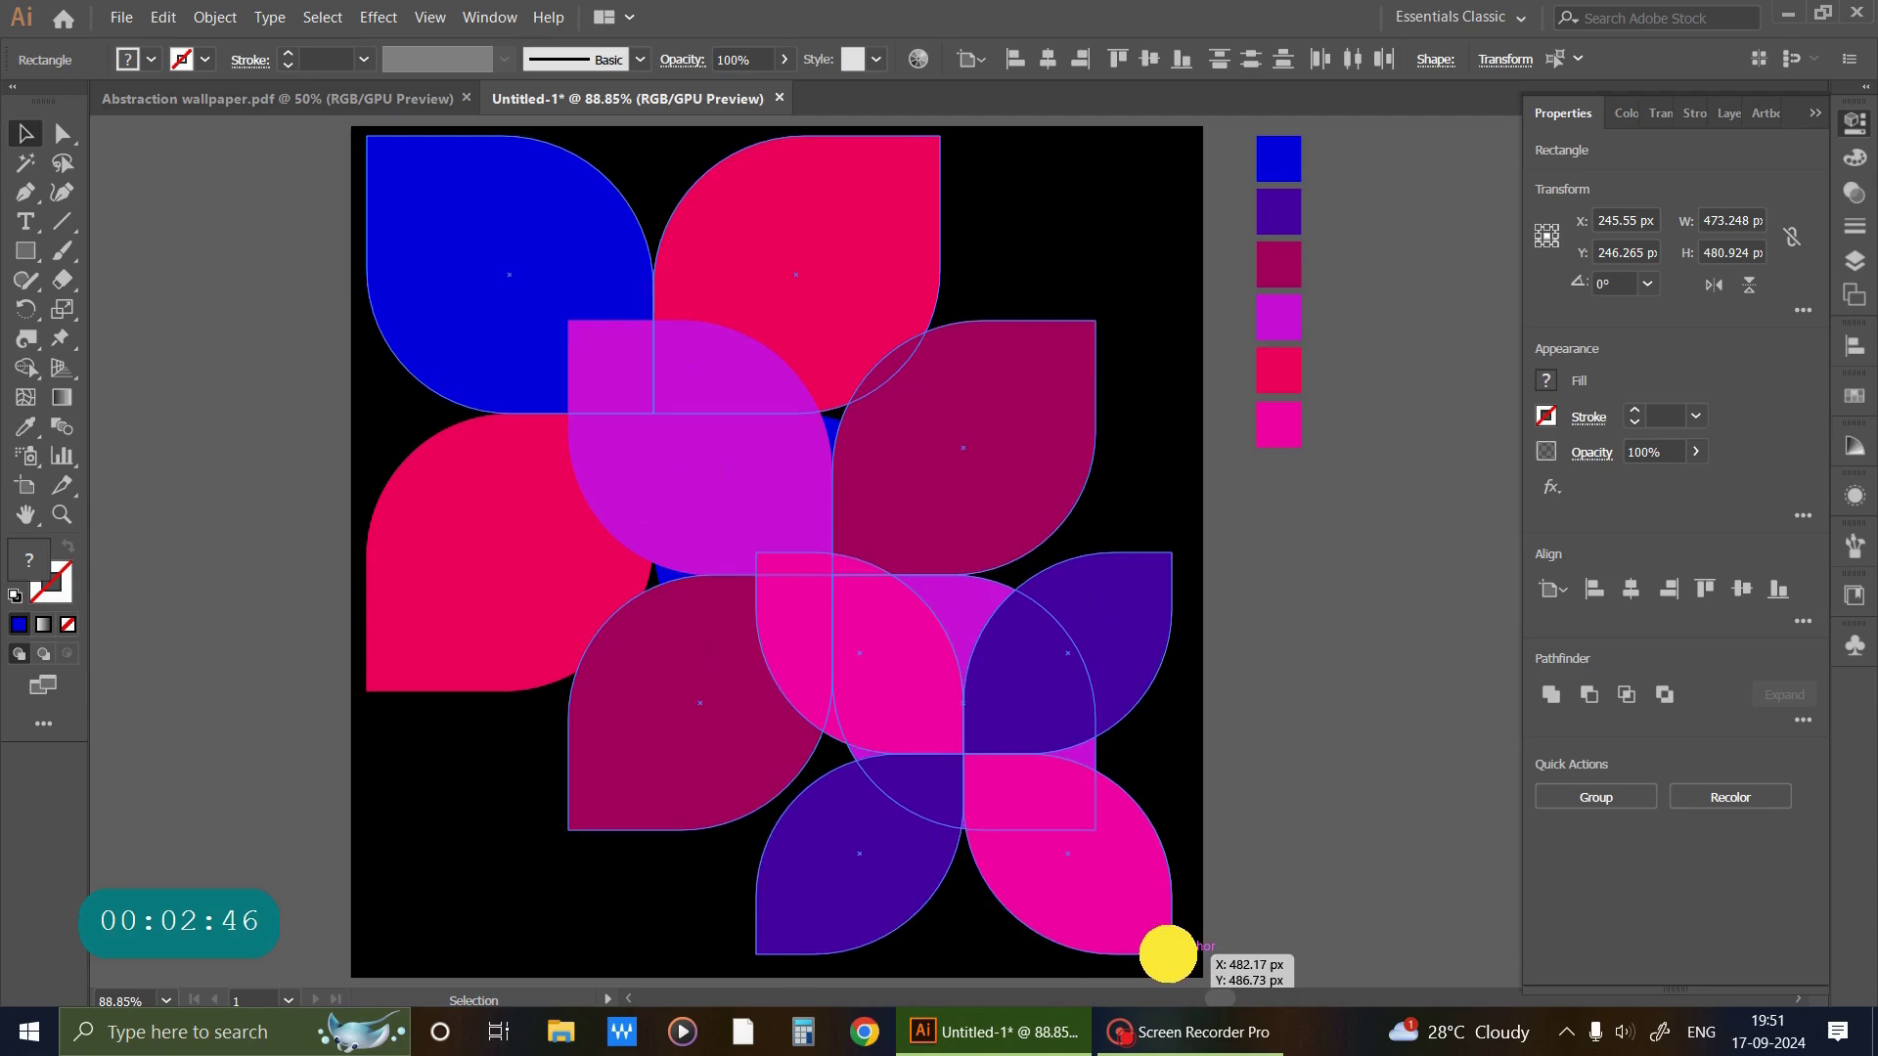
drag(978, 751, 907, 726)
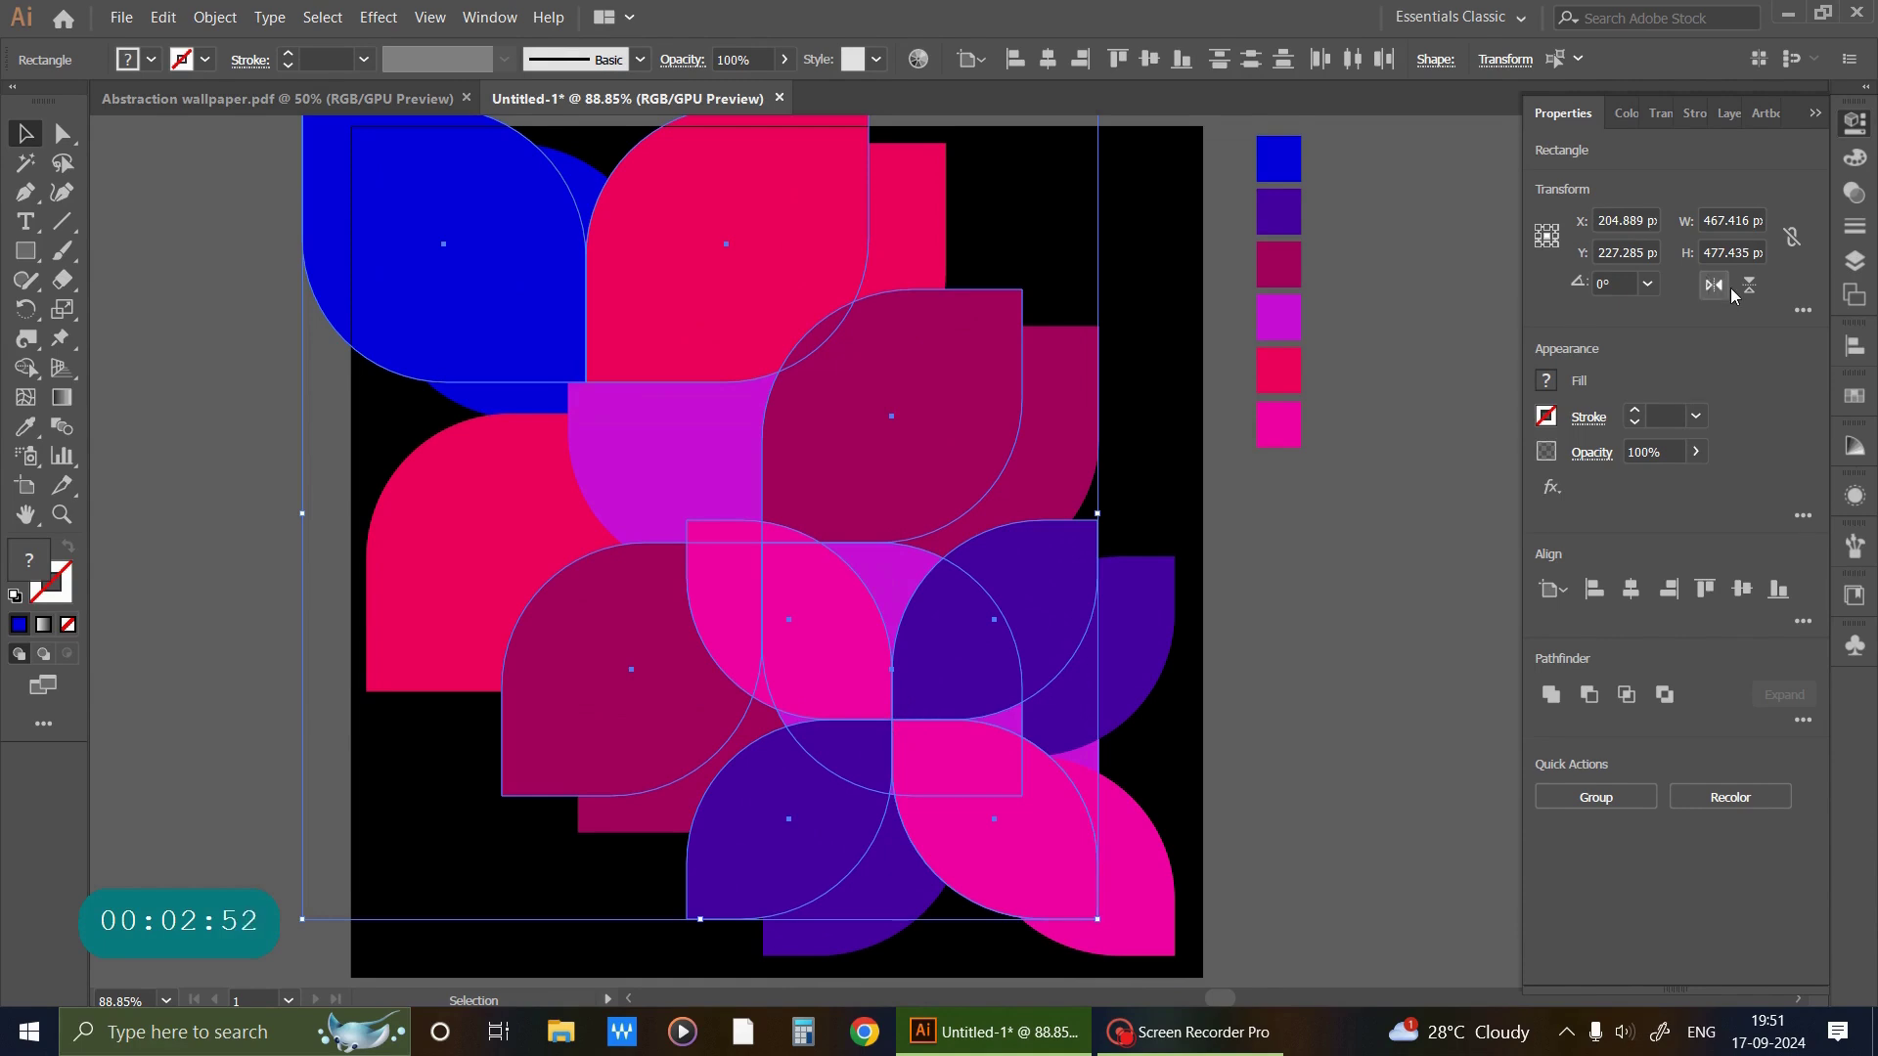
click(1720, 288)
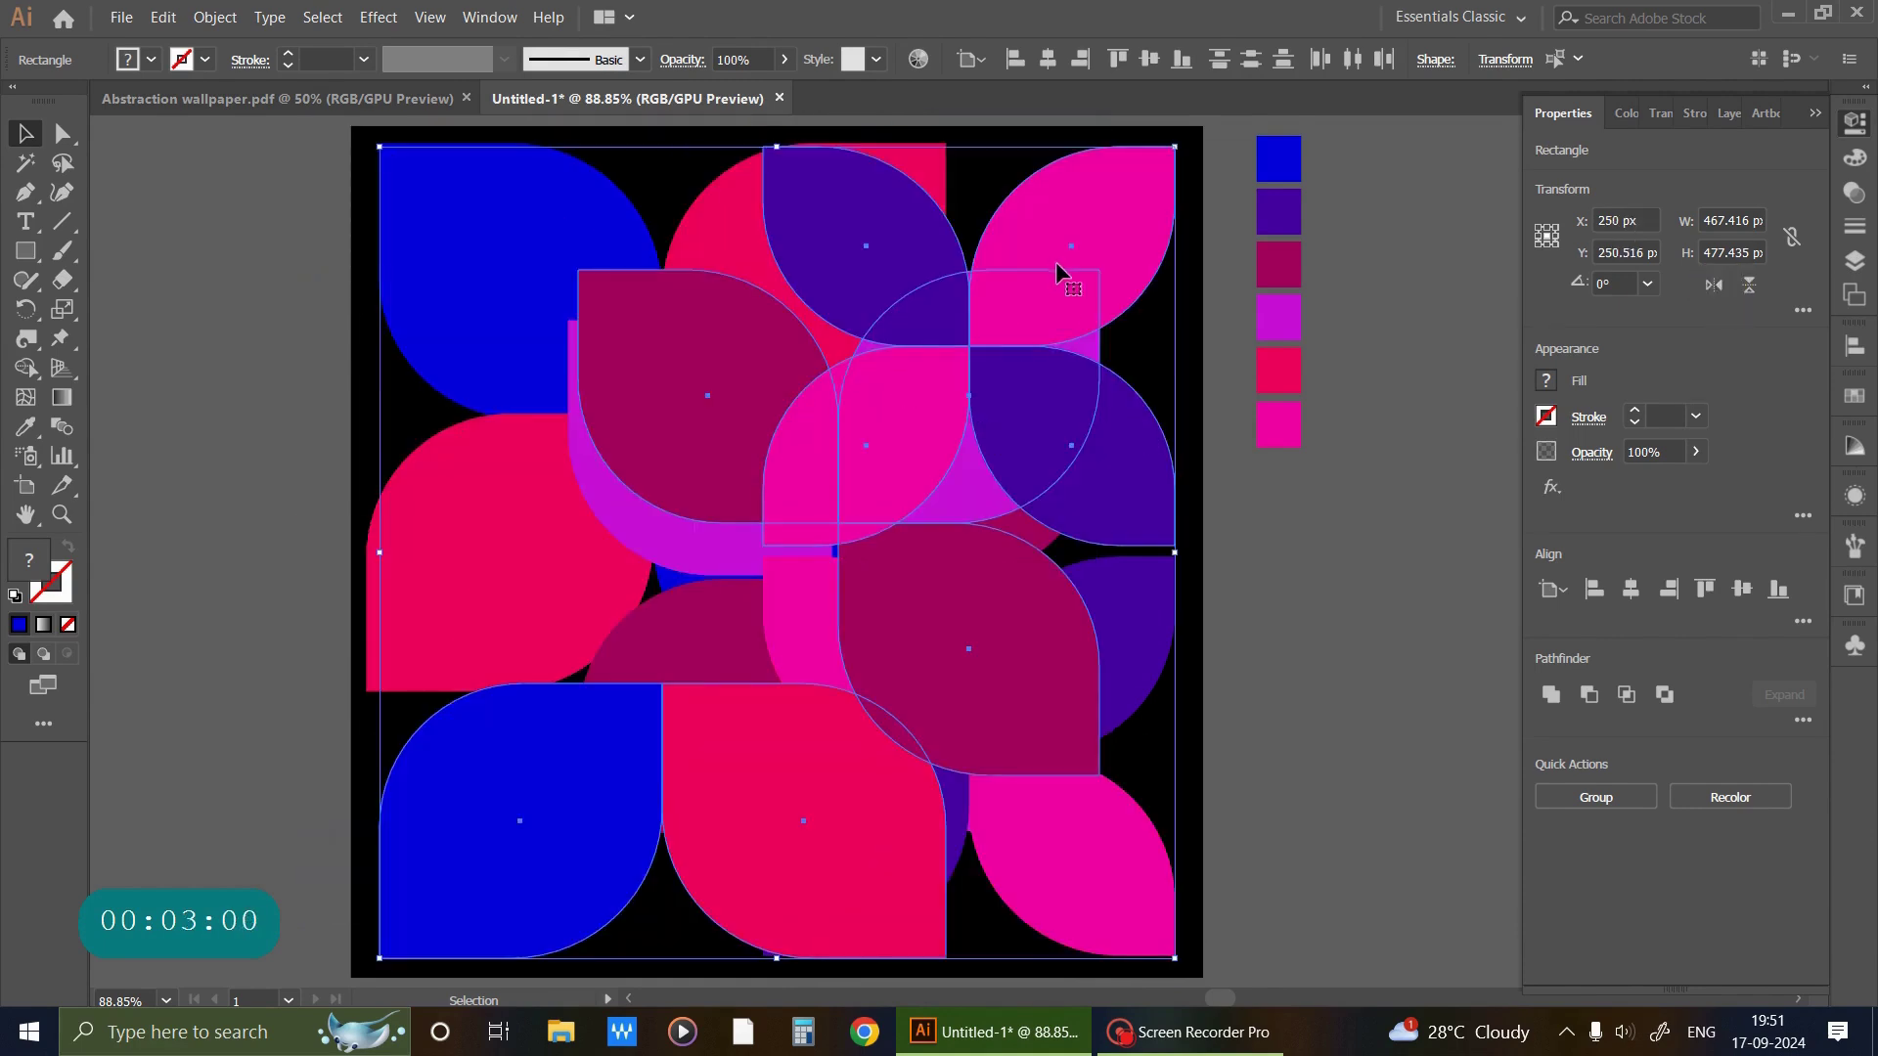
drag(1065, 256, 1067, 257)
click(1418, 508)
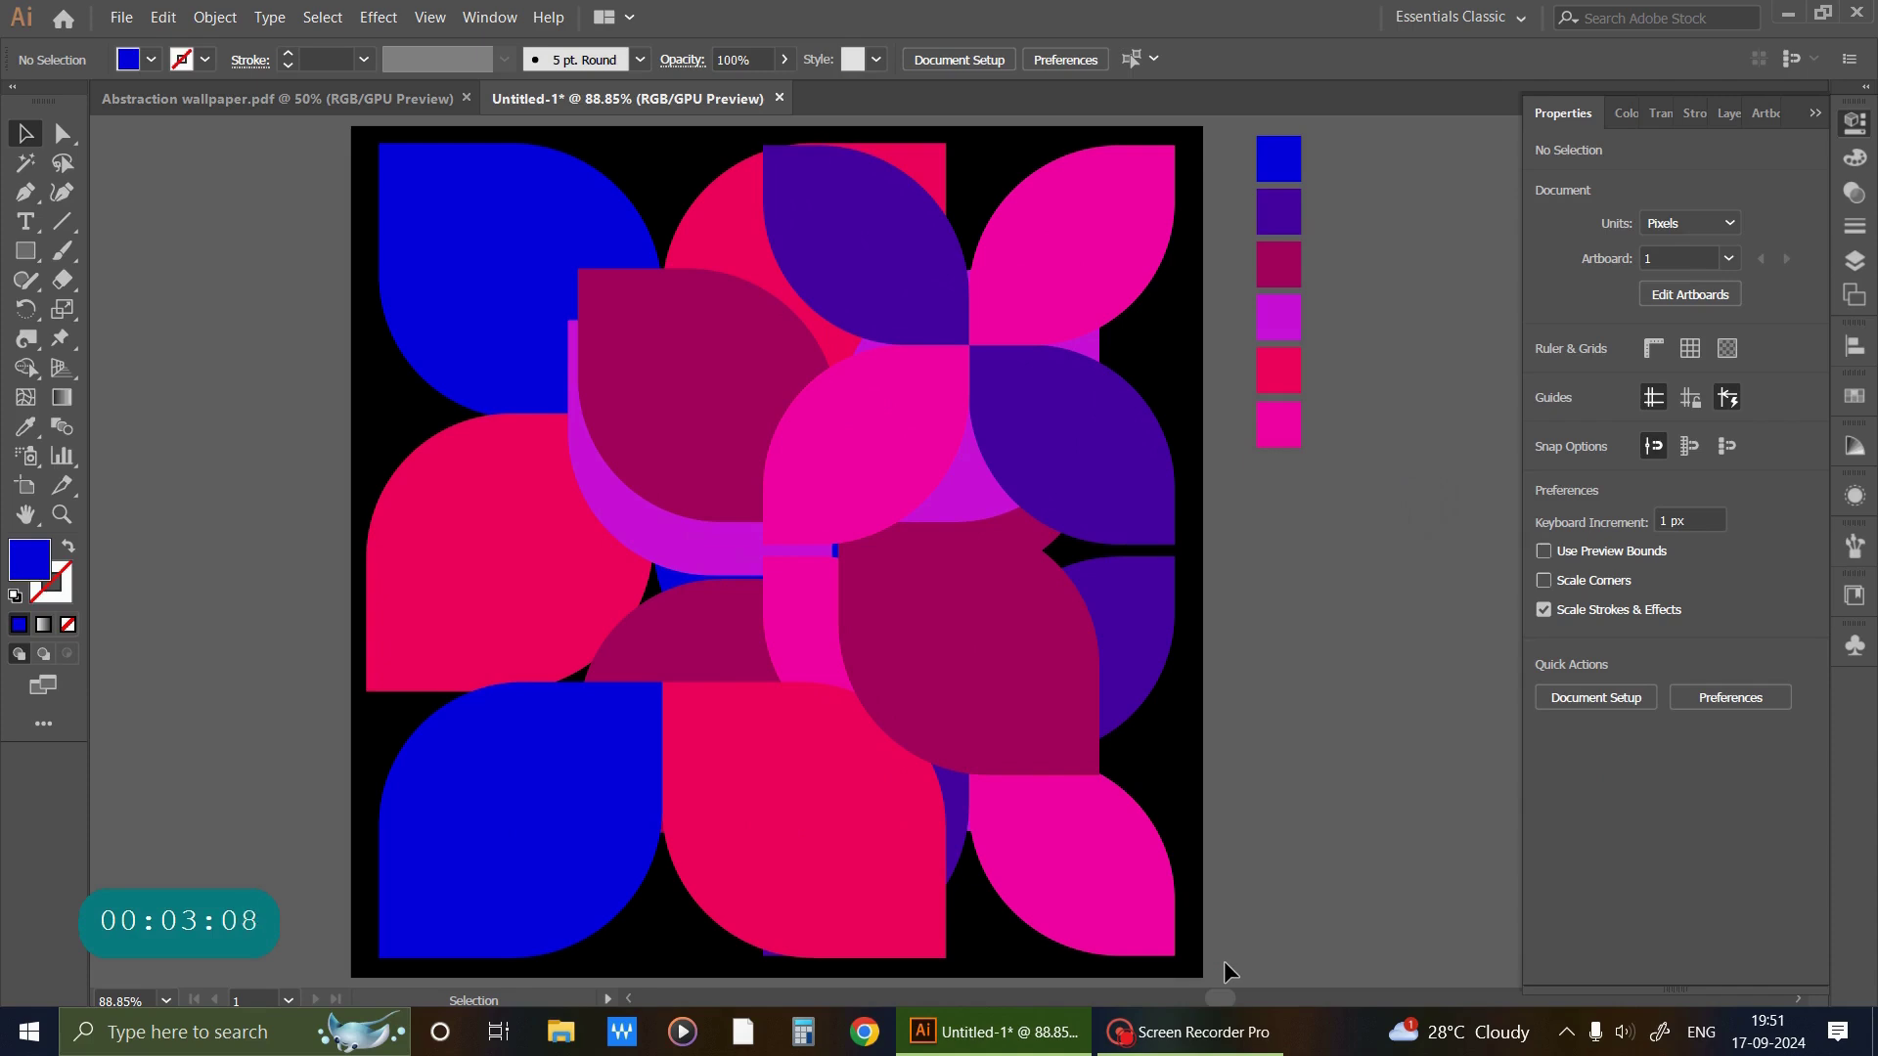
Pucker the shapes into a central point and long curves toward the lower centre.
key(ctrl+a)
click(19, 350)
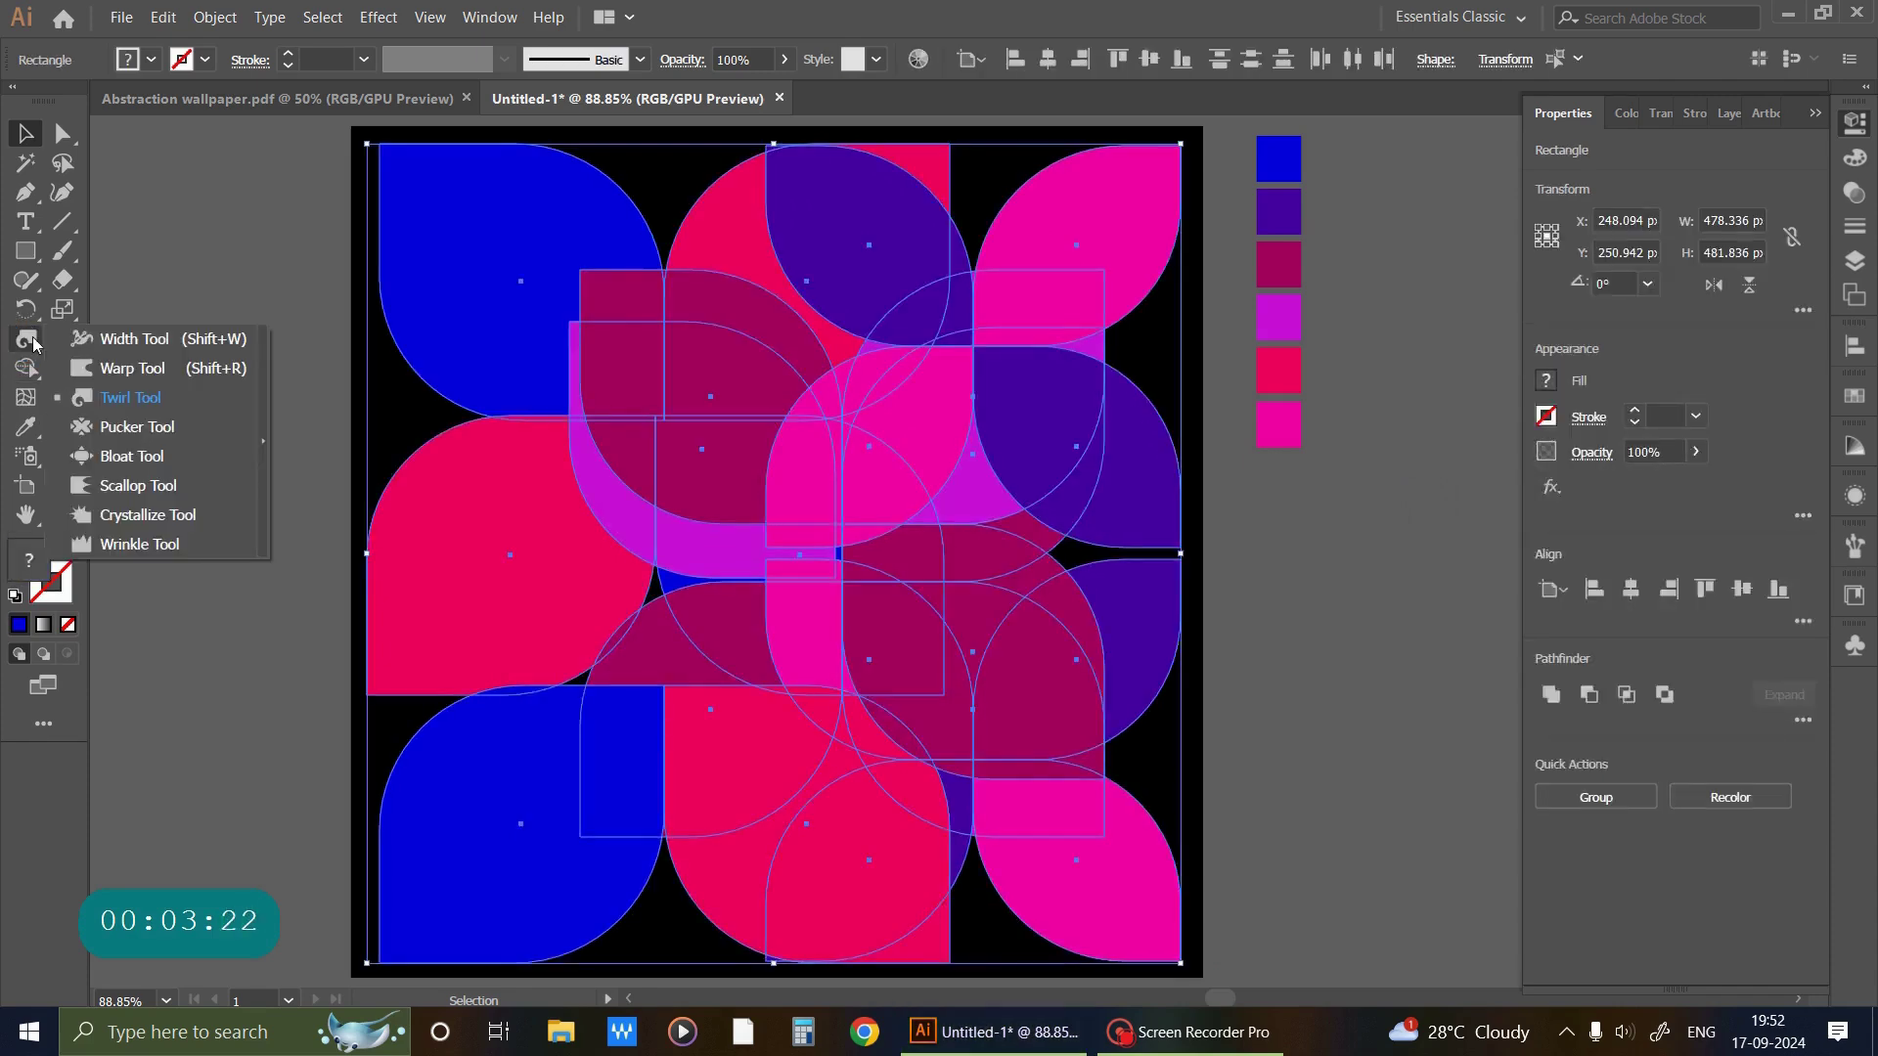
click(137, 428)
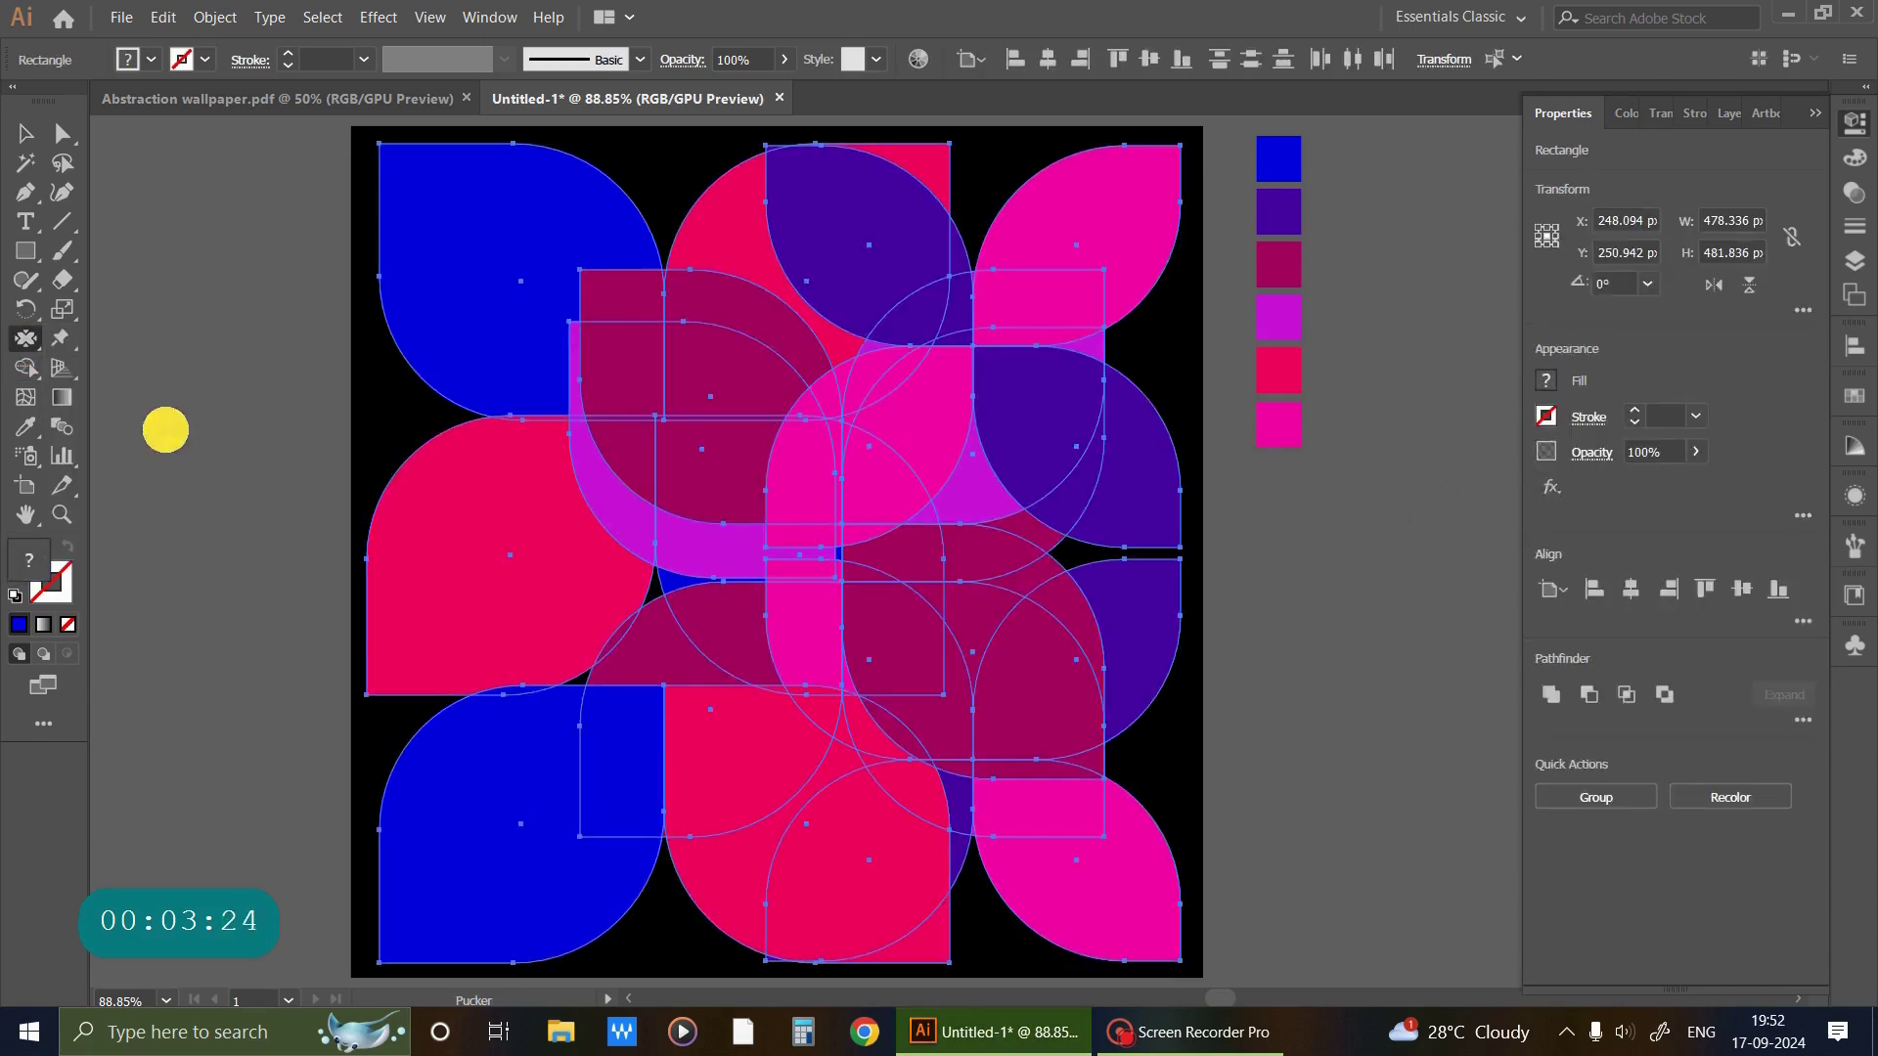
click(682, 513)
drag(445, 253, 723, 615)
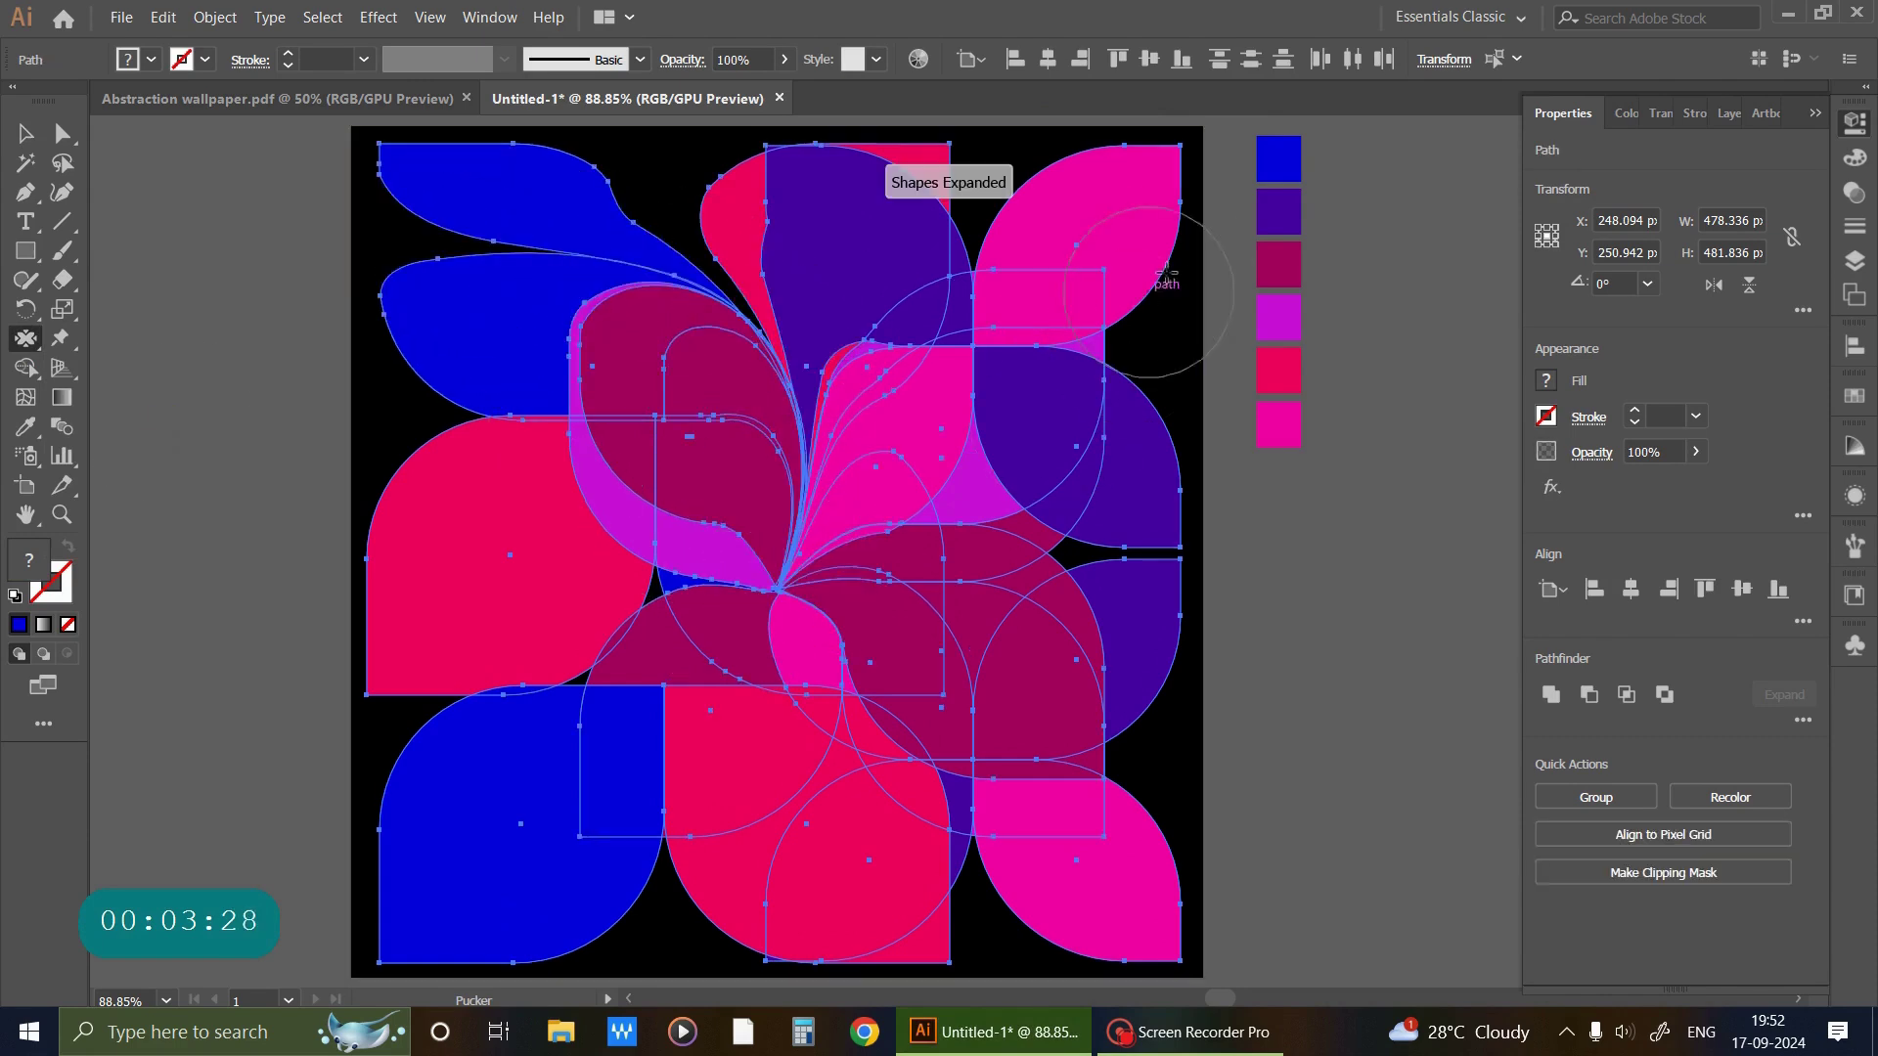
mouse_move(1127, 267)
mouse_down()
mouse_move(814, 795)
mouse_move(885, 829)
mouse_up()
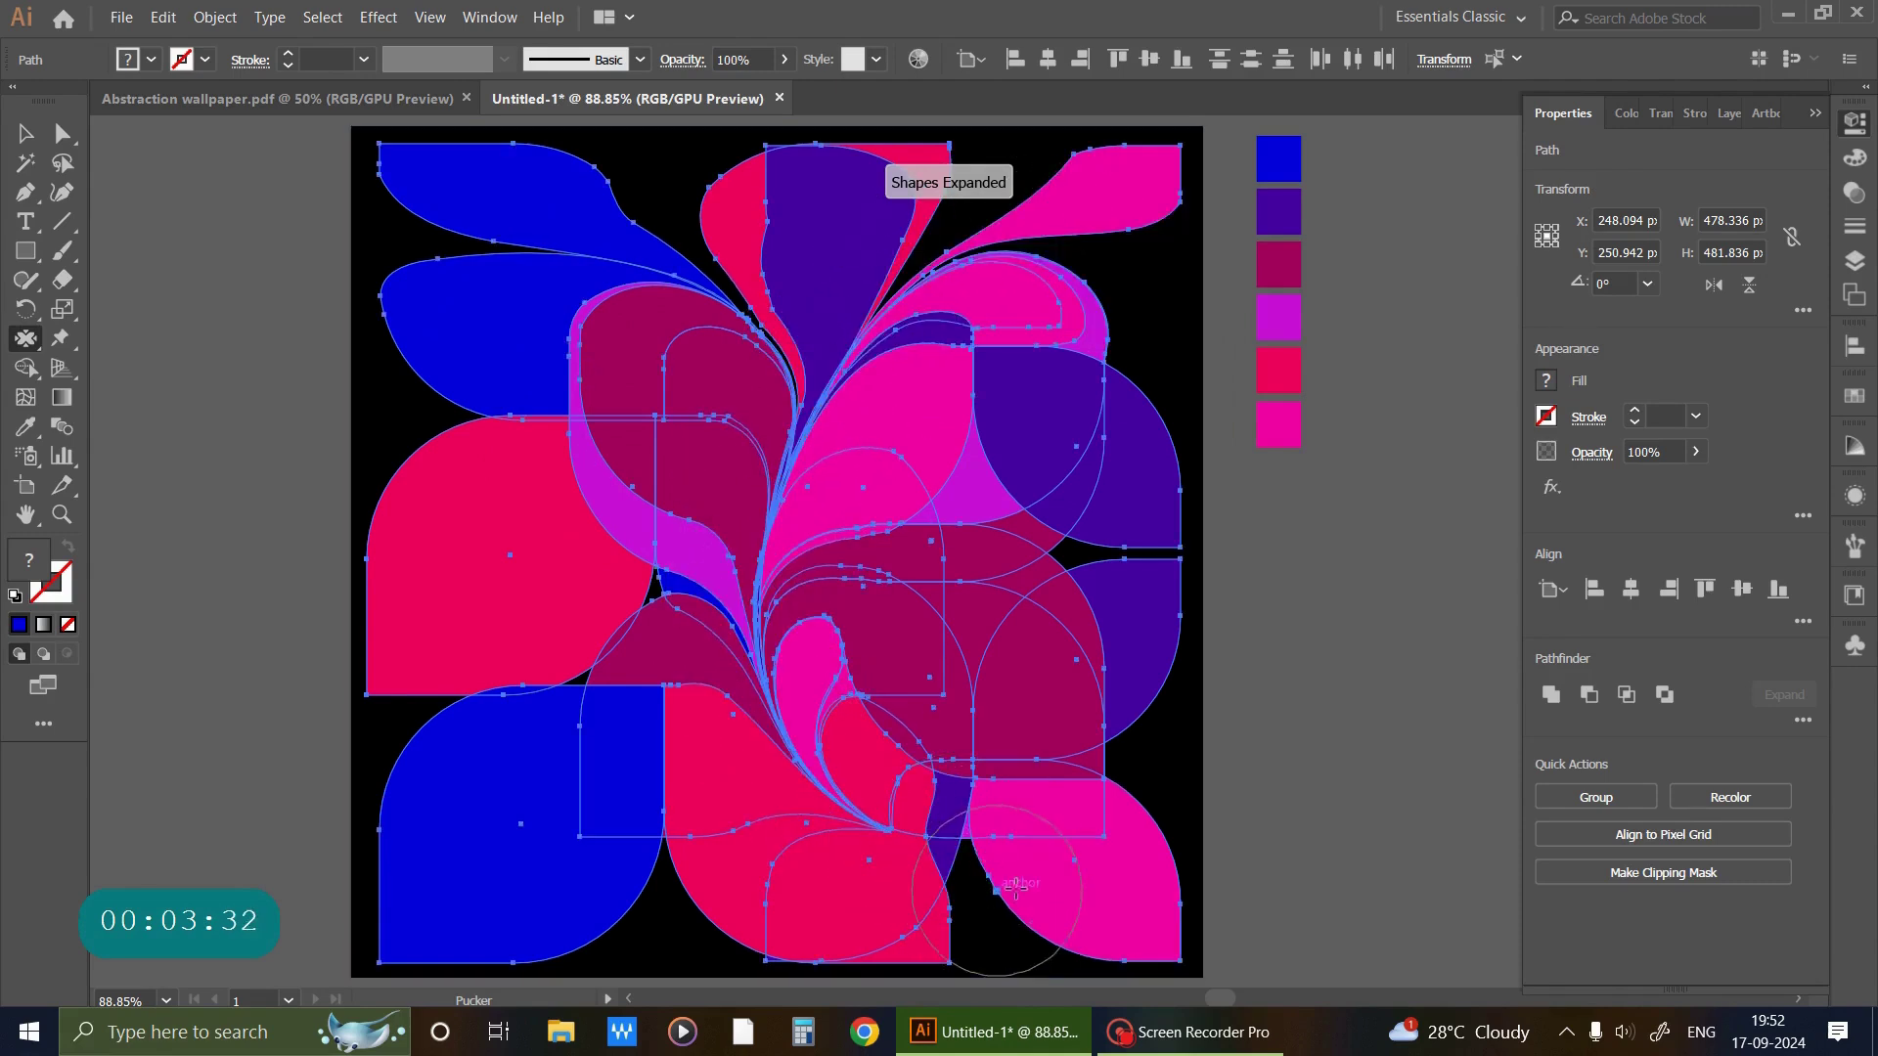
drag(1047, 878, 493, 835)
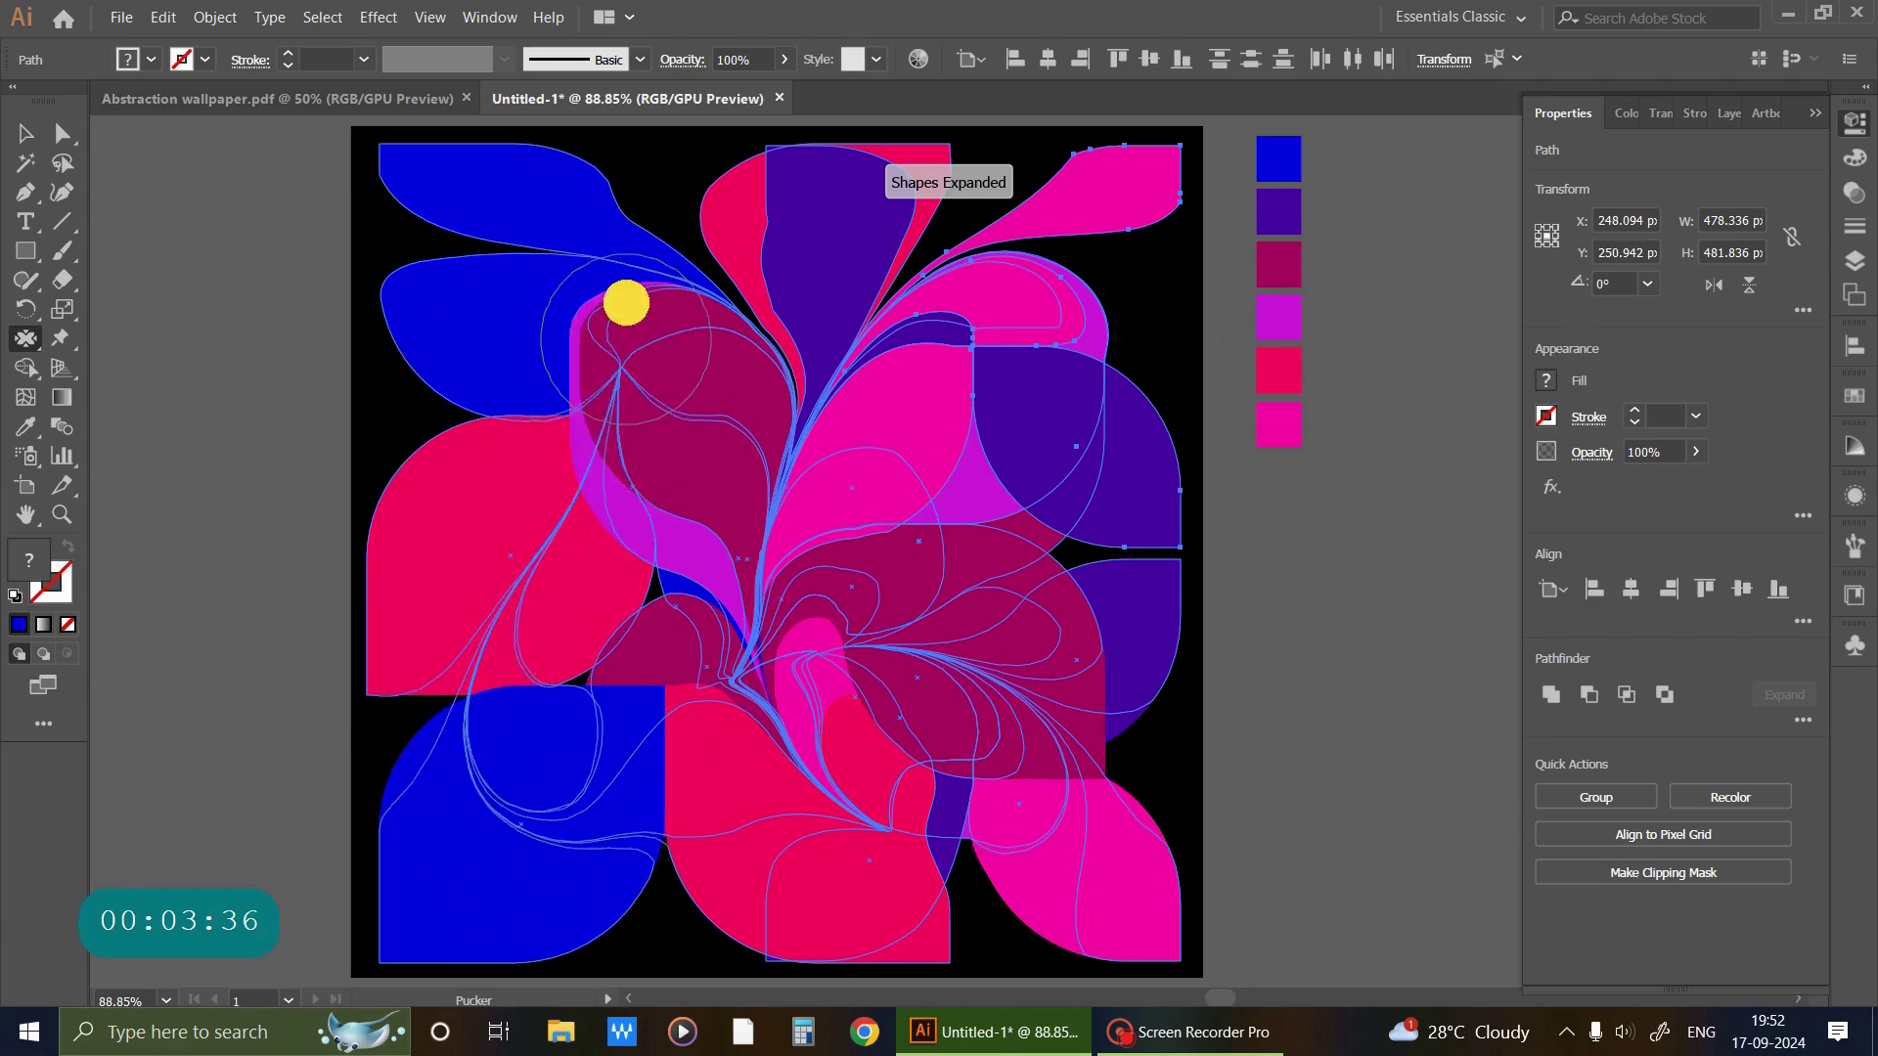
Pinch the left-side and lower-centre shapes into pointed curves, pulling some toward the upper right.
drag(493, 836, 626, 278)
mouse_move(462, 447)
mouse_down()
mouse_move(521, 864)
mouse_move(438, 881)
mouse_move(620, 783)
mouse_up()
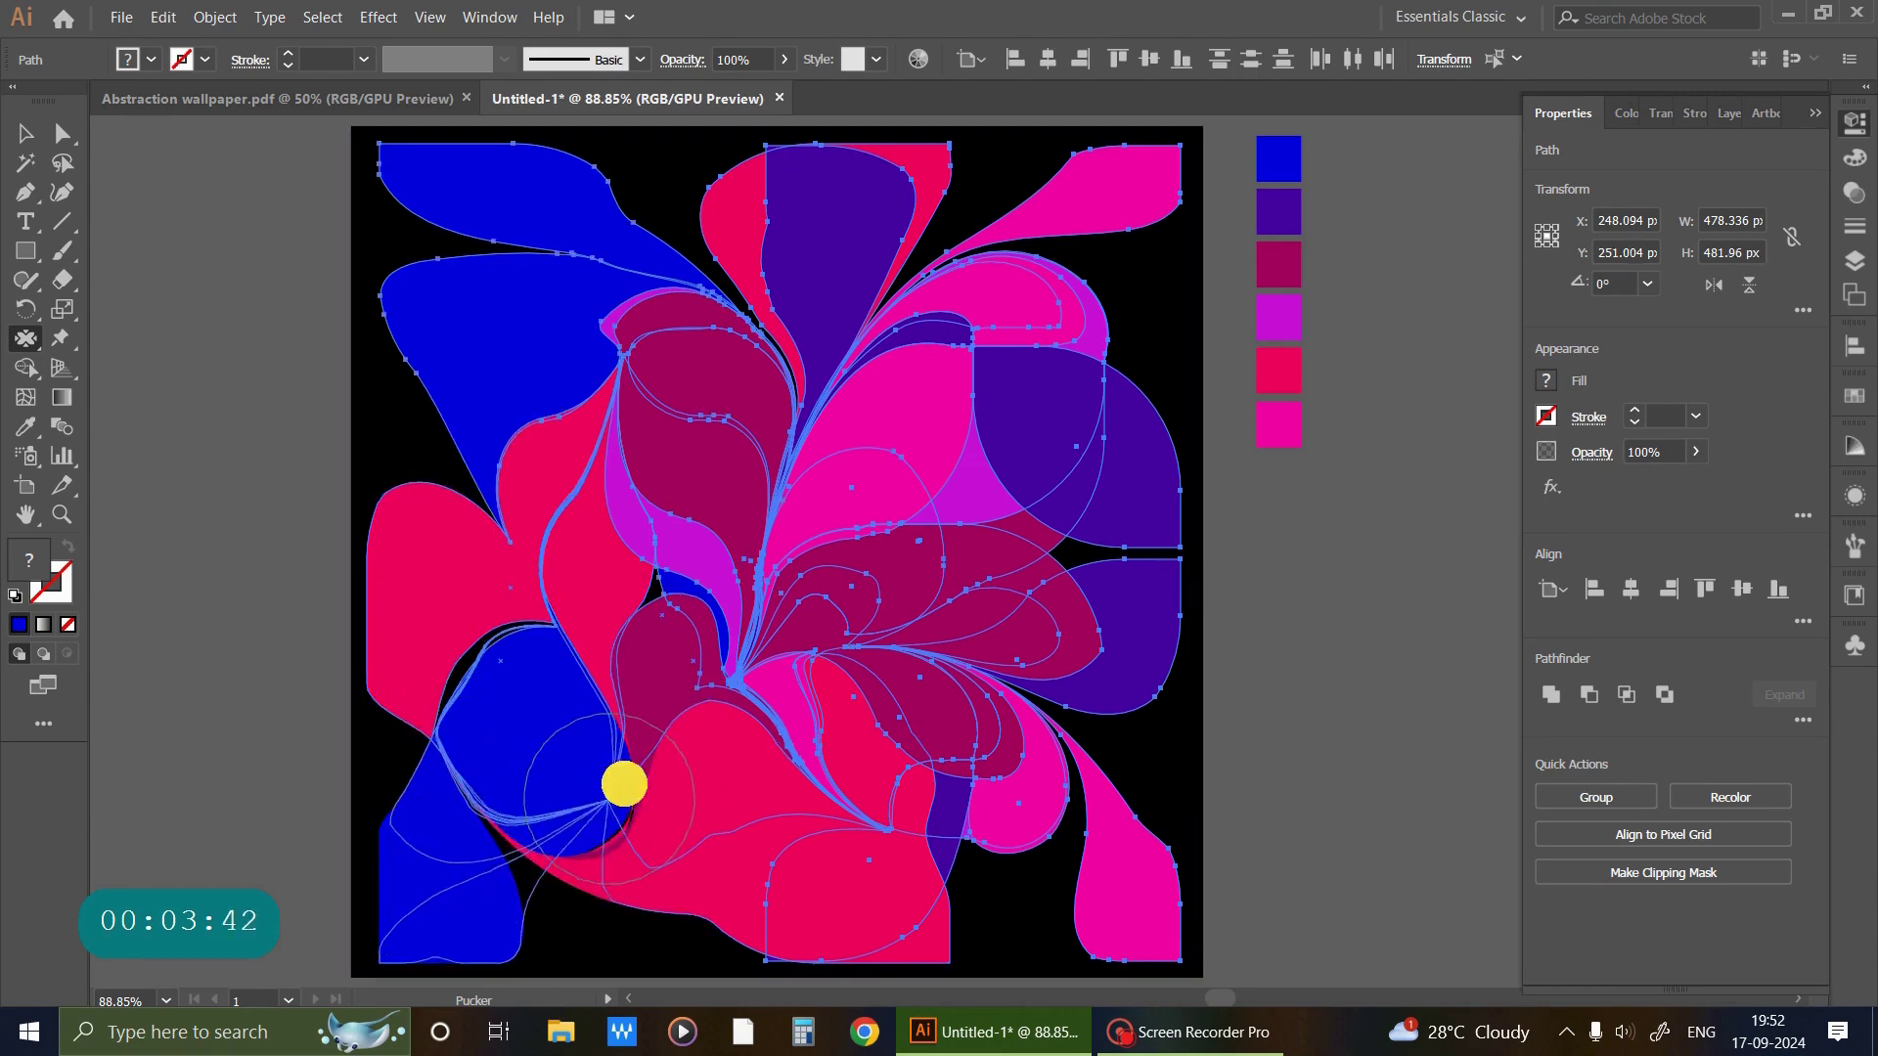
drag(605, 791, 702, 494)
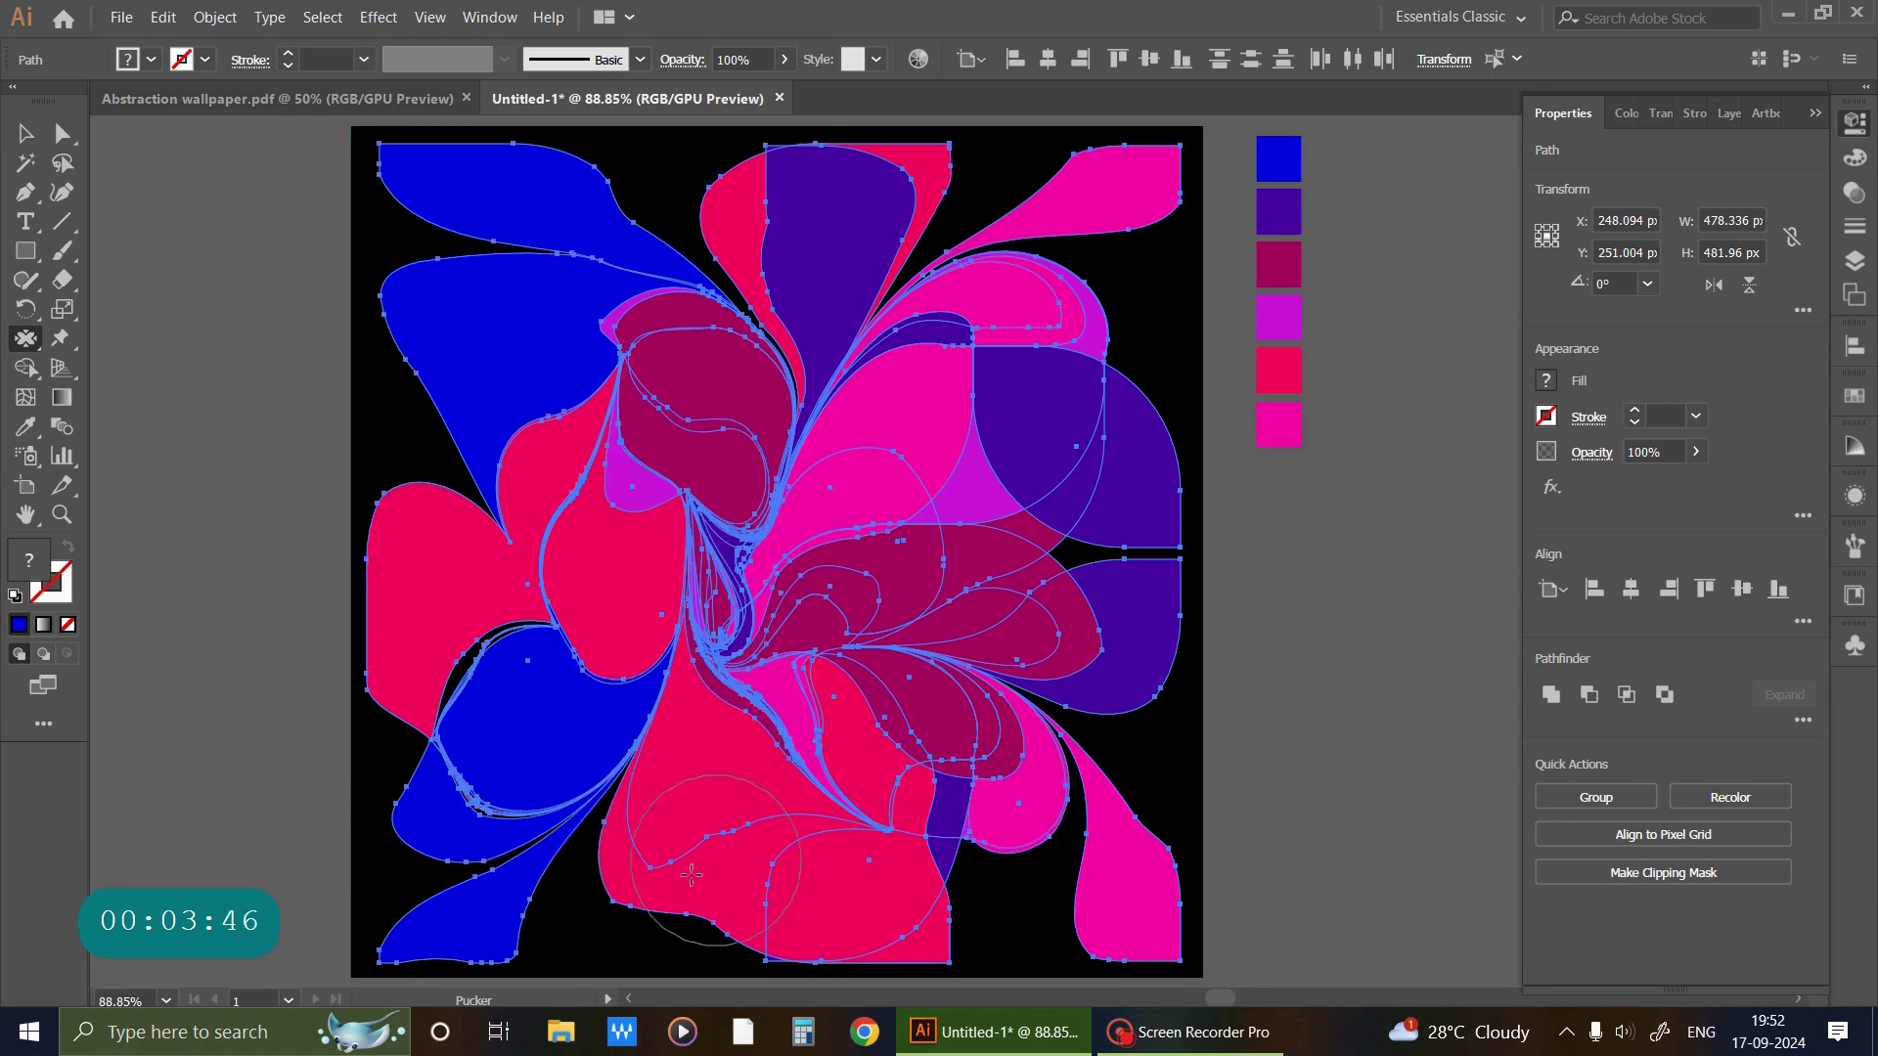
mouse_move(652, 895)
mouse_down()
mouse_move(638, 877)
mouse_move(683, 878)
mouse_up()
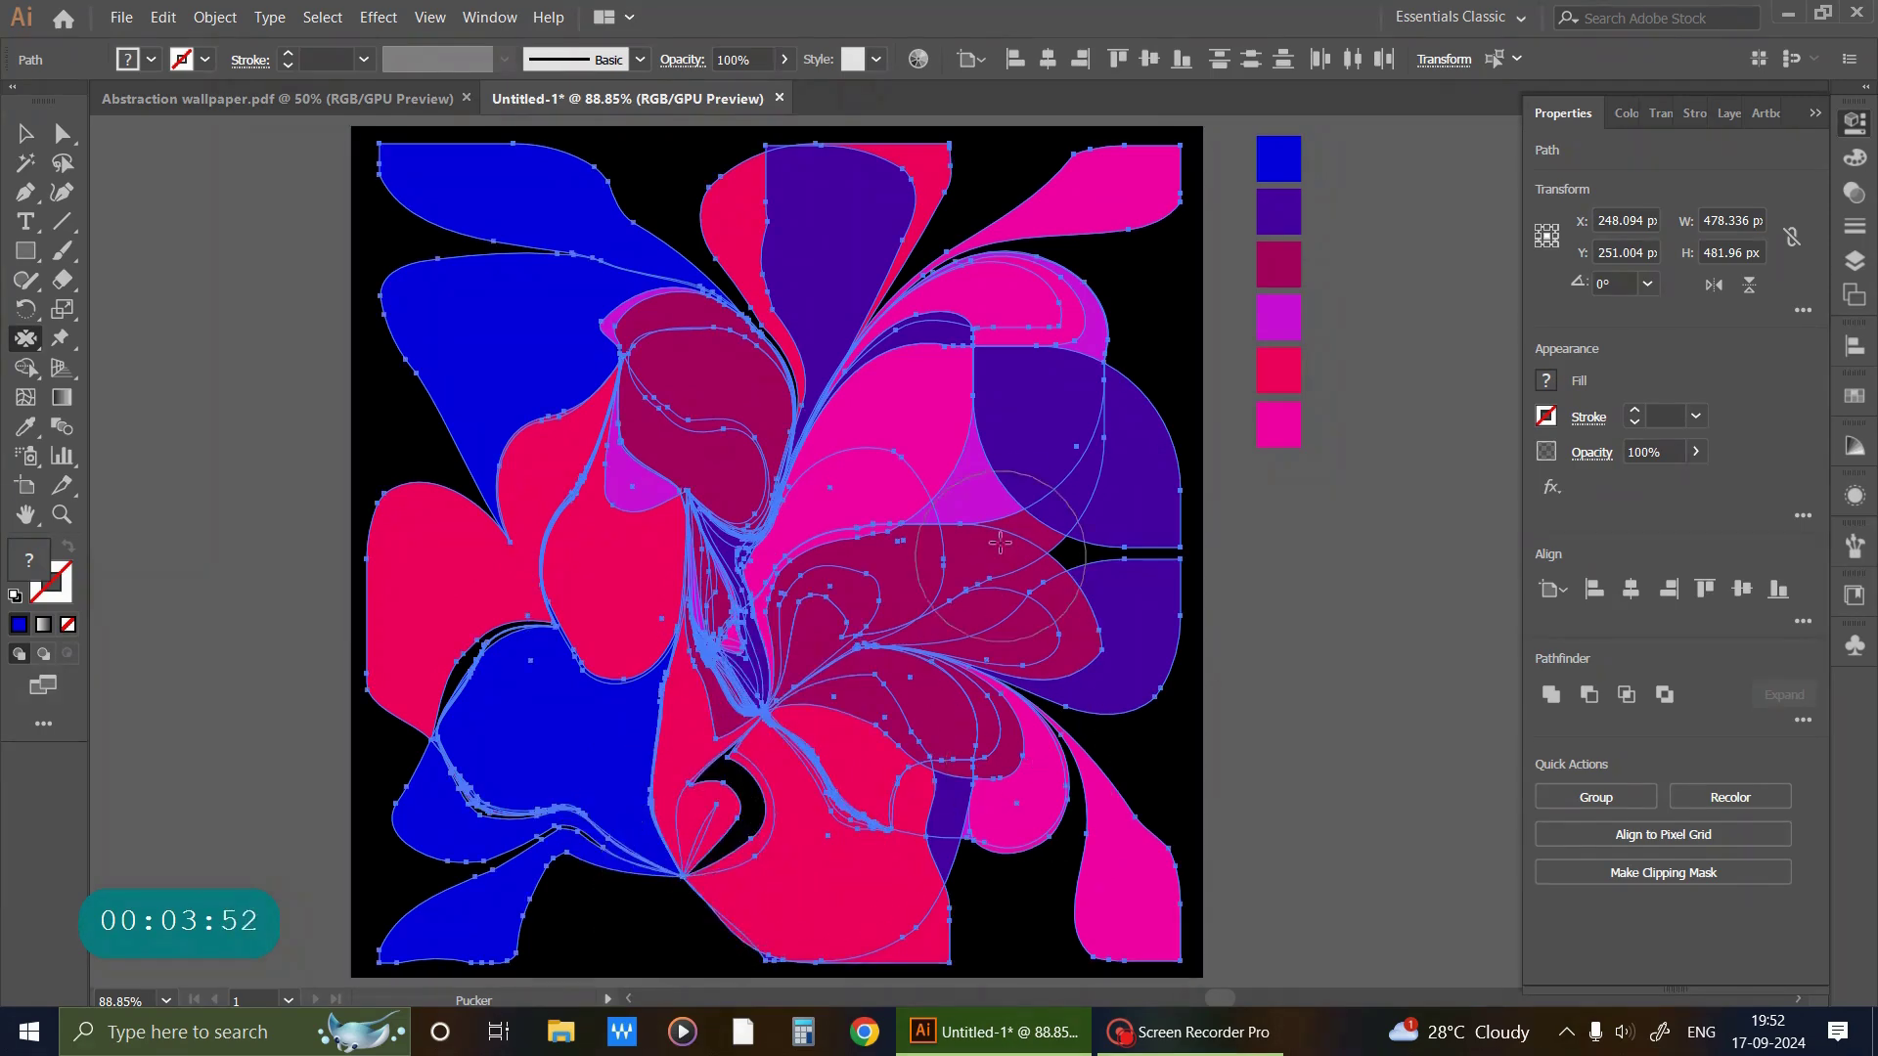
drag(766, 620, 754, 679)
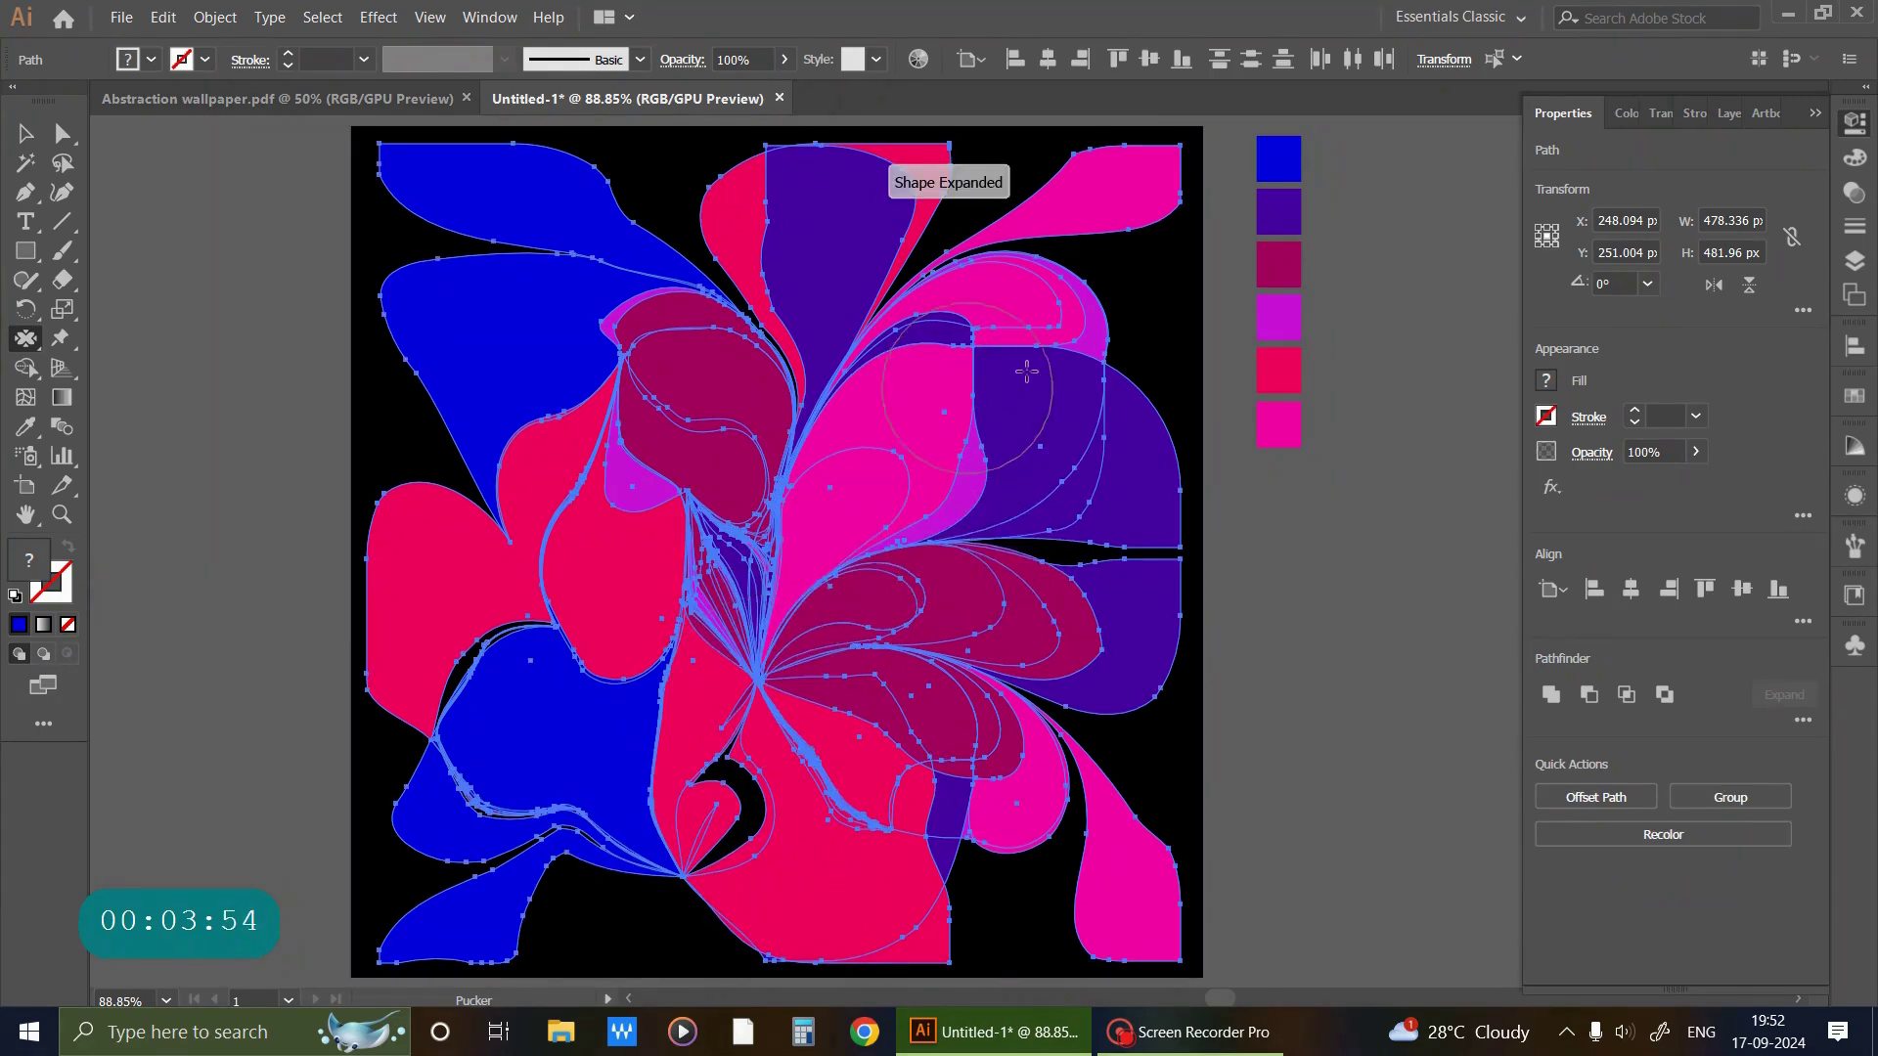
drag(1004, 451, 1135, 303)
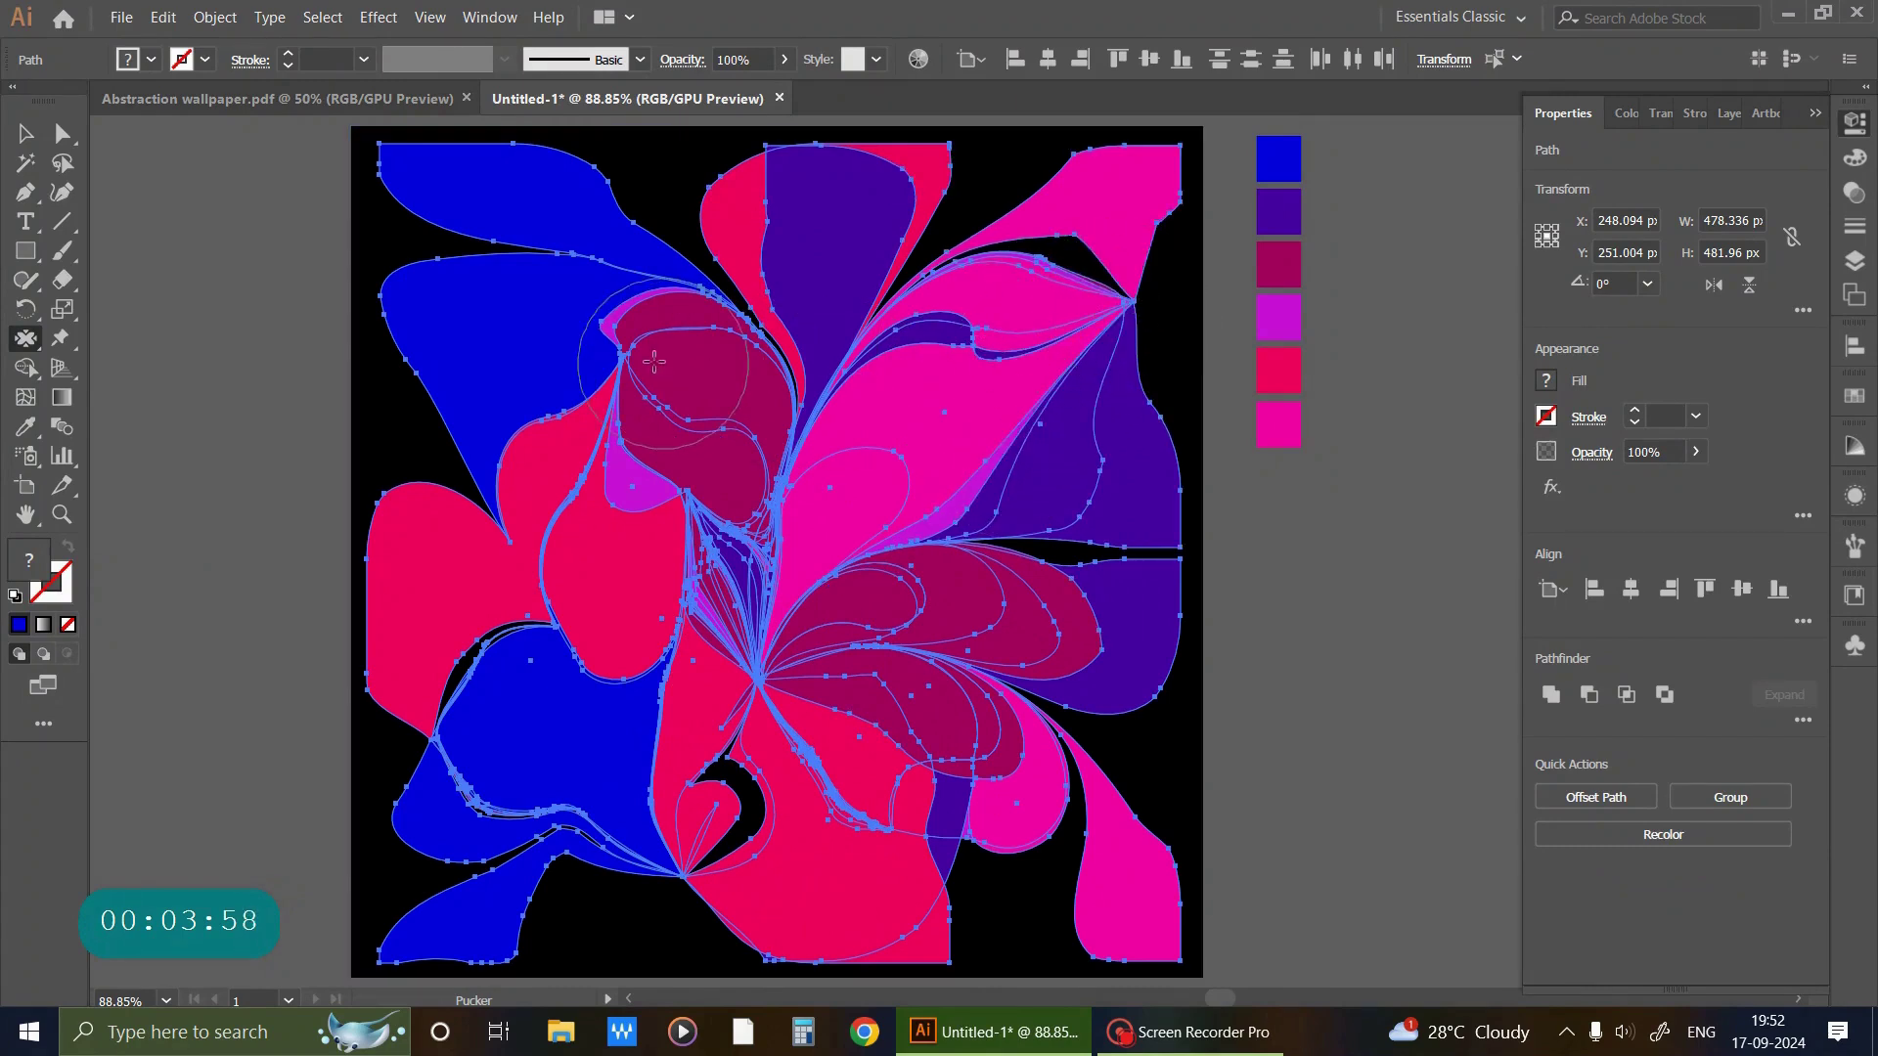
Stretch the upper maroon, red, purple and pink paths into long pinched points.
drag(655, 362, 434, 459)
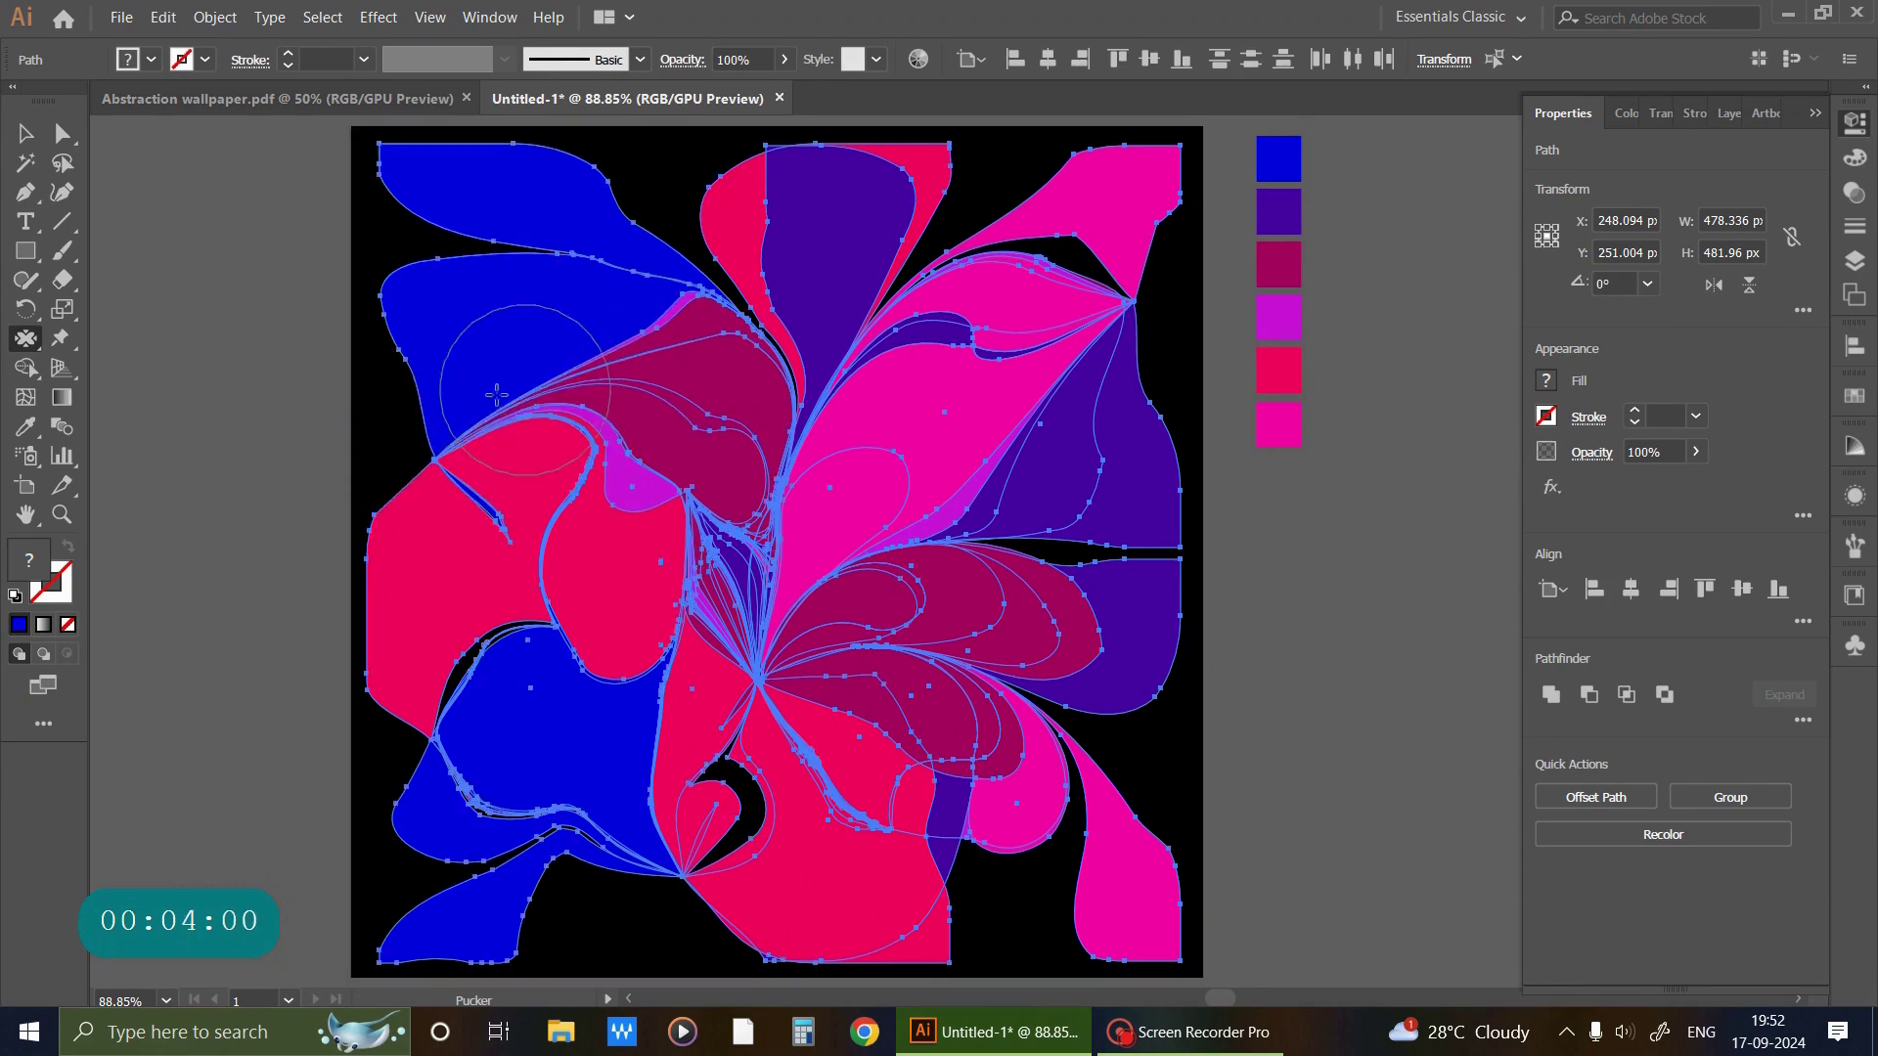
drag(467, 390, 690, 319)
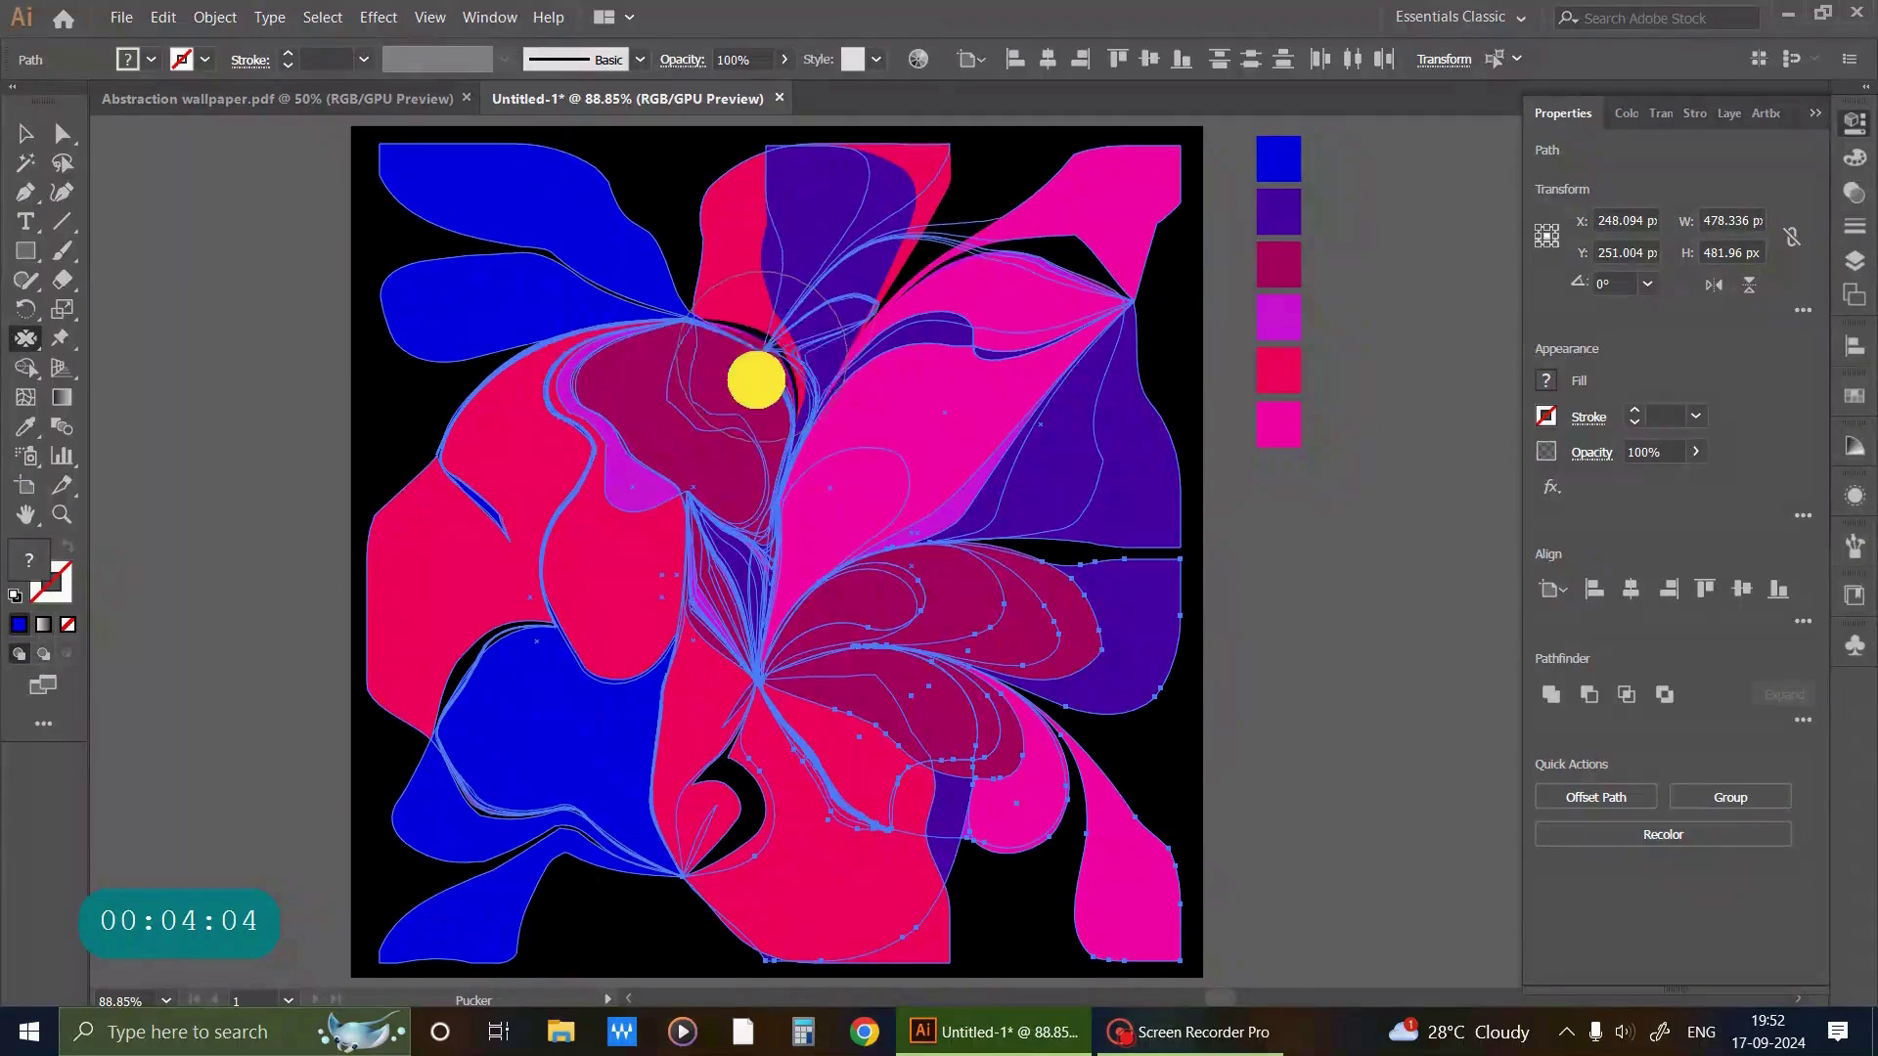
mouse_move(918, 225)
mouse_down()
mouse_move(751, 410)
mouse_move(917, 617)
mouse_up()
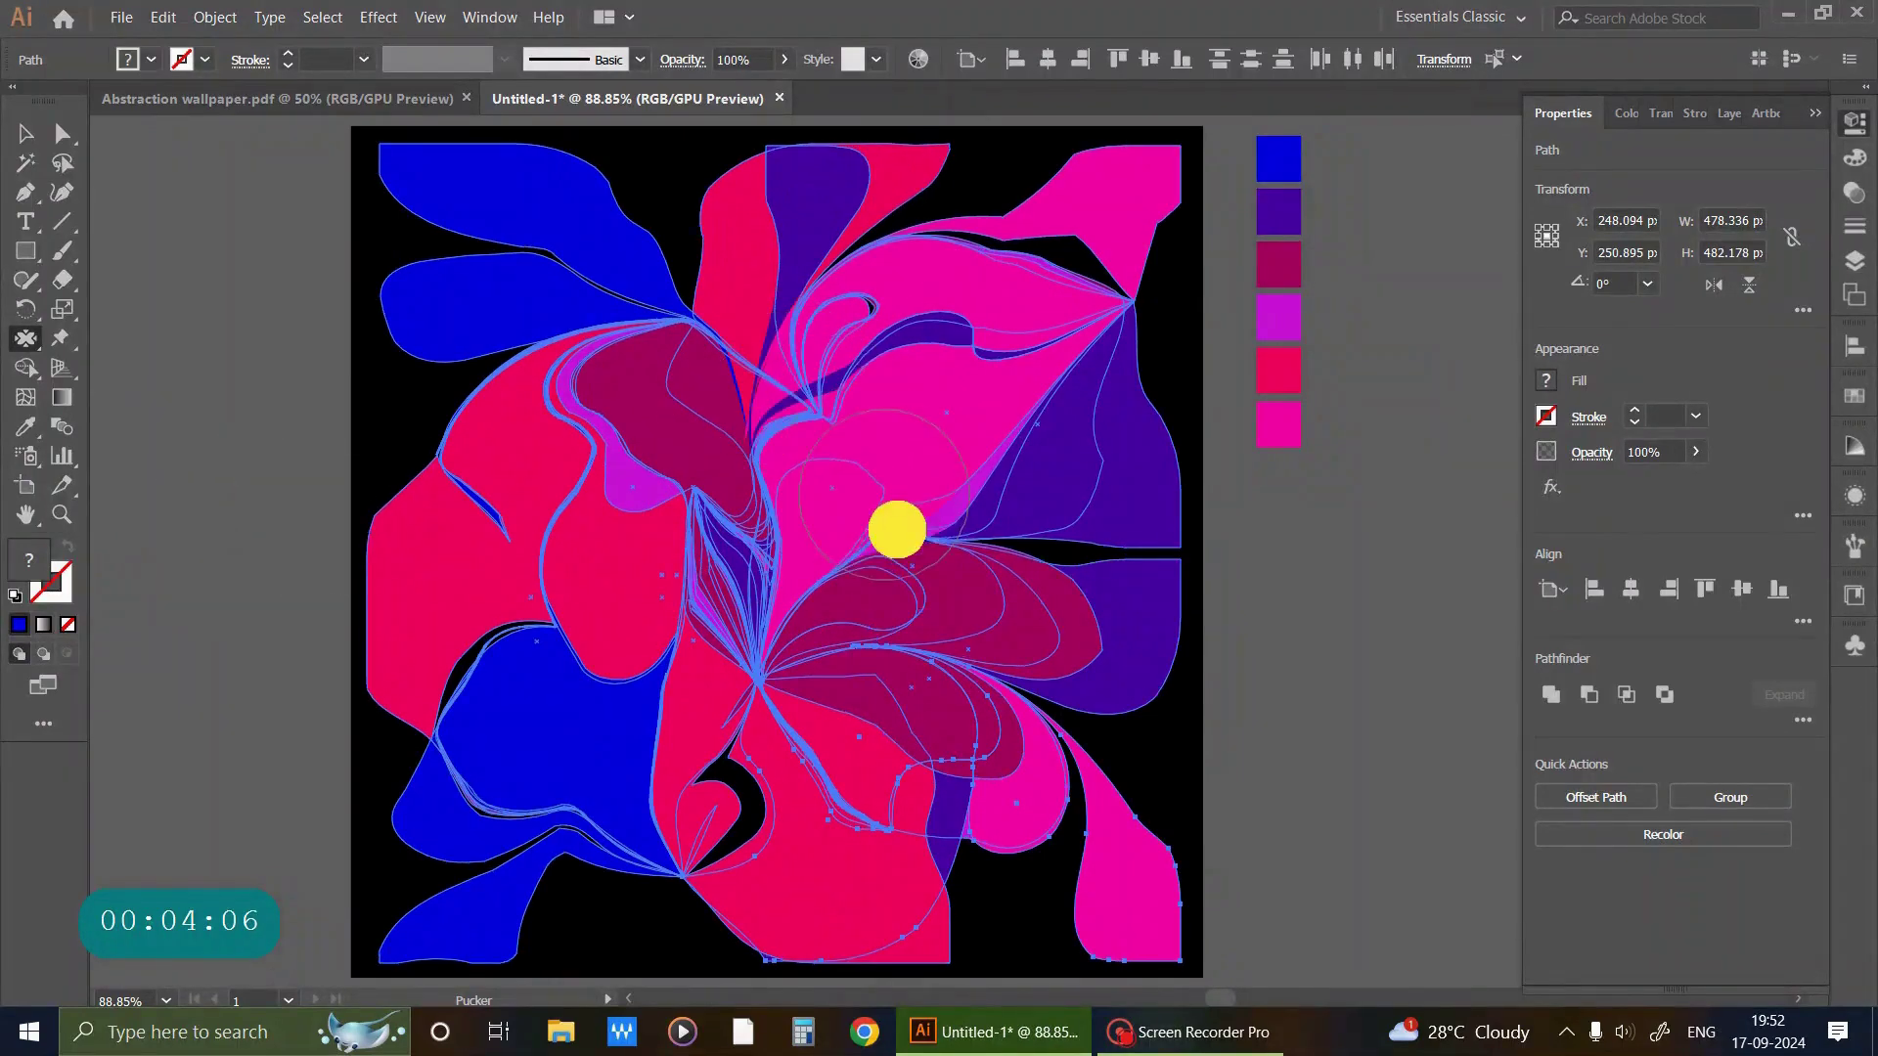
drag(854, 281, 839, 572)
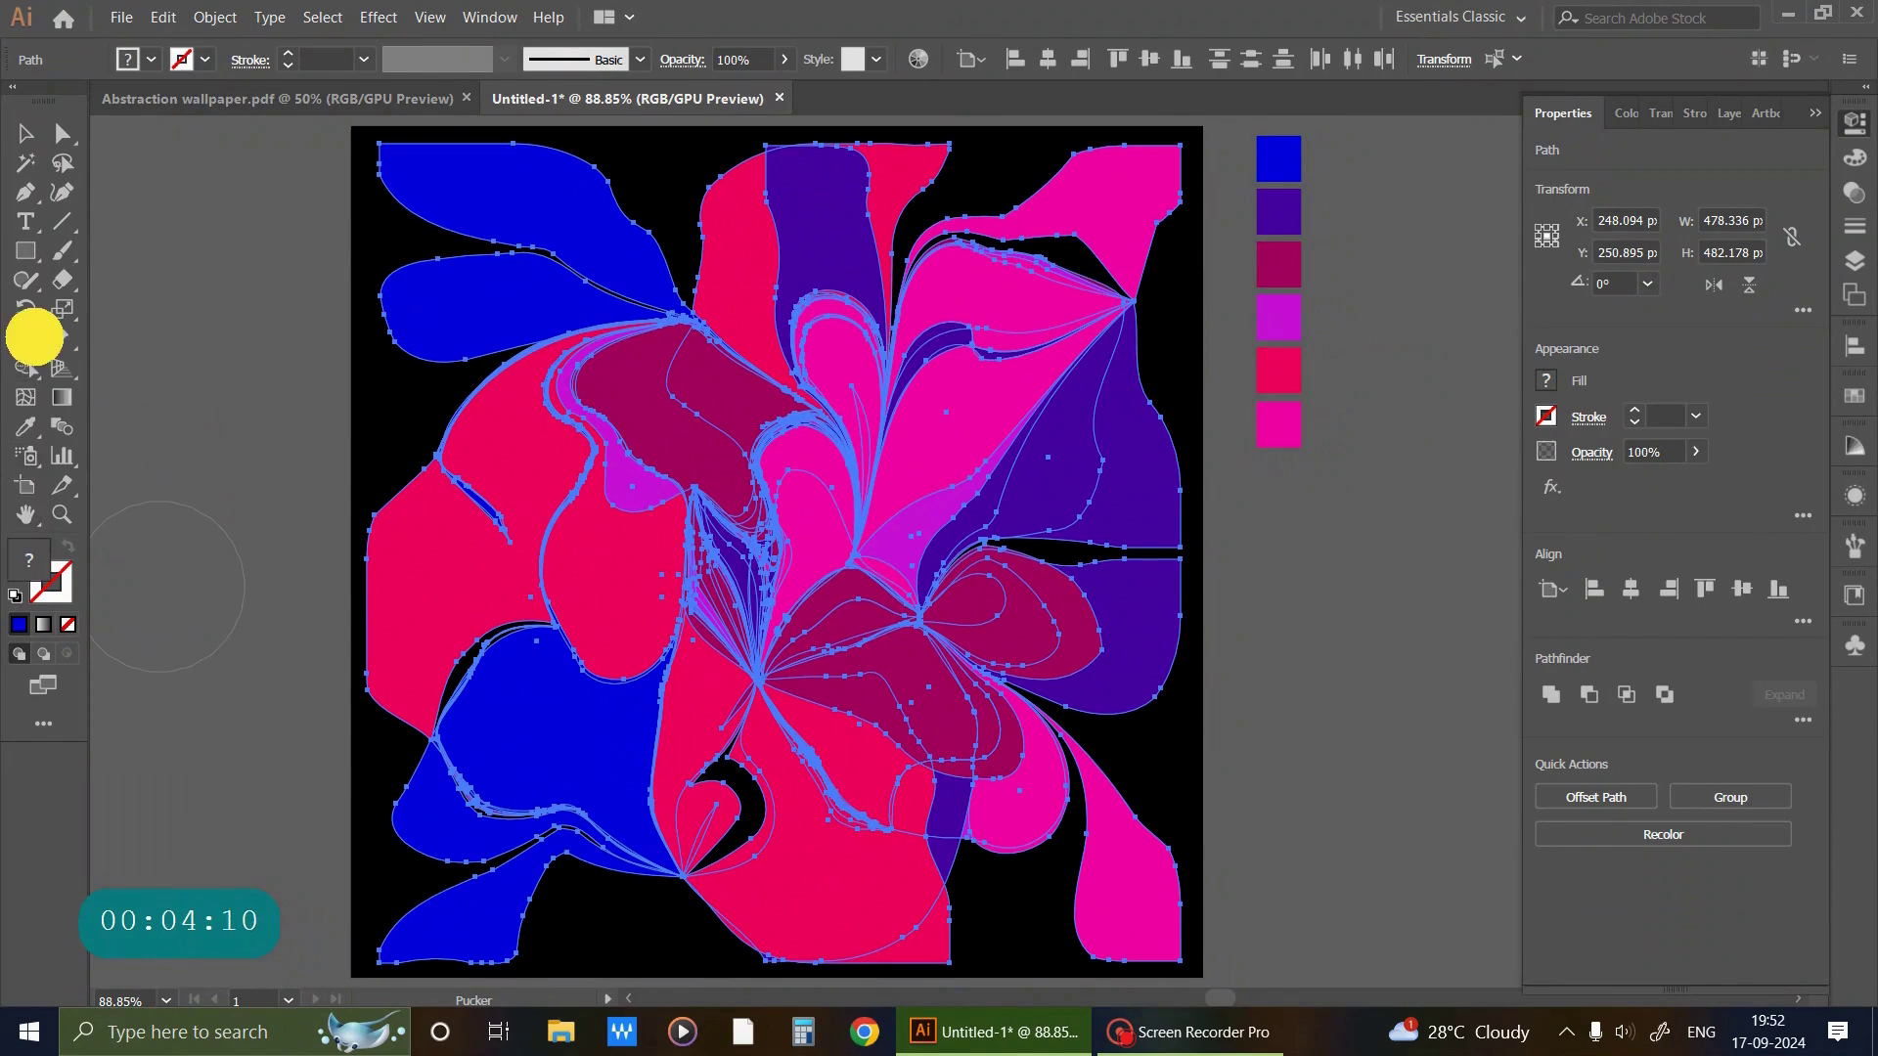
drag(34, 336, 155, 393)
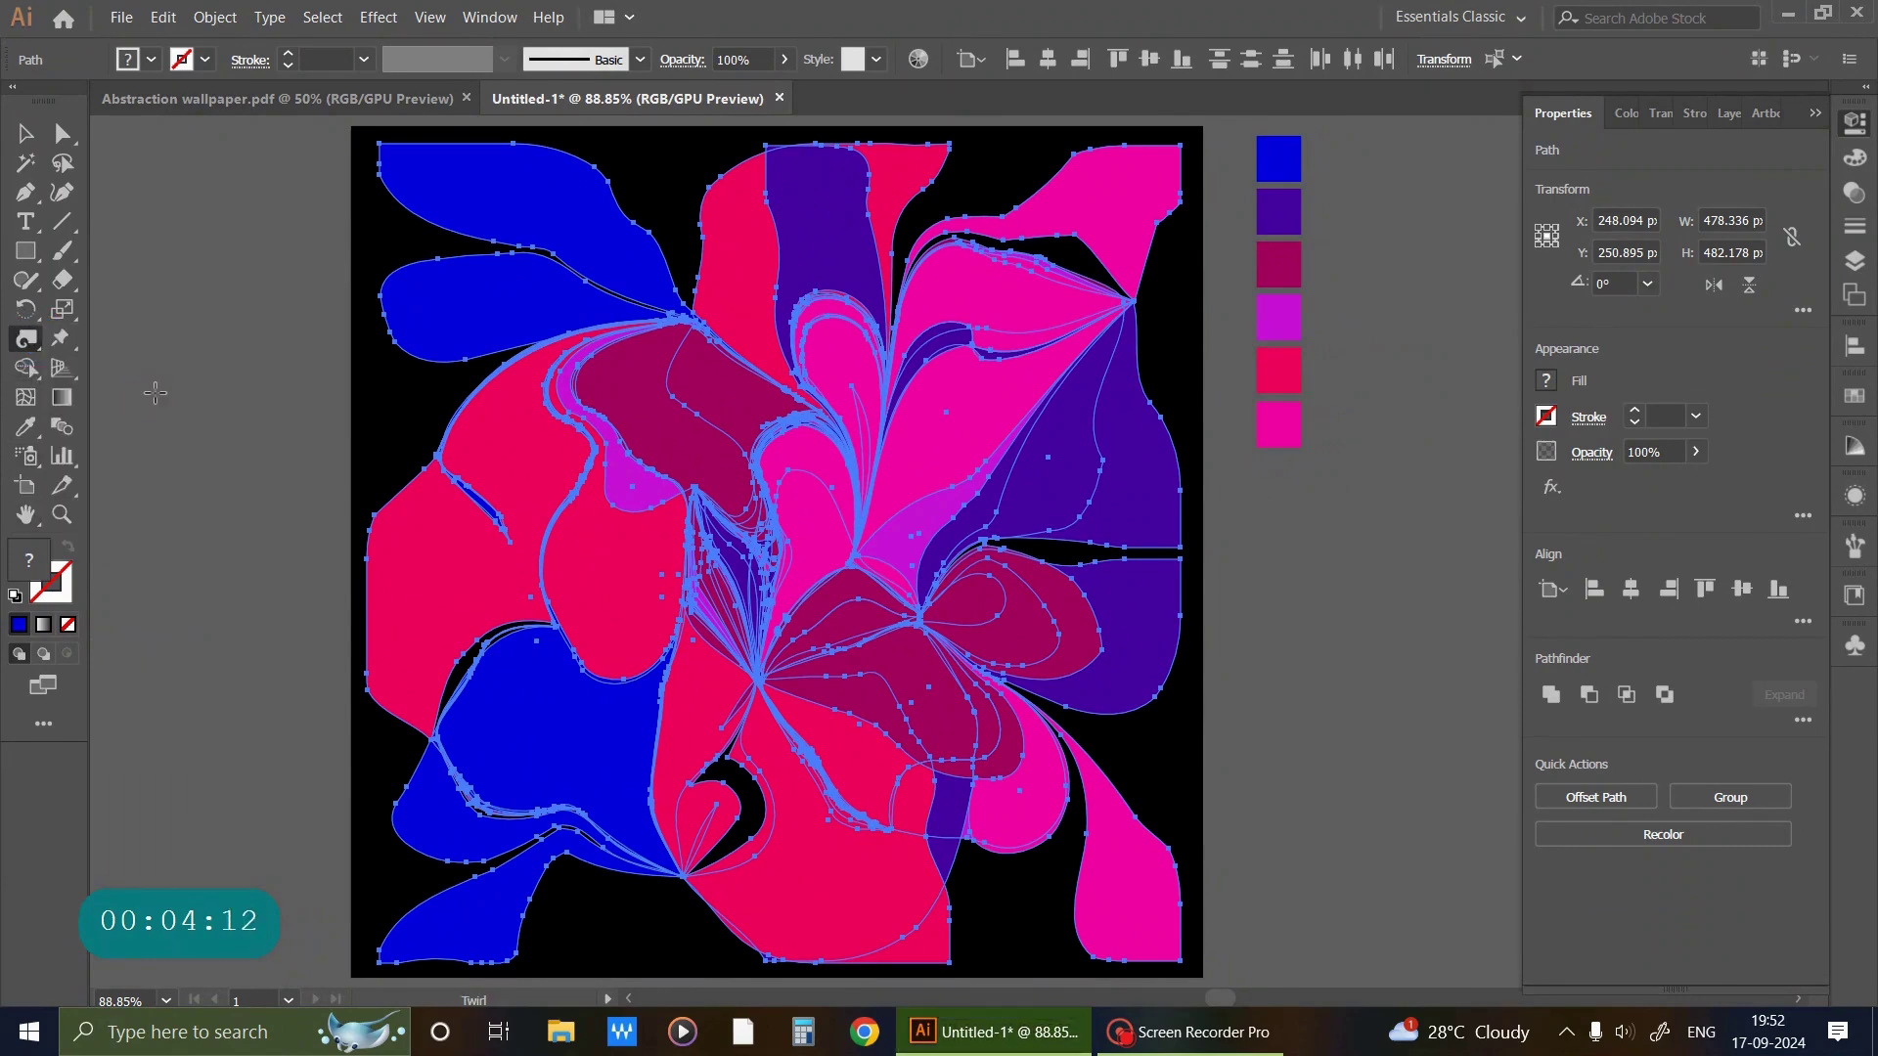
Twirl spirals into the upper-left blue, lower-right, lower-centre, left pink, top-right and left-centre spots.
drag(468, 315, 650, 266)
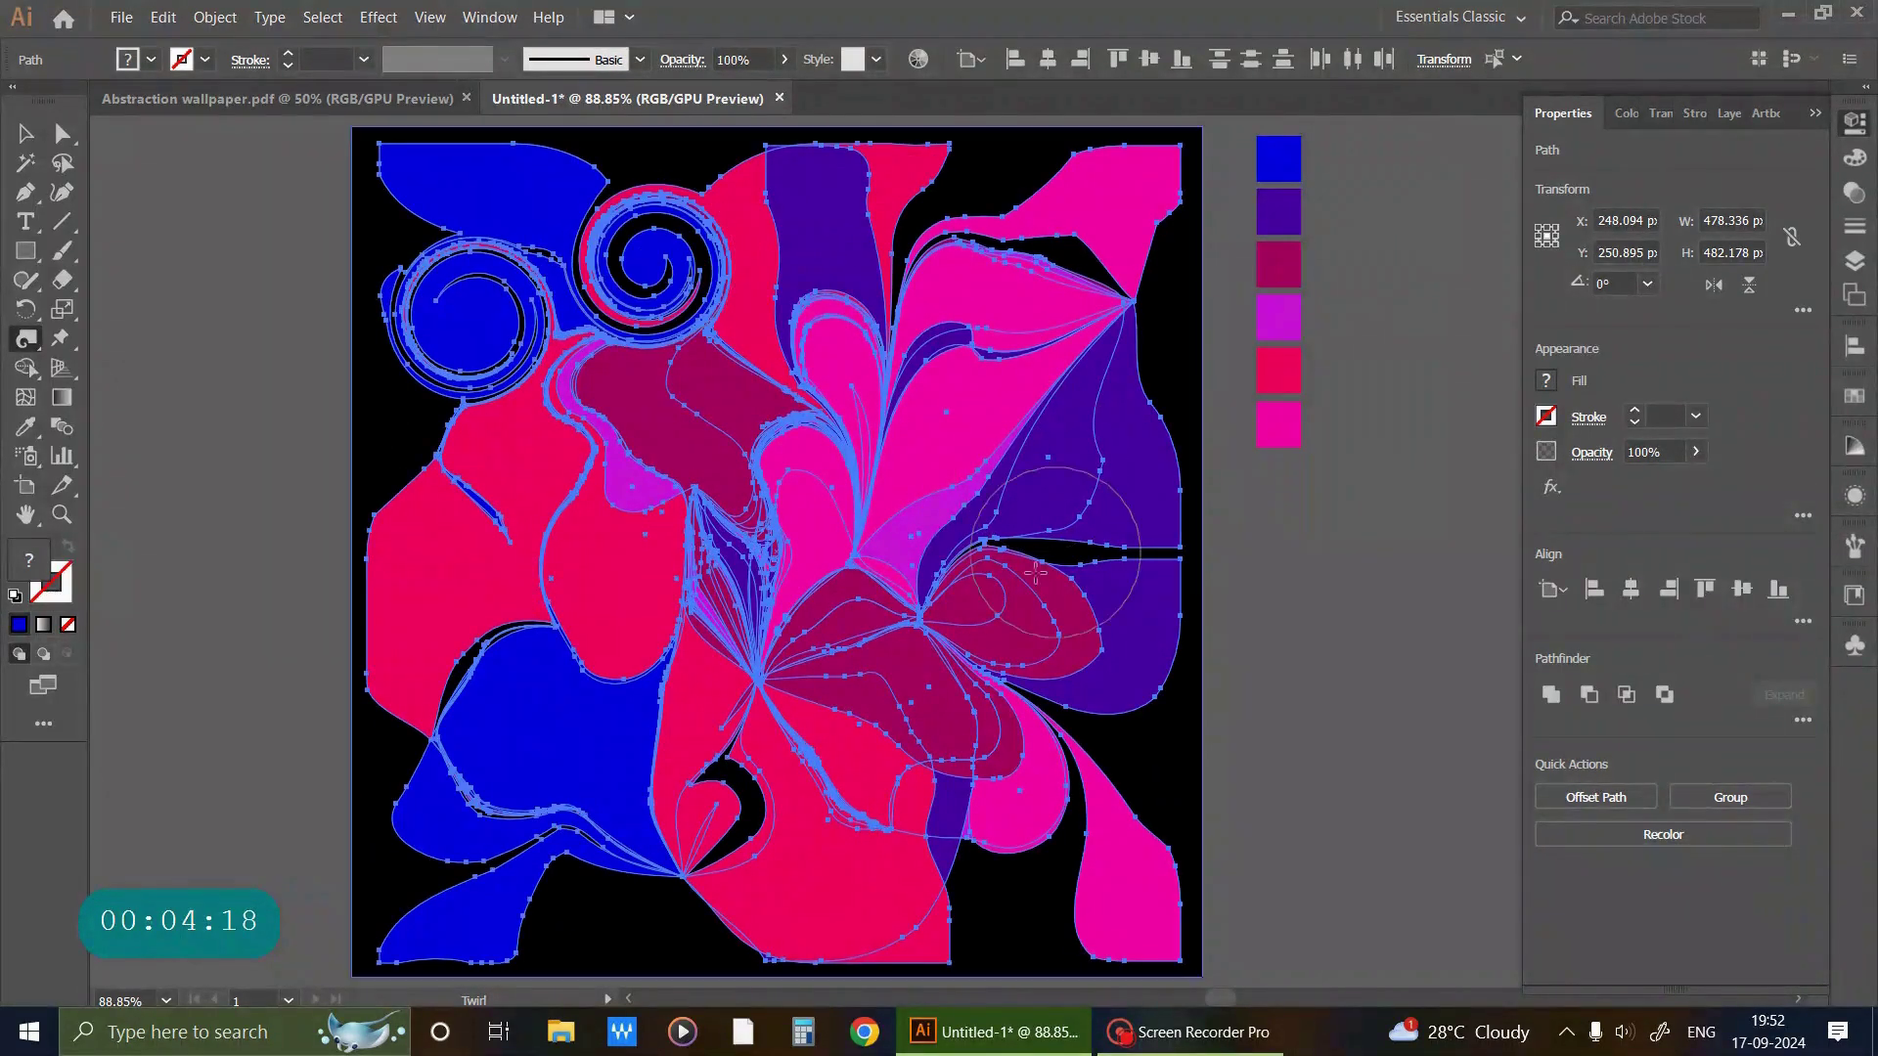
drag(920, 753, 915, 754)
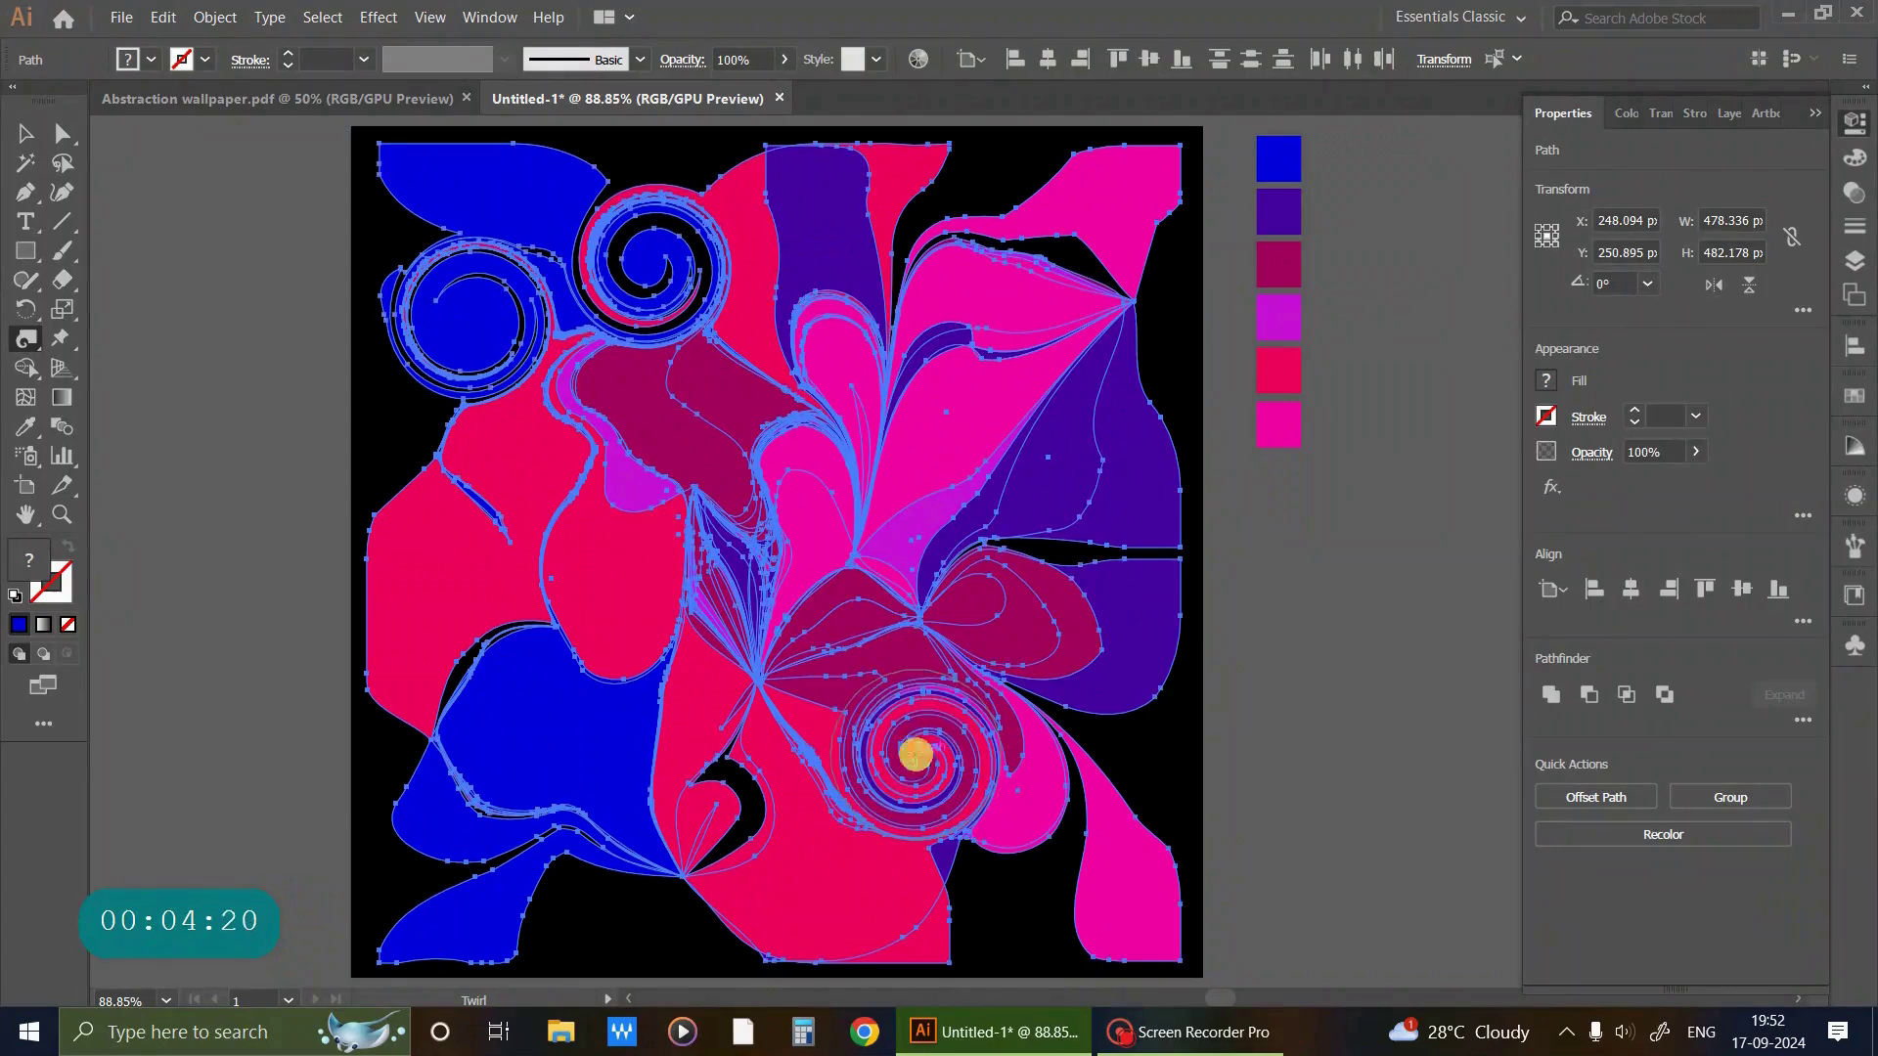
drag(734, 831, 735, 834)
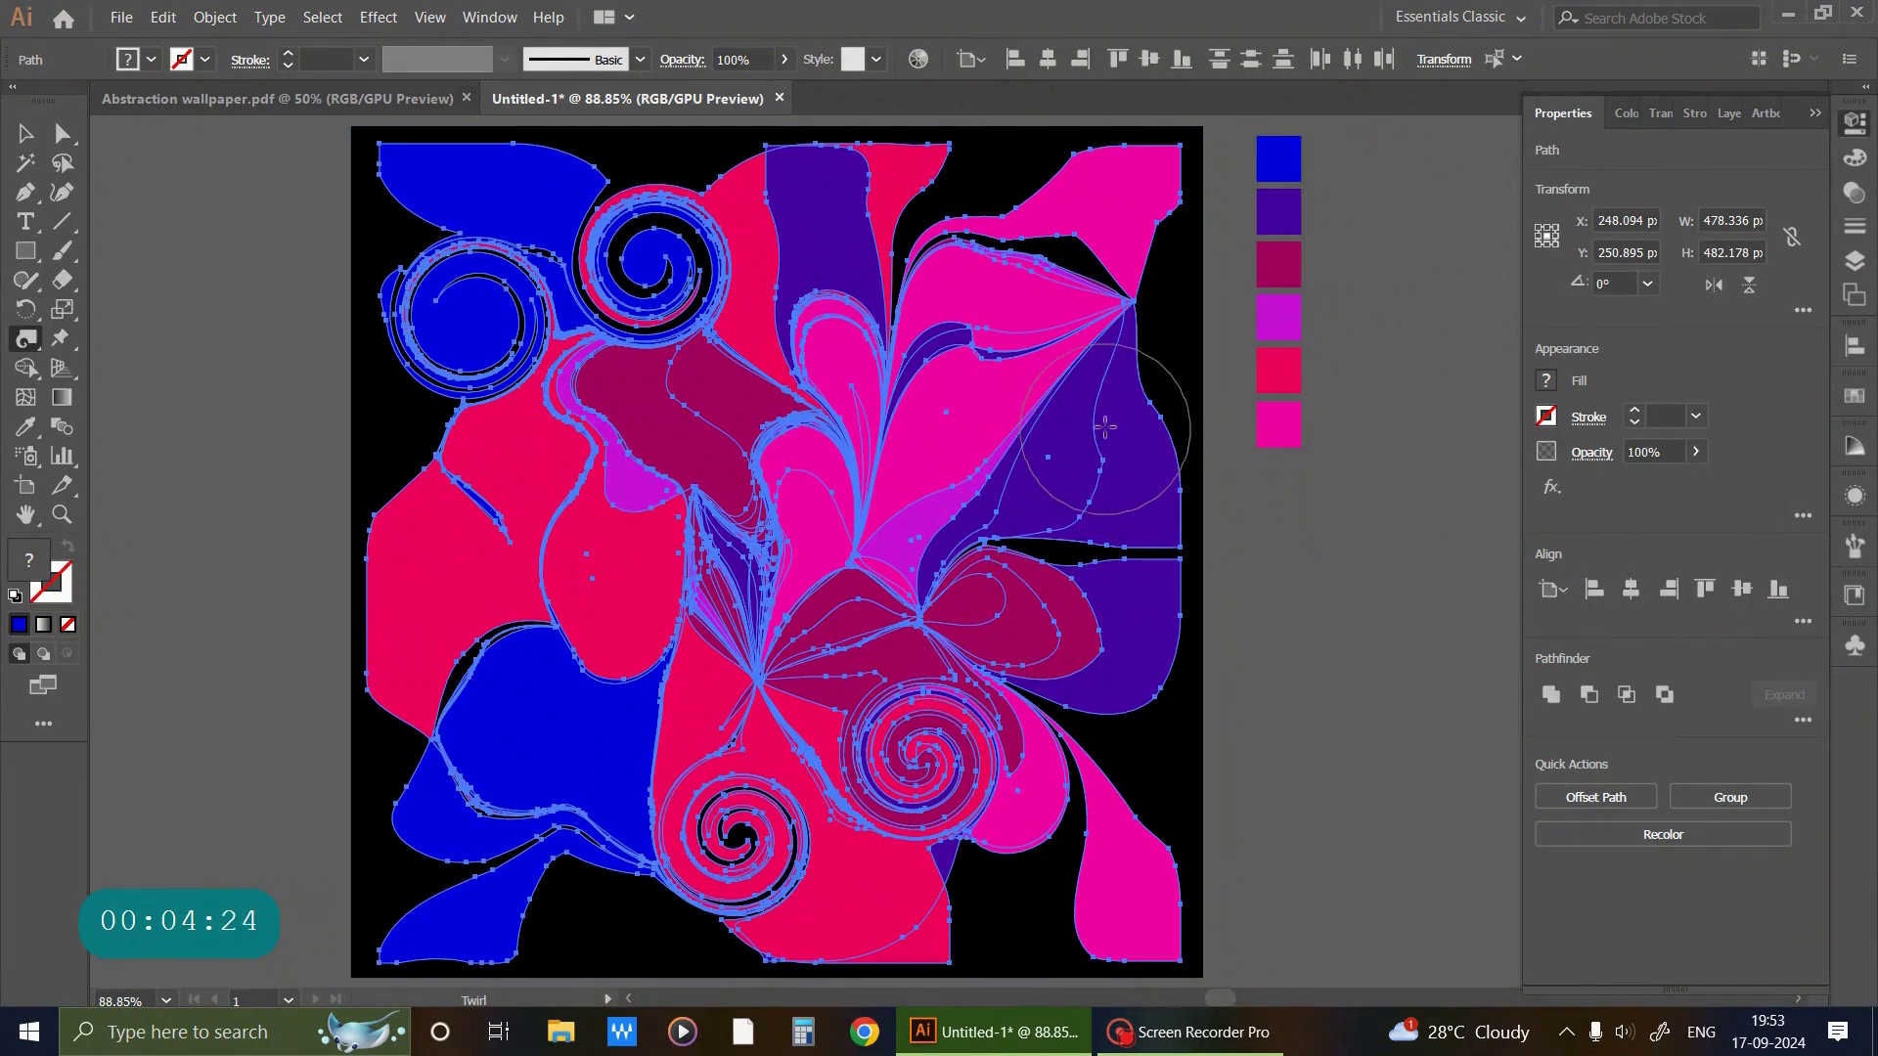
drag(1102, 420, 1105, 430)
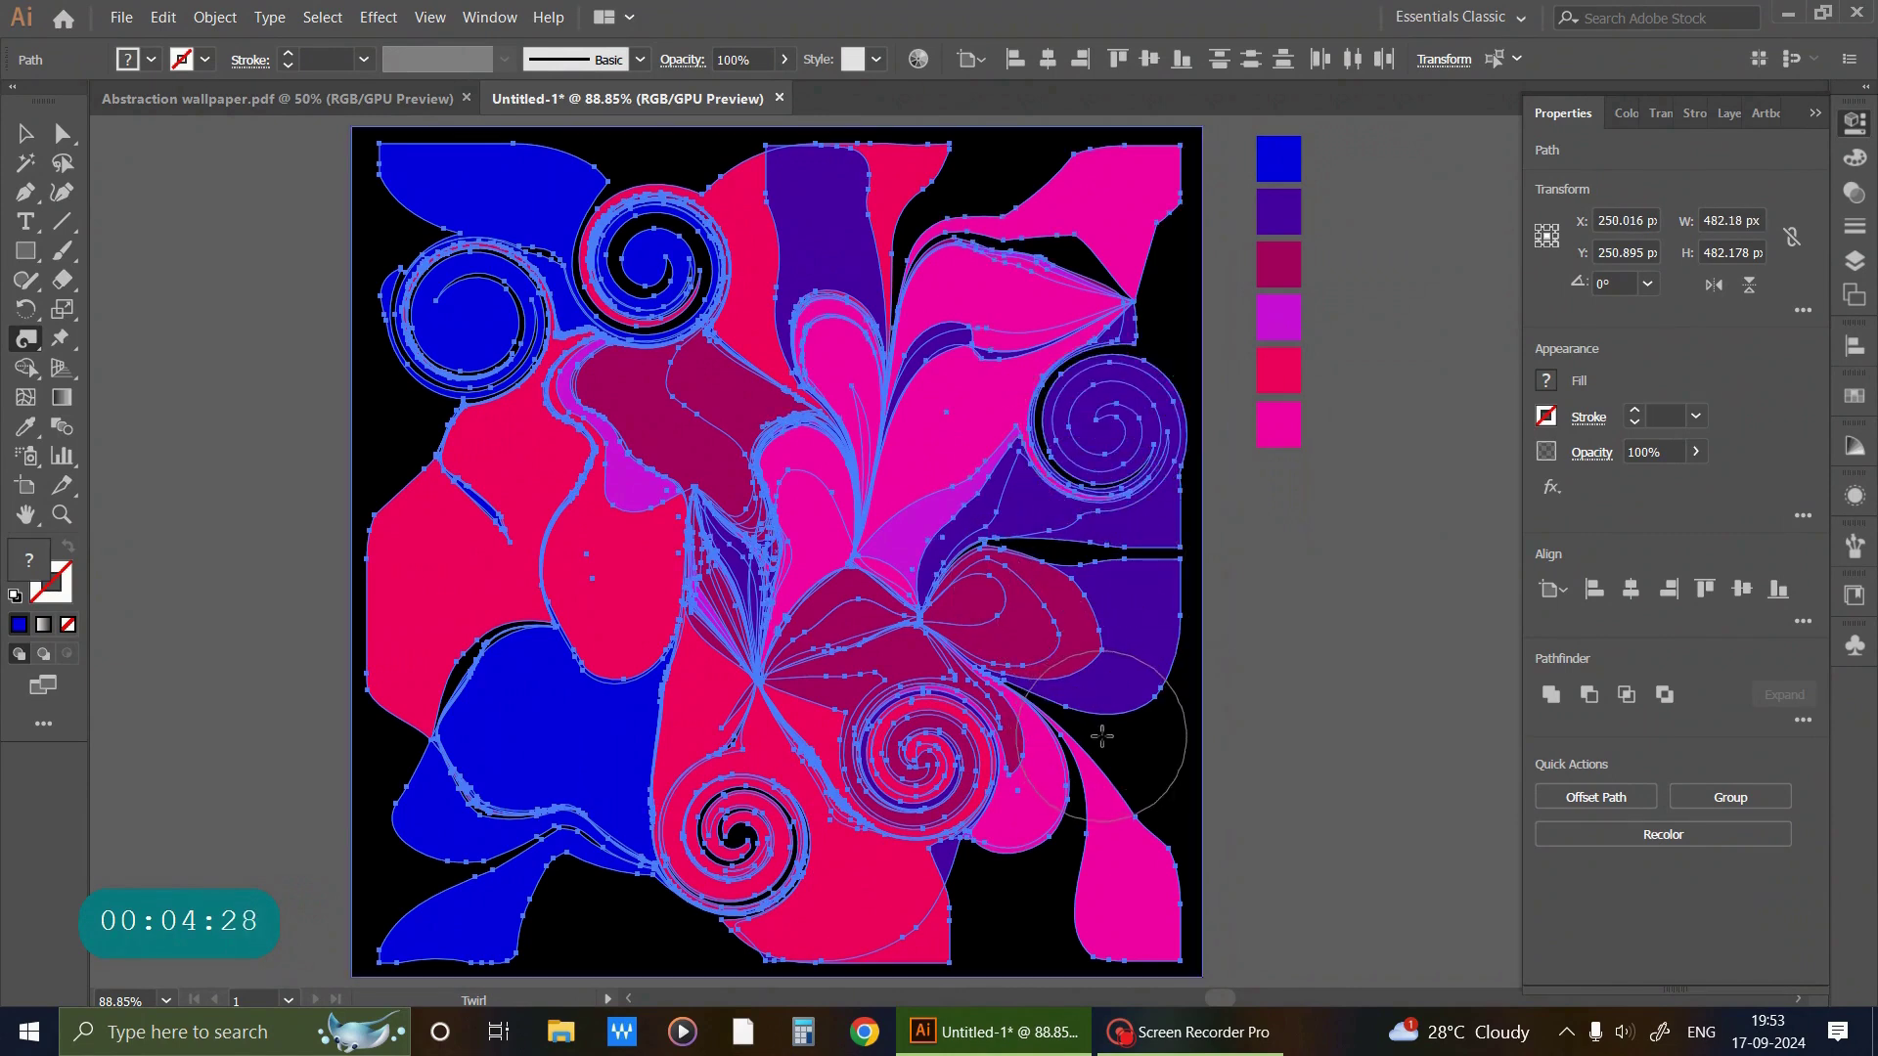
drag(1103, 736, 1106, 744)
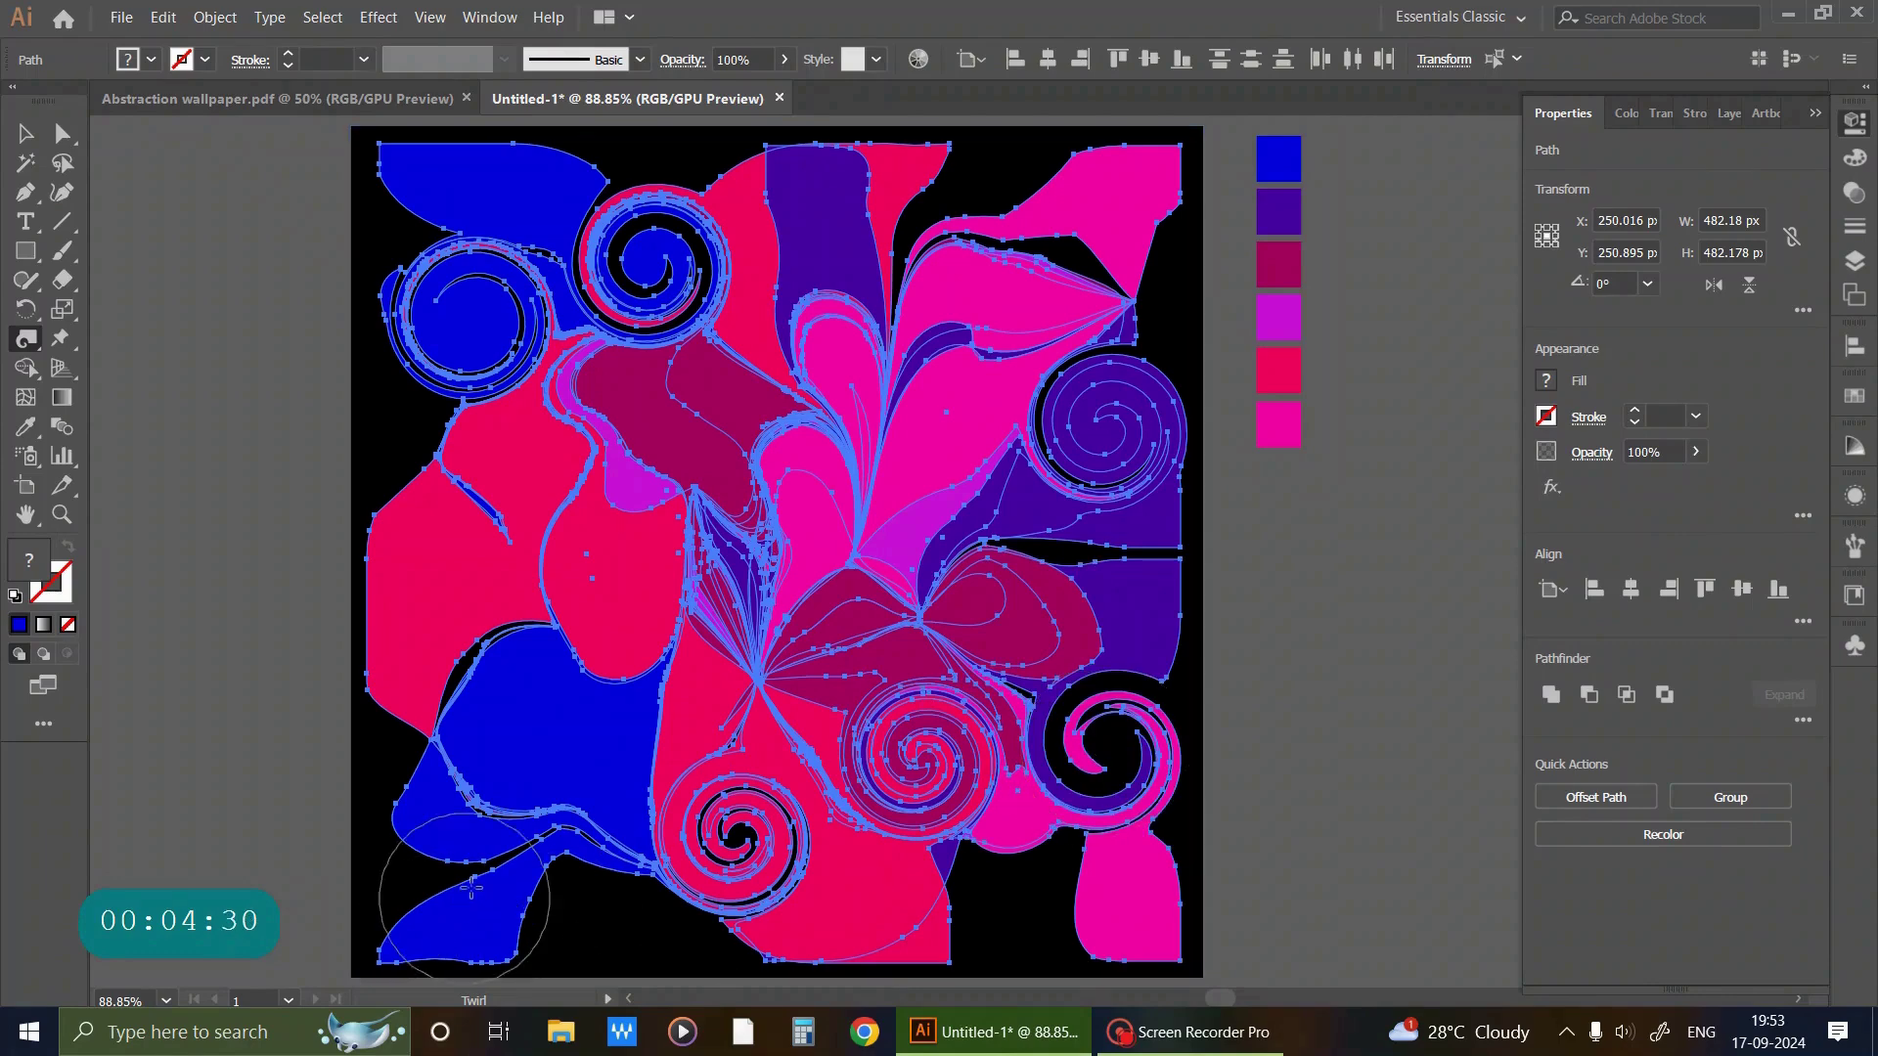
drag(472, 887, 473, 885)
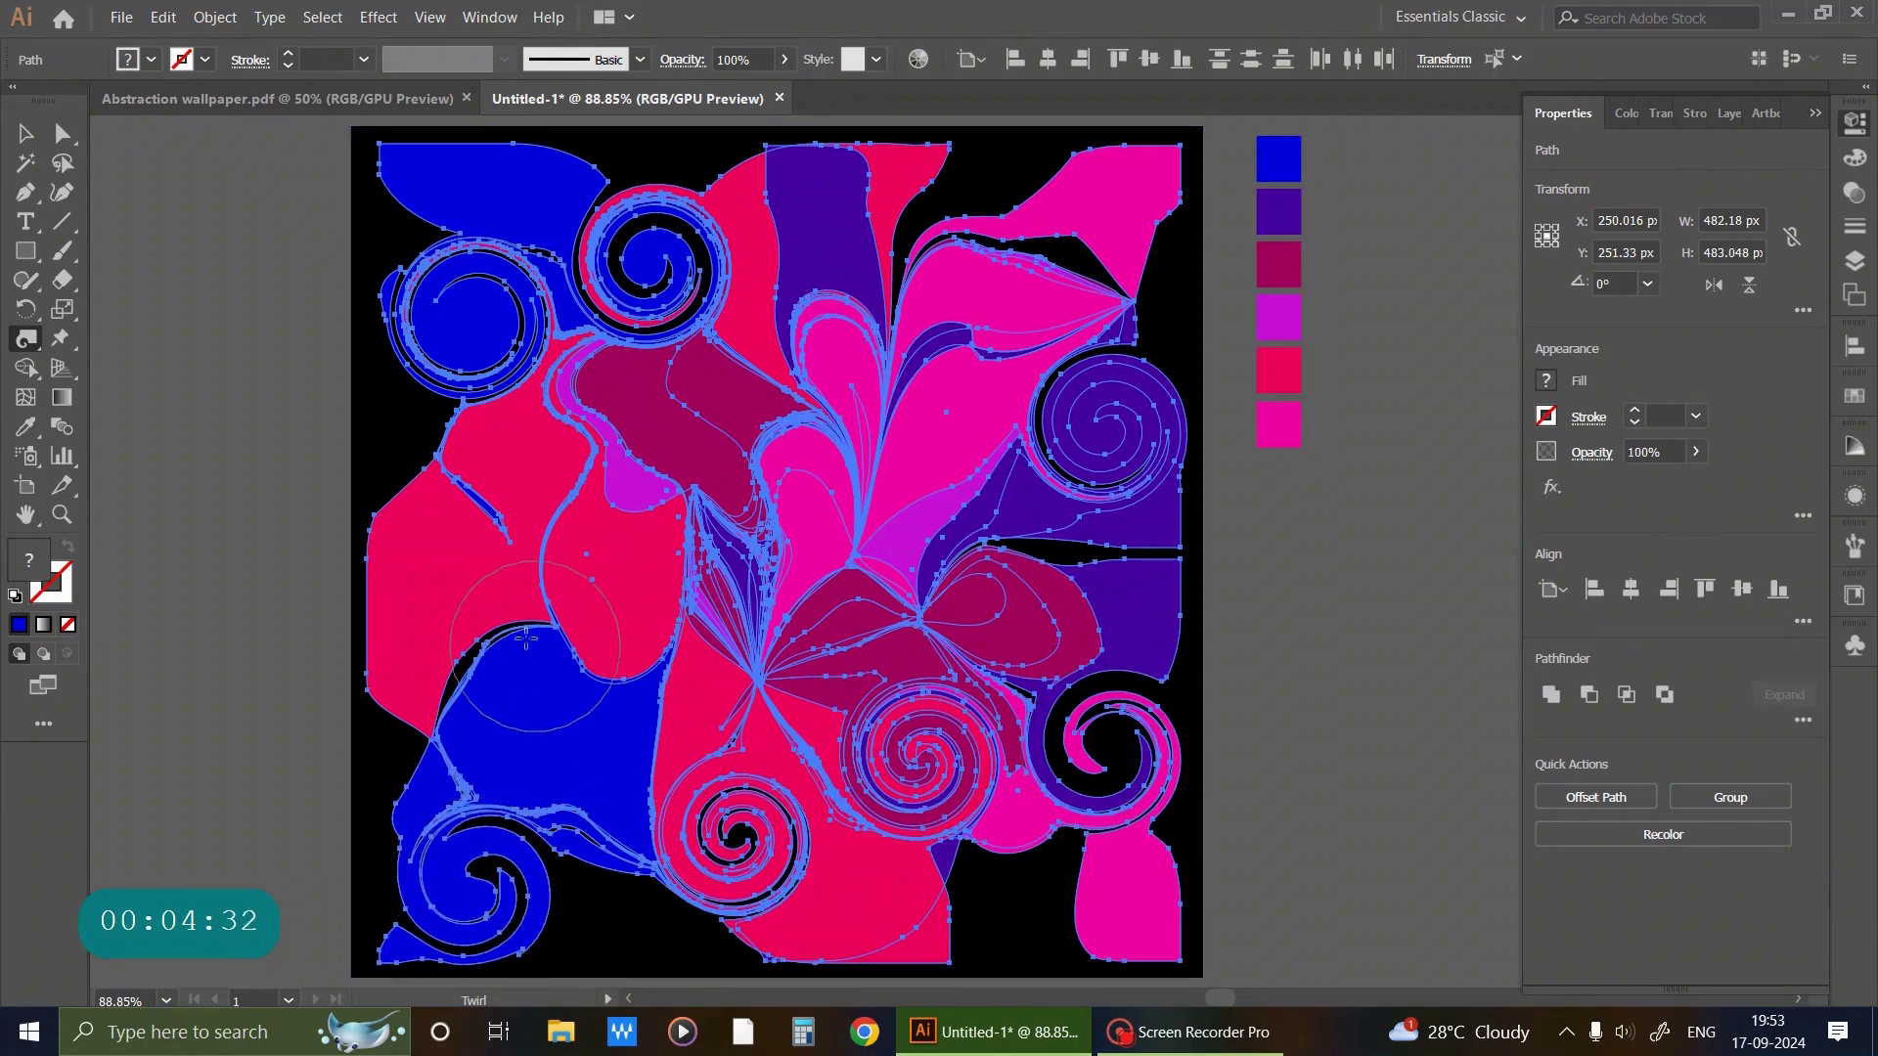
drag(461, 592, 460, 593)
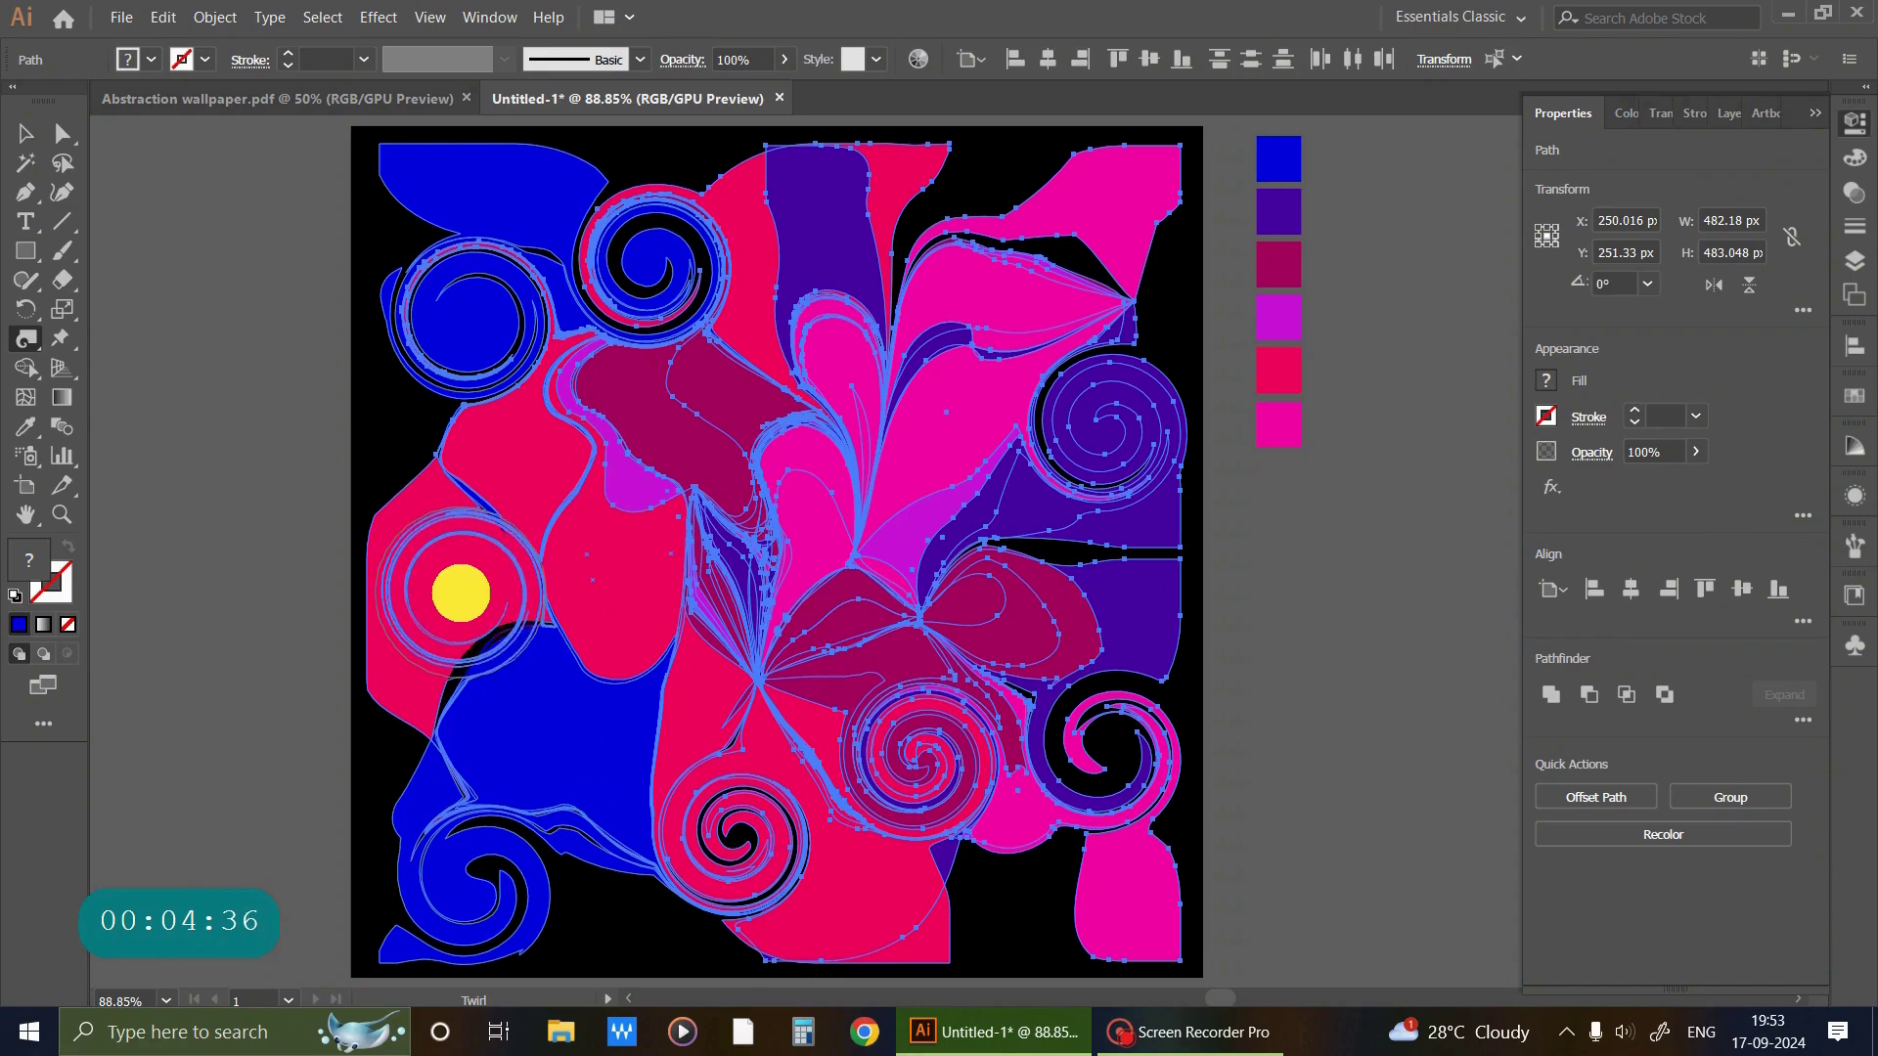
drag(460, 592, 460, 592)
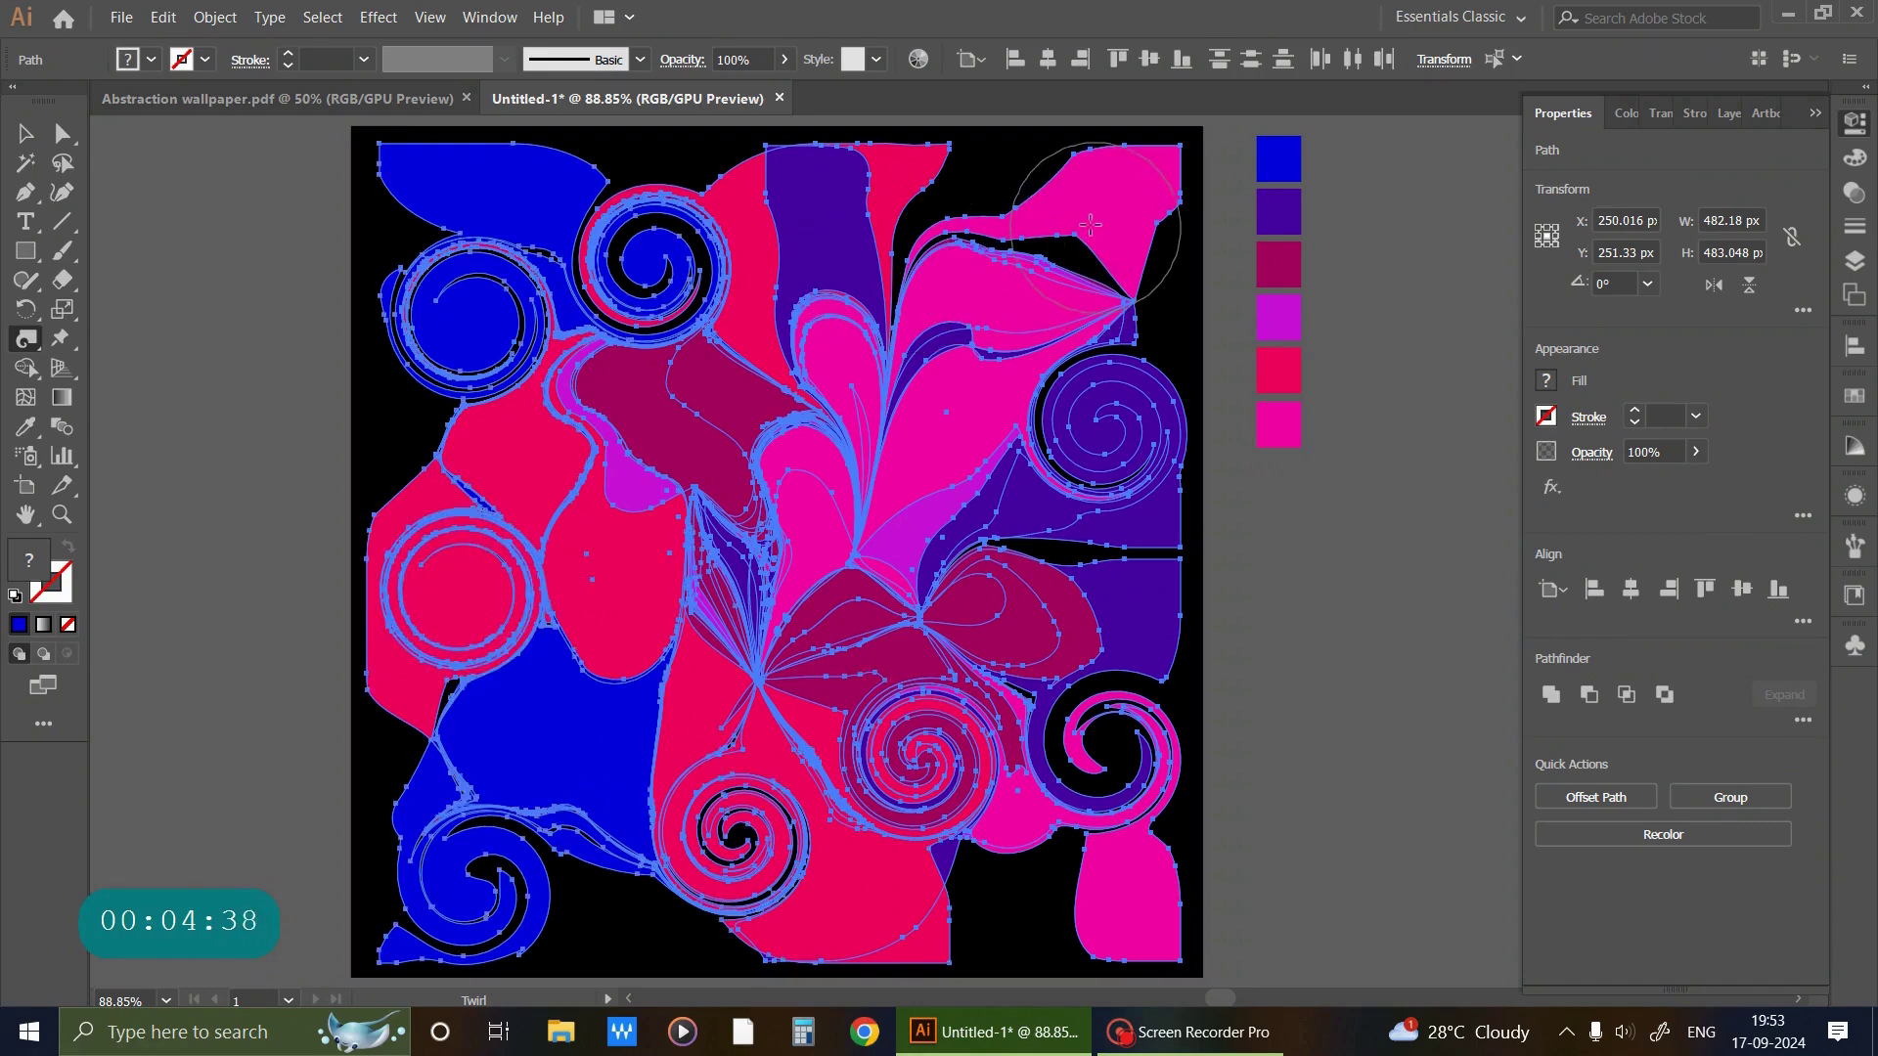
drag(1090, 224, 1085, 220)
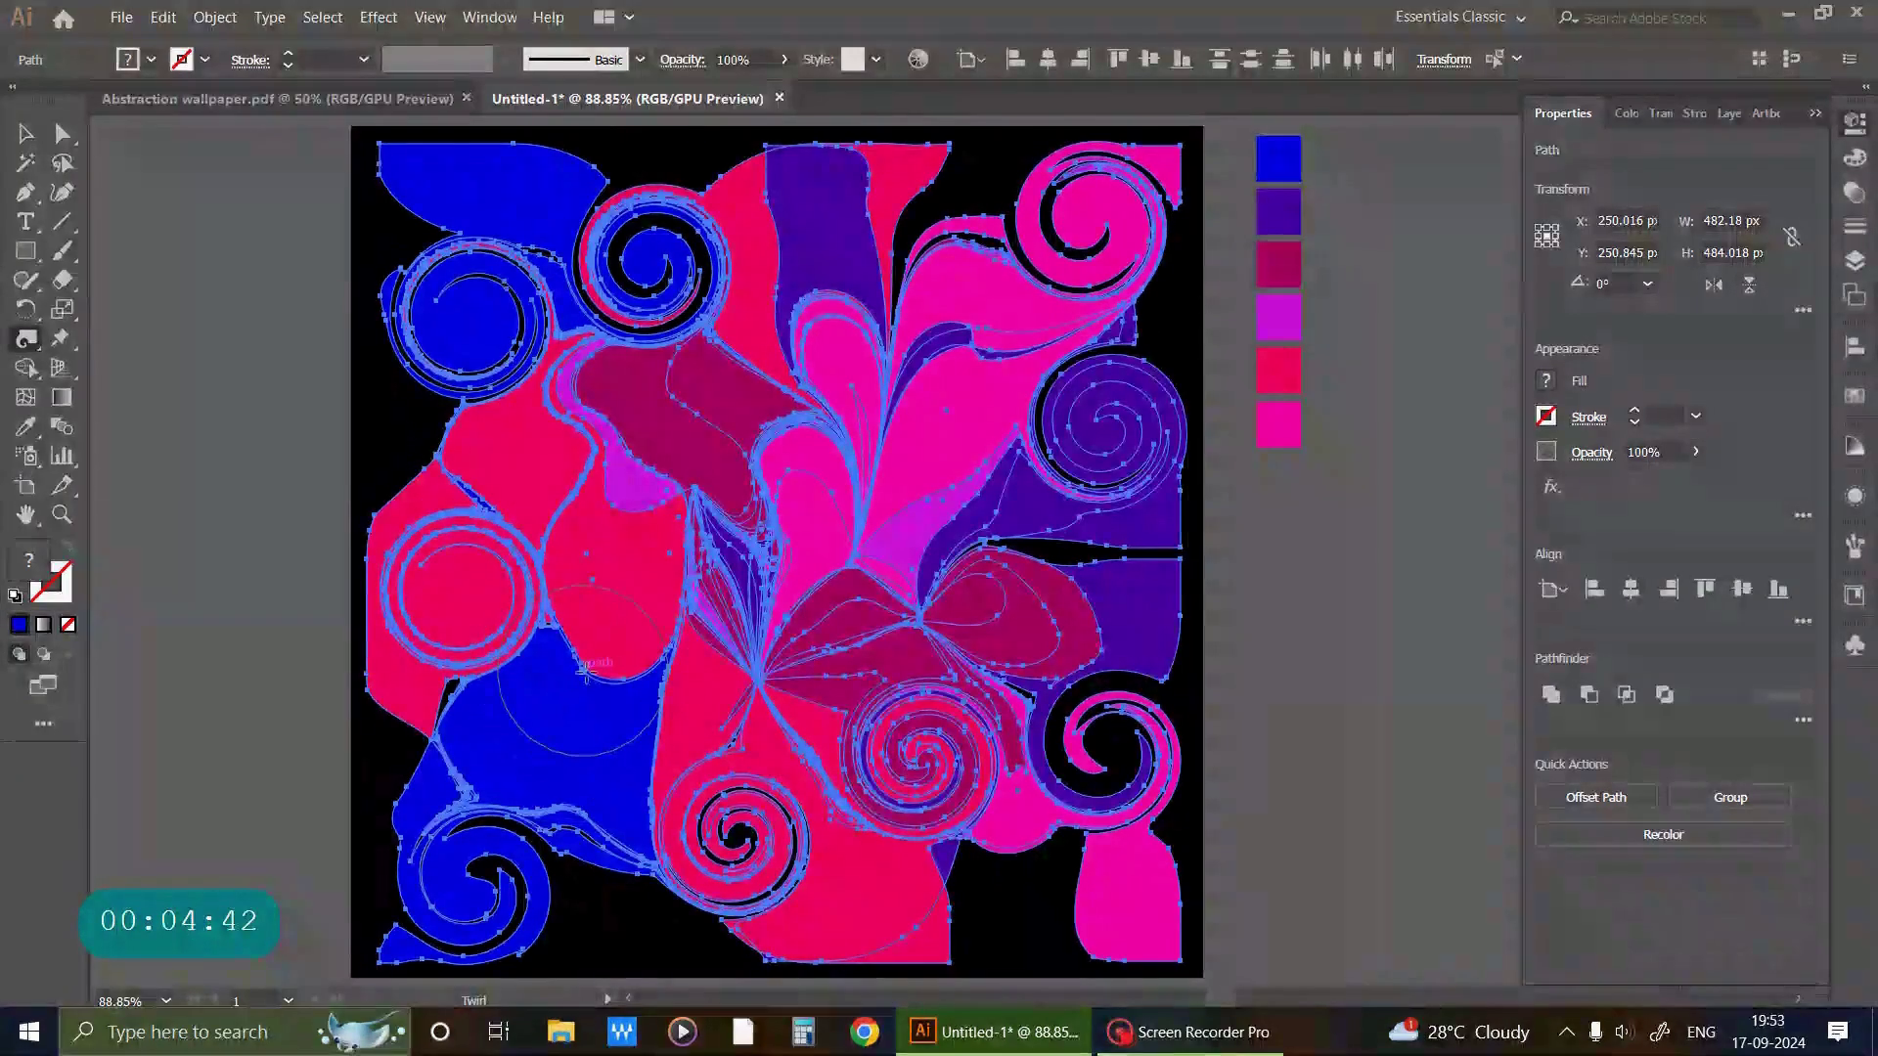
drag(587, 673, 587, 673)
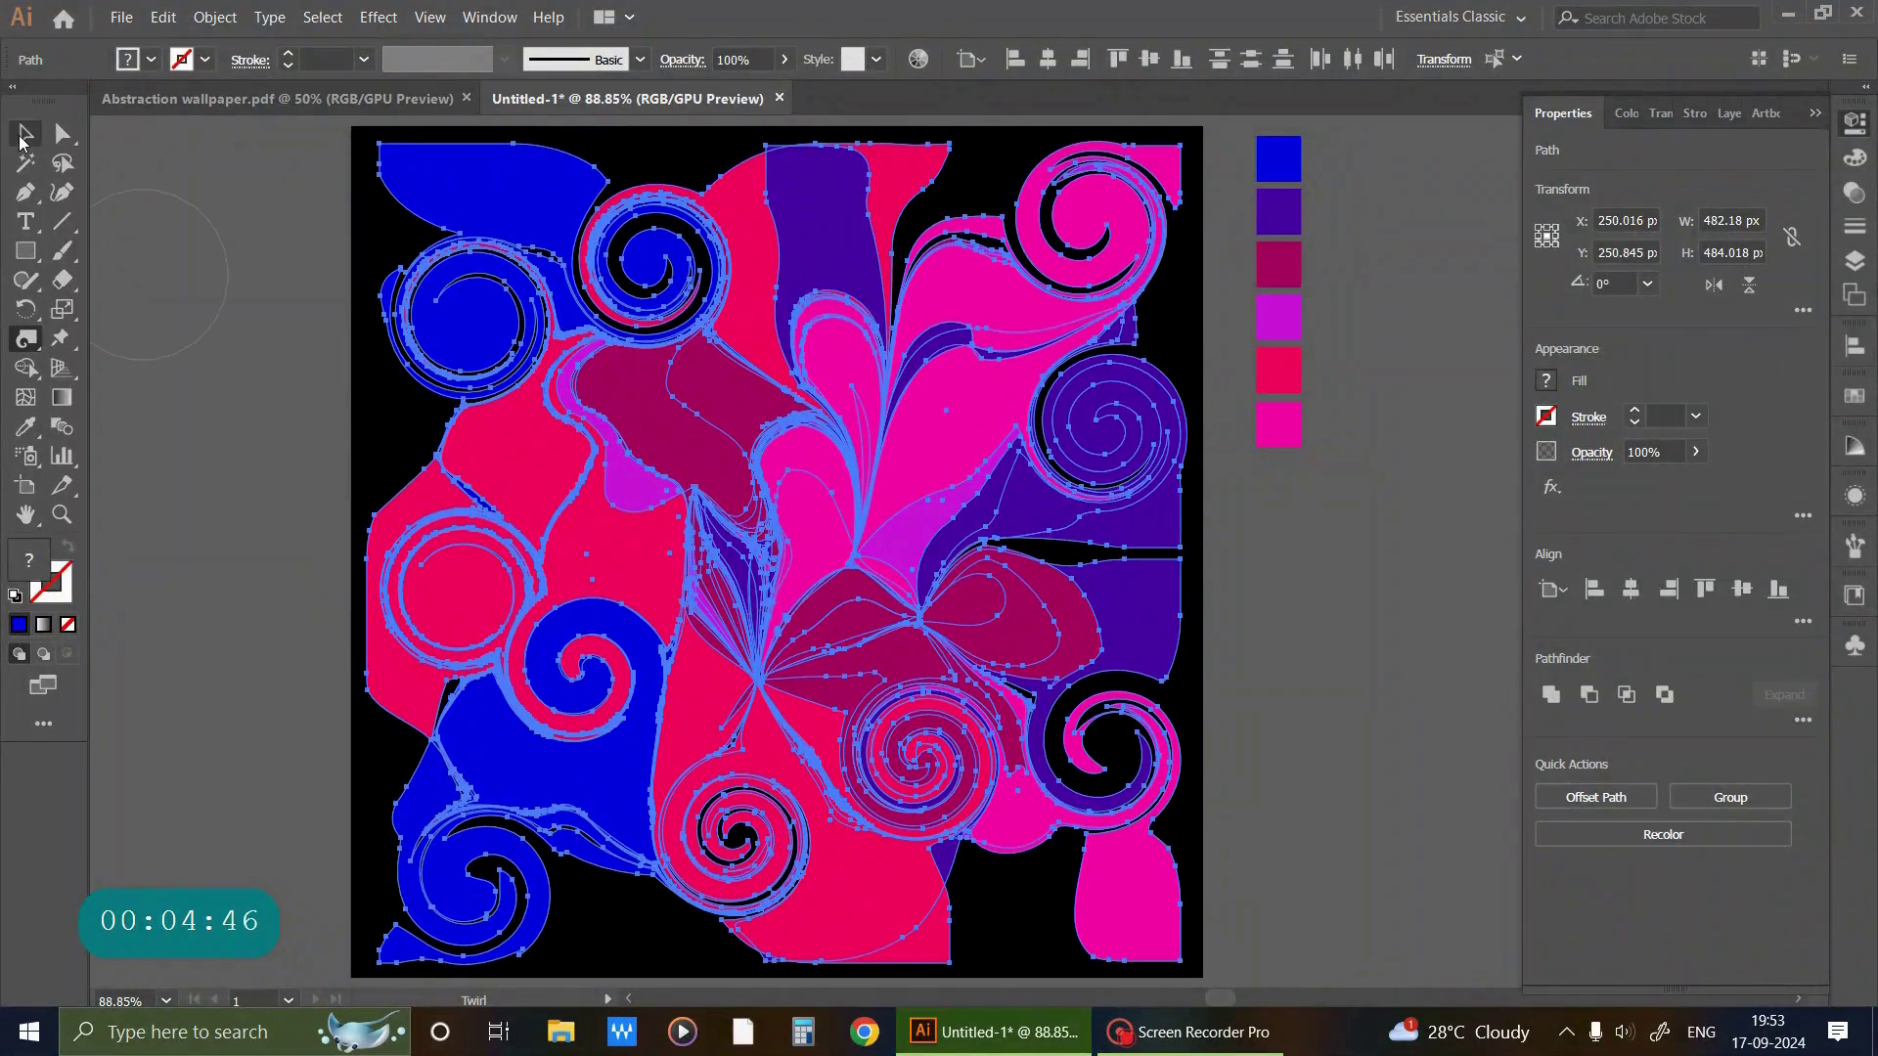
Draw a small circle on the artwork with the Ellipse tool.
click(23, 135)
click(203, 320)
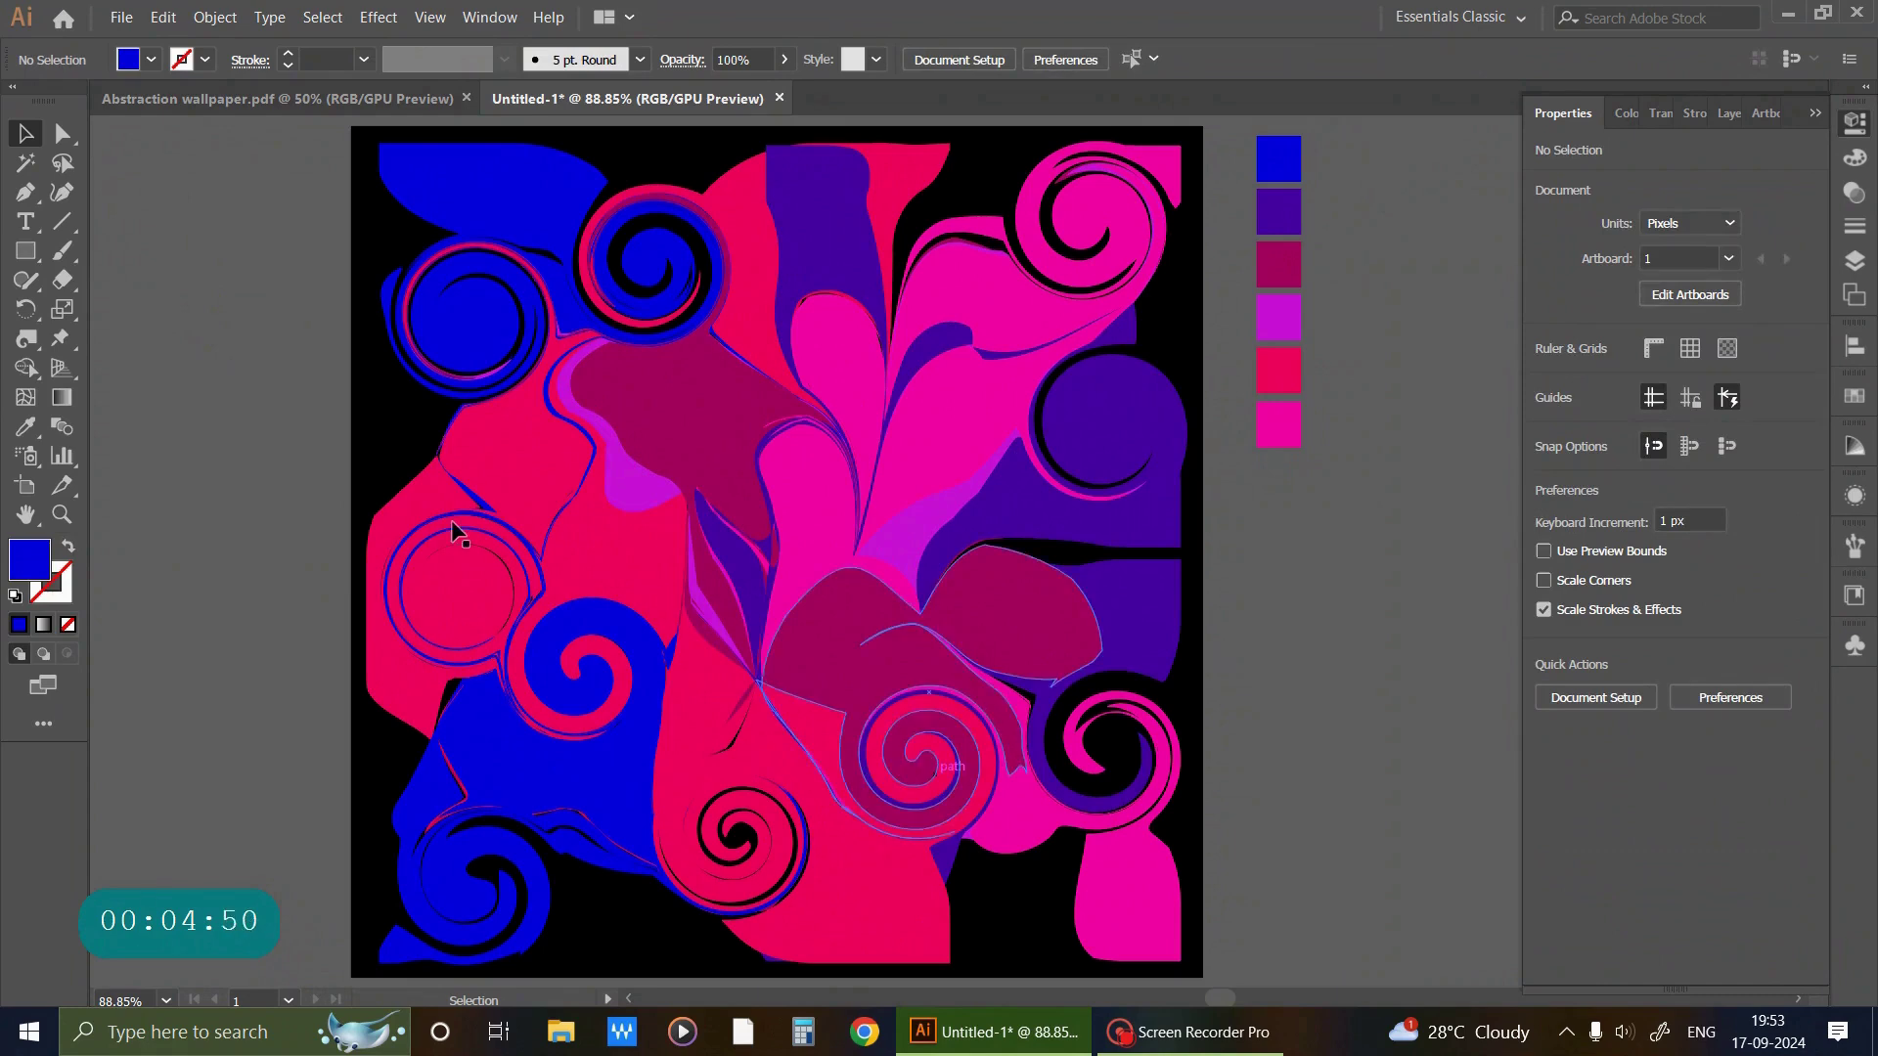
click(36, 263)
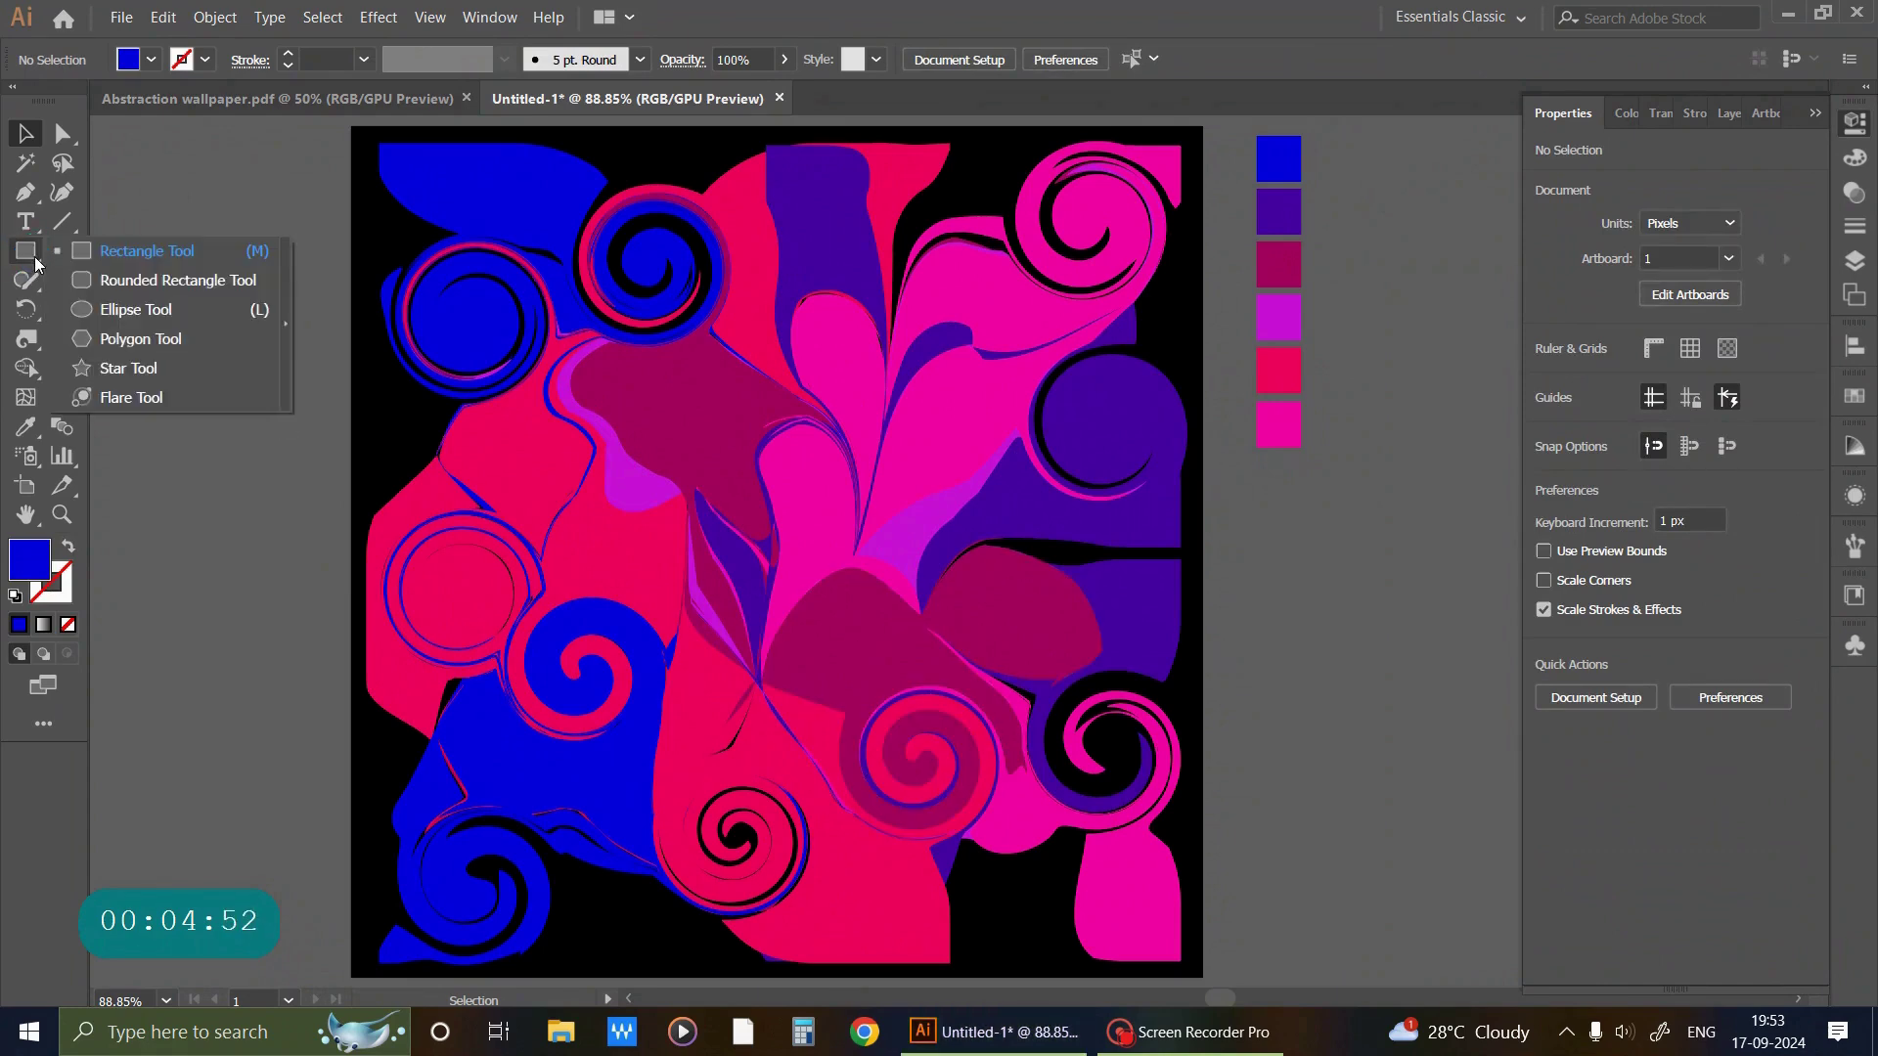
click(103, 315)
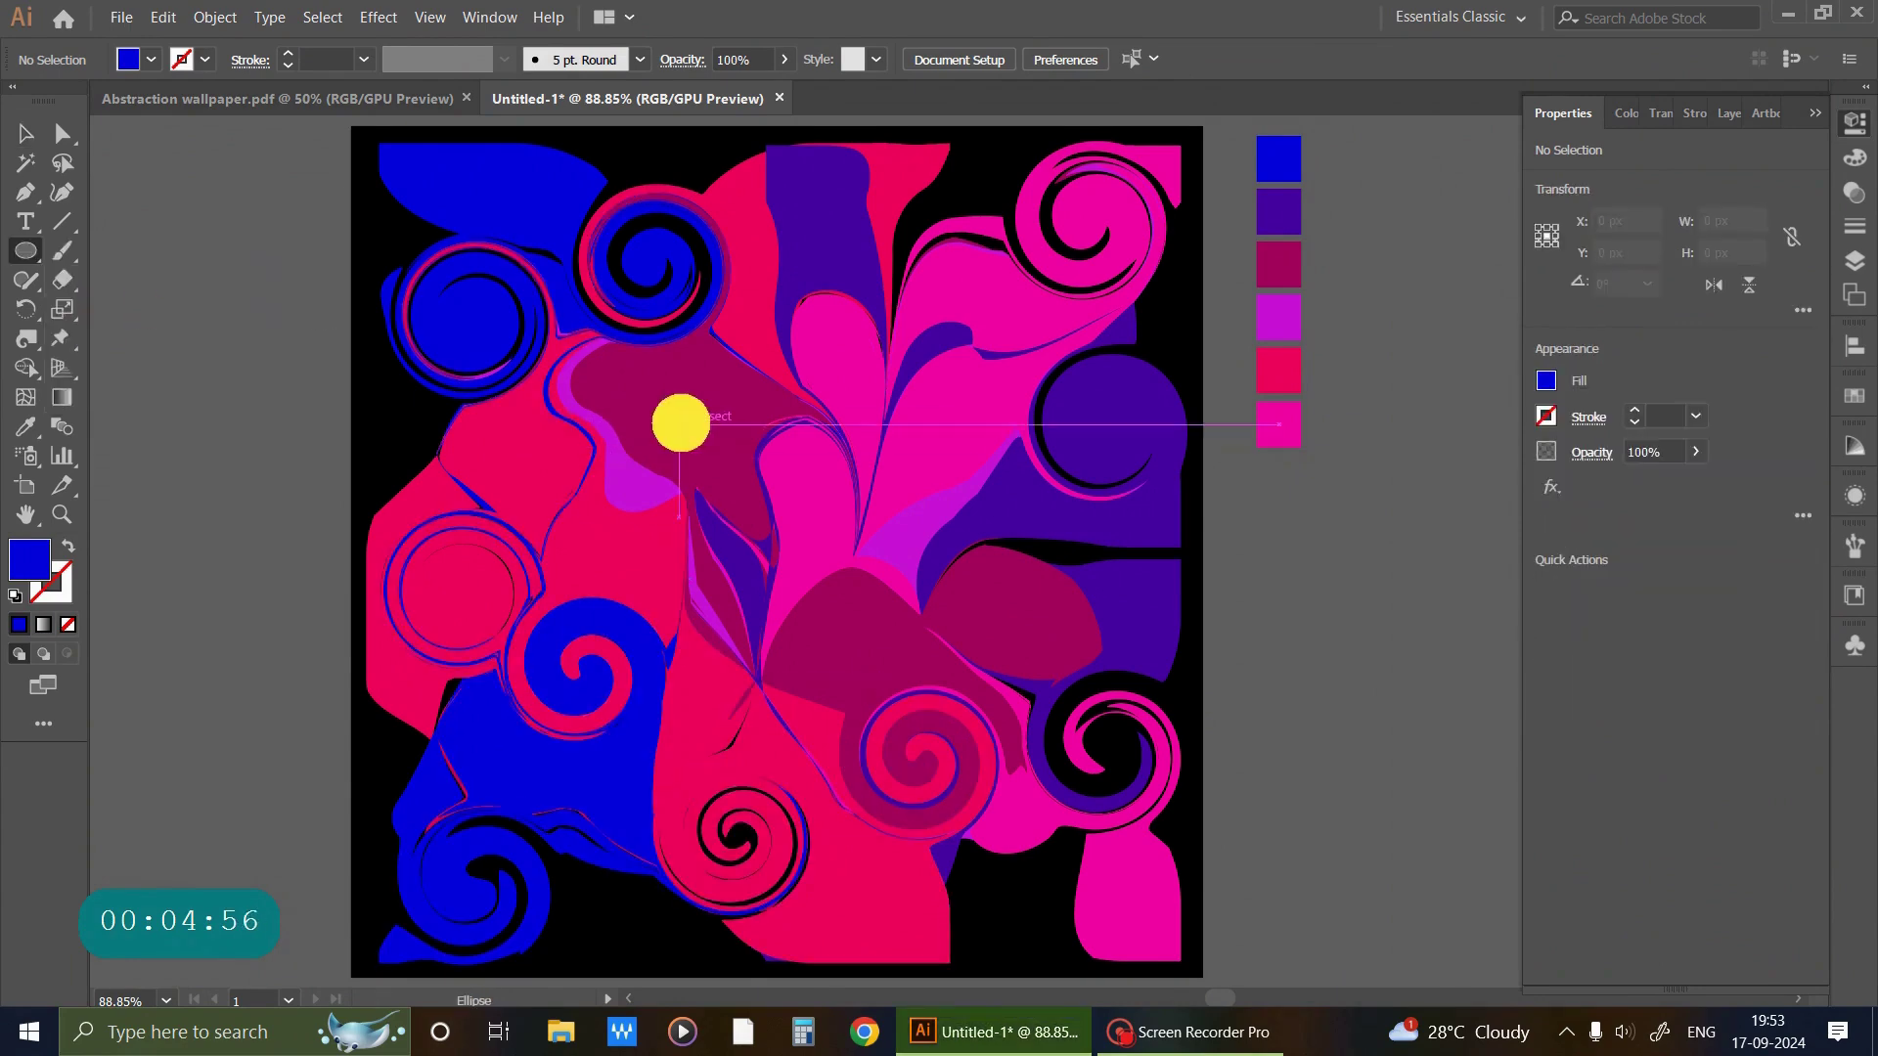
drag(679, 424, 728, 474)
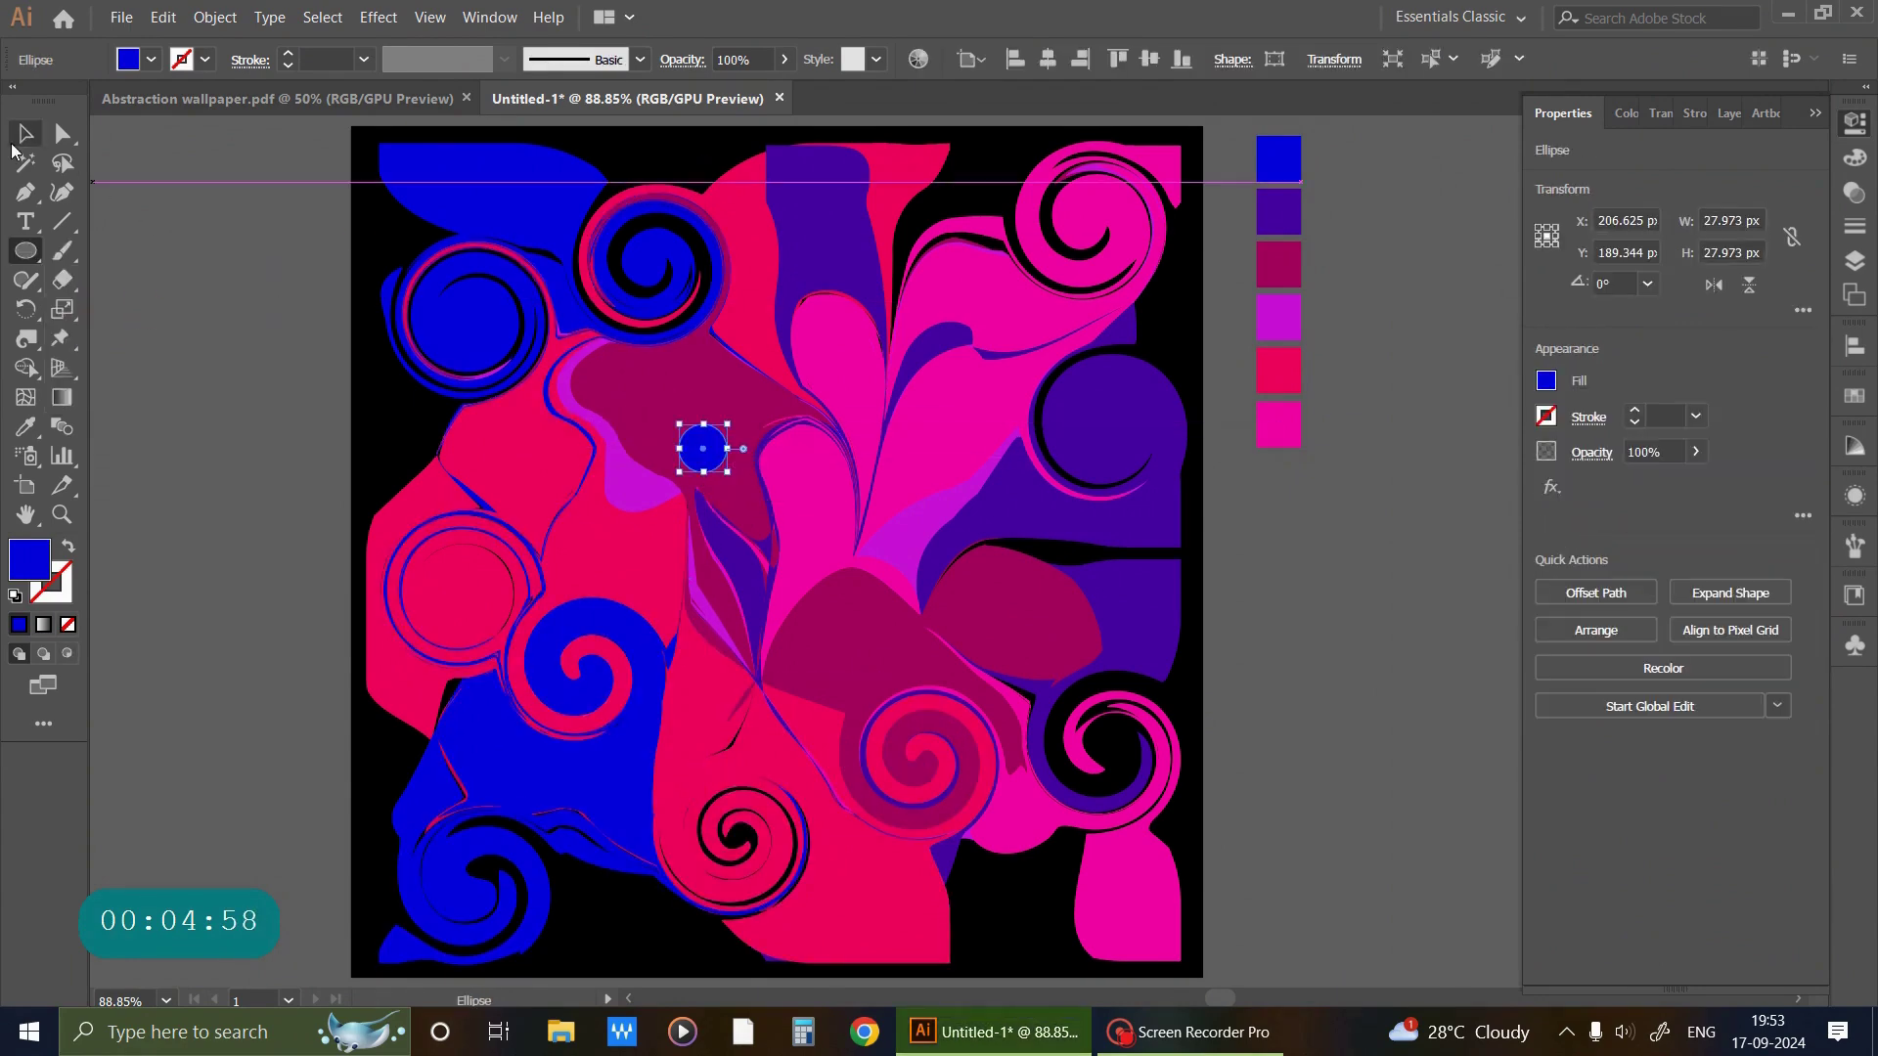
Fill the circle white and move it onto the left swirl's centre.
click(22, 135)
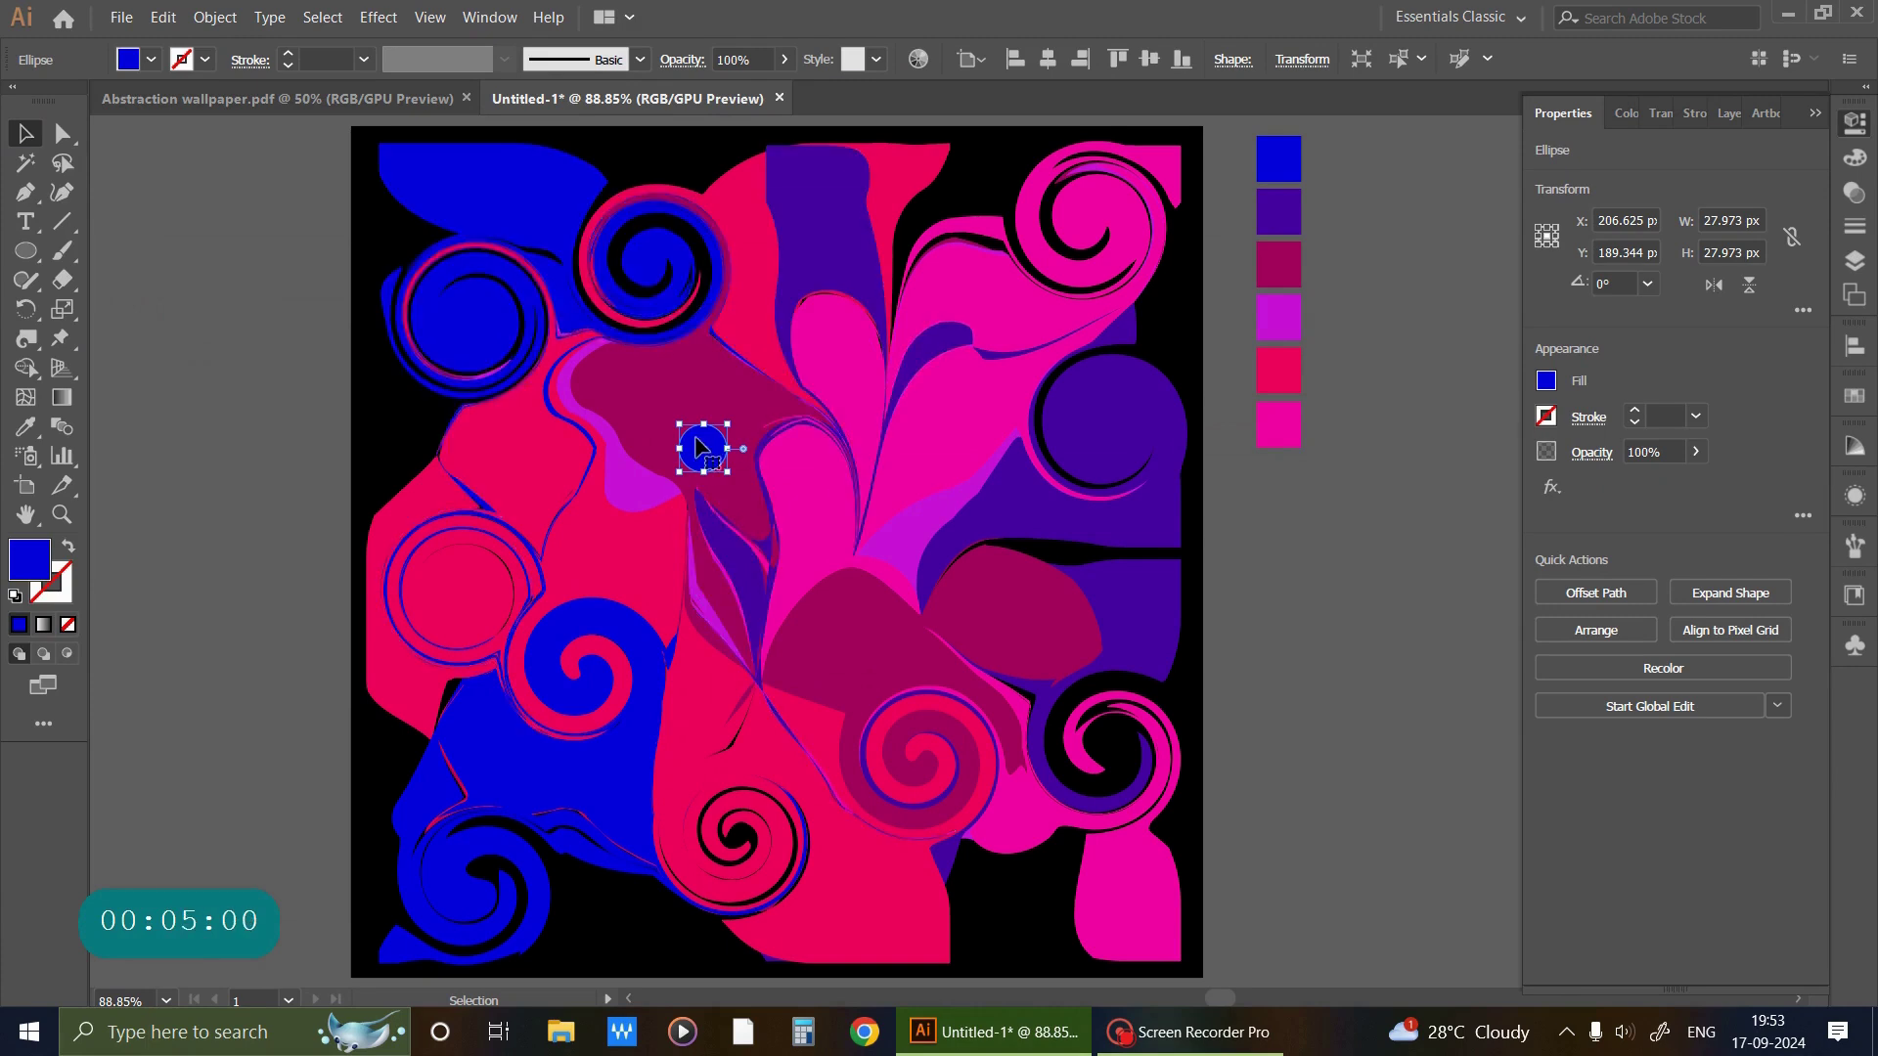
click(1546, 381)
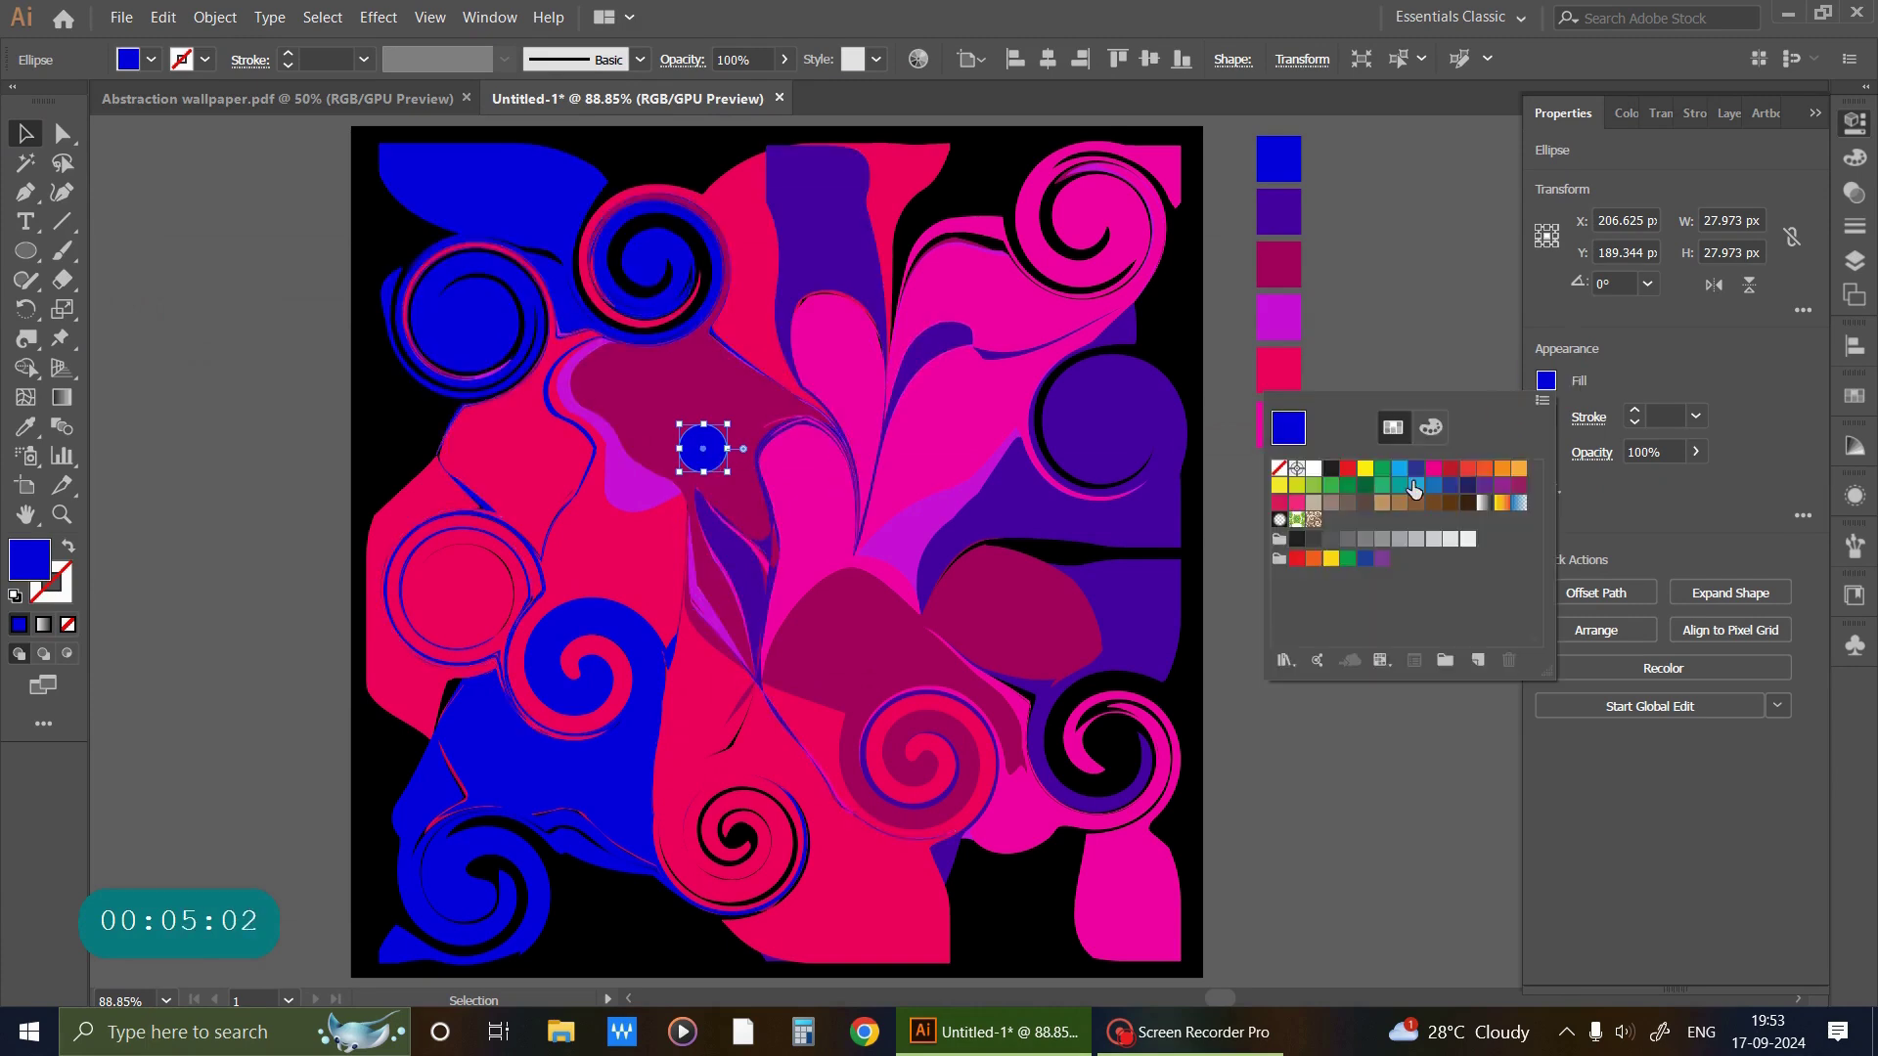
click(1317, 468)
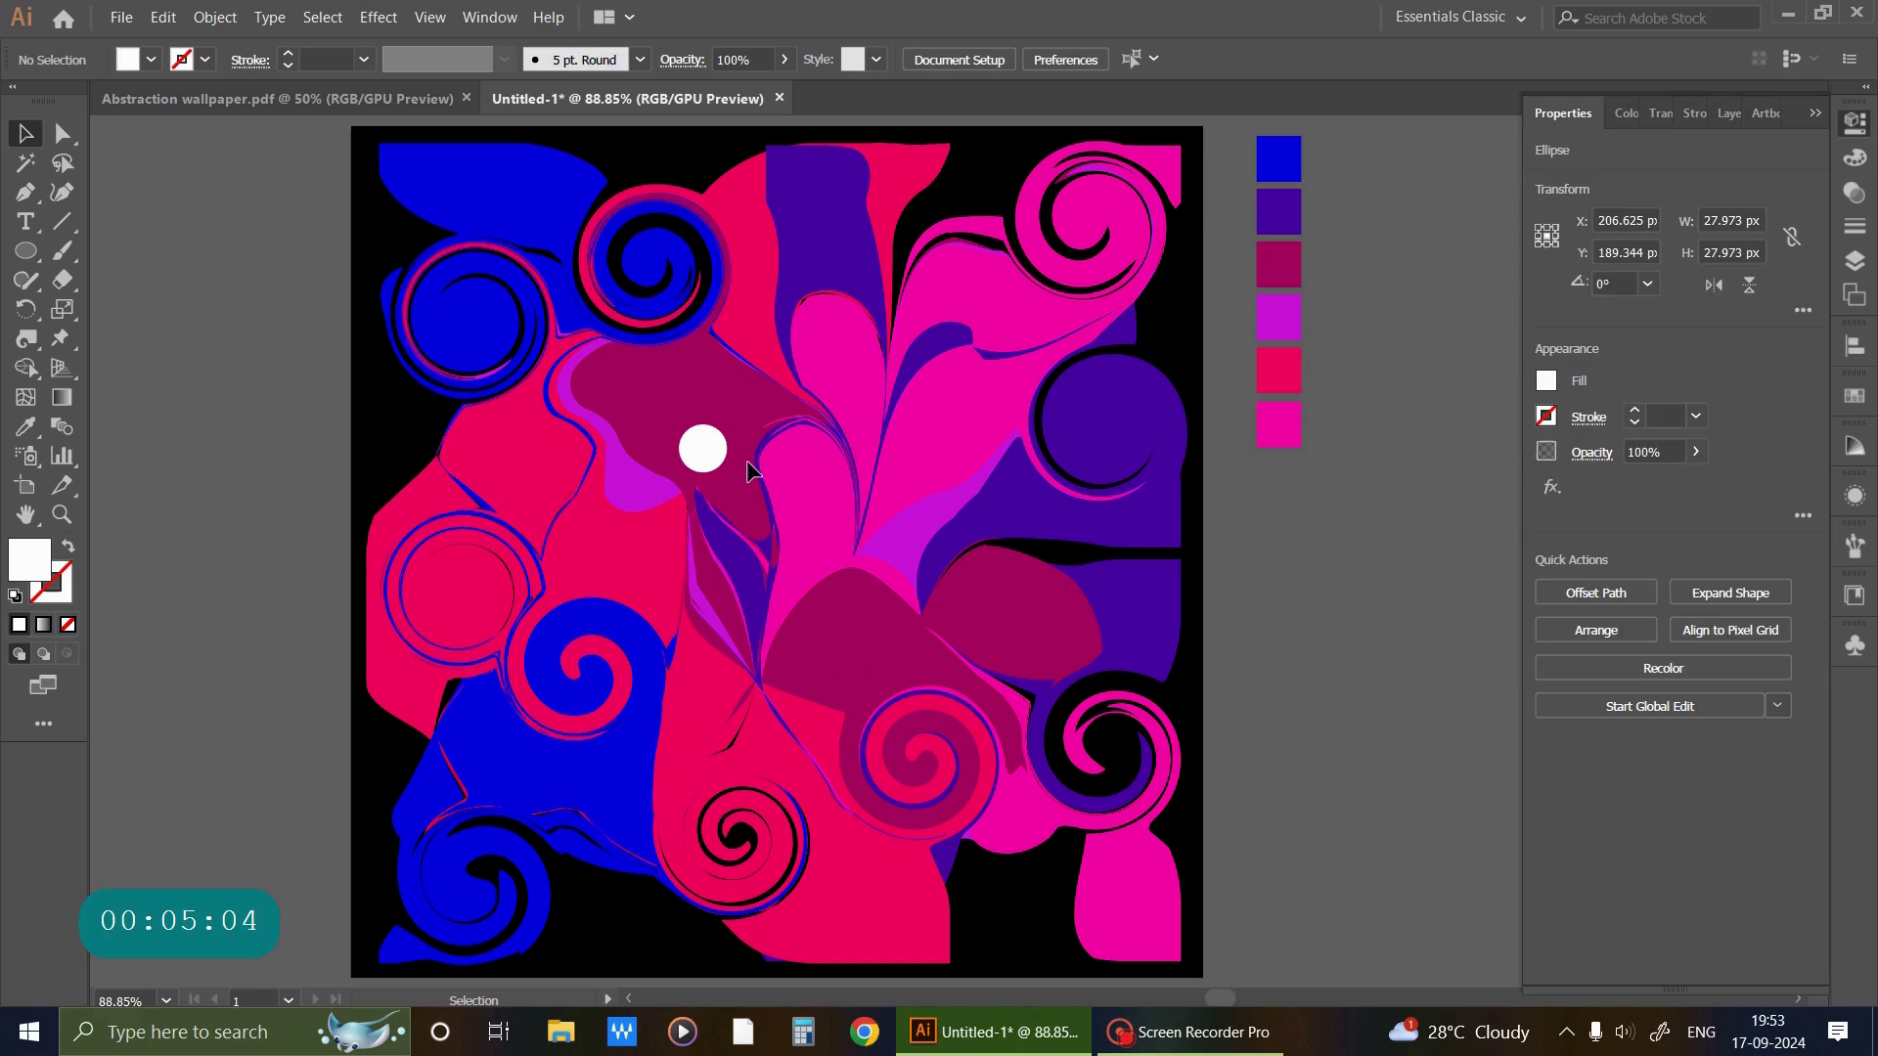
mouse_move(704, 448)
mouse_down()
mouse_move(482, 529)
mouse_move(459, 594)
mouse_up()
Alt-drag white dot copies into the top-left swirl, the centre and the right purple swirl.
click(506, 601)
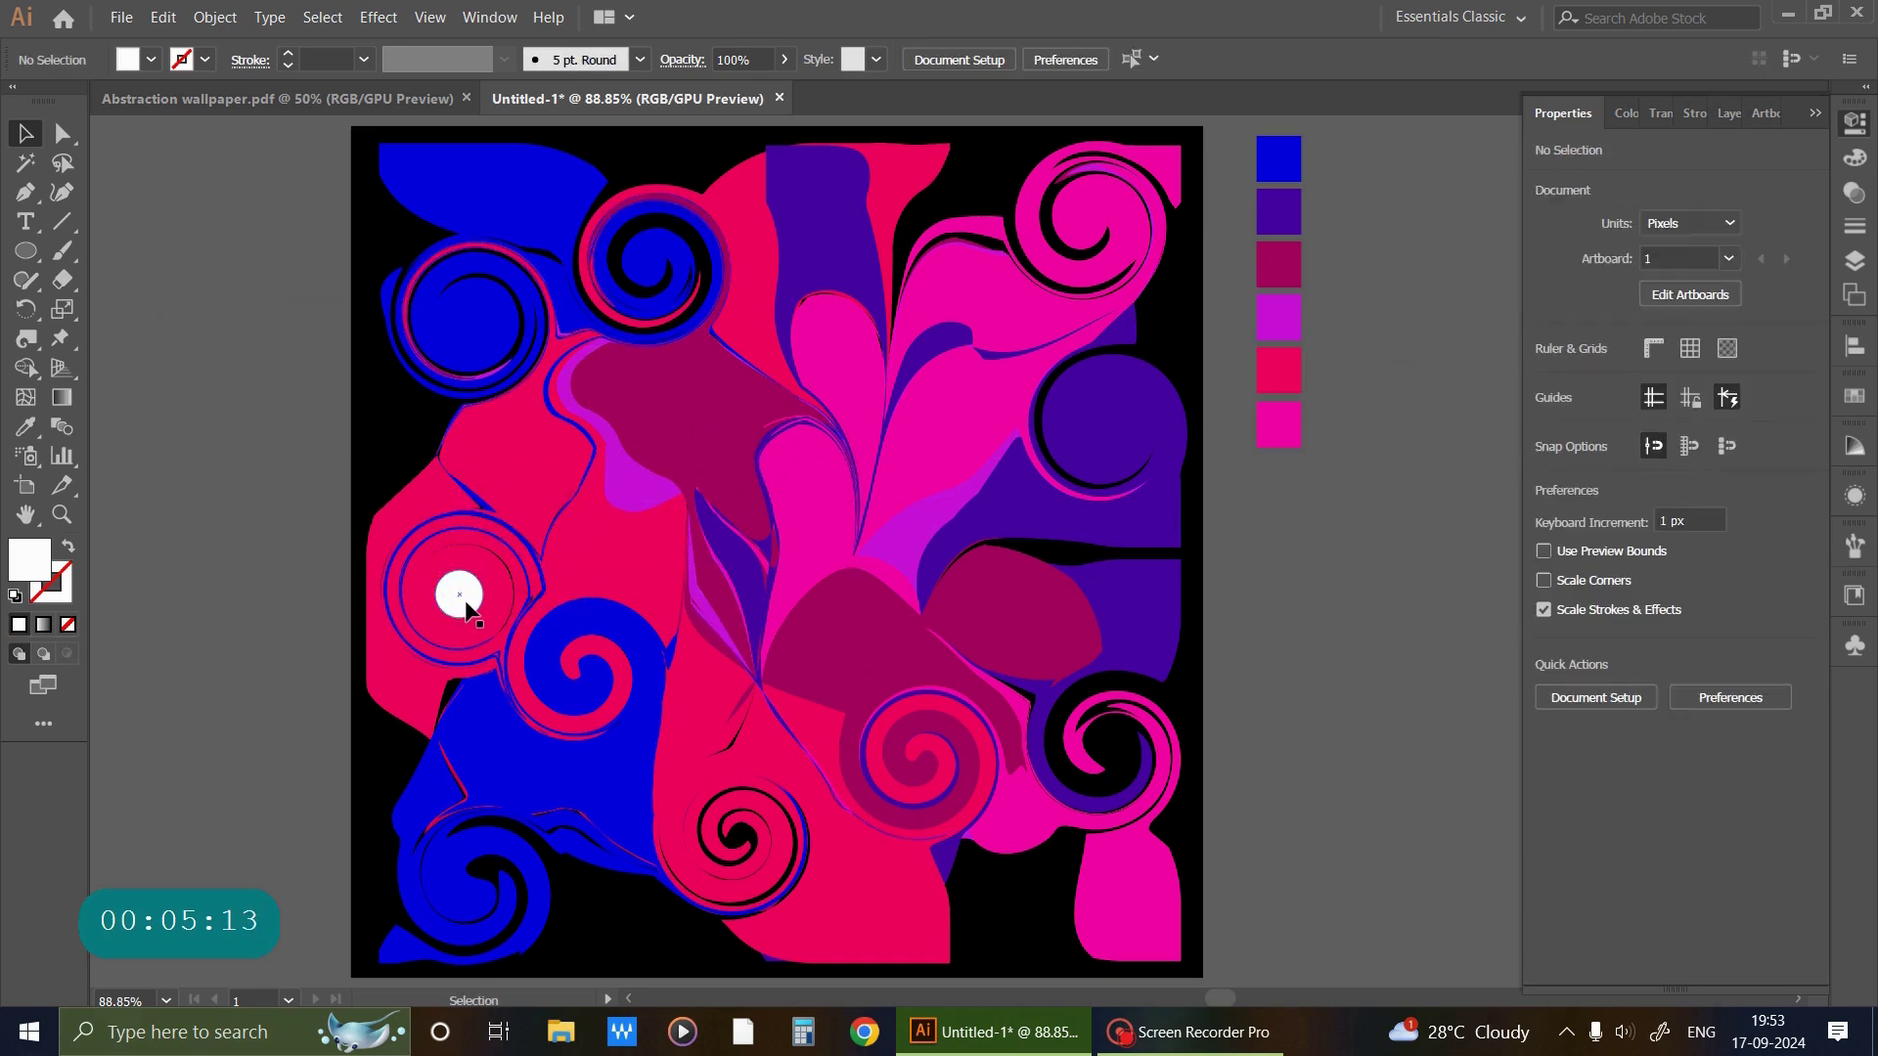
drag(467, 607, 580, 565)
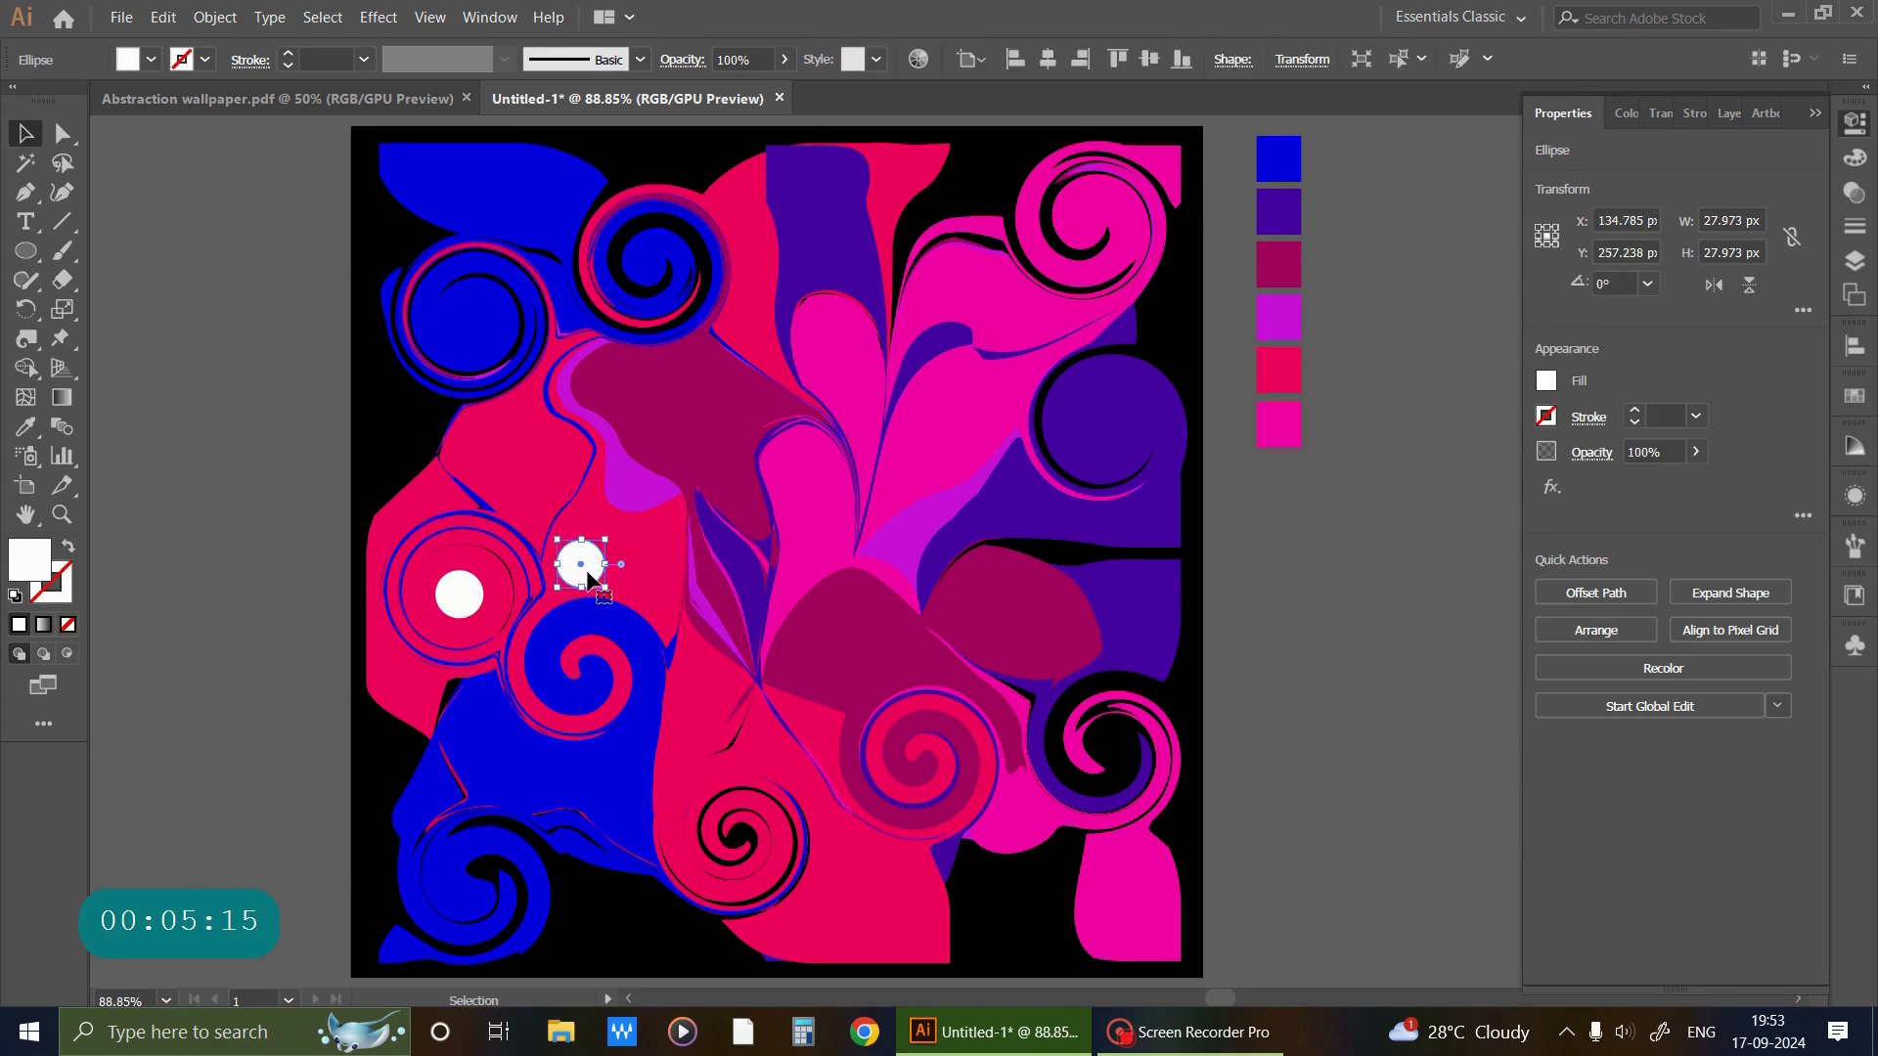
mouse_move(729, 516)
mouse_down()
mouse_move(1115, 423)
mouse_move(862, 543)
mouse_move(763, 689)
mouse_move(479, 331)
mouse_up()
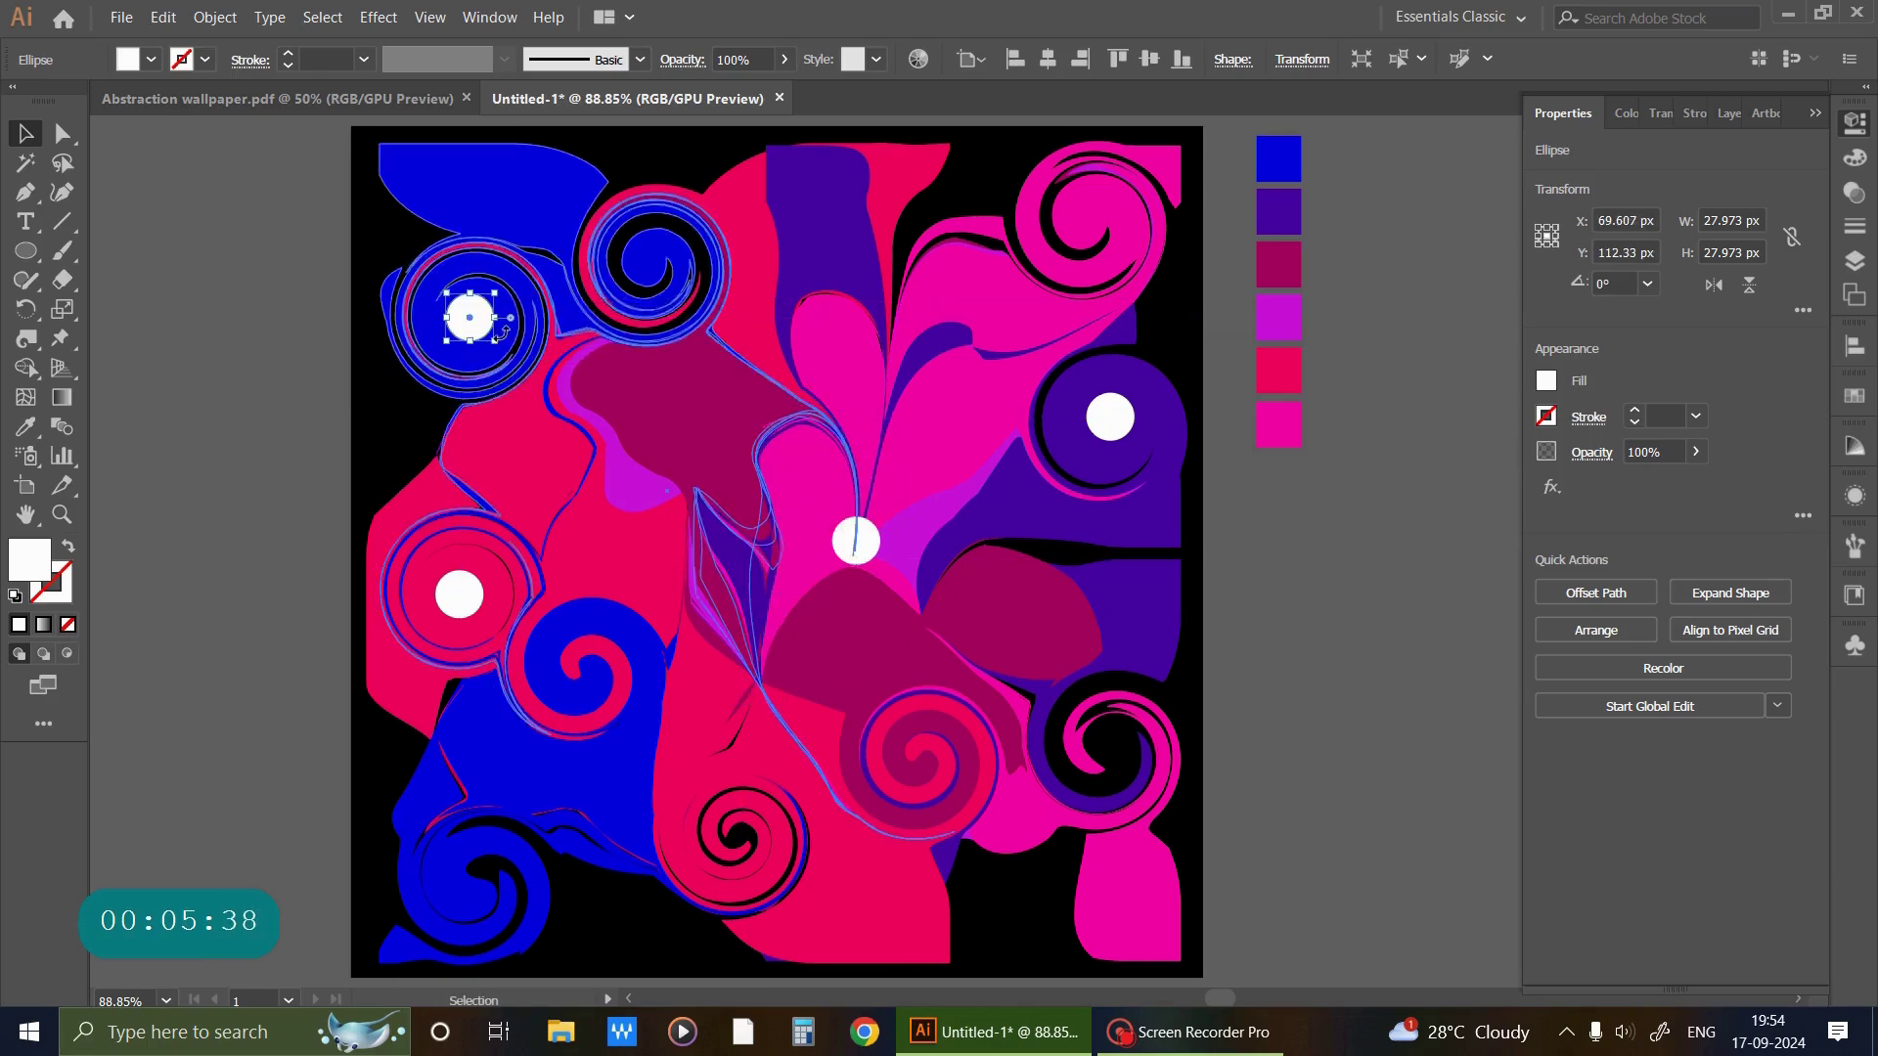
click(205, 301)
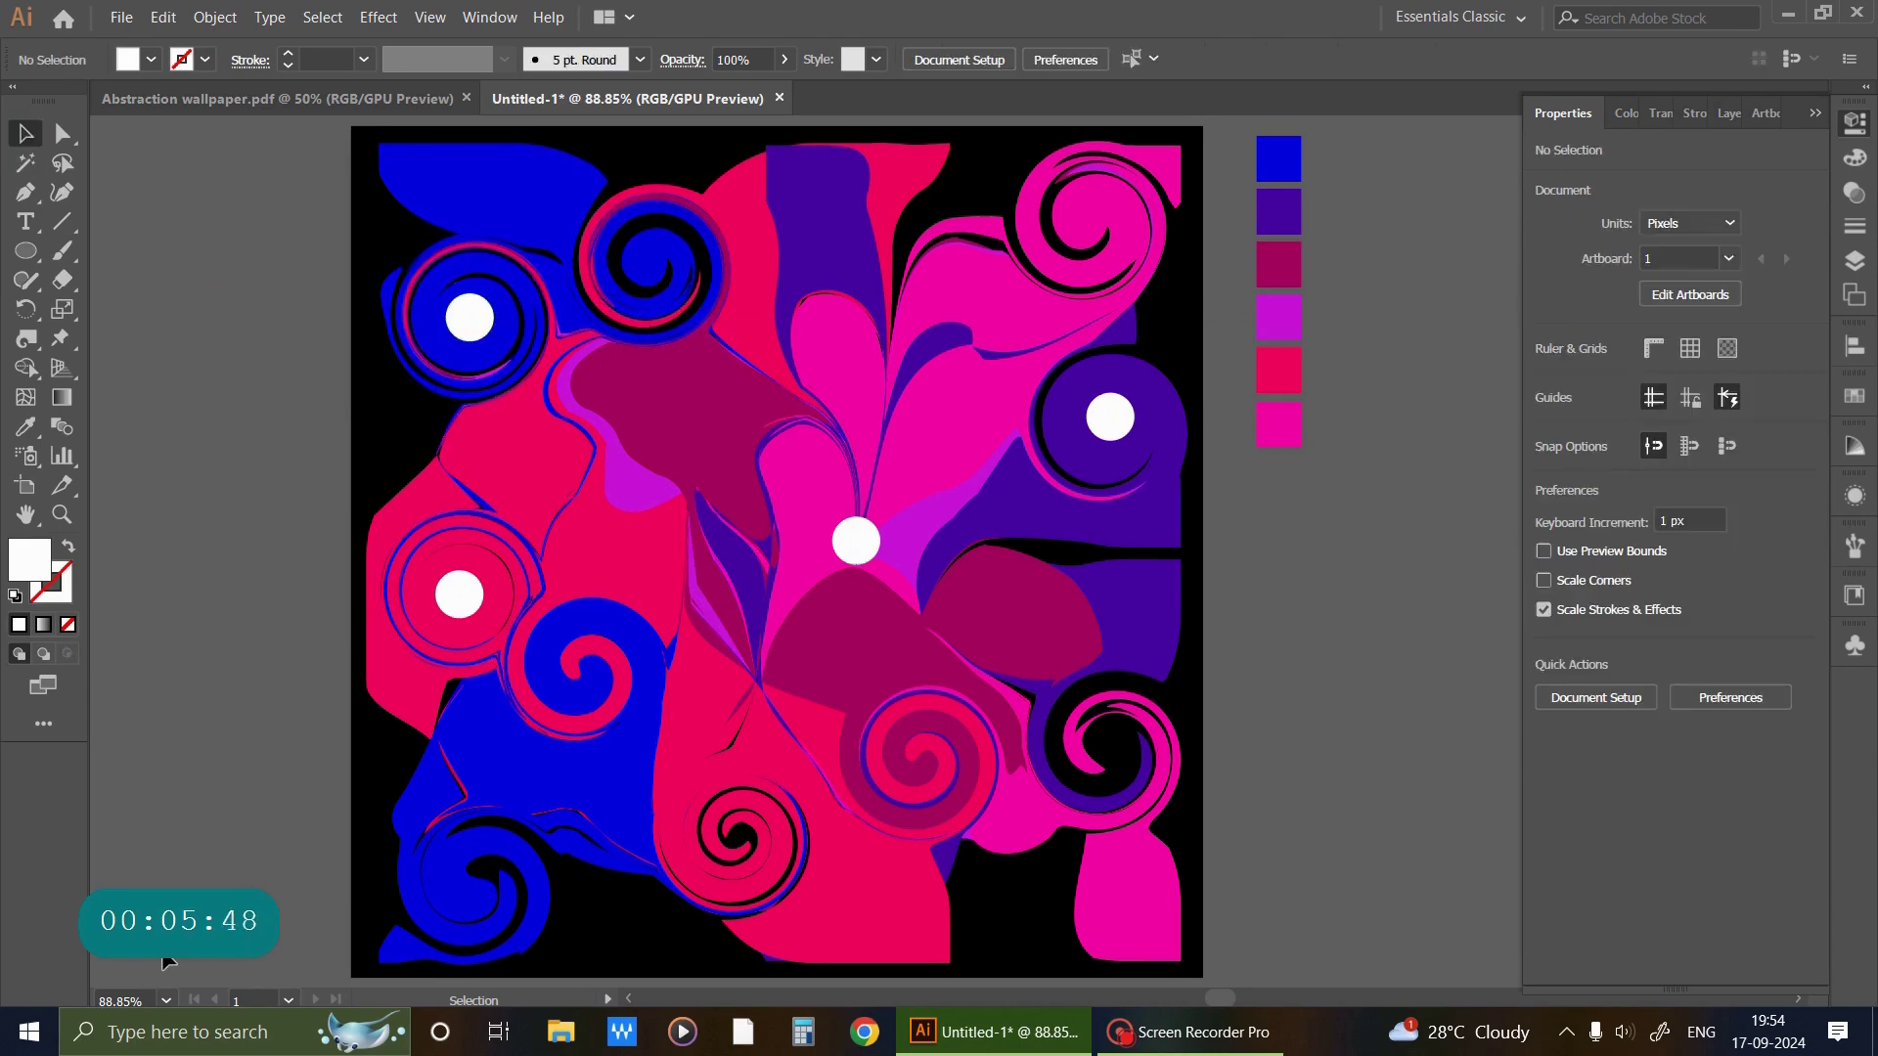
Zoom out to 50% and delete the six colour-swatch rectangles beside the artboard.
key(ctrl+minus)
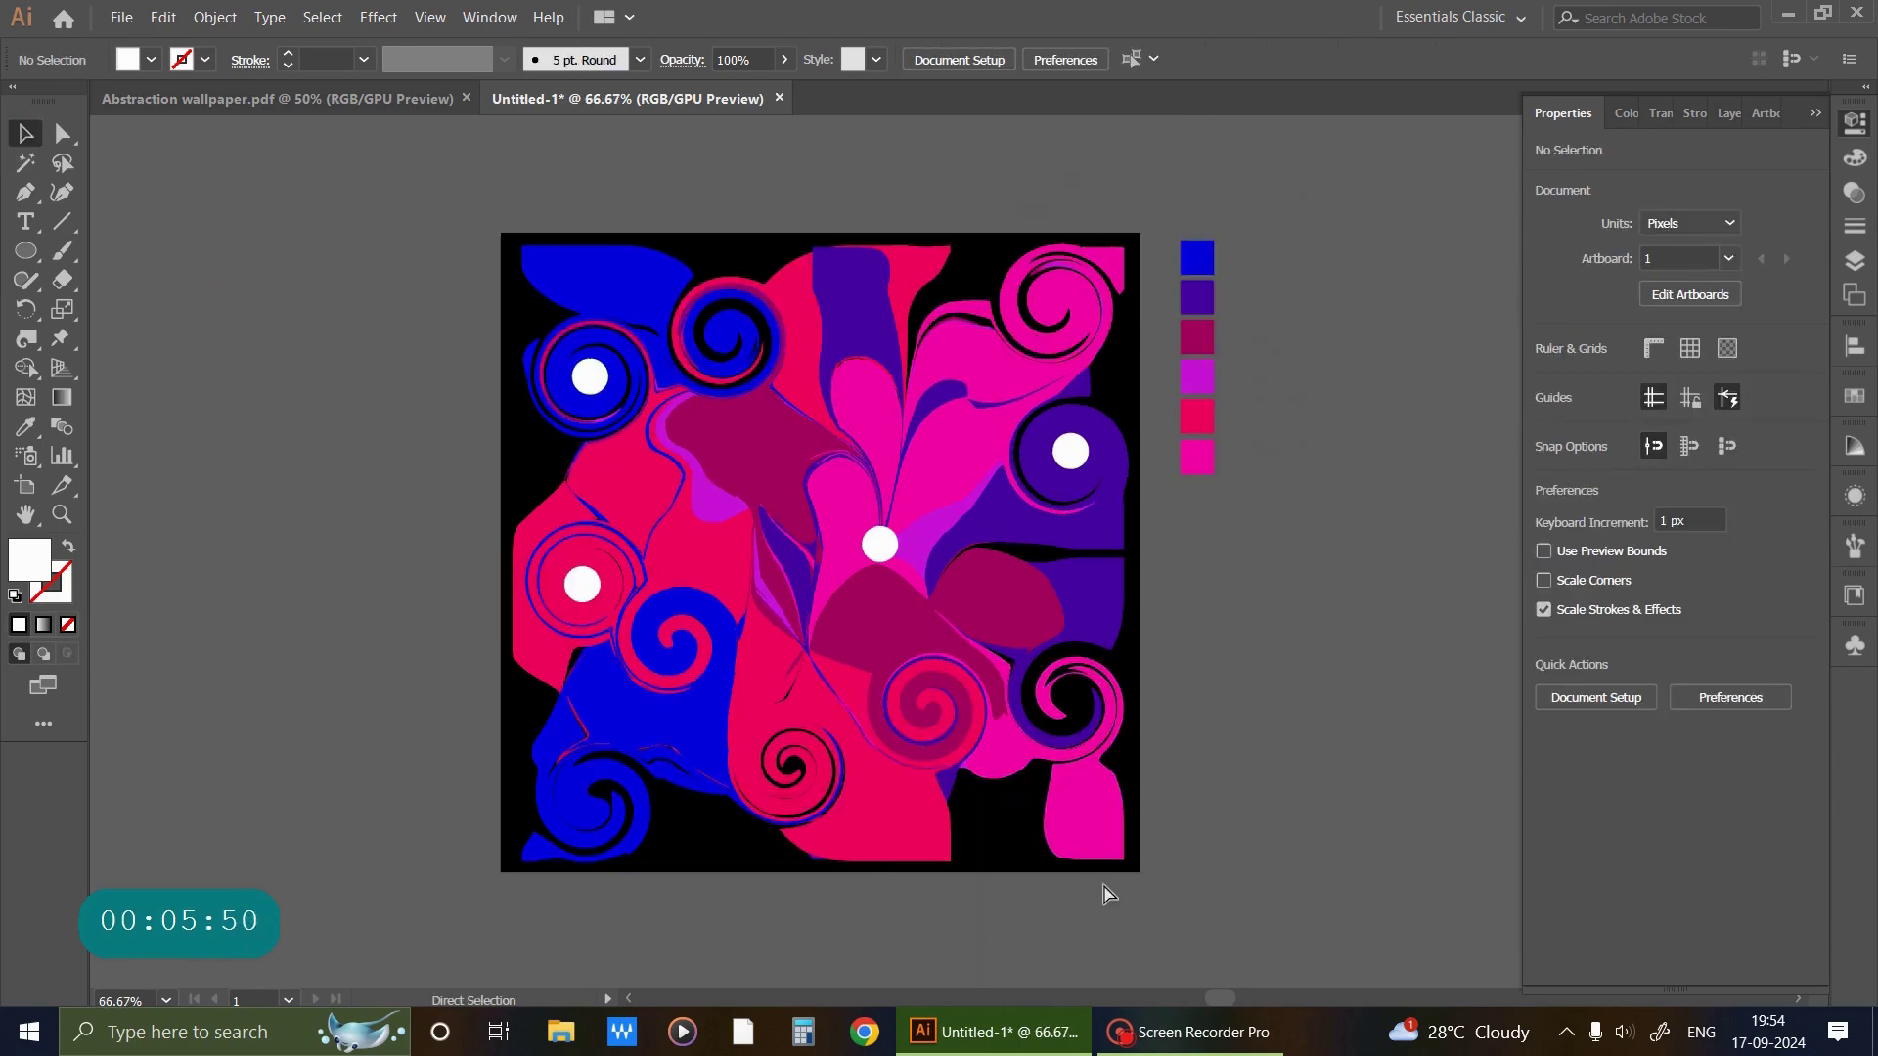
key(ctrl+minus)
click(1104, 897)
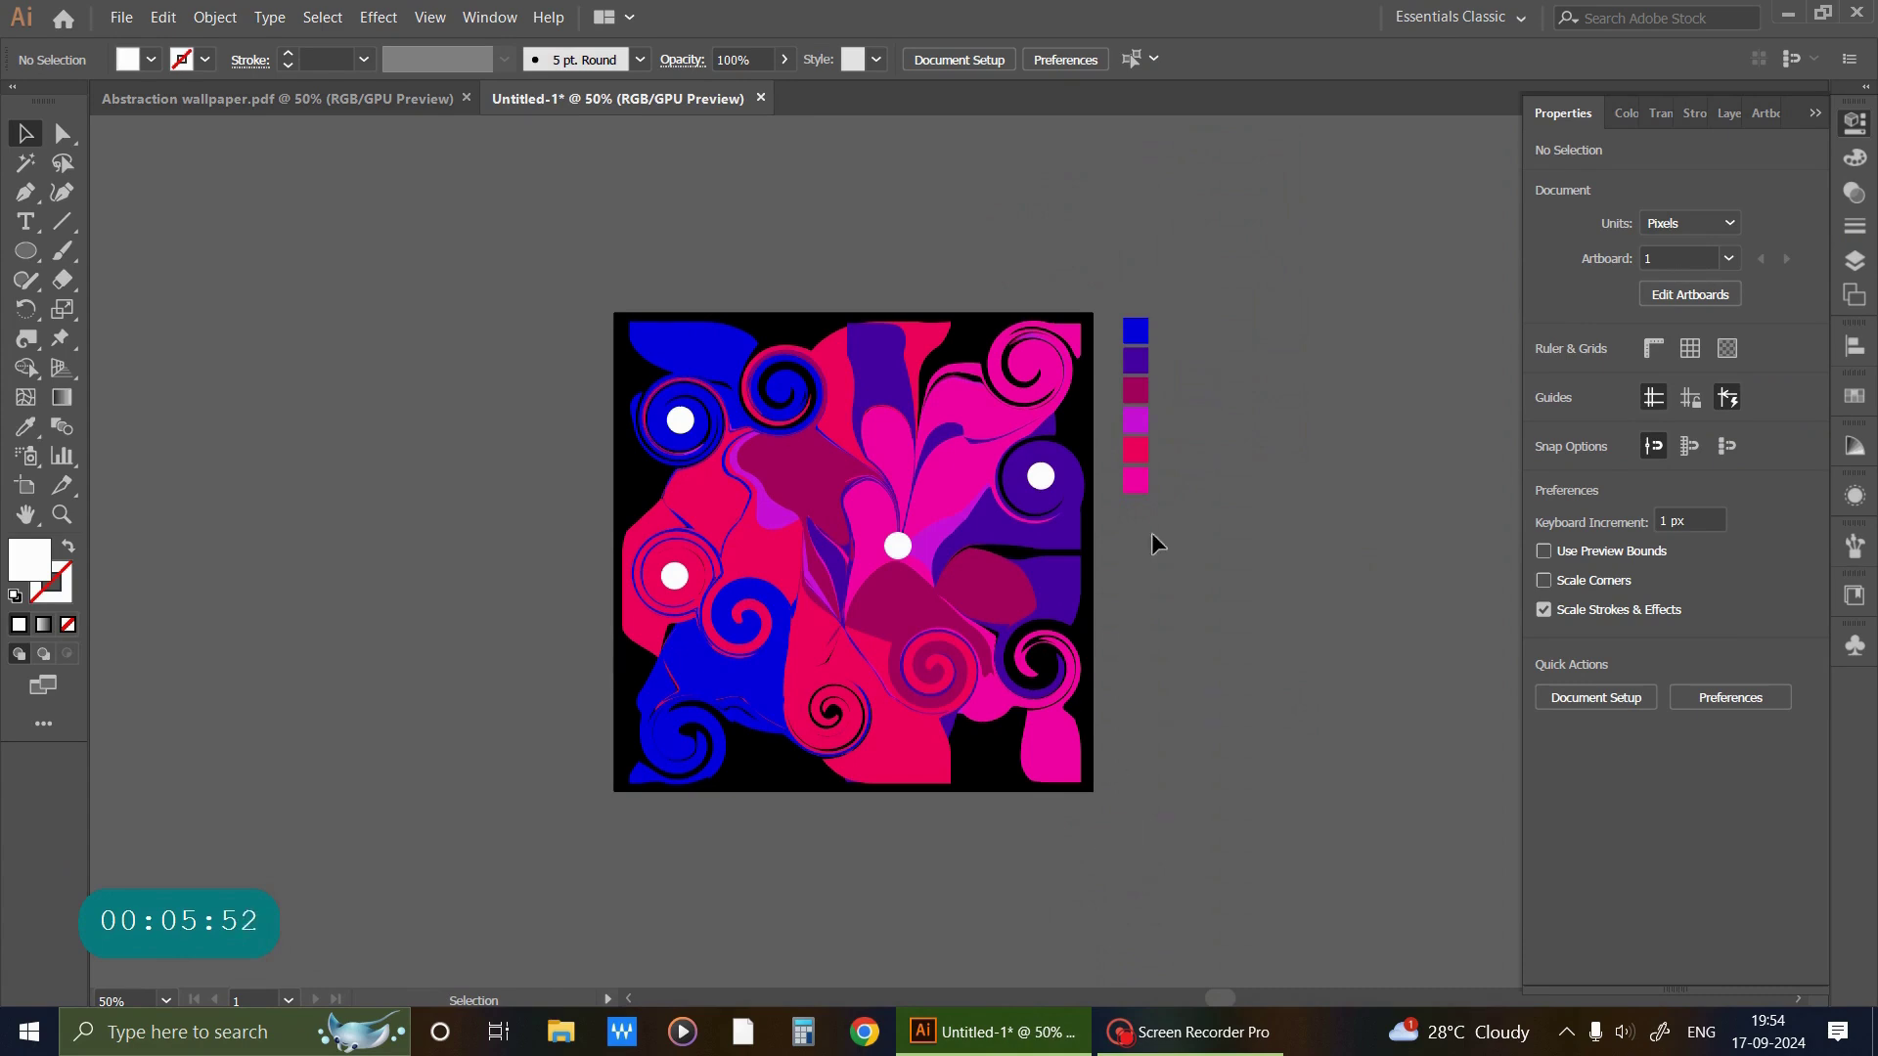
drag(1127, 400, 1140, 308)
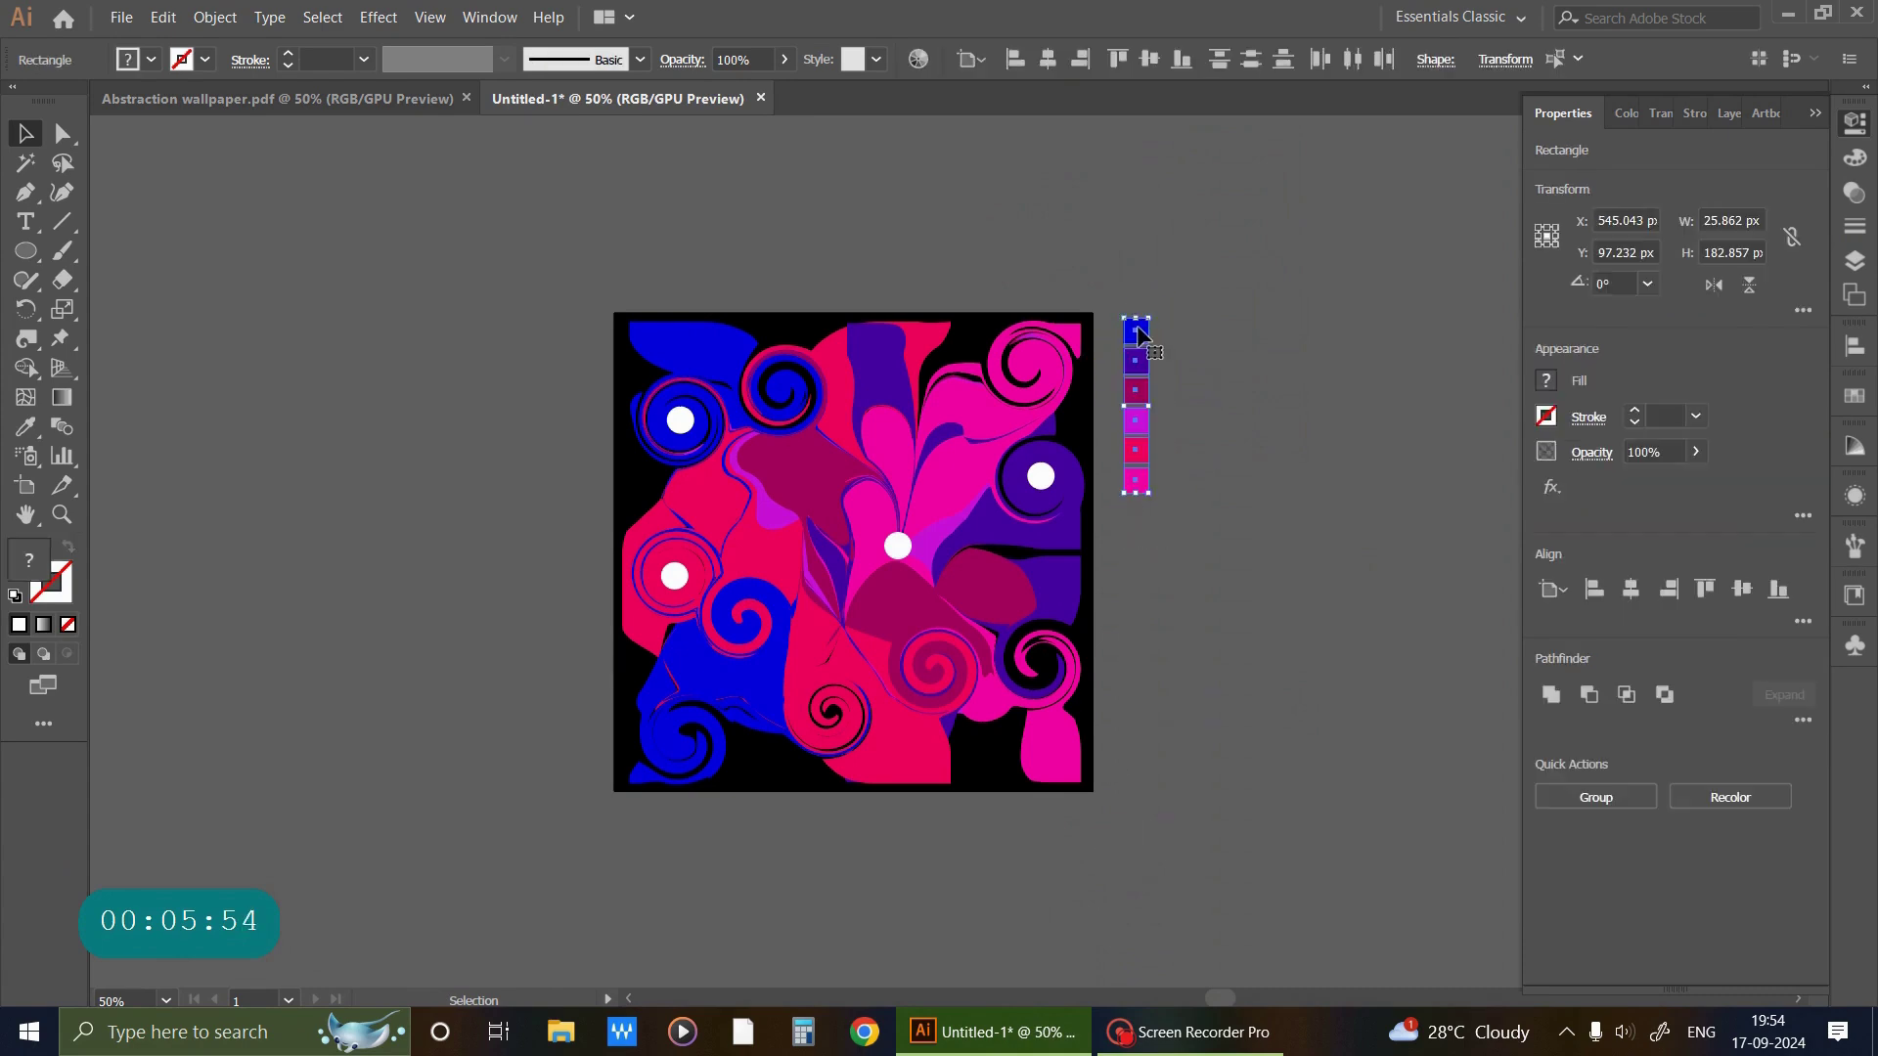
key(Delete)
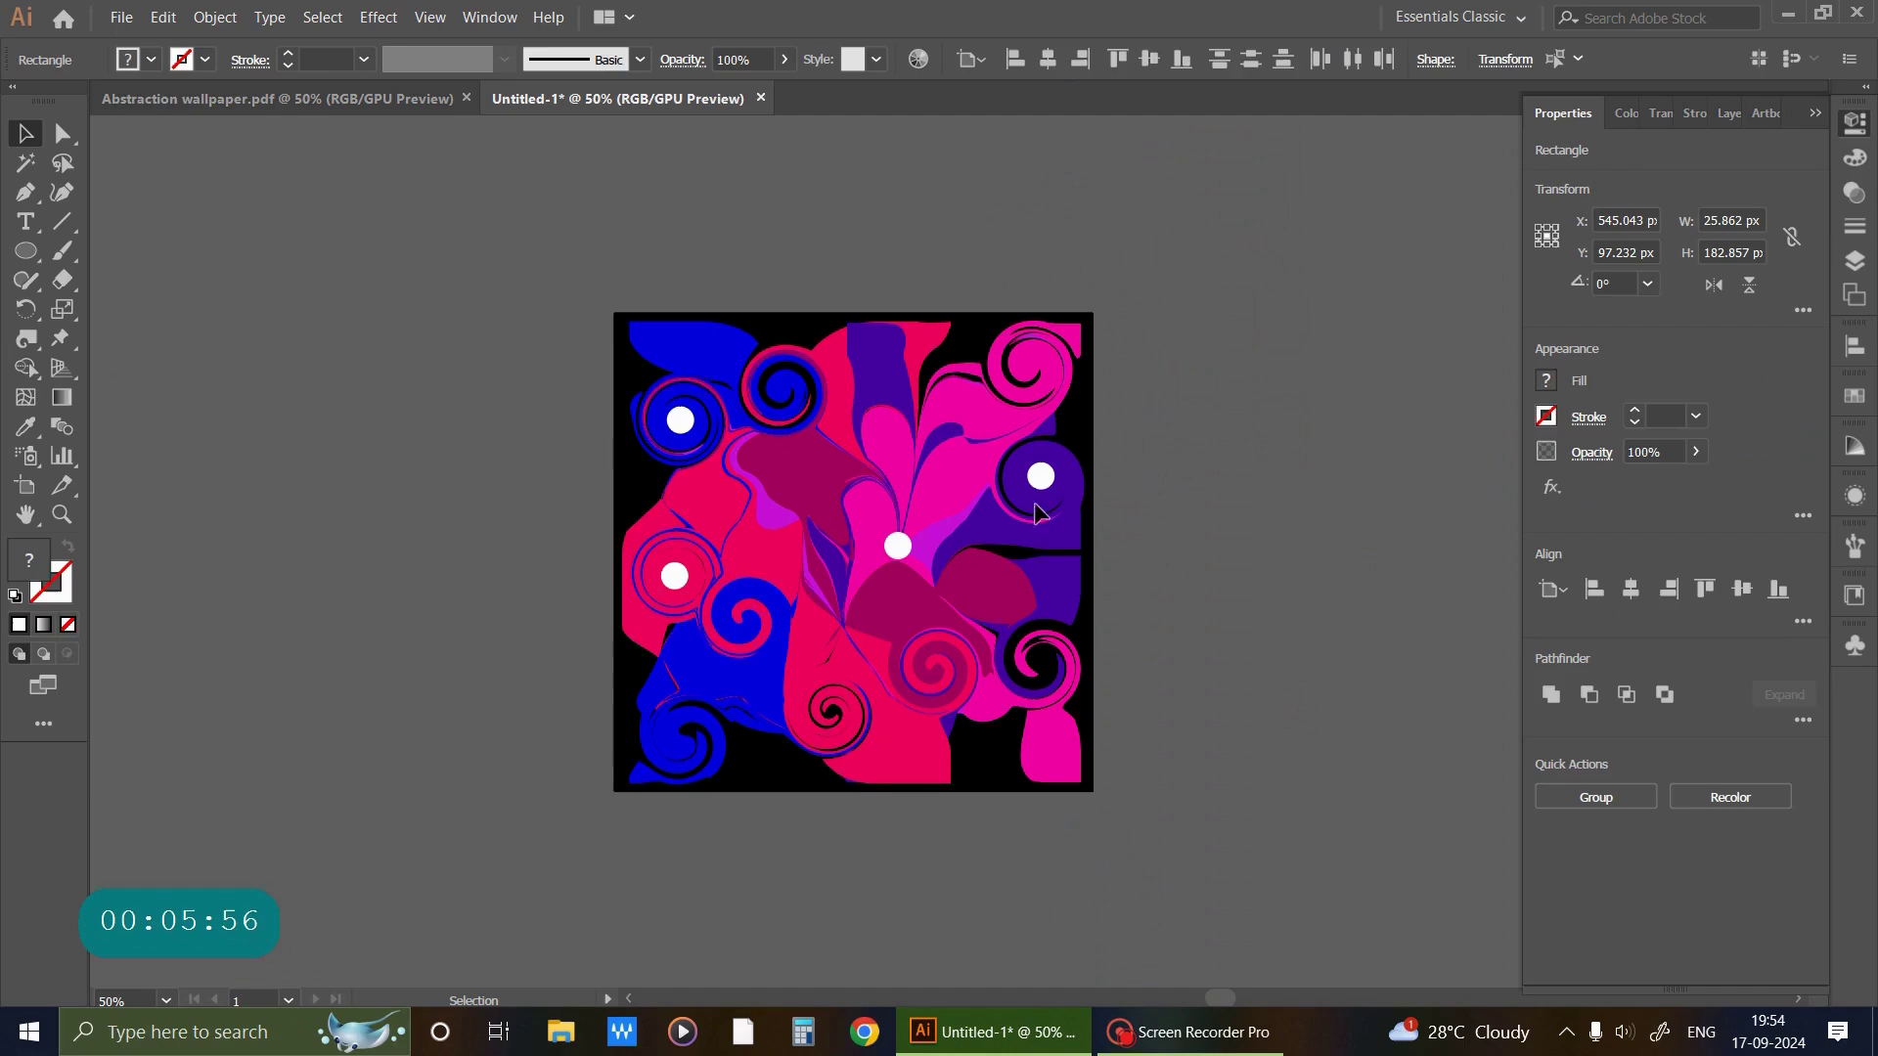
Select all the artwork and resize it by its corner handles until it just overhangs the artboard.
drag(473, 160, 920, 583)
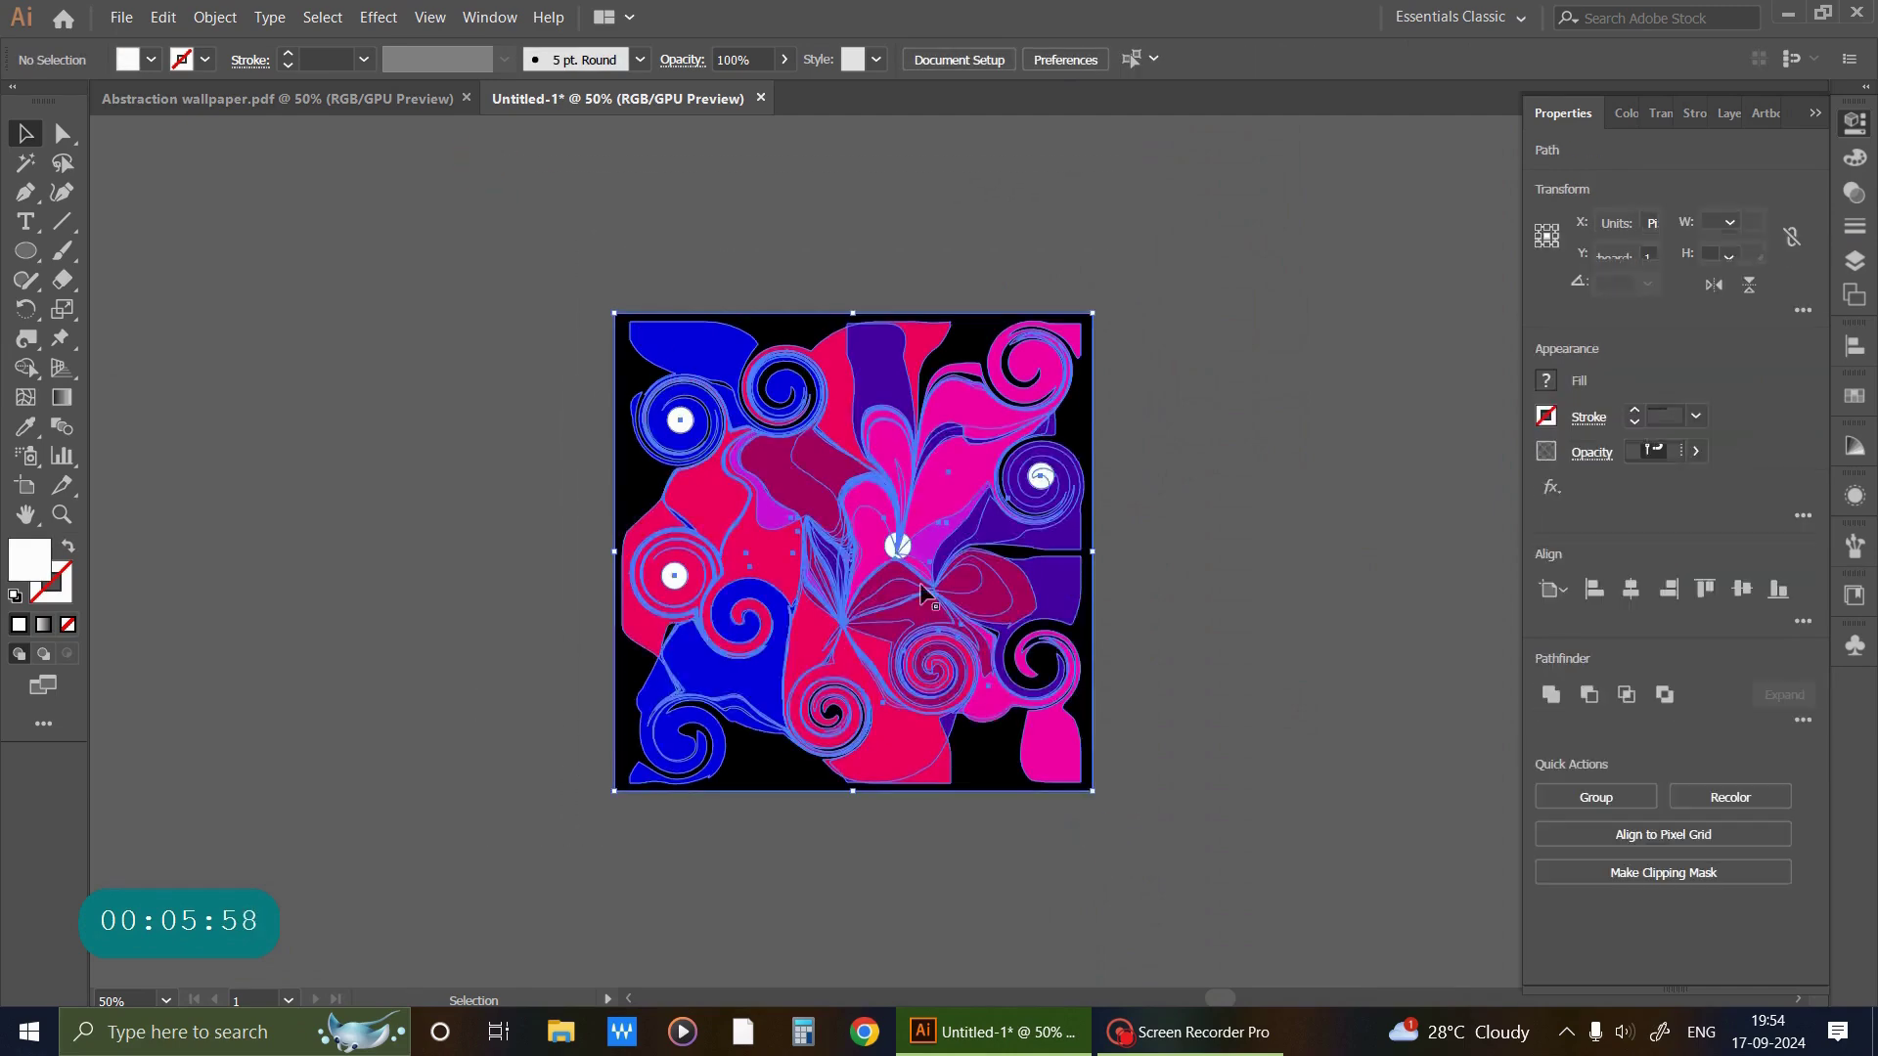
drag(1094, 792, 1164, 864)
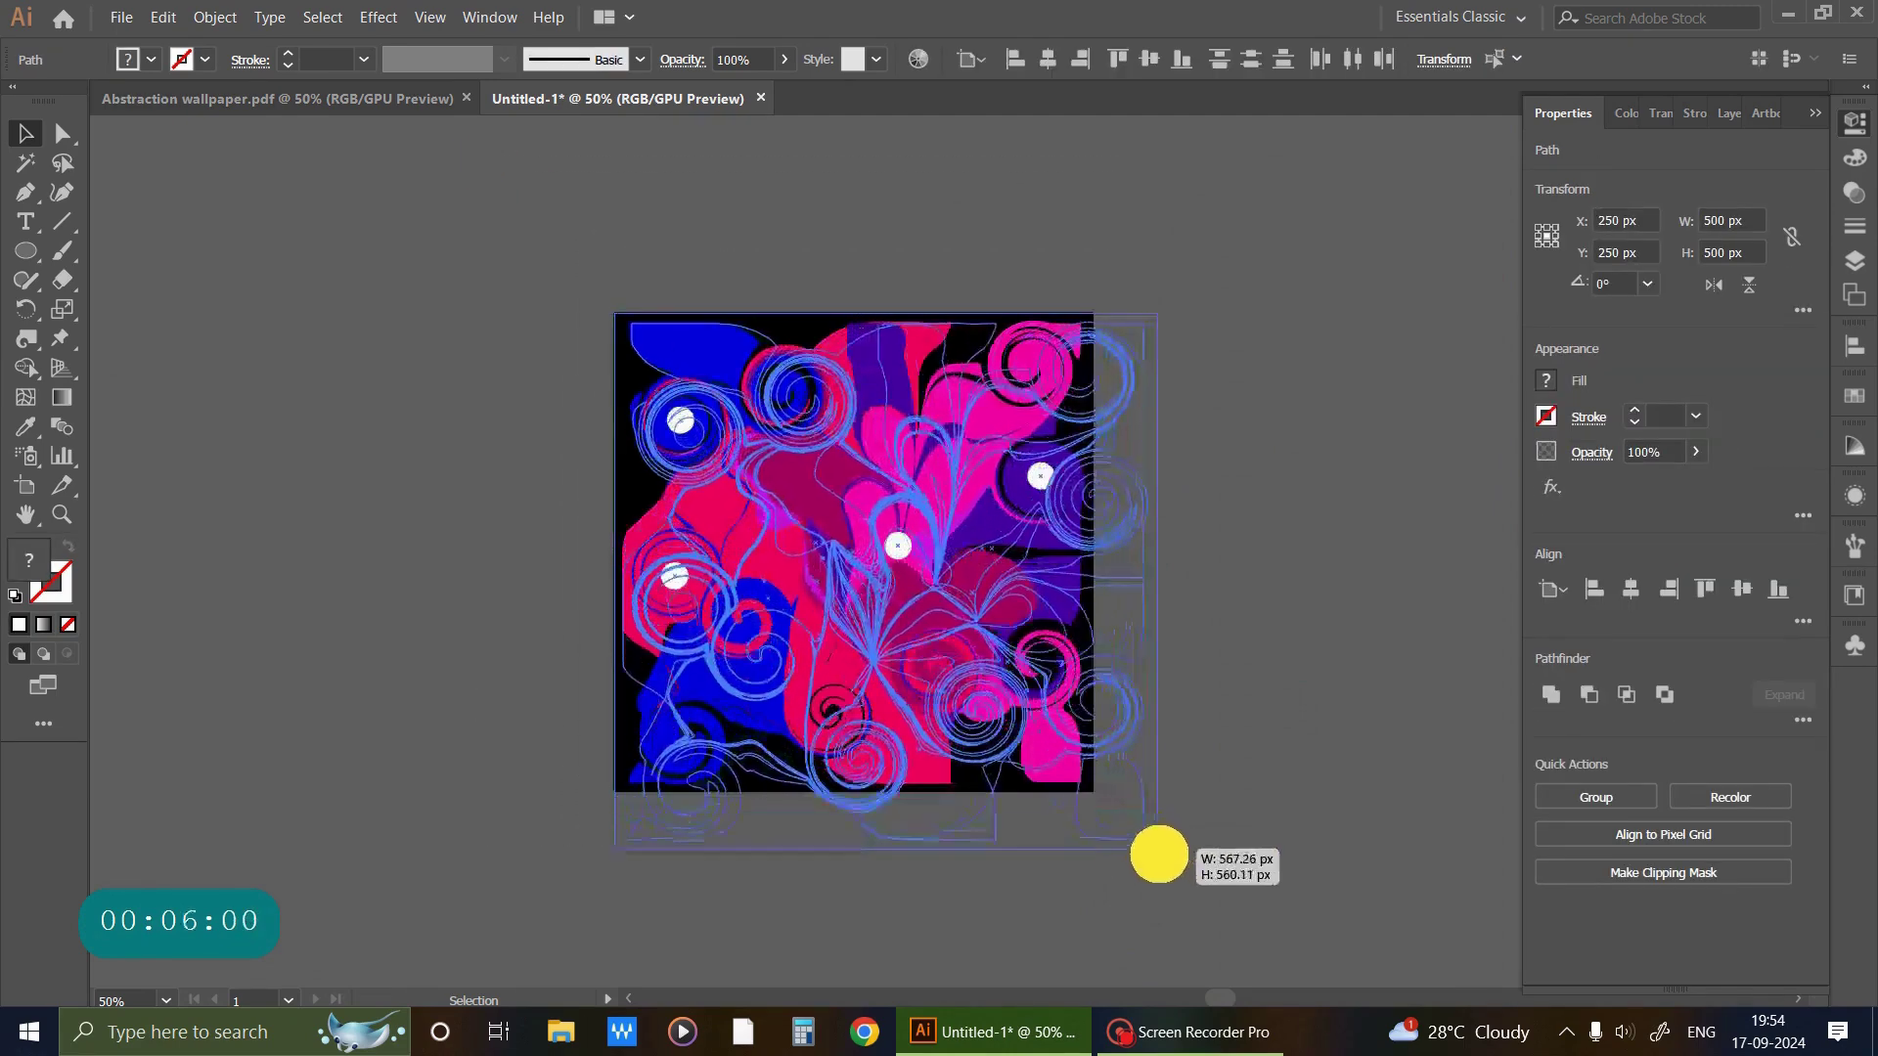
drag(614, 314, 549, 242)
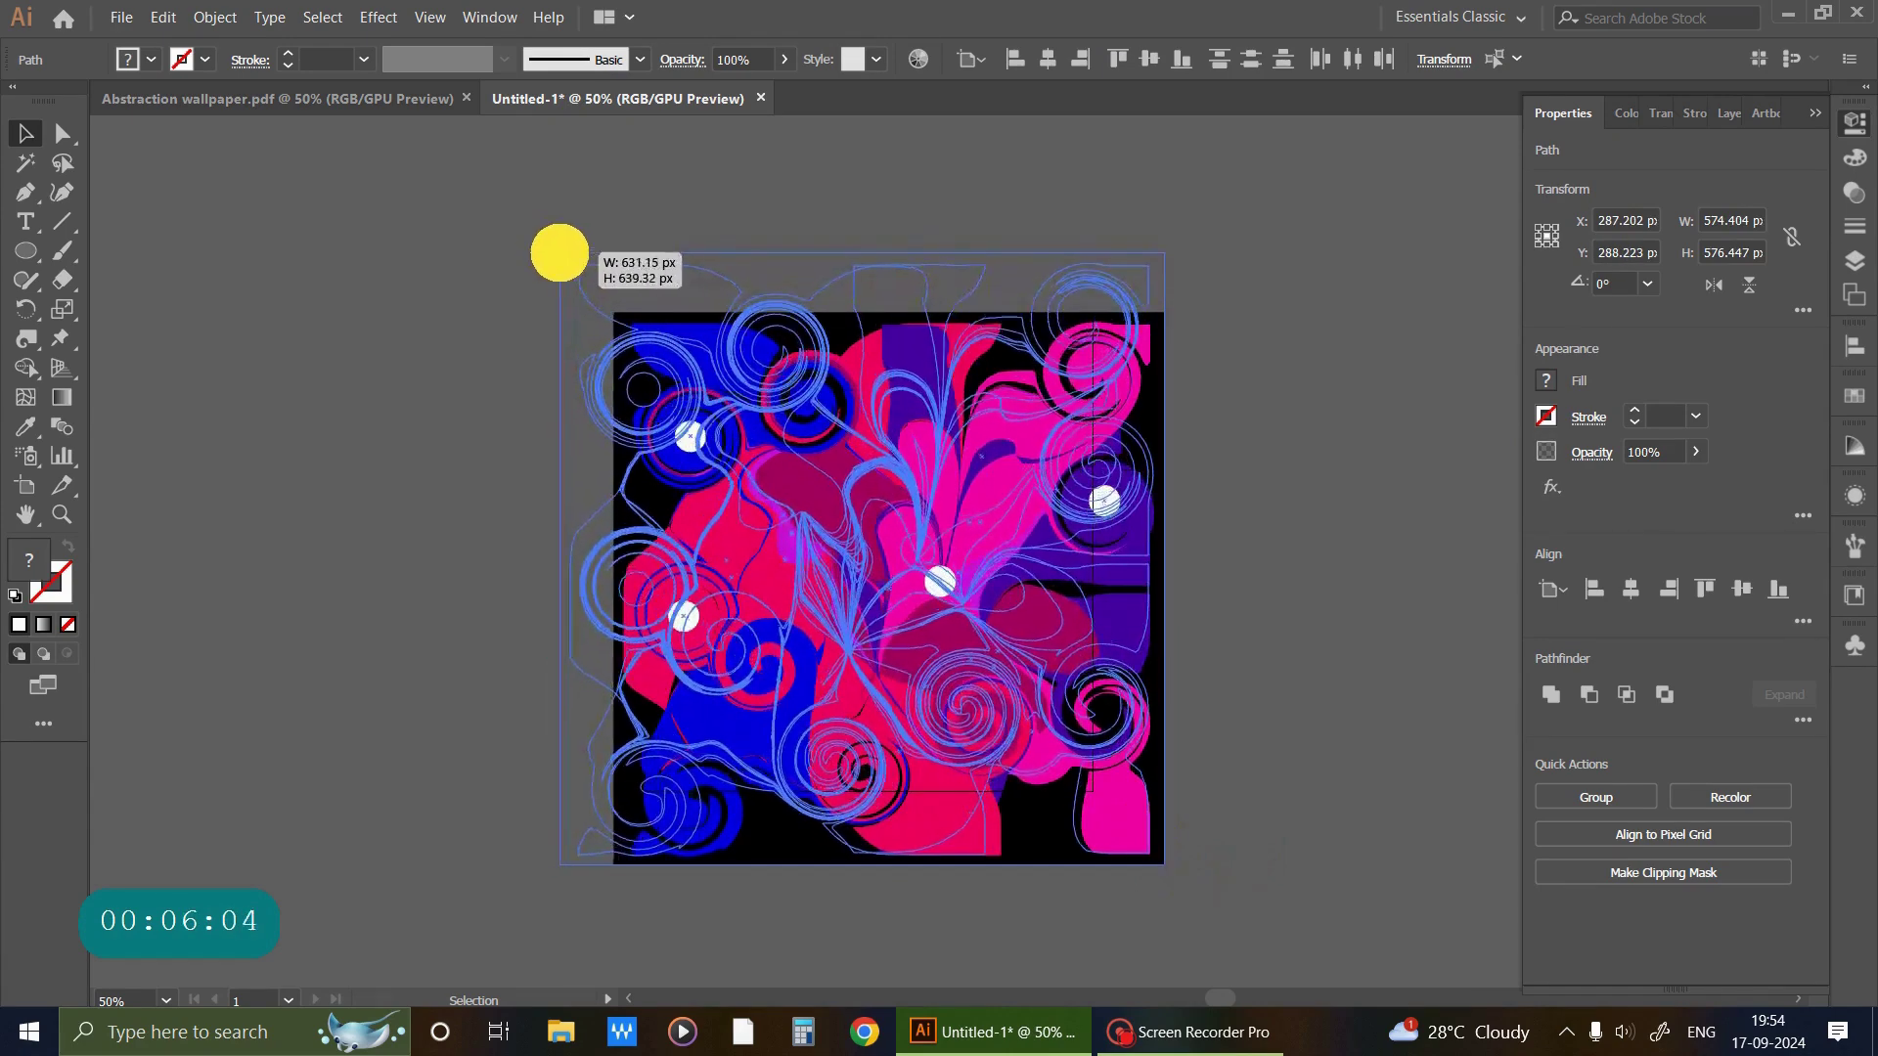
drag(549, 241, 580, 270)
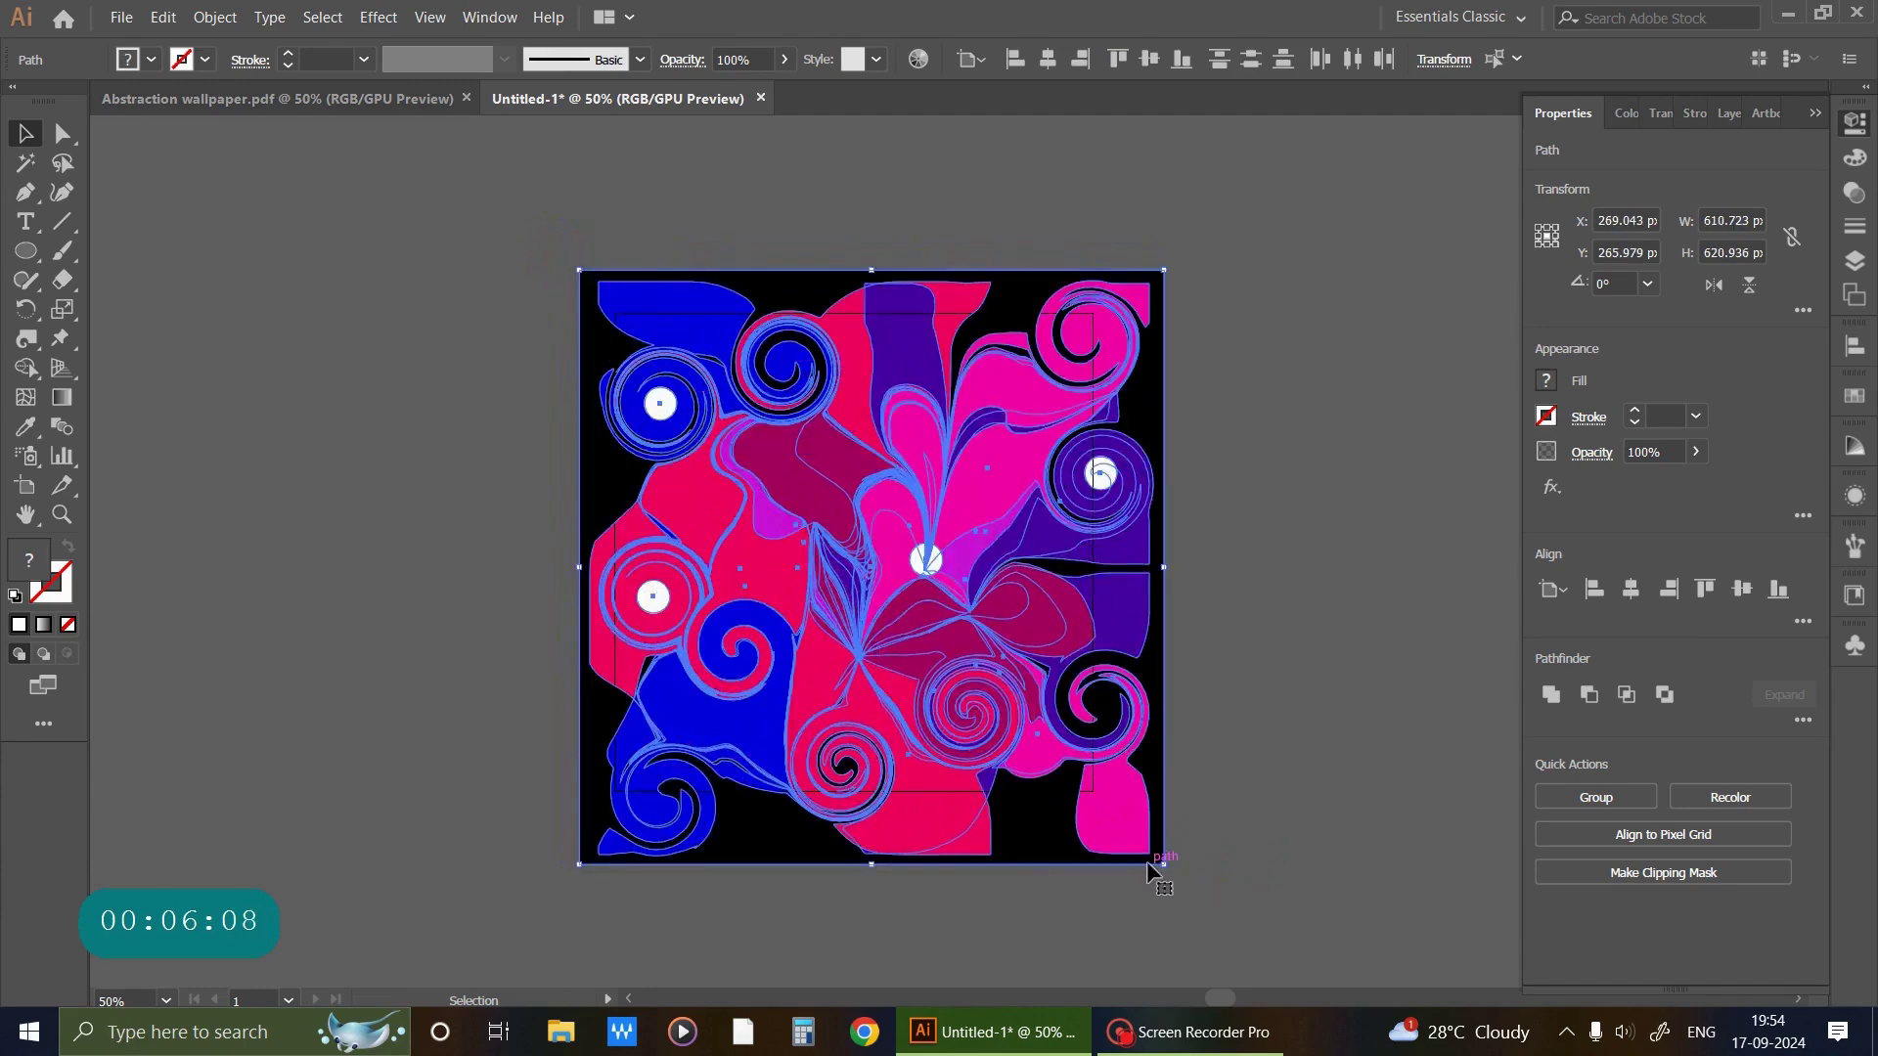
drag(1164, 865, 1134, 828)
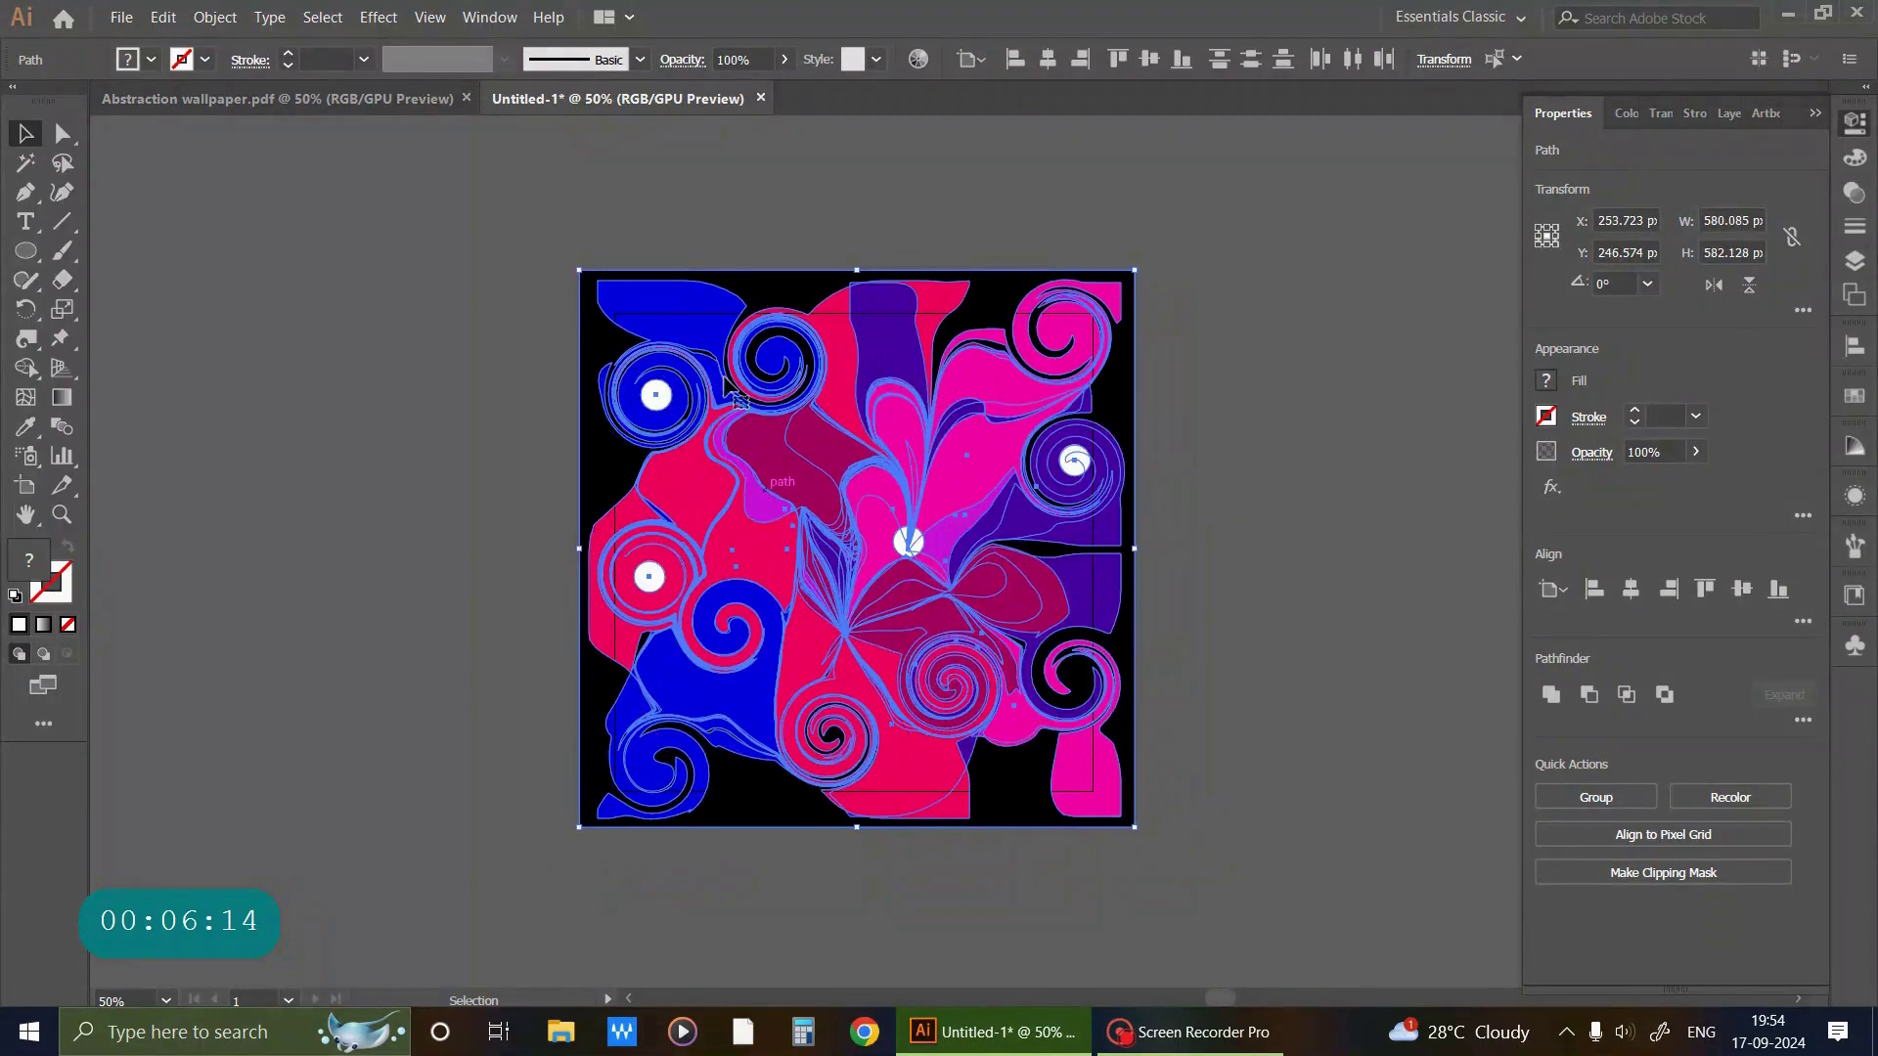
drag(576, 268, 598, 294)
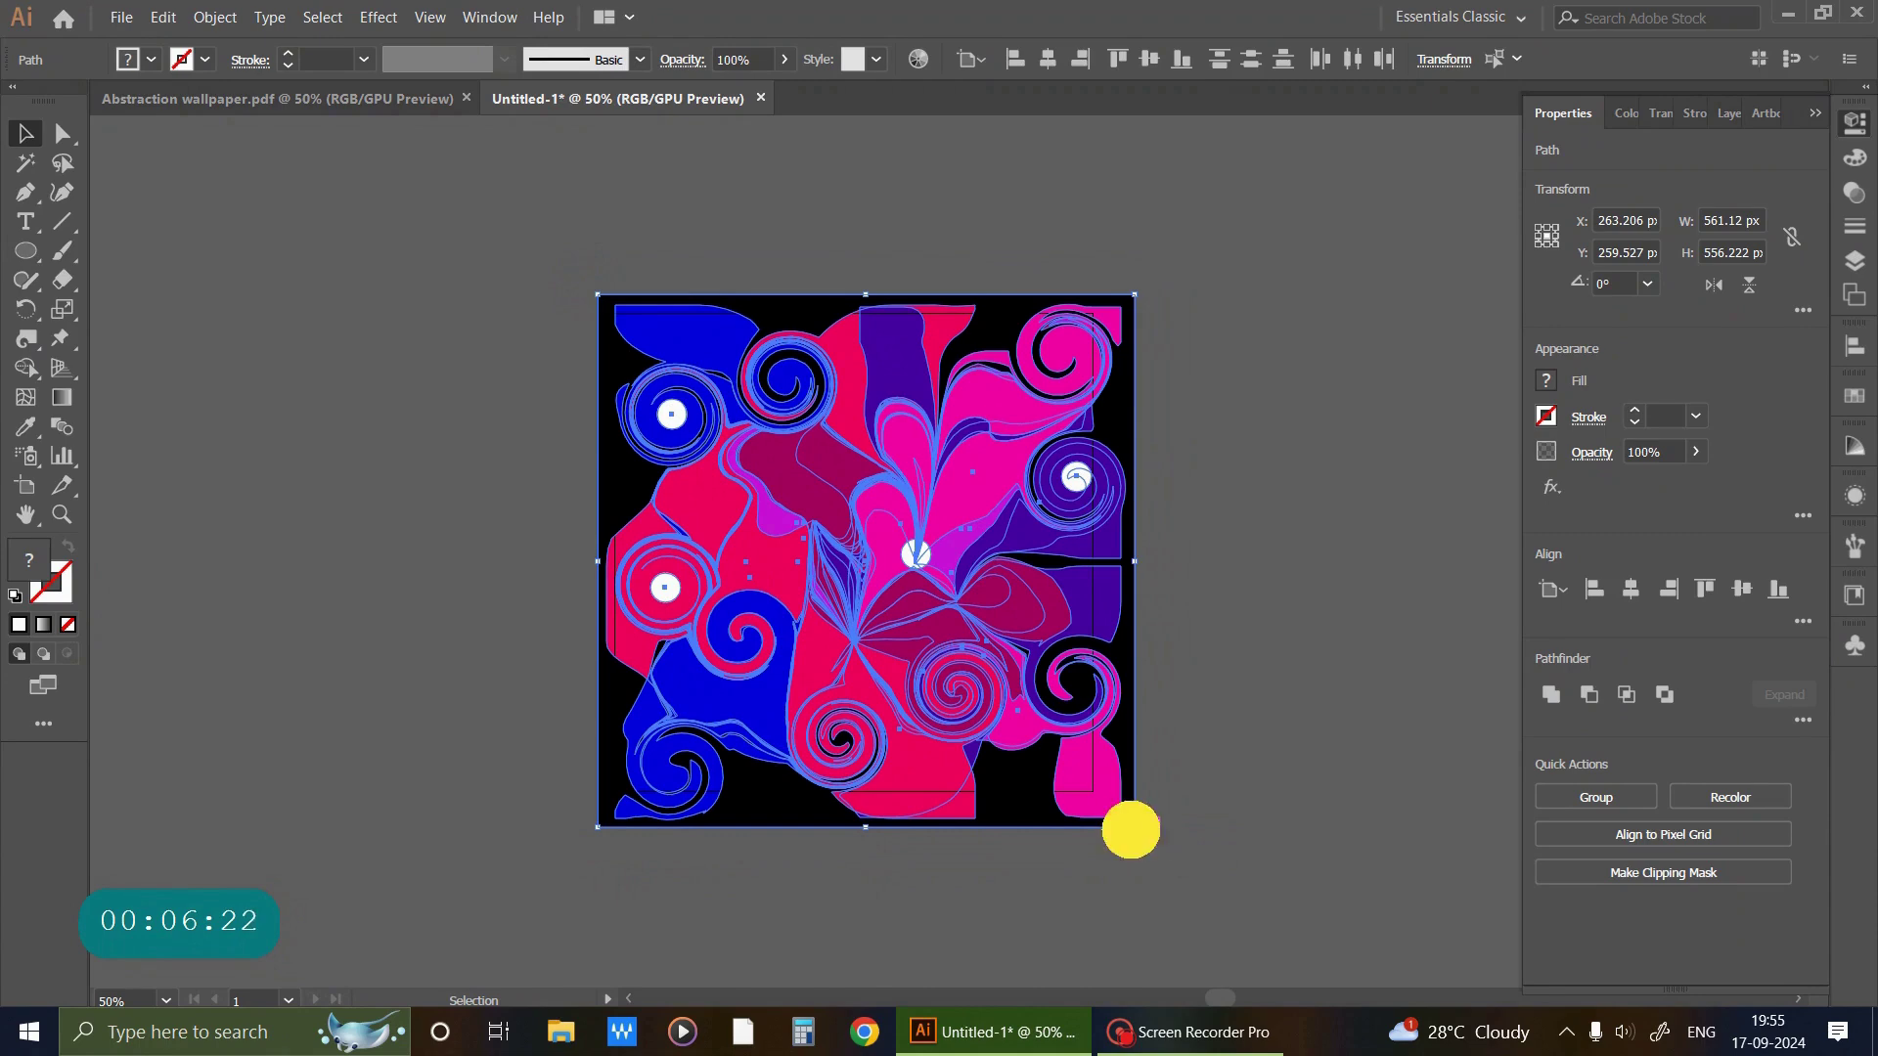
drag(1131, 830, 1125, 824)
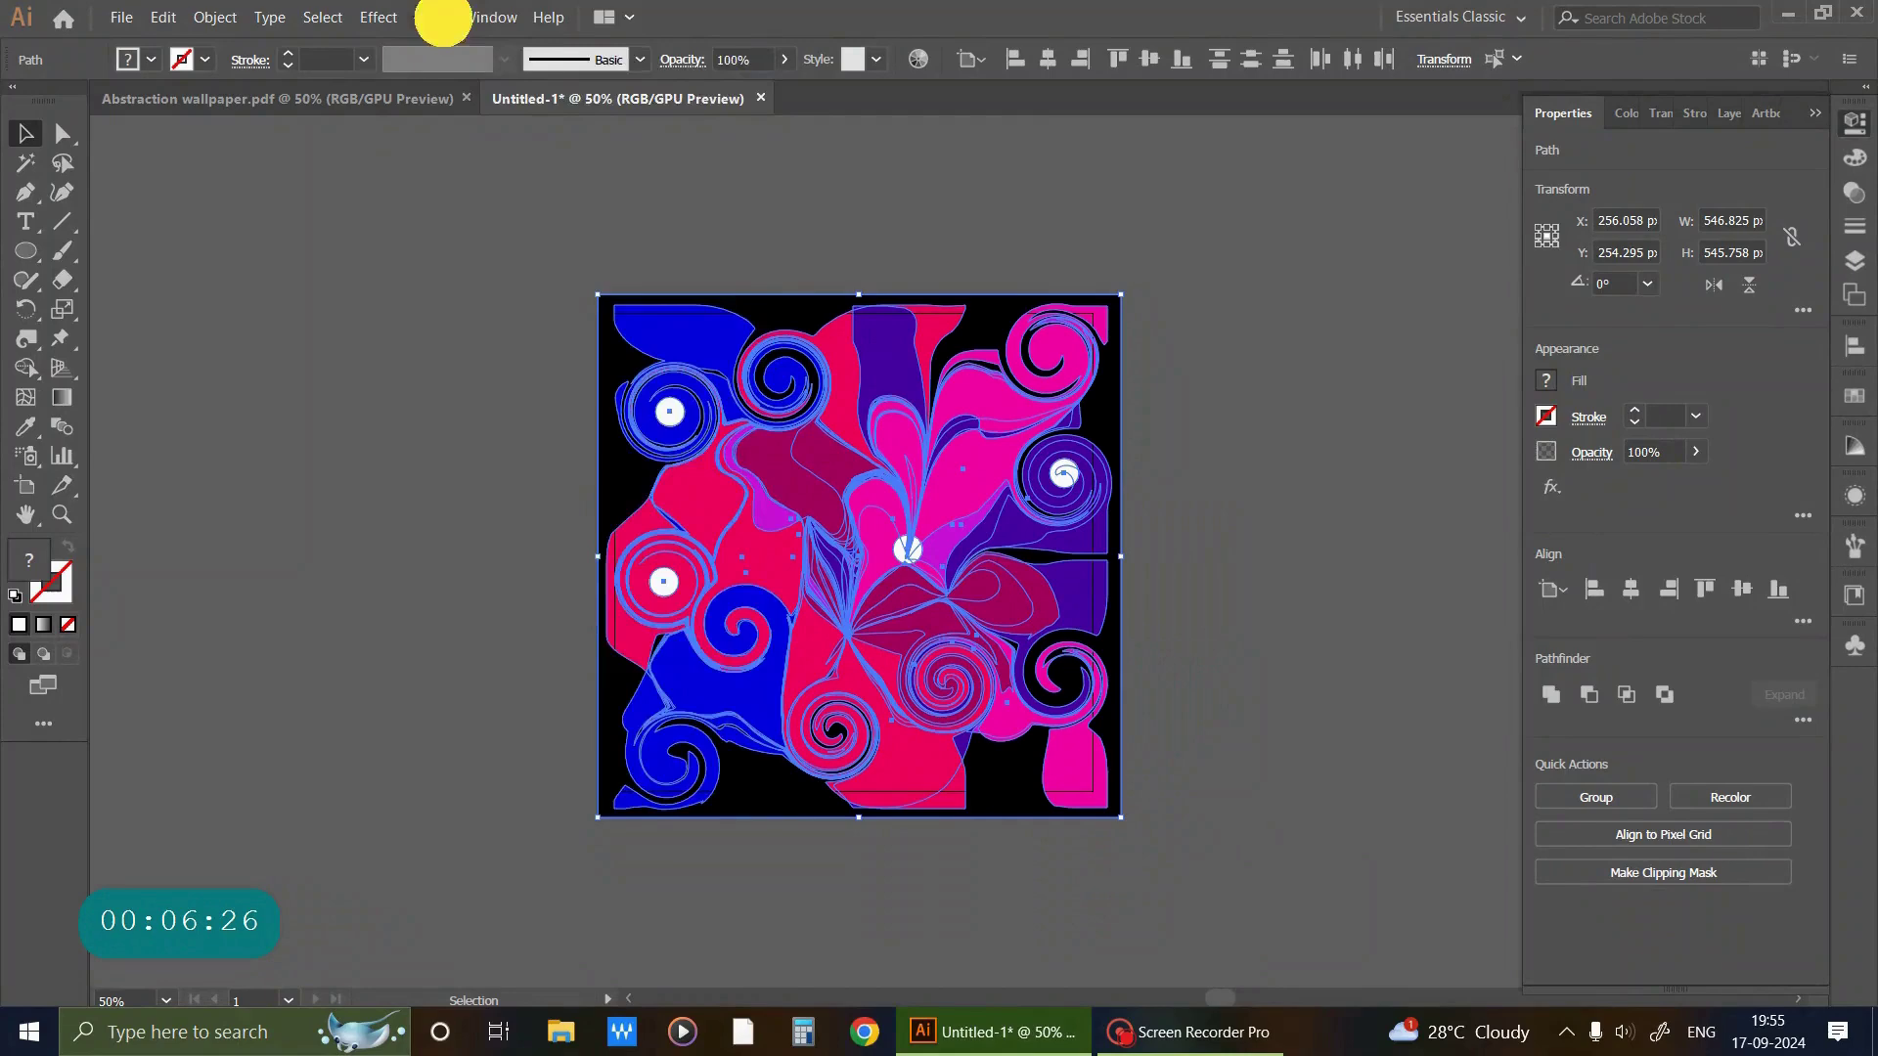
Turn on View > Trim View, deselect, and zoom to 88.85% so the artboard fills the window.
click(442, 21)
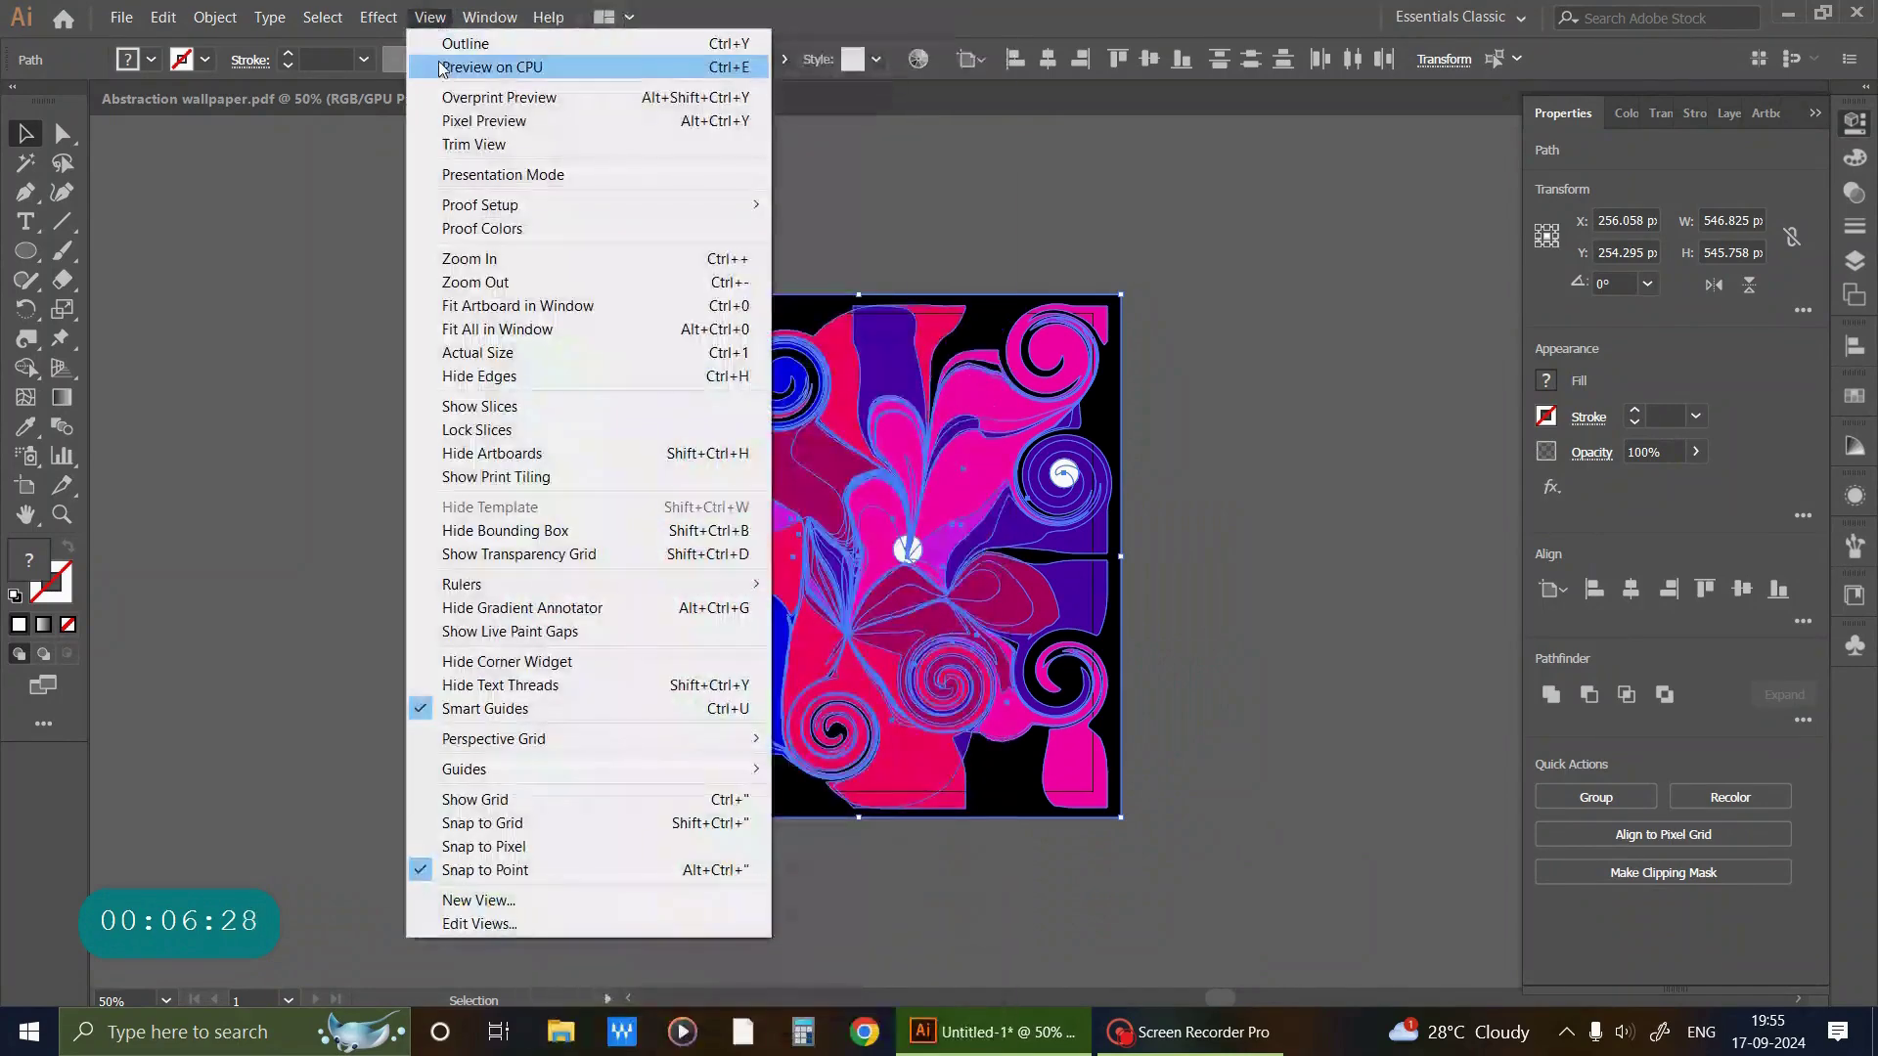
click(455, 145)
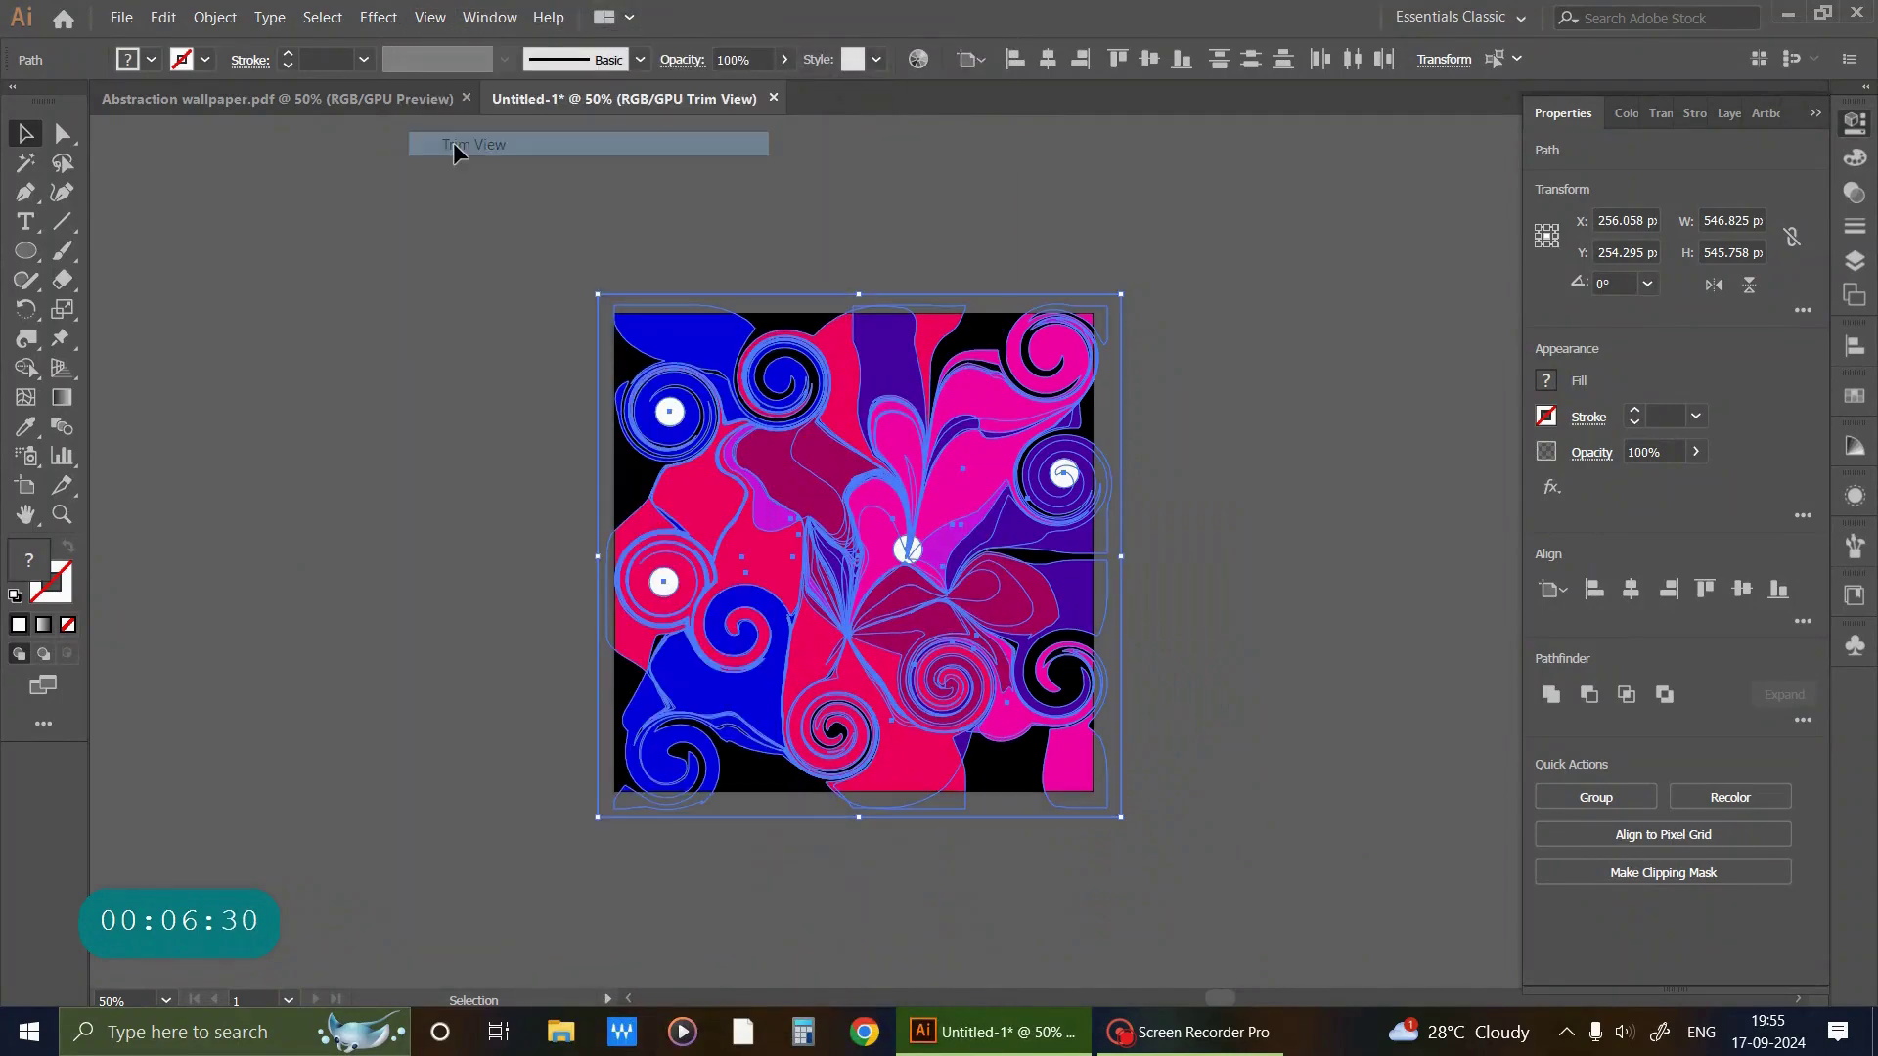
click(446, 390)
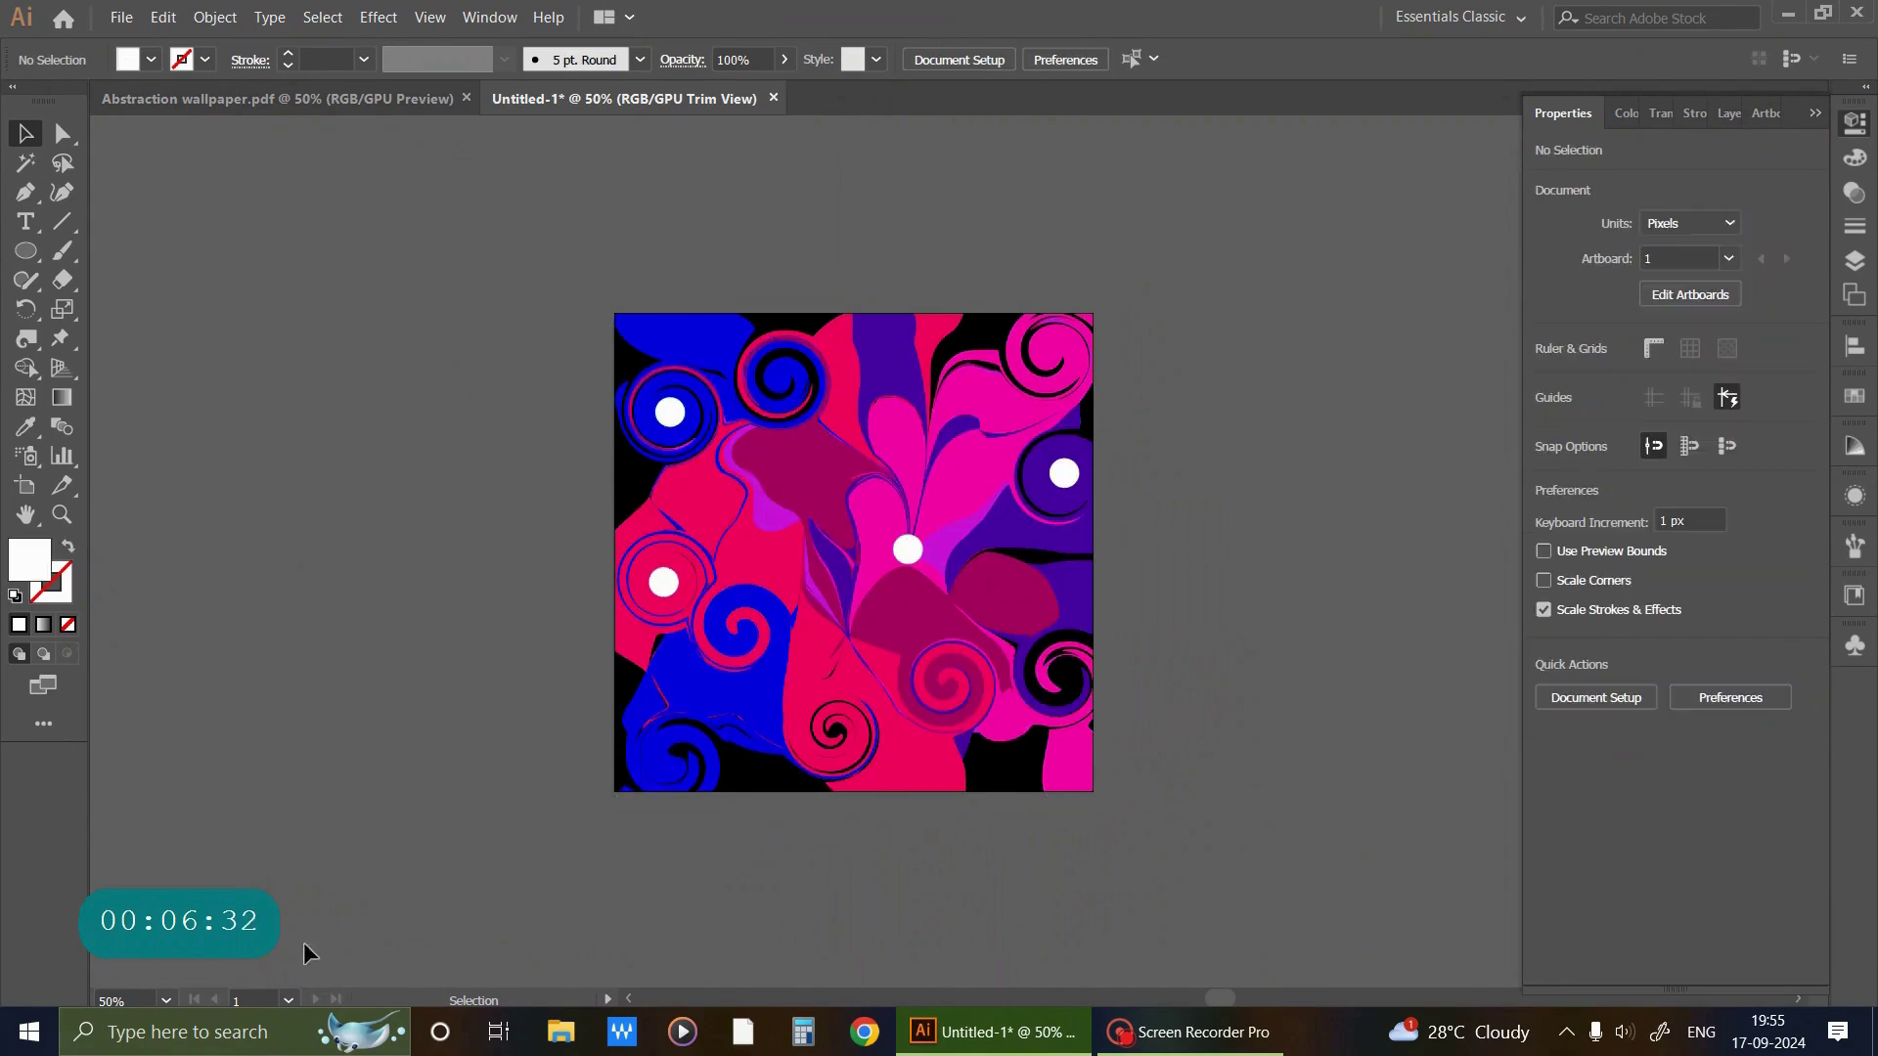
click(181, 992)
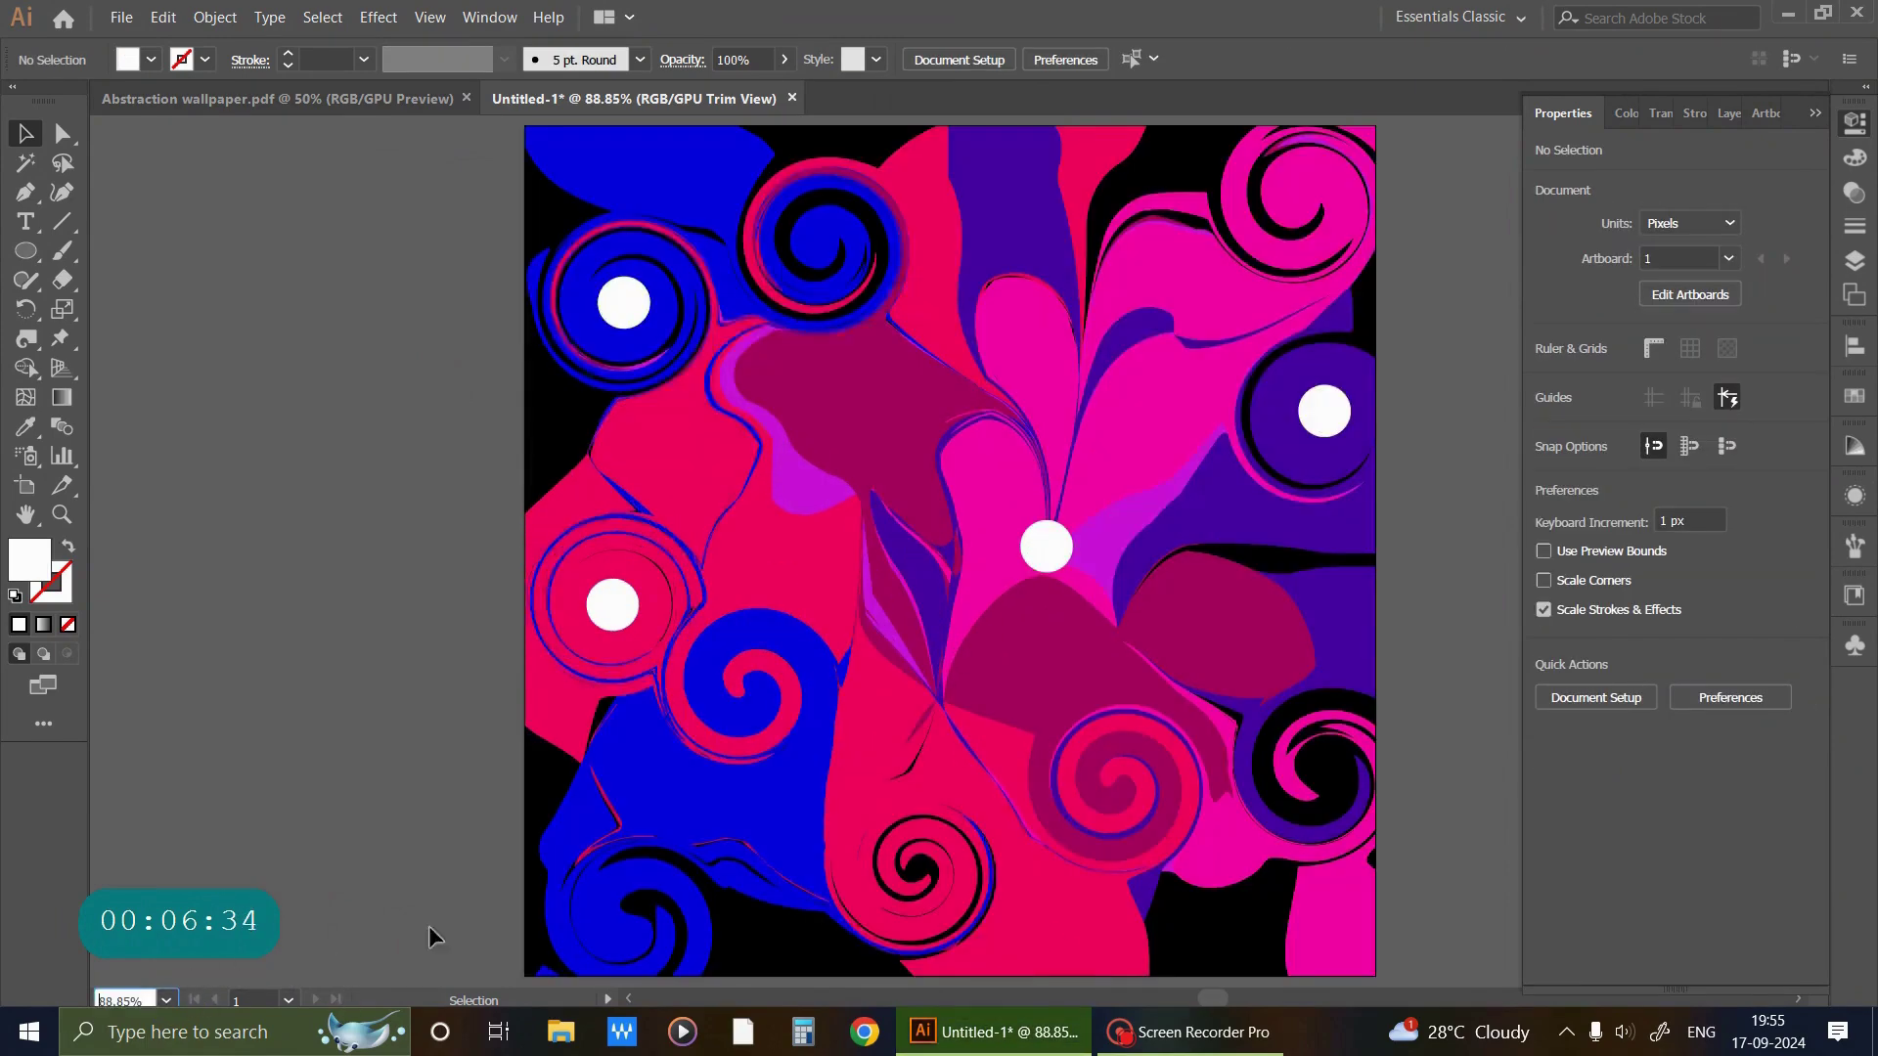
drag(1214, 1000, 1224, 998)
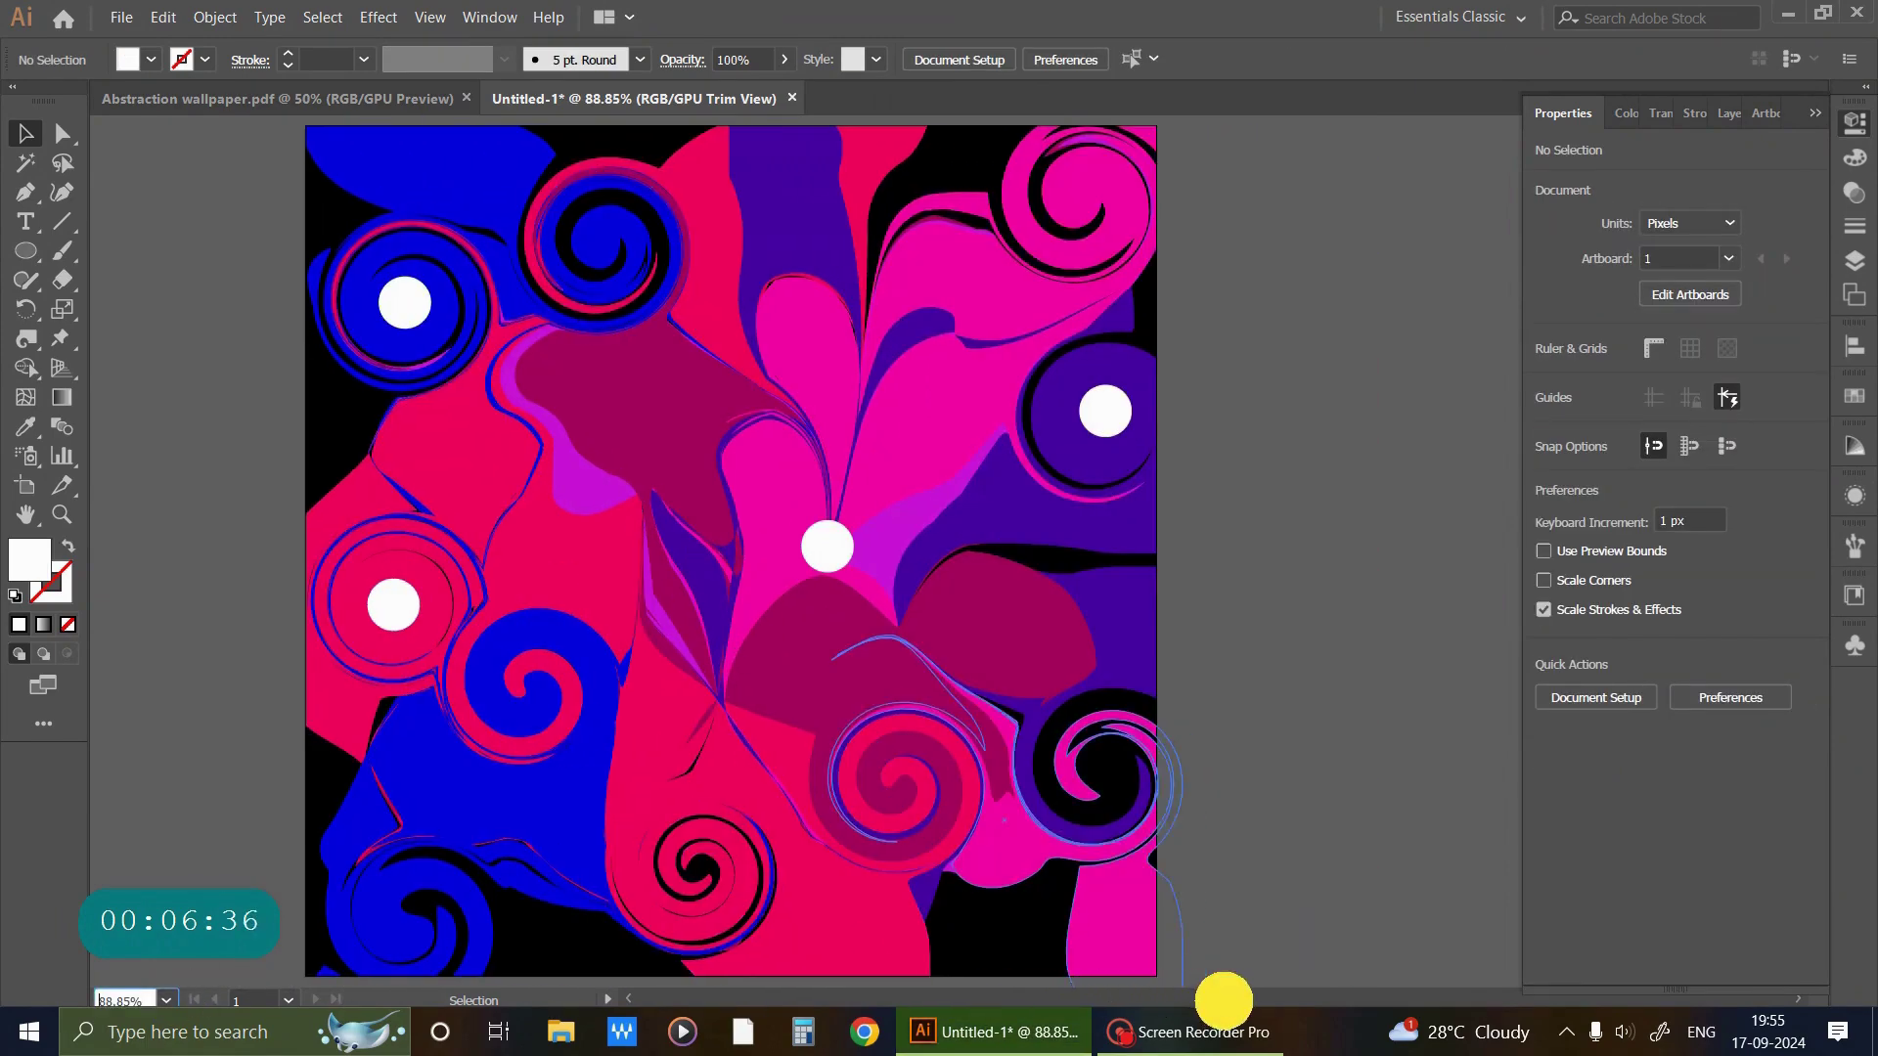